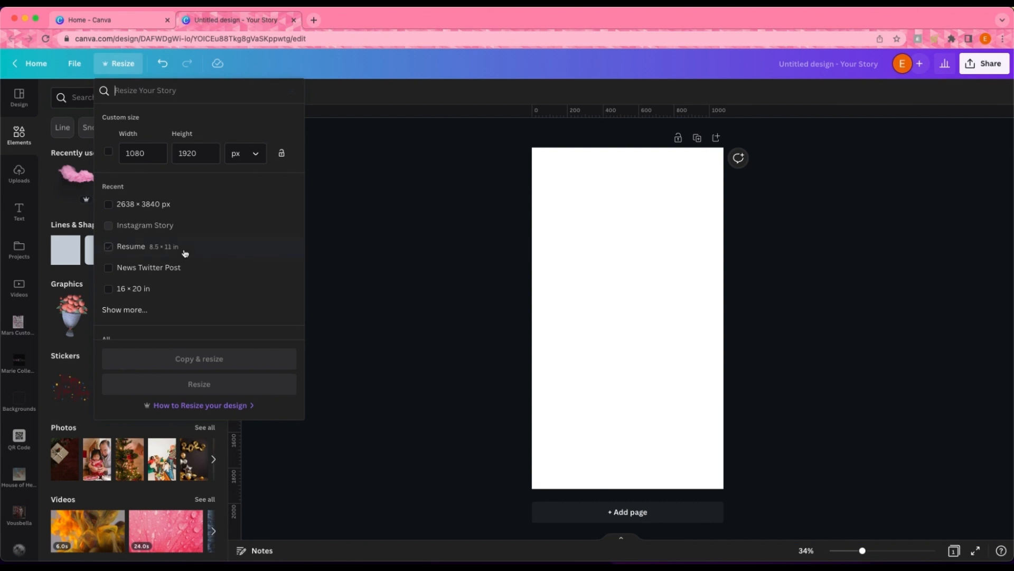
- Add a circular photo frame to the blank page
left_click(372, 244)
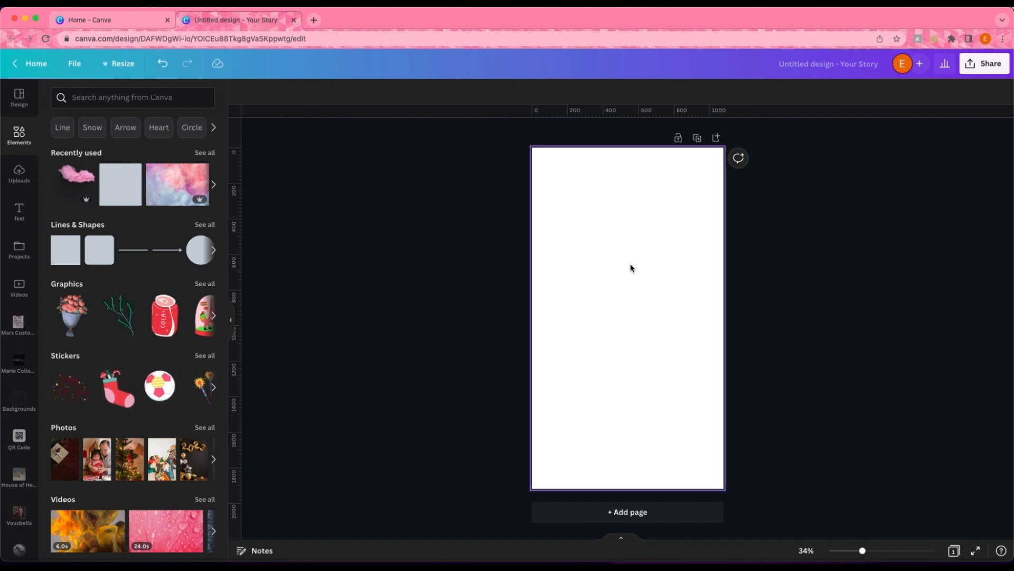
left_click(627, 249)
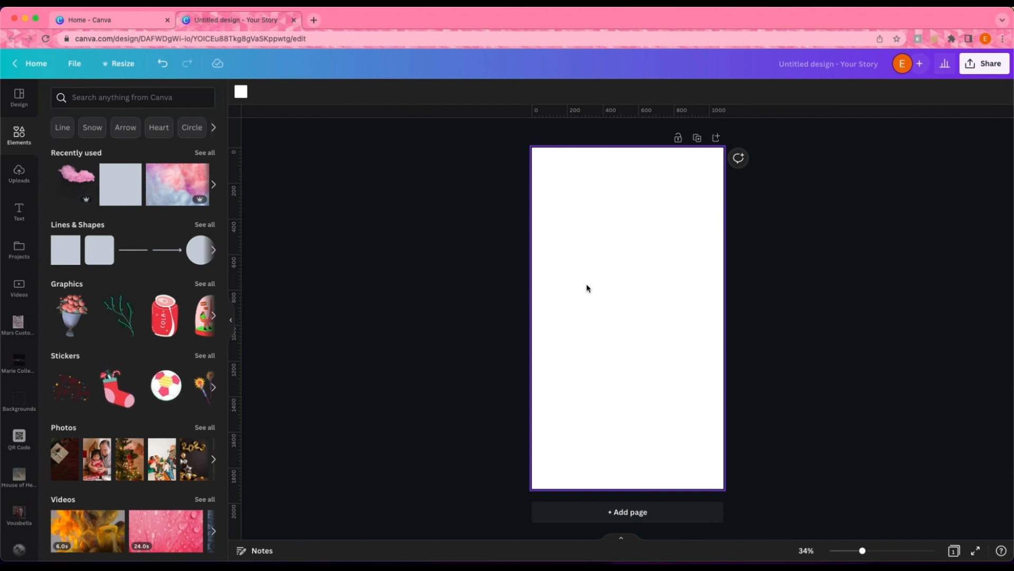
scroll(106, 300, "down", 6)
scroll(19, 275, "down", 5)
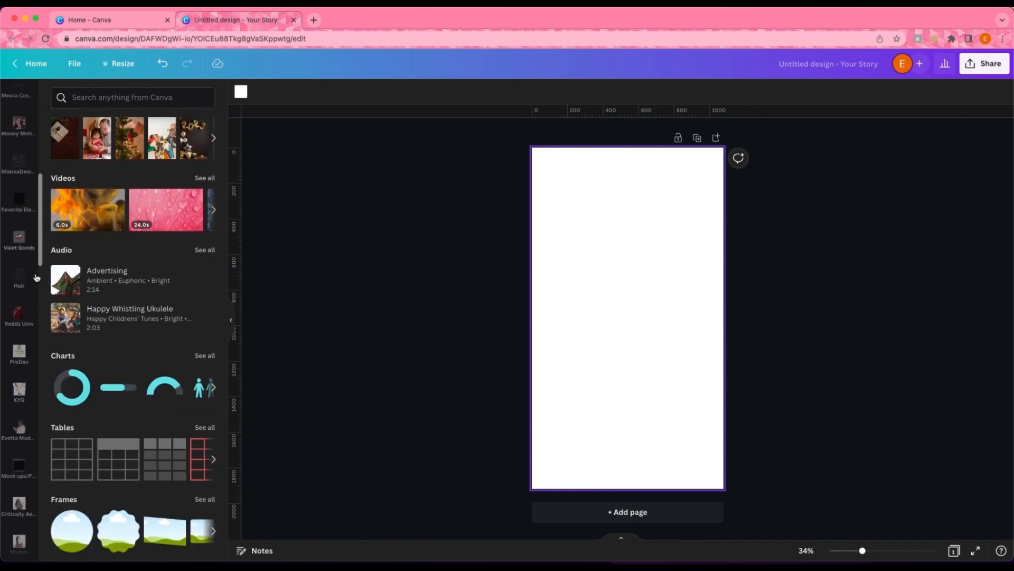
scroll(149, 443, "up", 1)
scroll(19, 416, "up", 2)
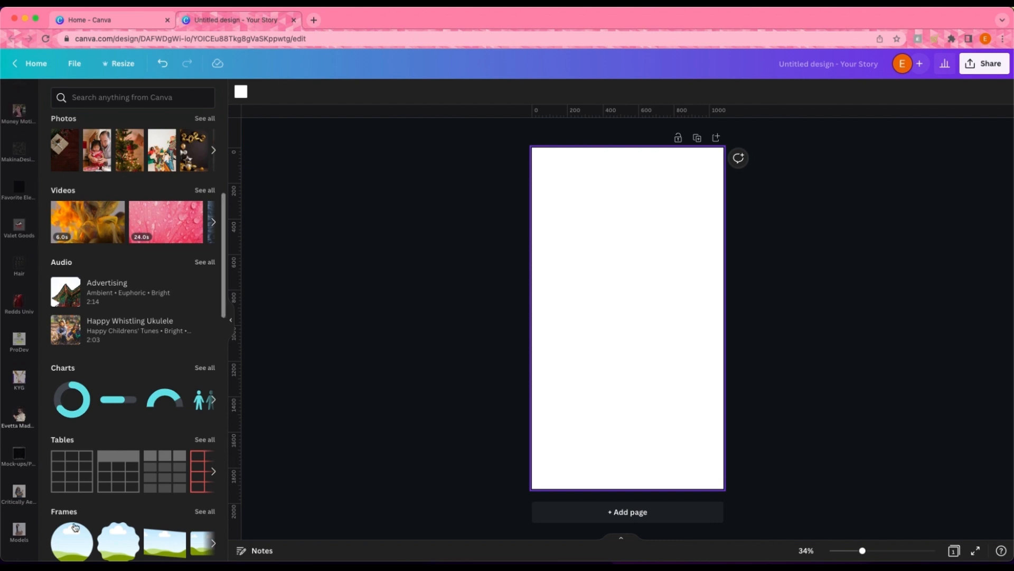
left_click(67, 545)
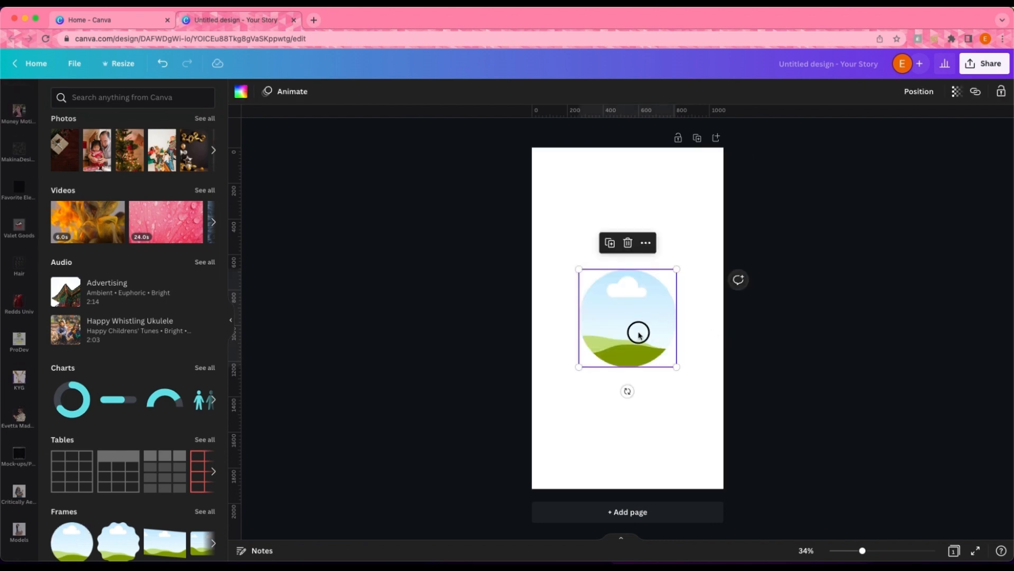
- Shrink the circular frame and center it horizontally near the upper edge of the page
left_click_drag(638, 333, 639, 227)
left_click_drag(677, 264, 645, 233)
left_click_drag(625, 206, 640, 214)
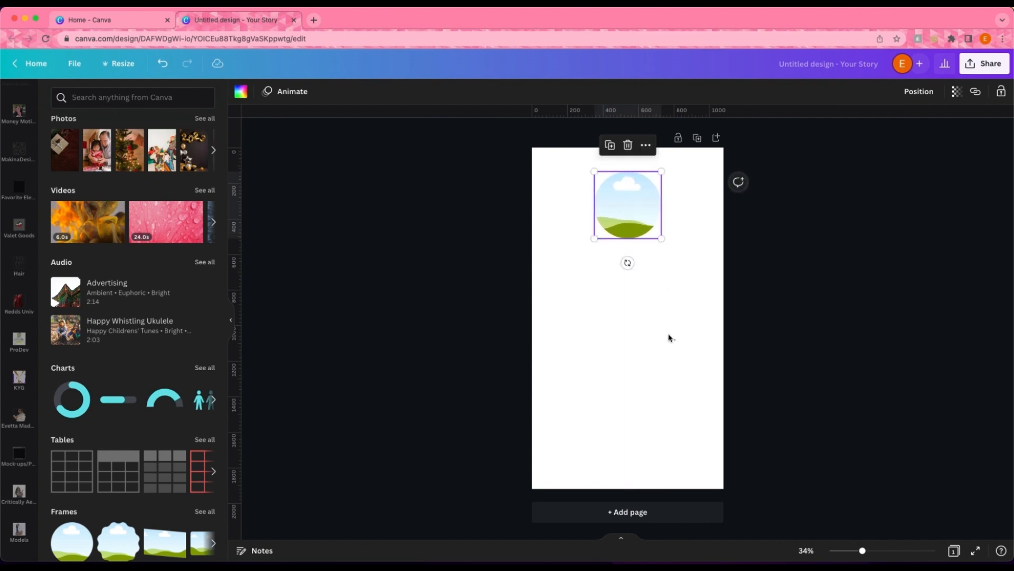
left_click(679, 296)
right_click(618, 207)
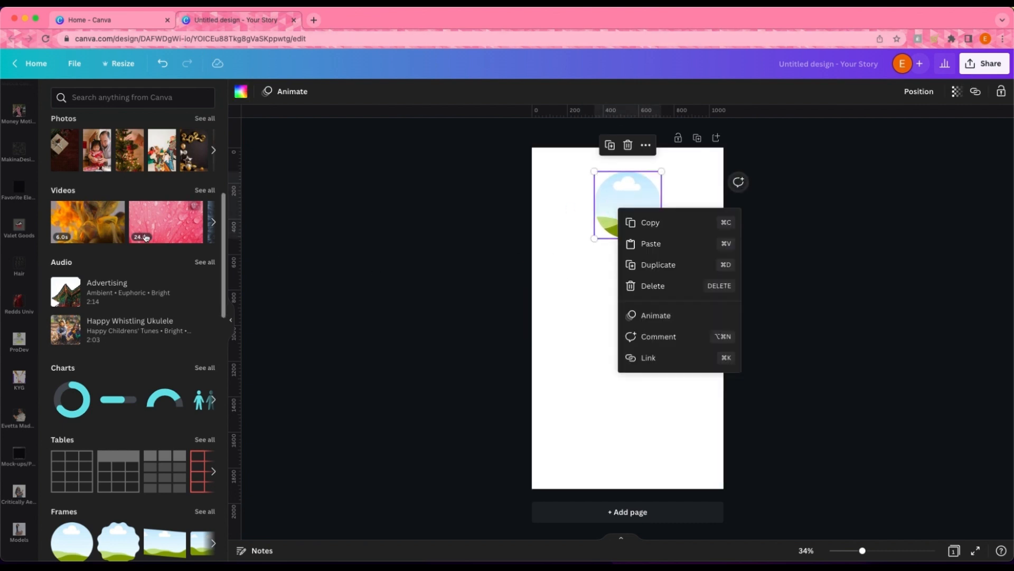
left_click(596, 215)
left_click(555, 210)
- Add a circle shape, enlarge it beyond the frame's size and center it over the circular frame
scroll(21, 211, "up", 5)
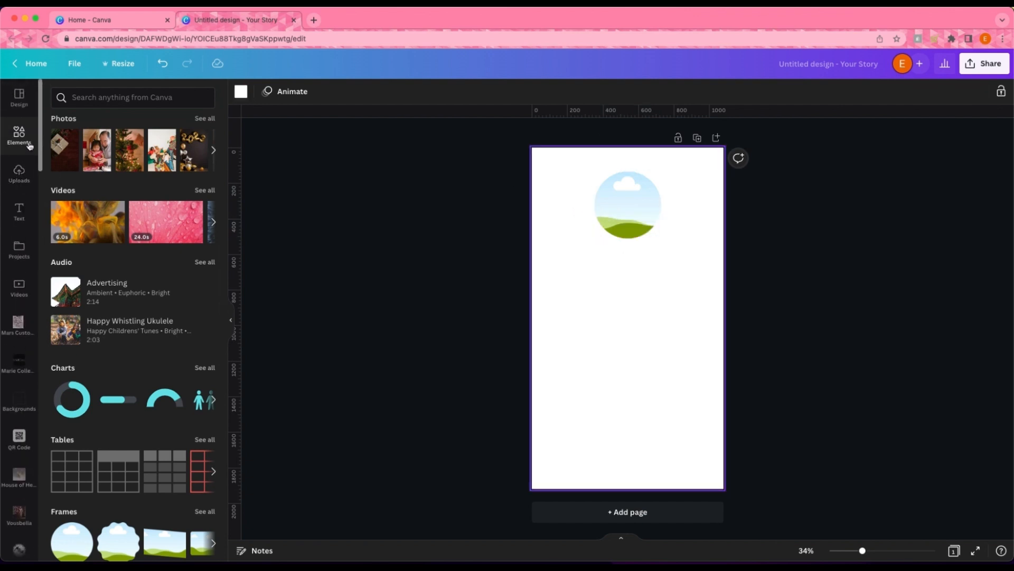
scroll(141, 280, "up", 6)
scroll(139, 269, "down", 2)
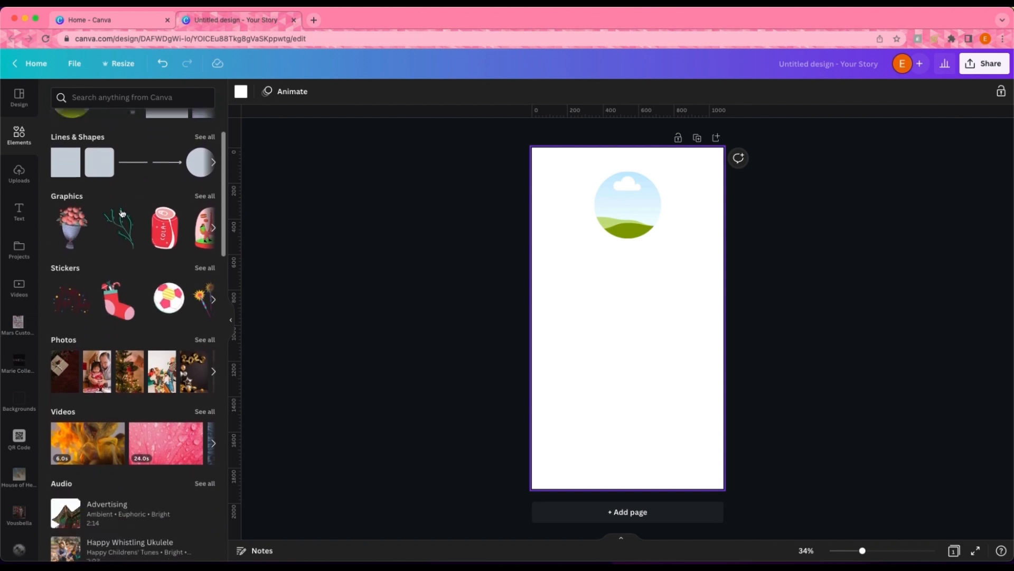
scroll(122, 213, "up", 1)
left_click(201, 191)
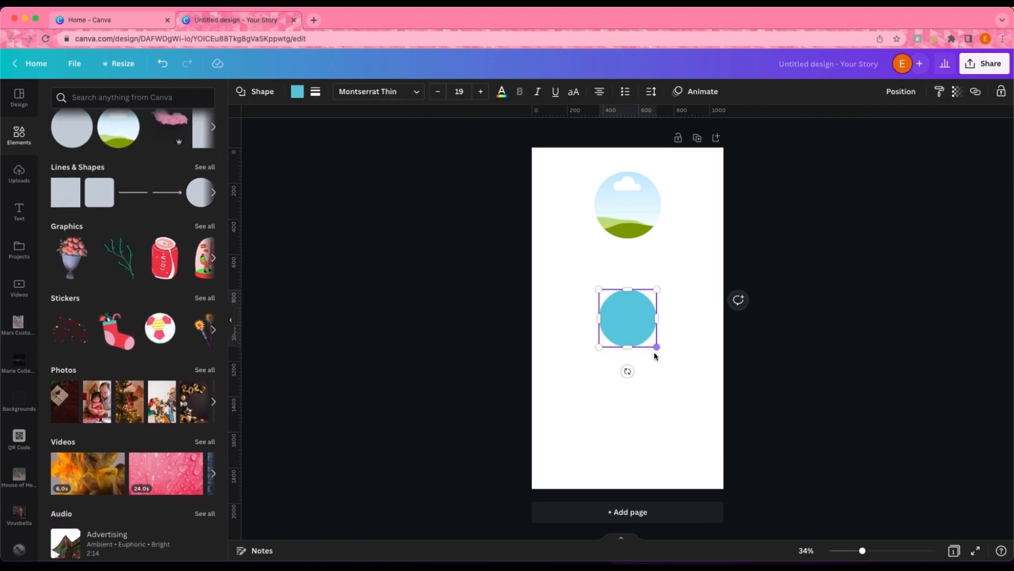
left_click_drag(658, 347, 720, 412)
left_click_drag(683, 379, 650, 226)
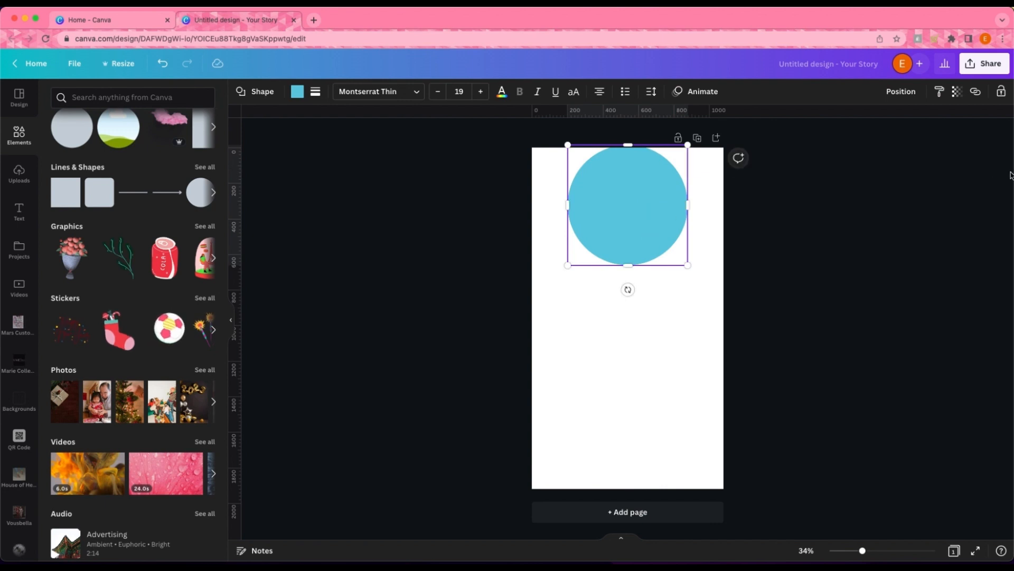
- Send the blue circle behind the frame and shrink it to an even, narrow ring centered around the frame
left_click(901, 91)
left_click(866, 125)
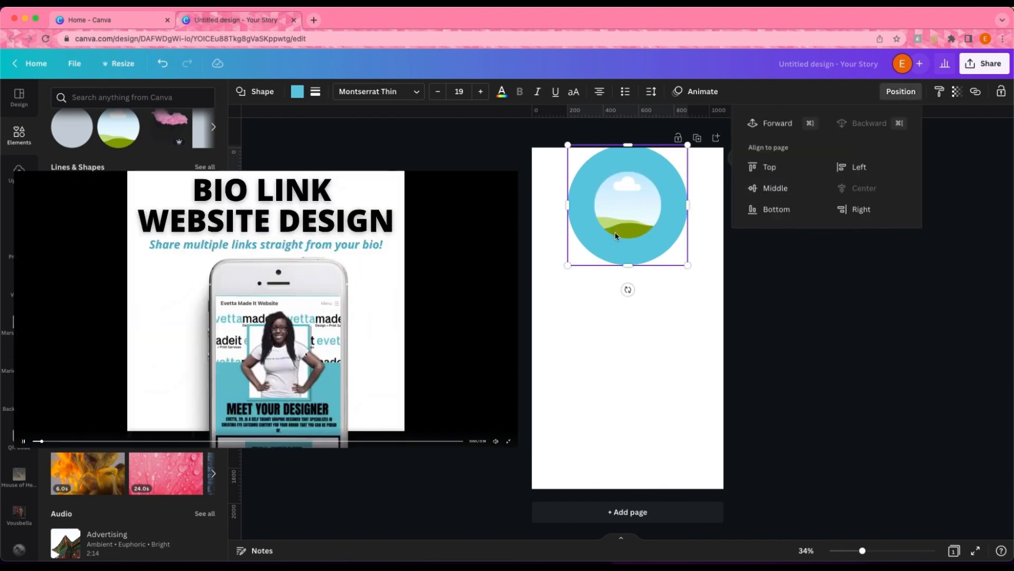
left_click_drag(687, 264, 664, 247)
mouse_move(604, 155)
left_mouse_down()
mouse_move(613, 164)
mouse_move(586, 164)
left_mouse_up()
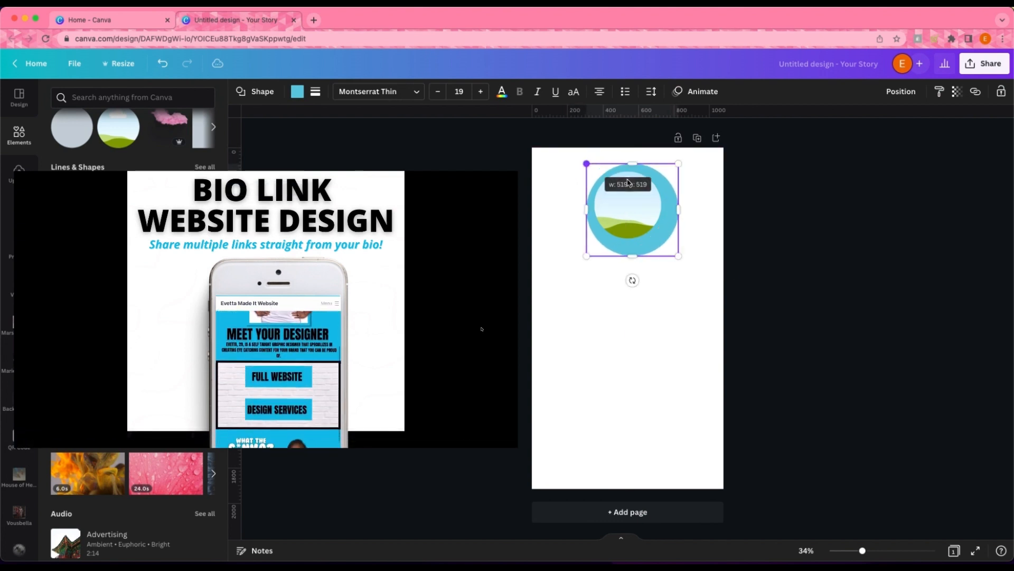
left_click_drag(679, 256, 668, 245)
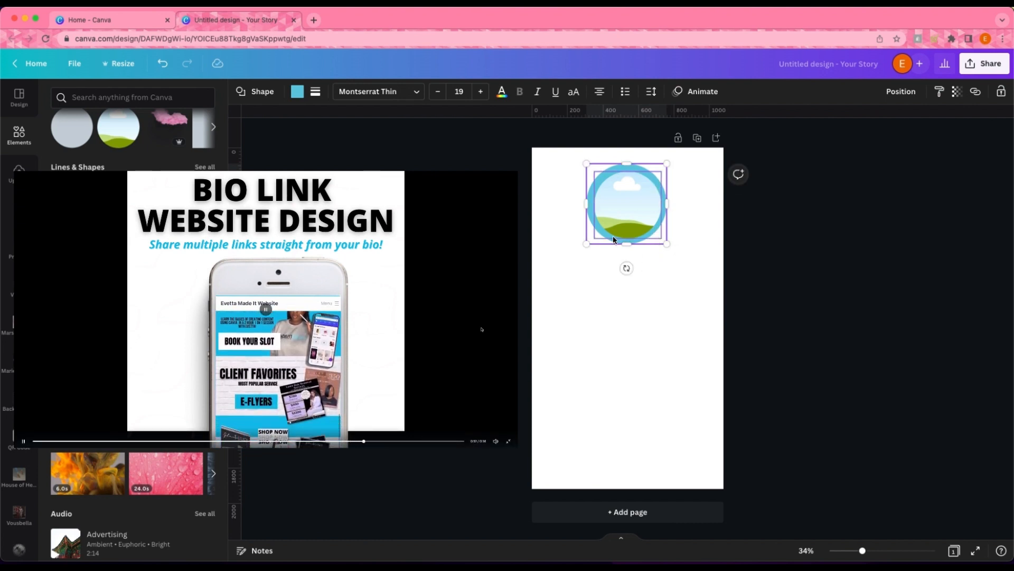
left_click(567, 270)
left_click(589, 208)
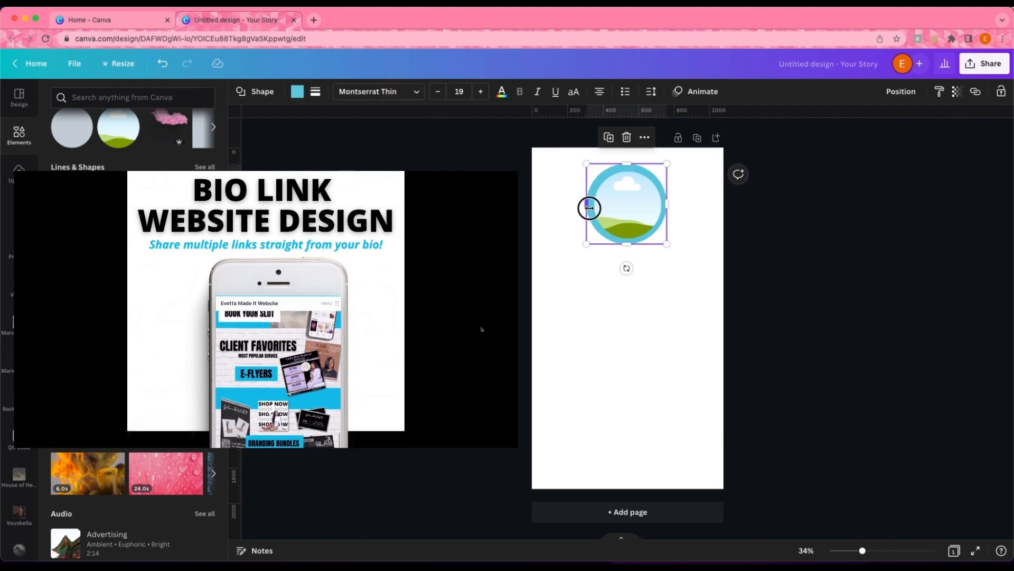
left_click_drag(589, 208, 590, 209)
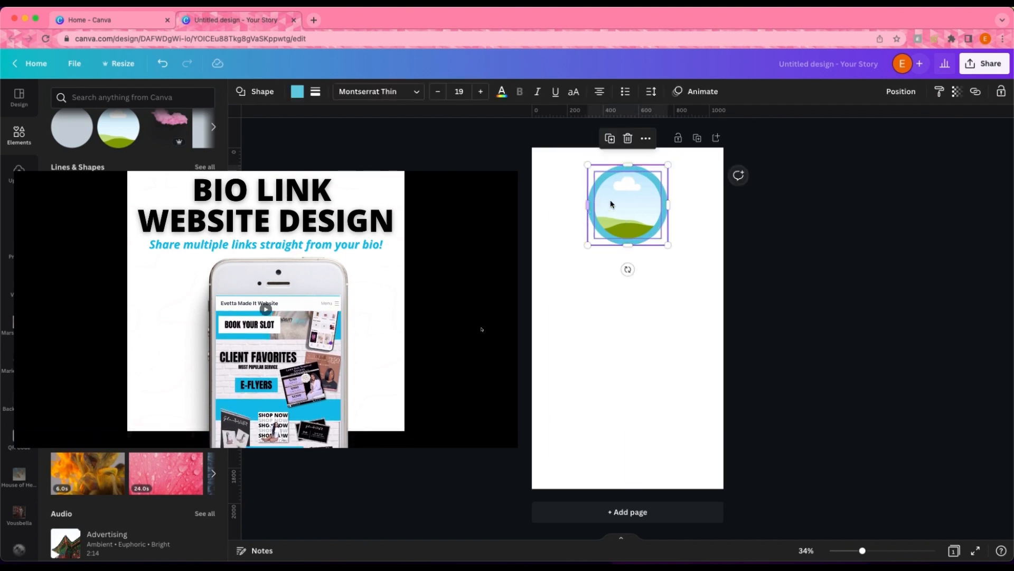
- Make the circle's fill transparent and give it a thin solid black border
left_click(297, 91)
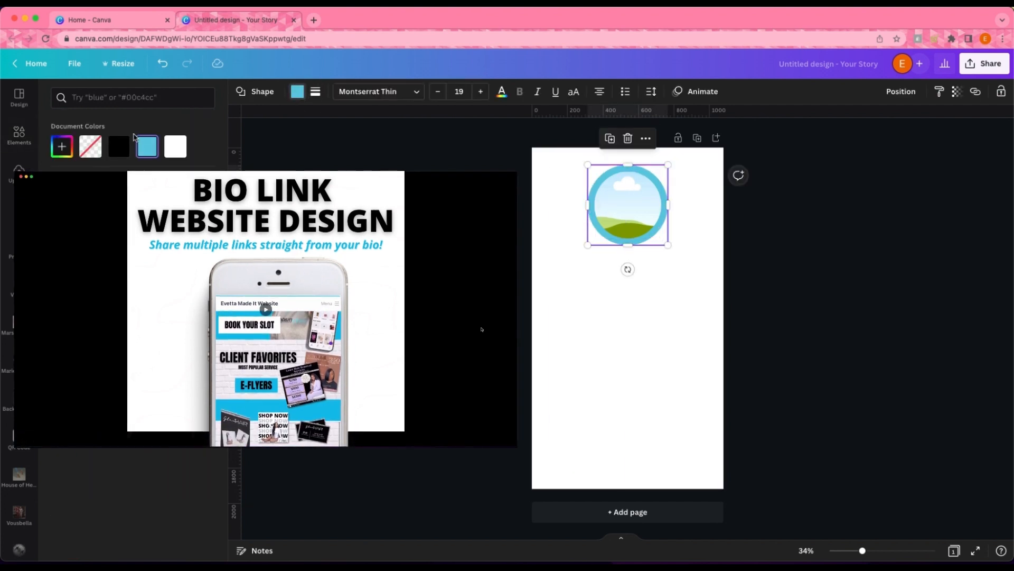
left_click(90, 146)
left_click(315, 91)
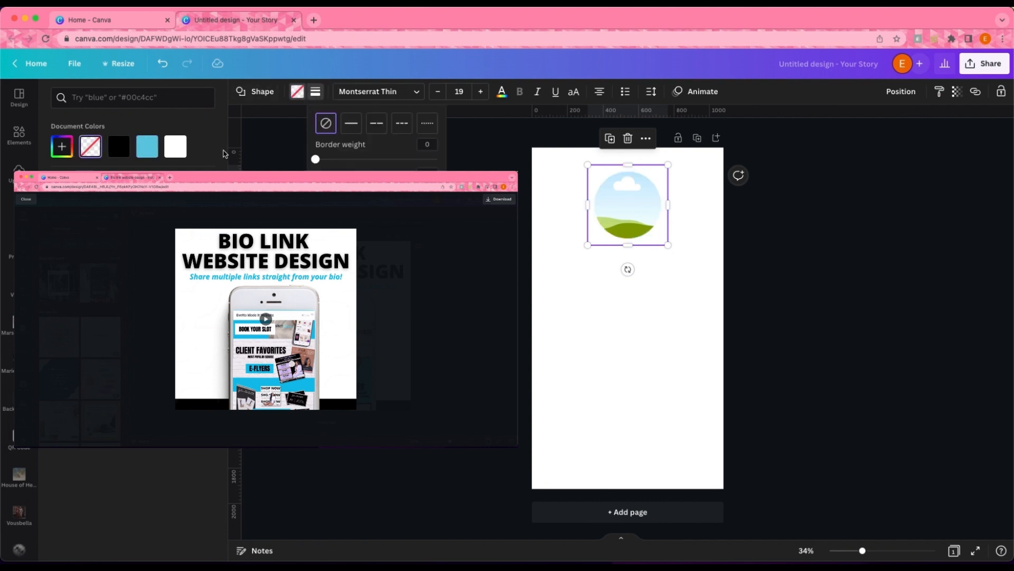
left_click(356, 131)
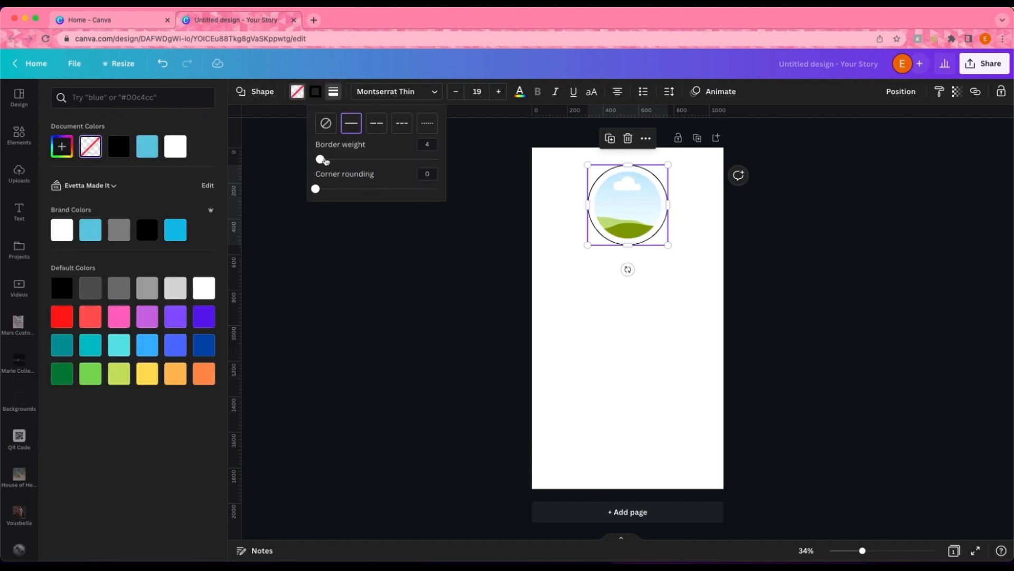
left_click_drag(326, 160, 324, 159)
left_click(479, 271)
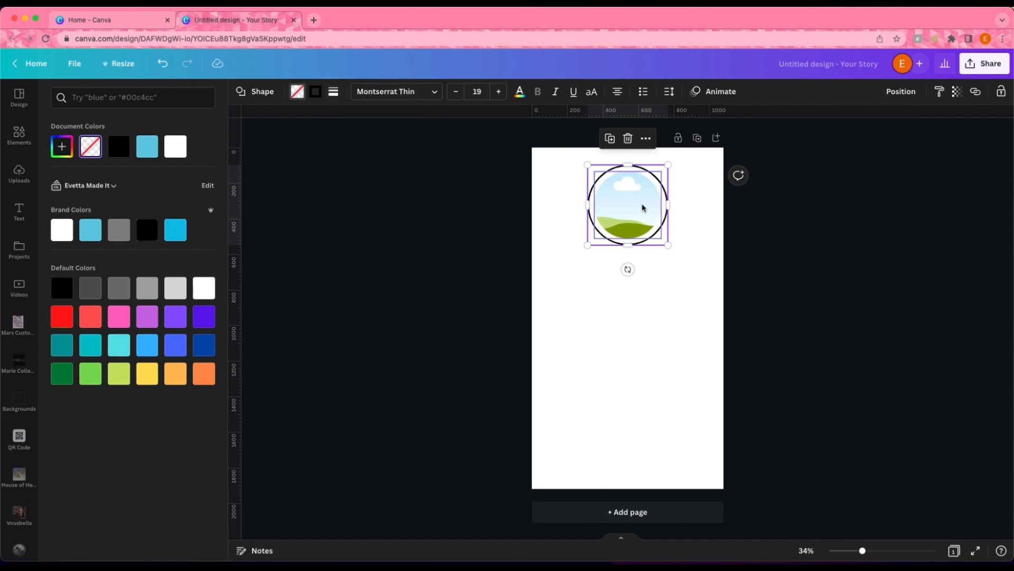
left_click(682, 327)
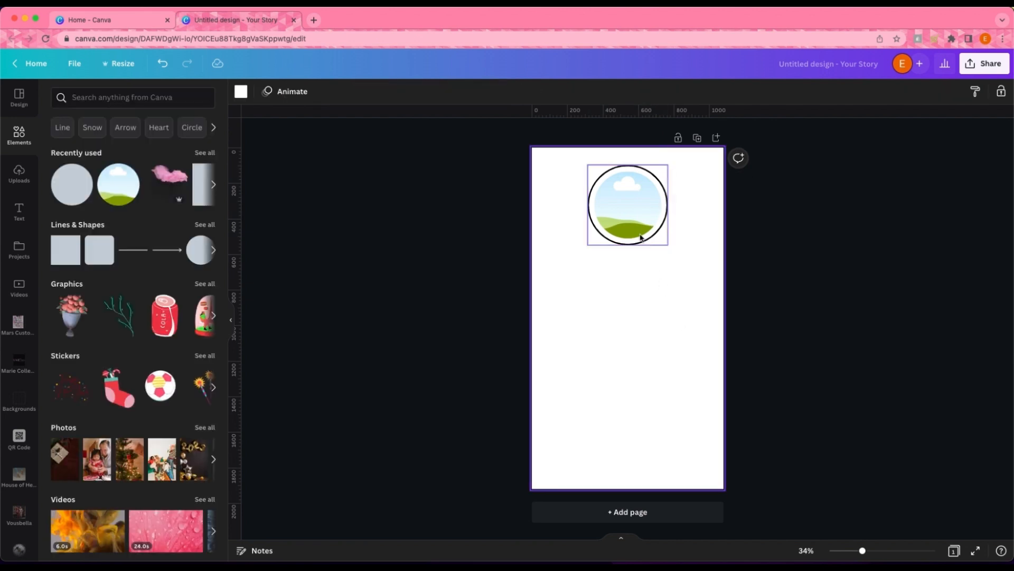
- Fill the circular frame with the Santa-hat photo with both hands at the head from the Evetta Made It folder
left_click(637, 219)
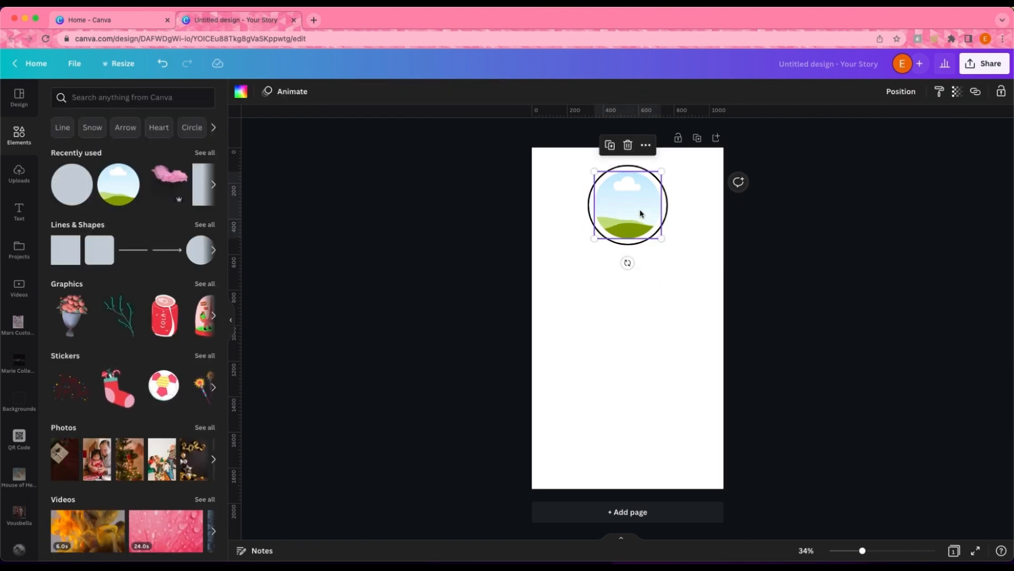
scroll(21, 291, "down", 10)
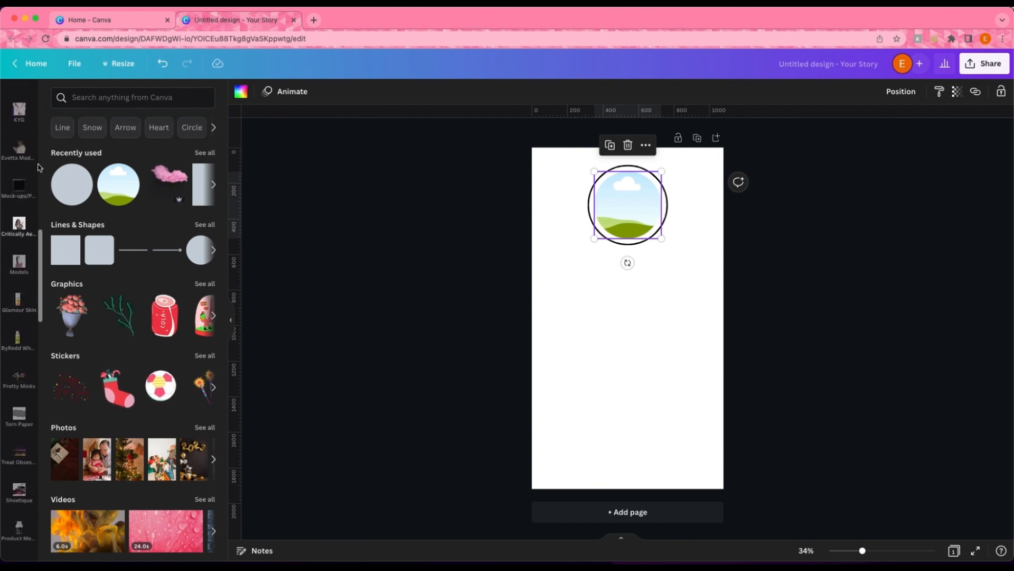
left_click(19, 150)
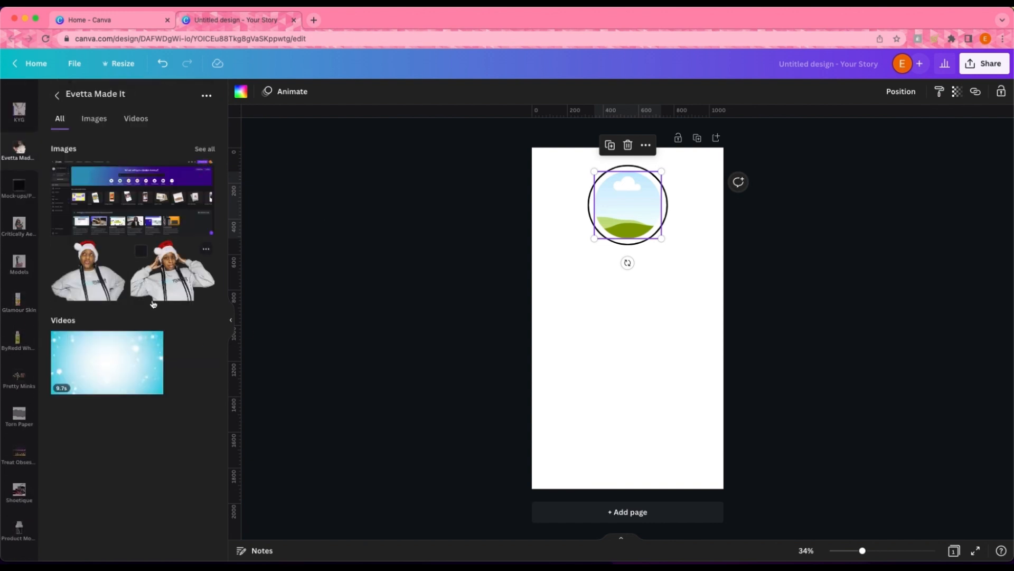
left_click(174, 279)
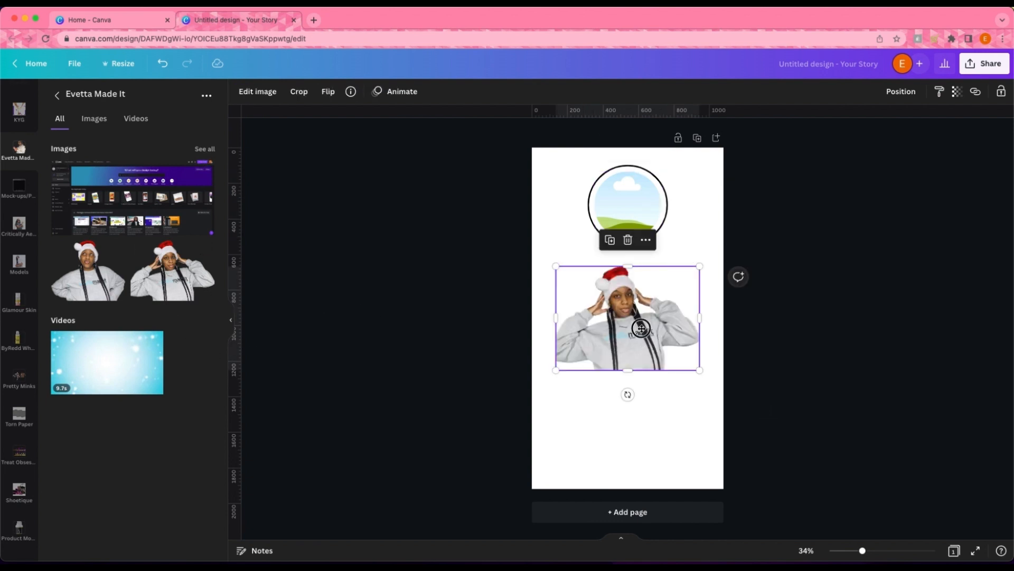
left_click_drag(643, 328, 642, 228)
left_click(682, 290)
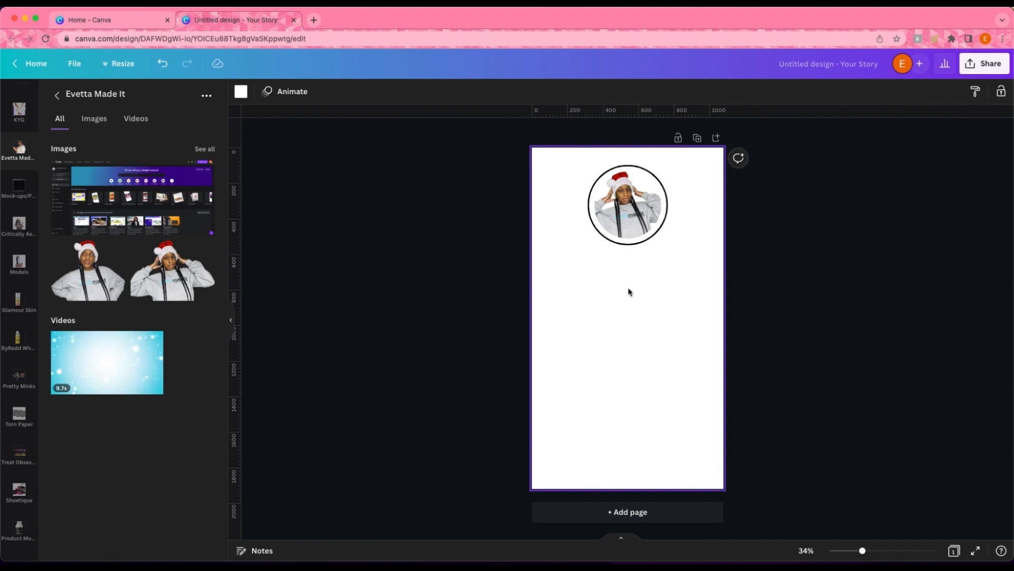
- Add a text box, enlarge its text to size 37 and center it just below the circular photo
right_click(646, 274)
left_click(612, 275)
key("t")
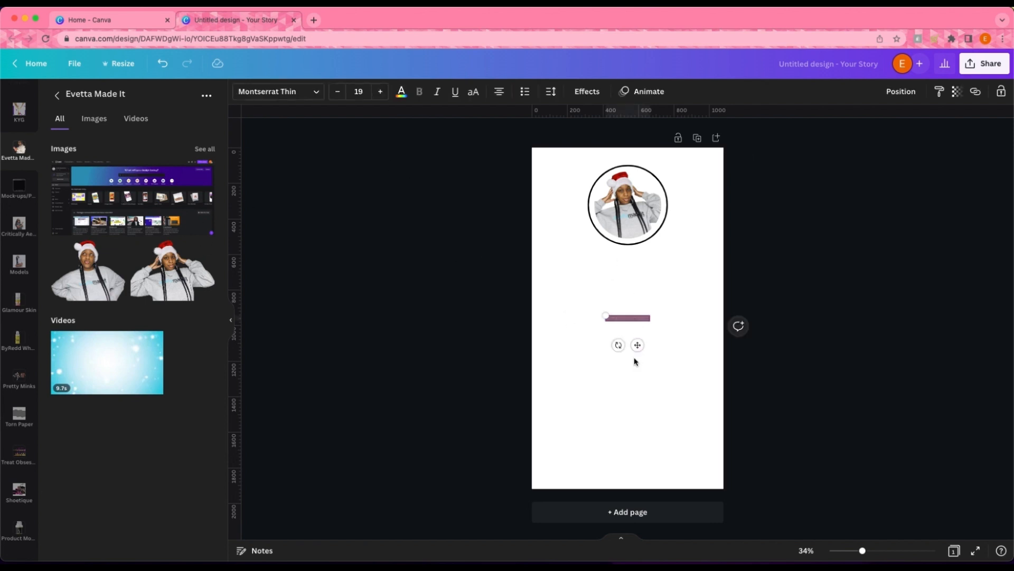
left_click_drag(602, 315, 560, 308)
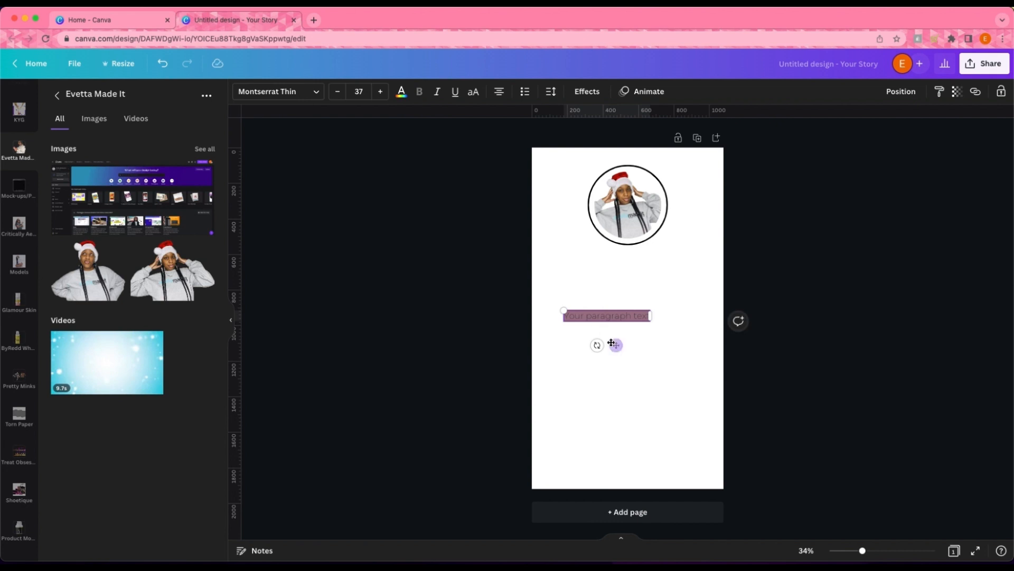
left_click_drag(614, 345, 637, 286)
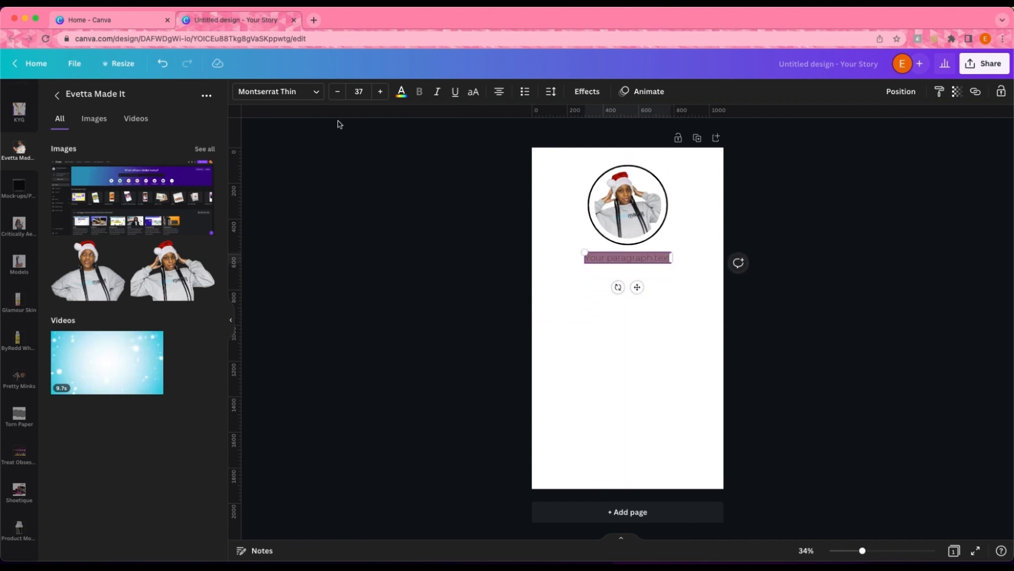
- Change the text's font to Archivo Black
left_click(319, 101)
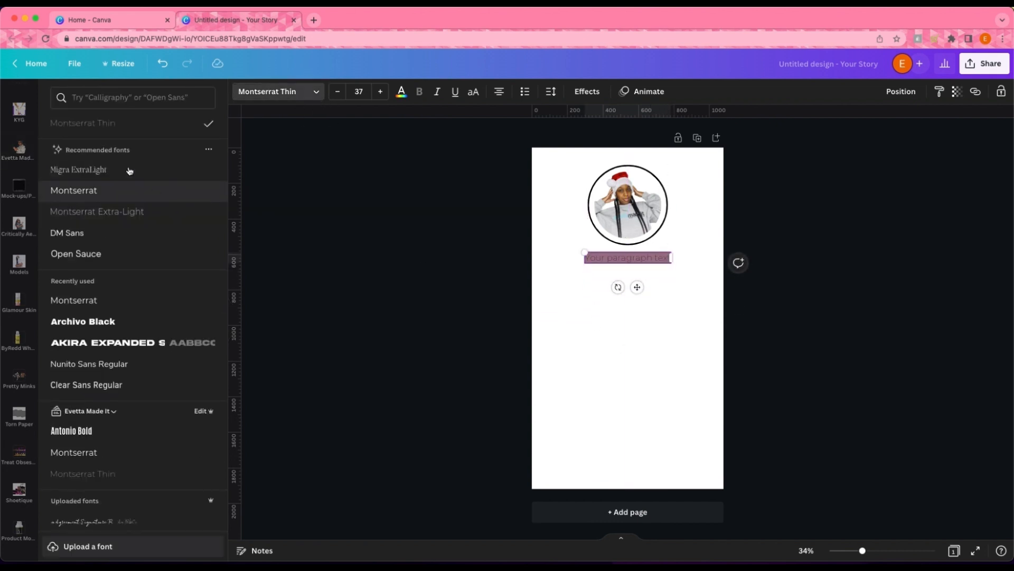
right_click(112, 322)
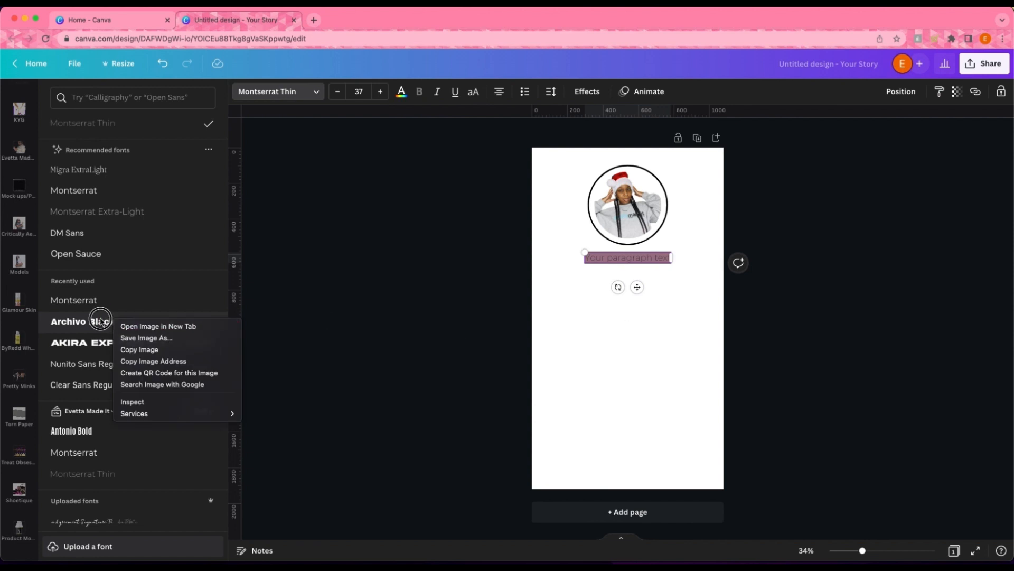
left_click(96, 324)
left_click(95, 324)
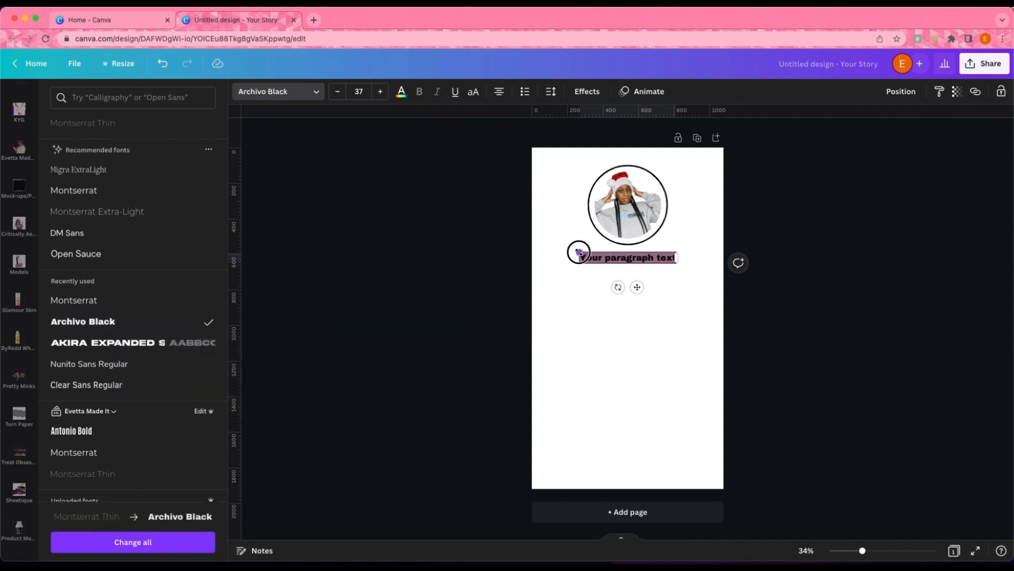
- Enlarge the heading text slightly and replace its placeholder with "Meet your designer"
left_click_drag(563, 251, 576, 250)
type("Meet")
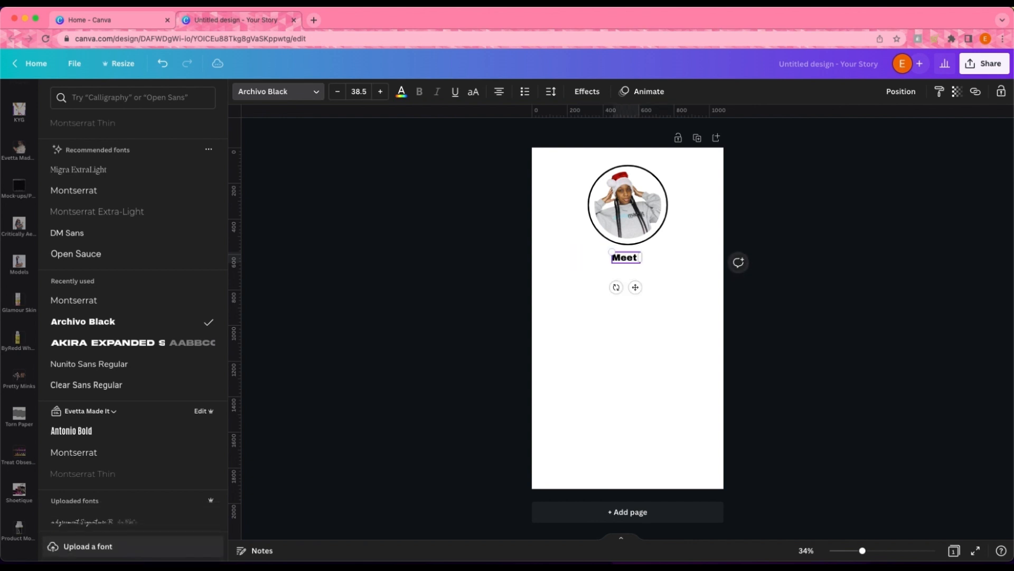
type(" your ")
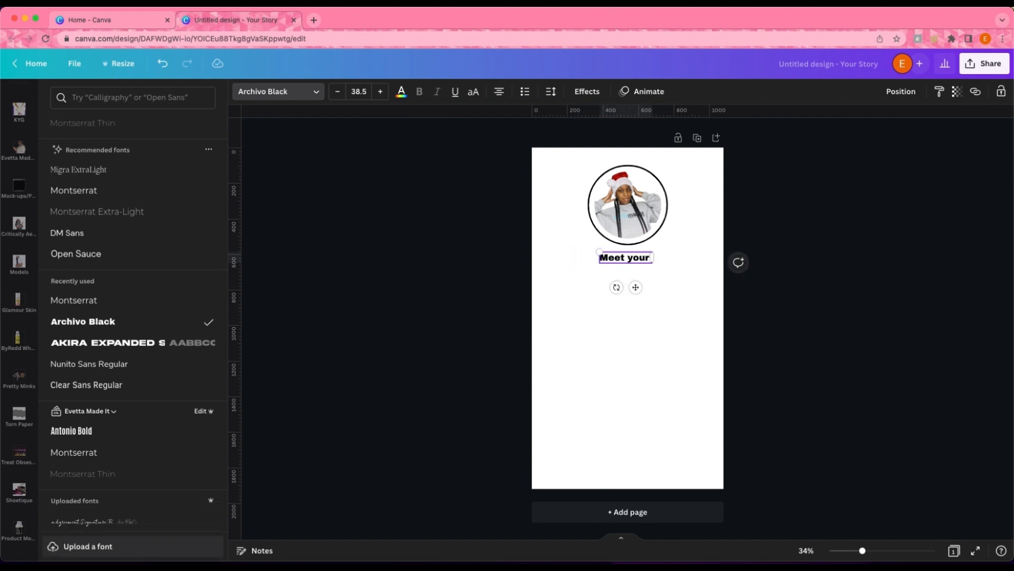
type("des")
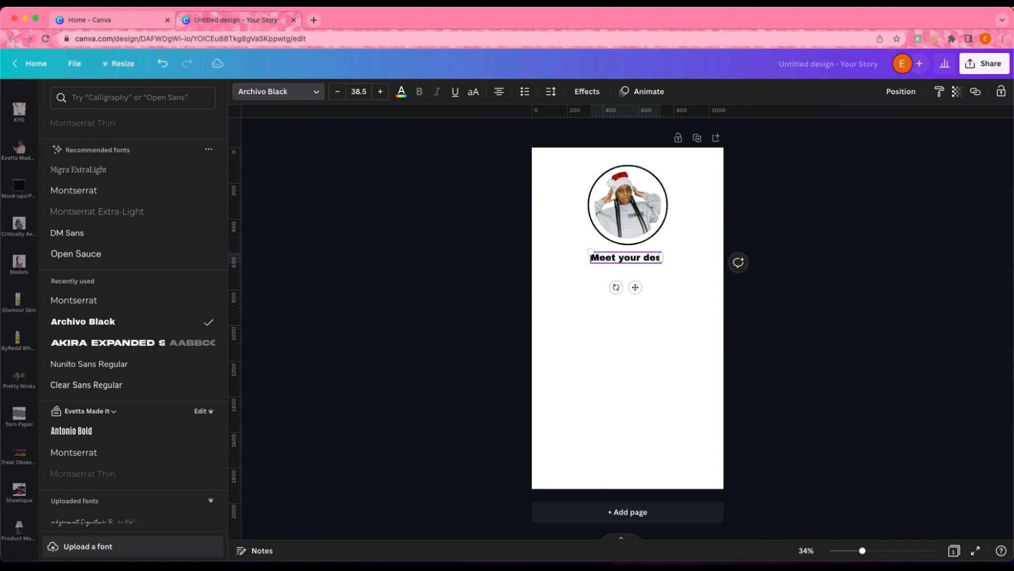
type("igner")
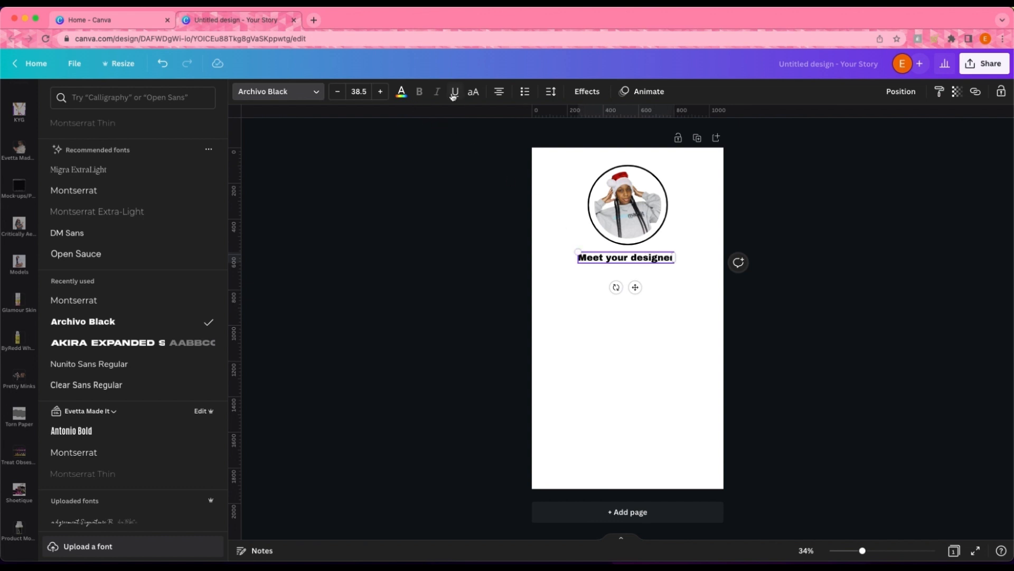
- Set the heading in uppercase, enlarge it to size 42.1 and center it just below the circular photo
left_click(473, 93)
left_click_drag(565, 251, 557, 251)
left_click_drag(634, 286, 634, 286)
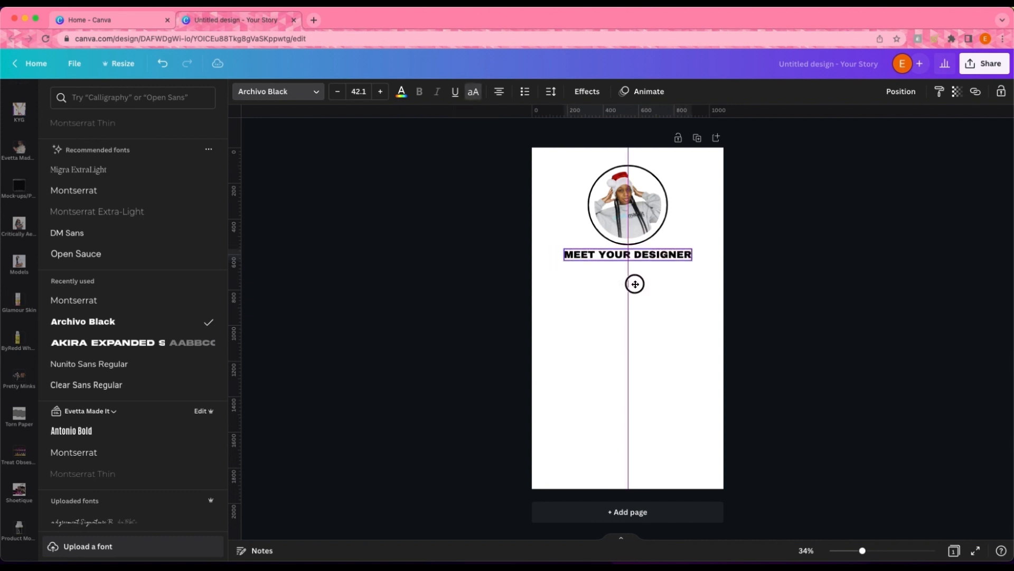
left_click(666, 290)
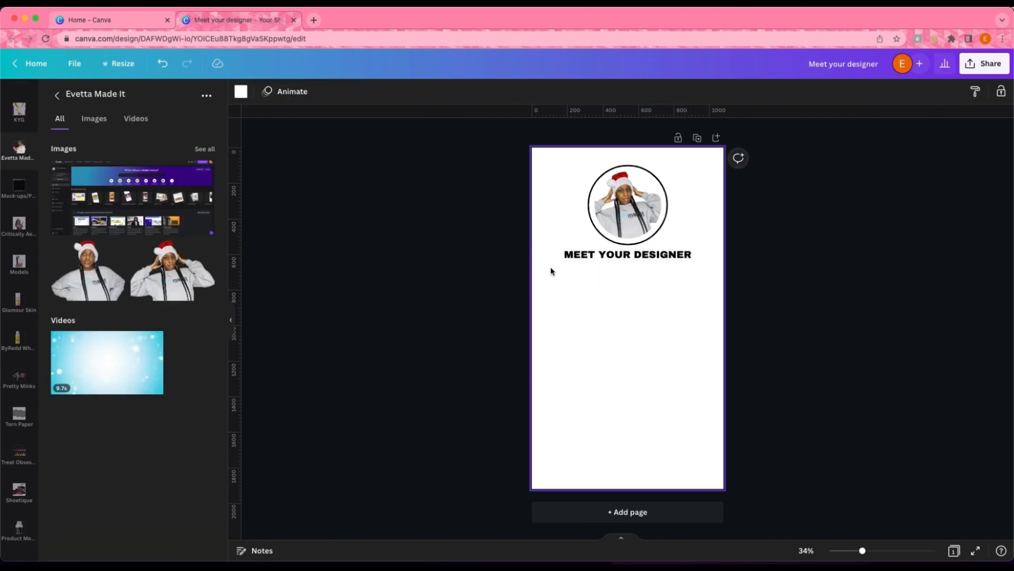
- Add a second text box just below the heading and set its font to Montserrat
key("t")
left_click_drag(637, 346, 639, 298)
left_click(315, 91)
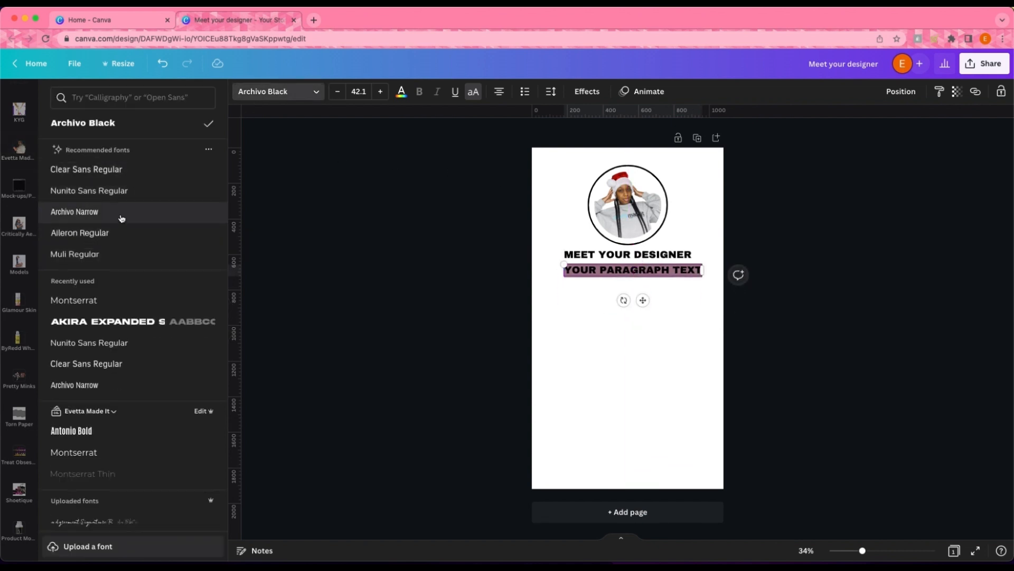
scroll(163, 346, "down", 3)
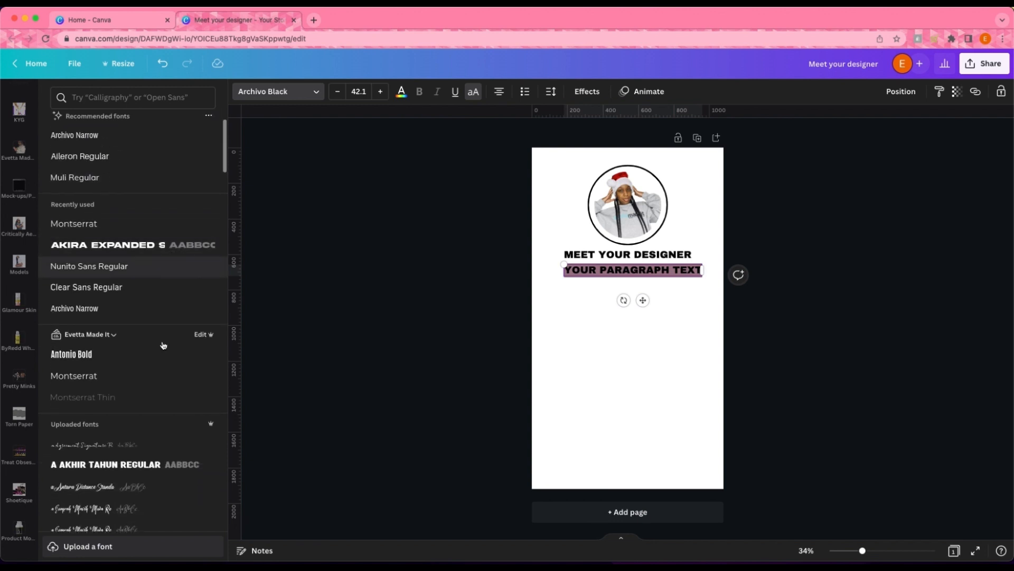
left_click(125, 377)
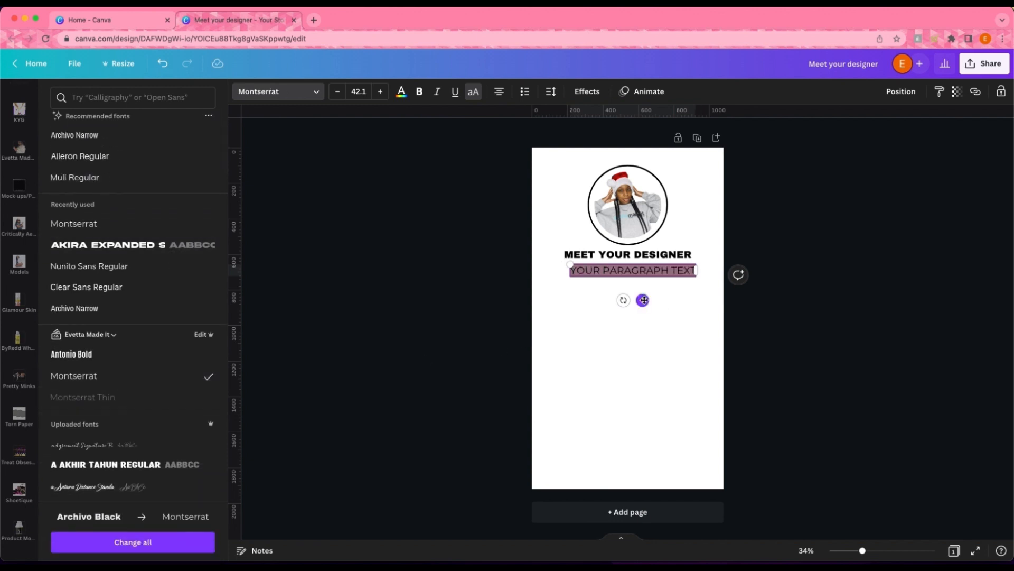
left_click_drag(643, 300, 630, 300)
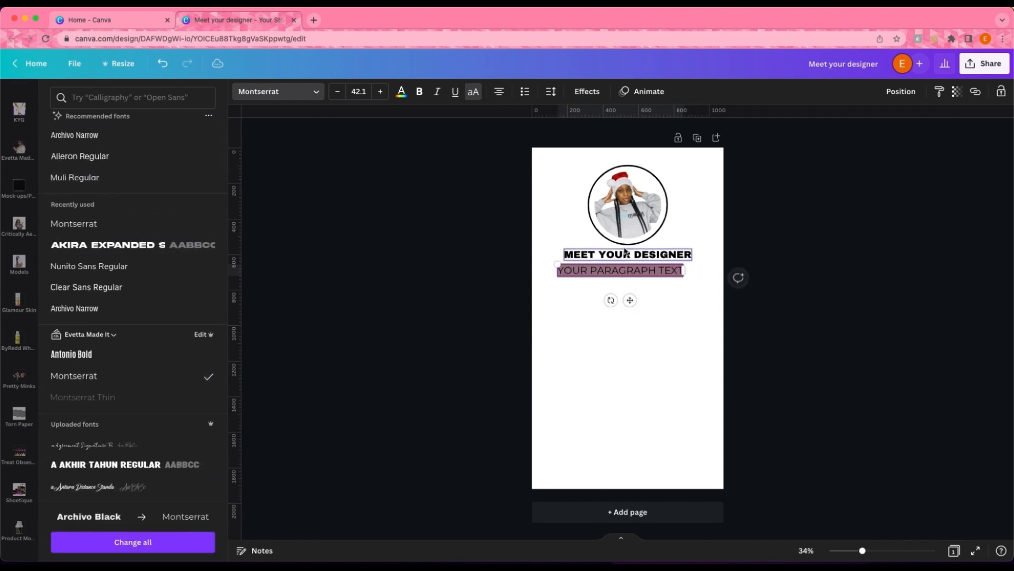
- Turn off uppercase and enter a greeting with the designer's first name, followed by "your favorite graphic designer."
left_click(475, 96)
type("H")
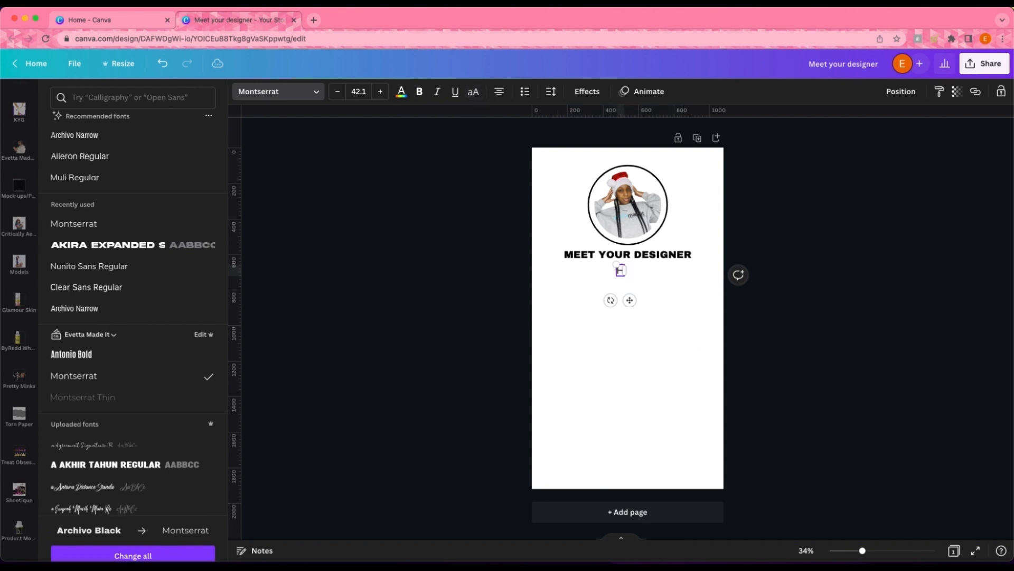
type("ey!")
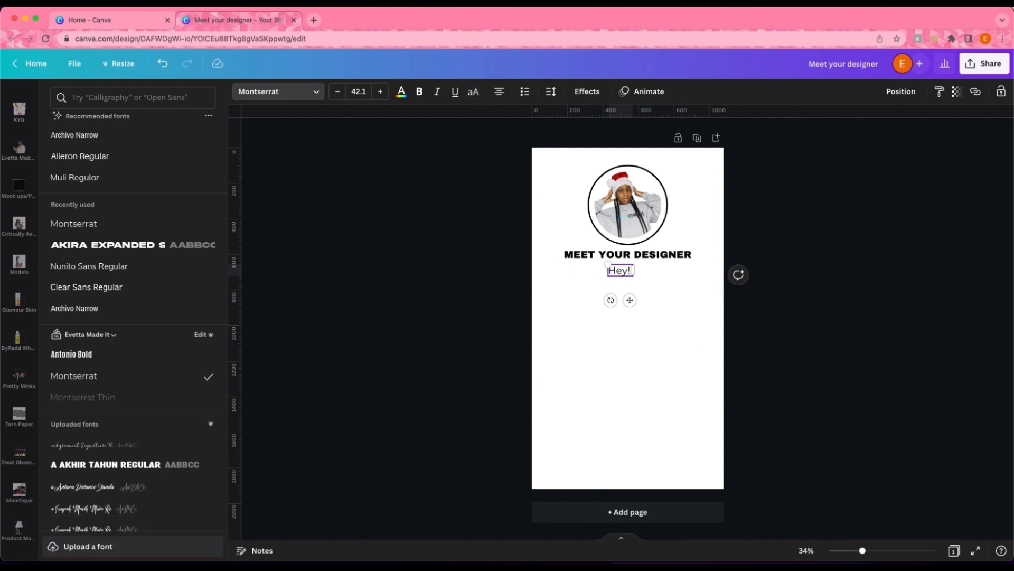
type(" My")
key("BackSpace")
key("BackSpace")
key("BackSpace")
key("BackSpace")
type("! I'm Evett")
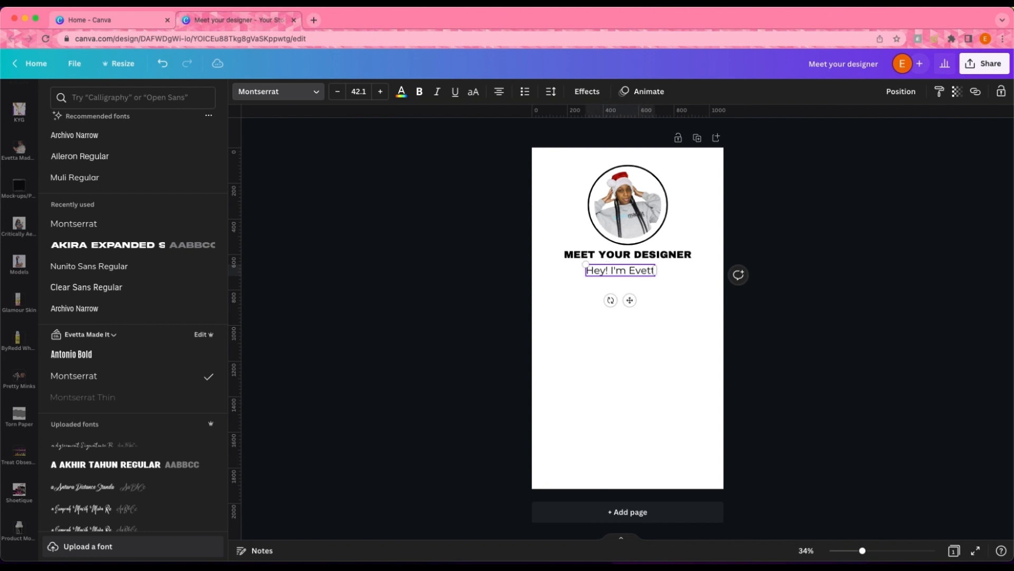
type("a,")
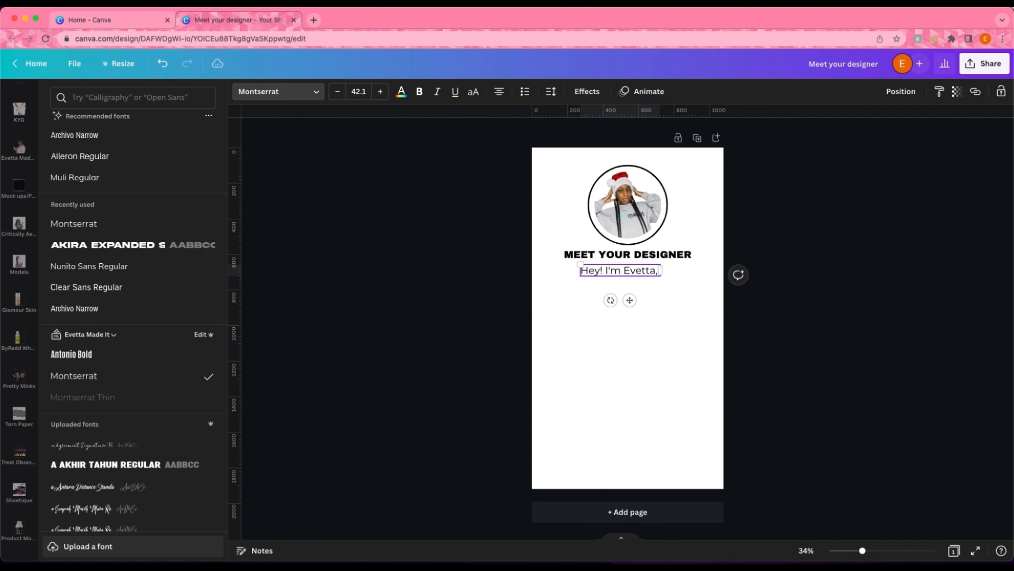
type(" your")
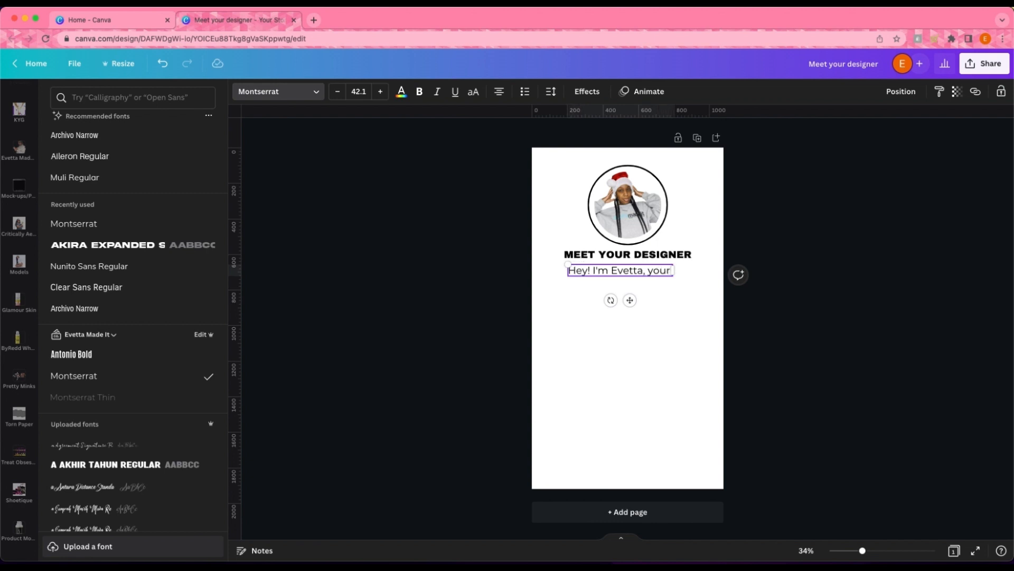
type(" fa")
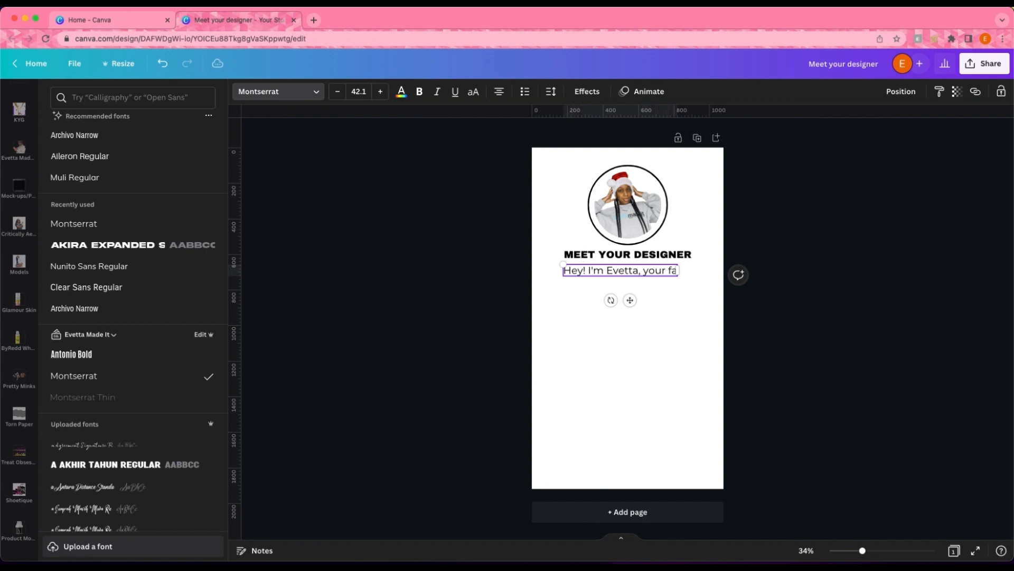
type("vorite g")
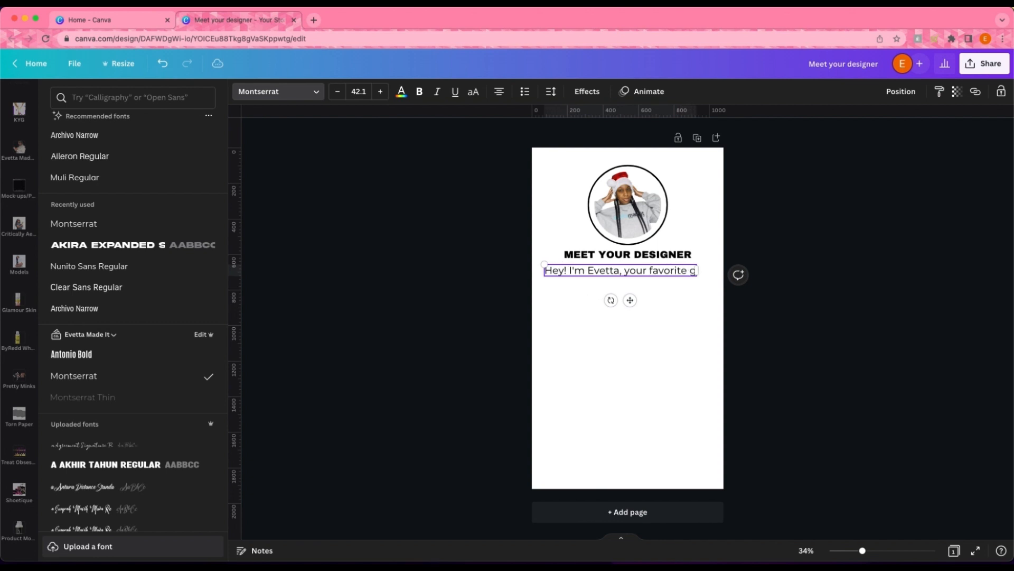
type("raphic de")
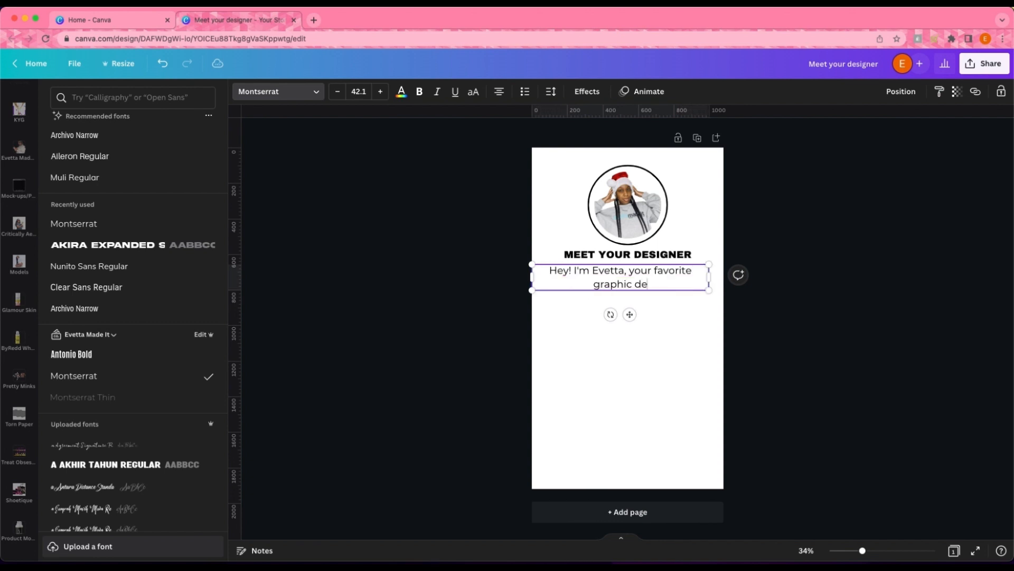
type("signer")
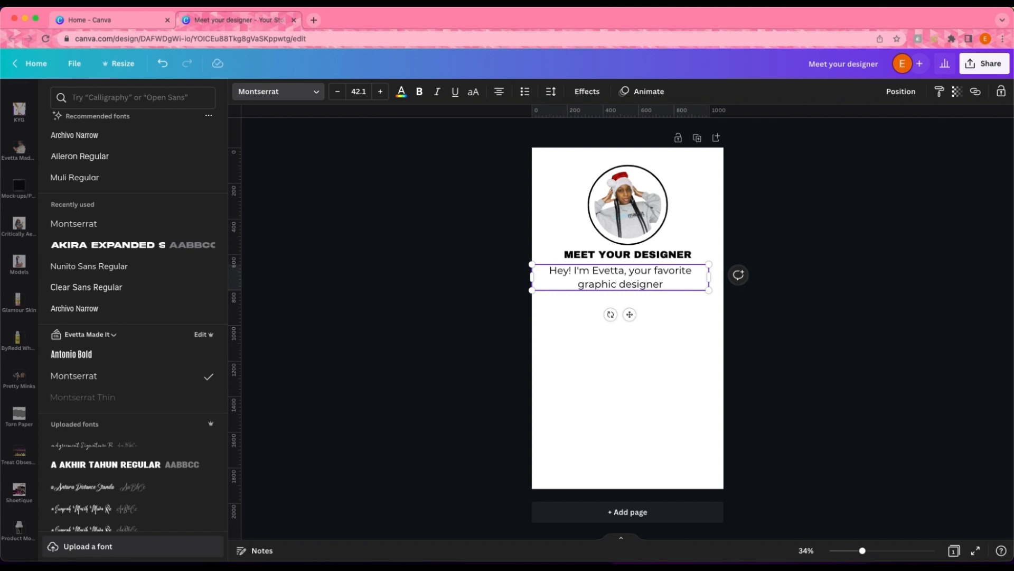
type(".")
- Tighten the line spacing of the introduction text
left_click(551, 92)
left_click_drag(616, 168, 596, 176)
right_click(595, 347)
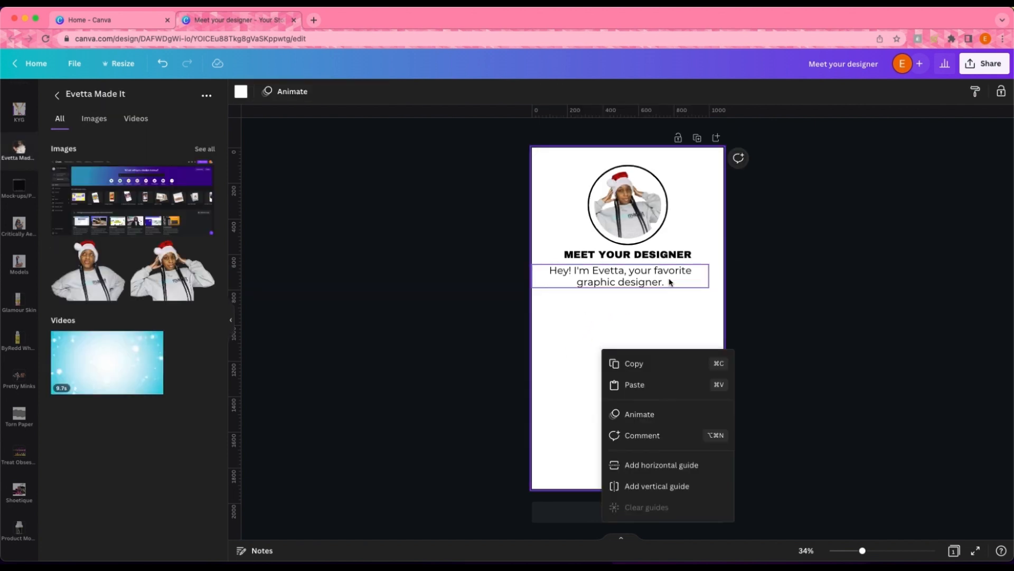
key("Escape")
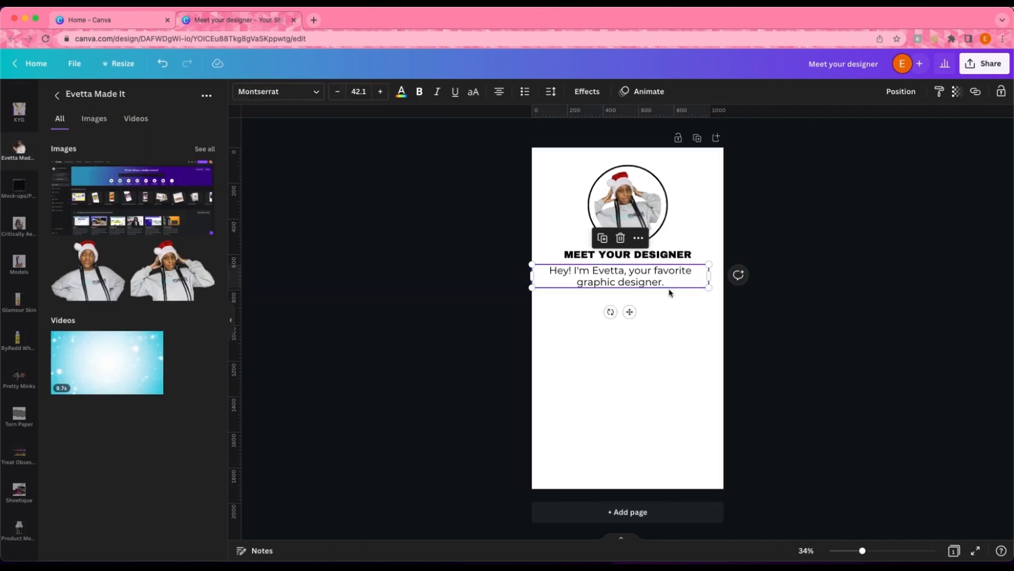
- Keep the introduction text center-aligned and widen its text box to the full page width
left_click(504, 94)
left_click(503, 94)
left_click(504, 94)
left_click(503, 95)
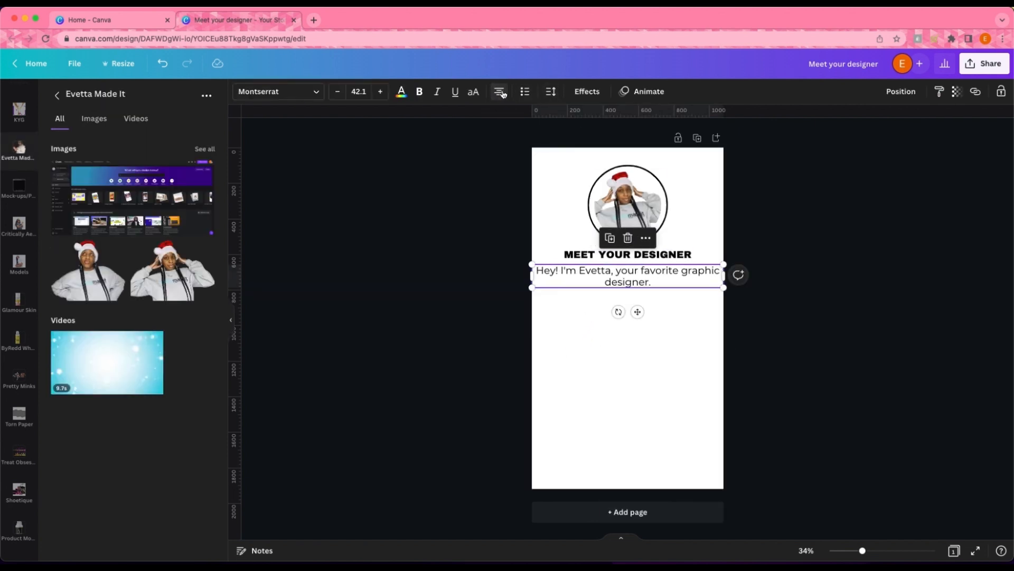
left_click(901, 91)
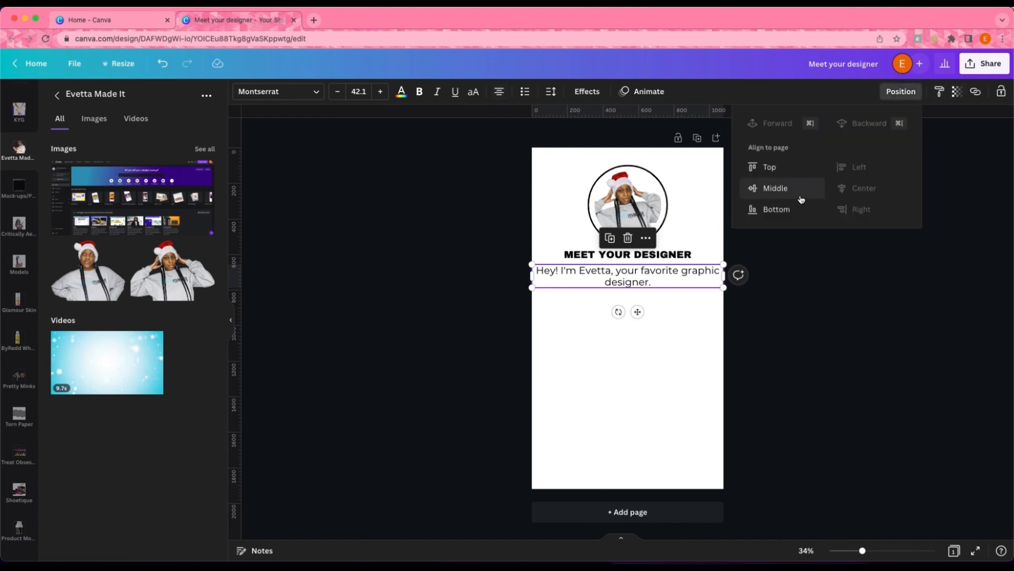
left_click(928, 312)
left_click(668, 355)
left_click(680, 283)
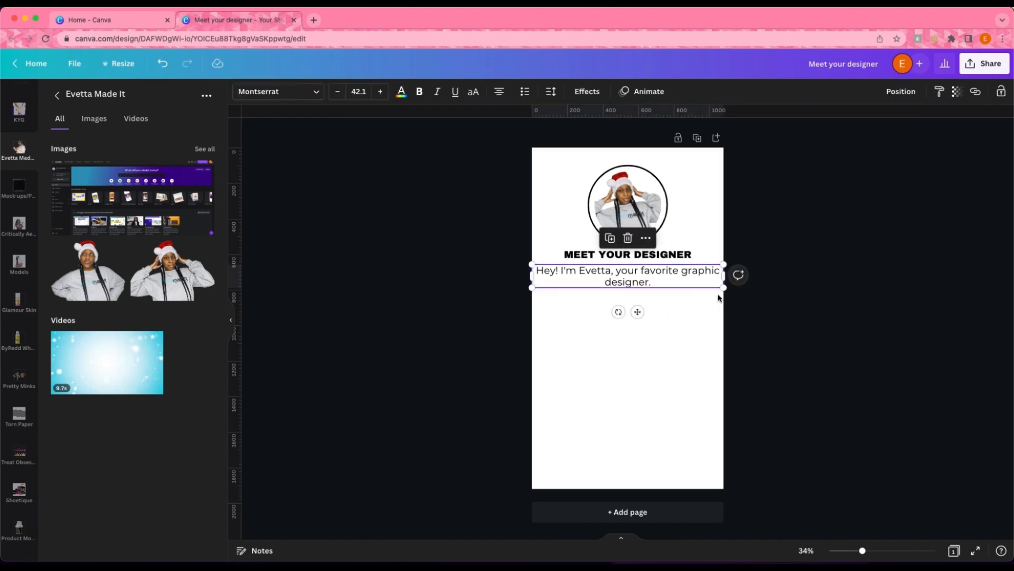
- Scale the introduction text down slightly and center it just below the heading
left_click_drag(726, 289, 704, 285)
left_click_drag(629, 281, 636, 276)
left_click(720, 367)
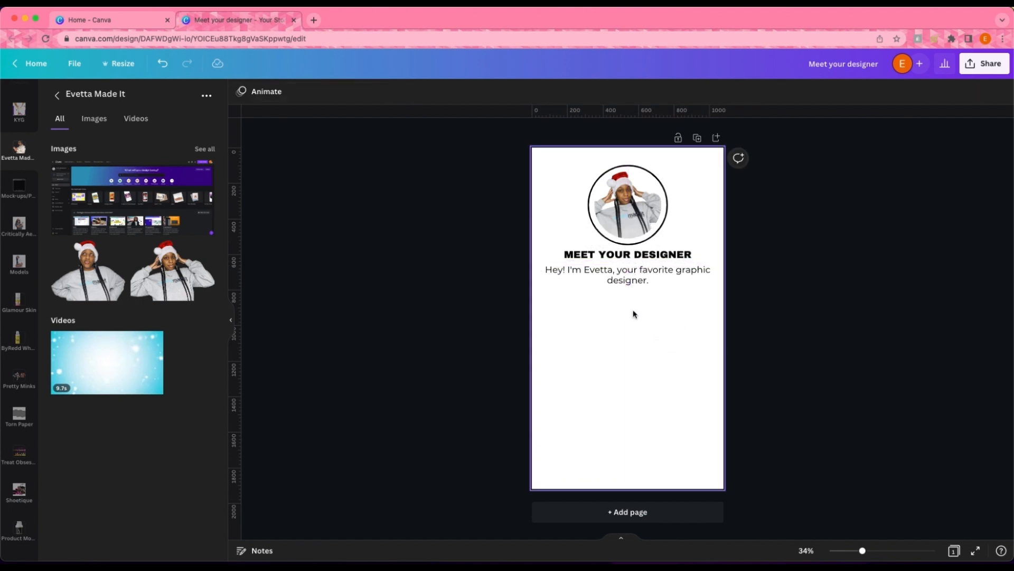
- Draw a thin black horizontal line extending past both page edges and place it directly beneath the introduction text
left_click(679, 174)
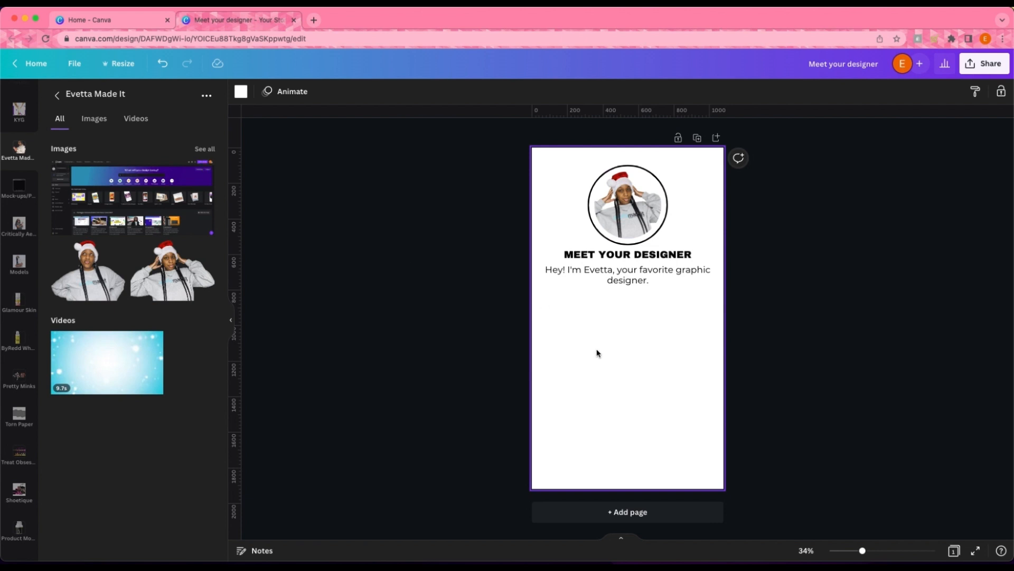
key("l")
left_click_drag(597, 317, 476, 312)
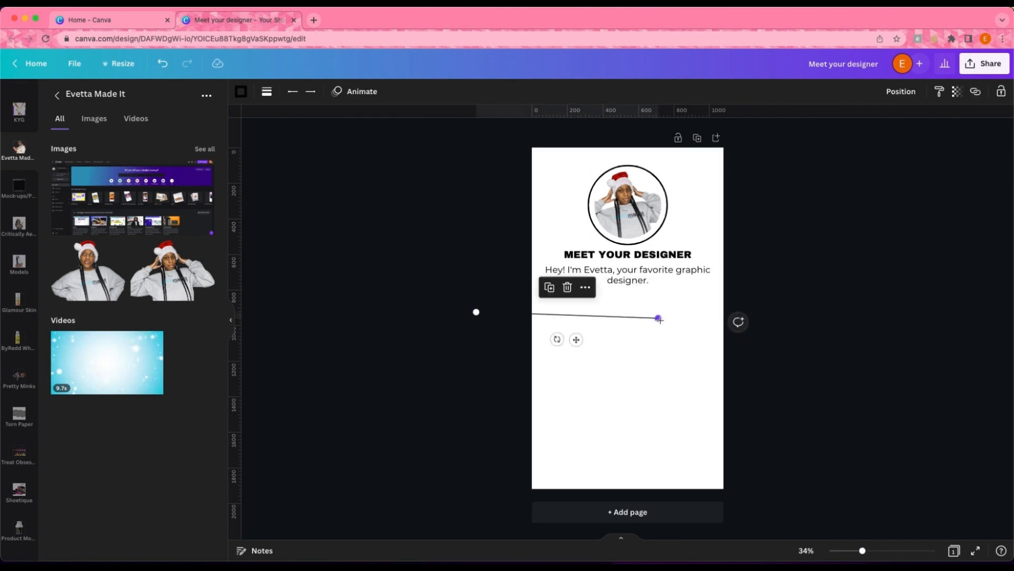
left_click_drag(659, 317, 776, 312)
left_click_drag(635, 338, 633, 317)
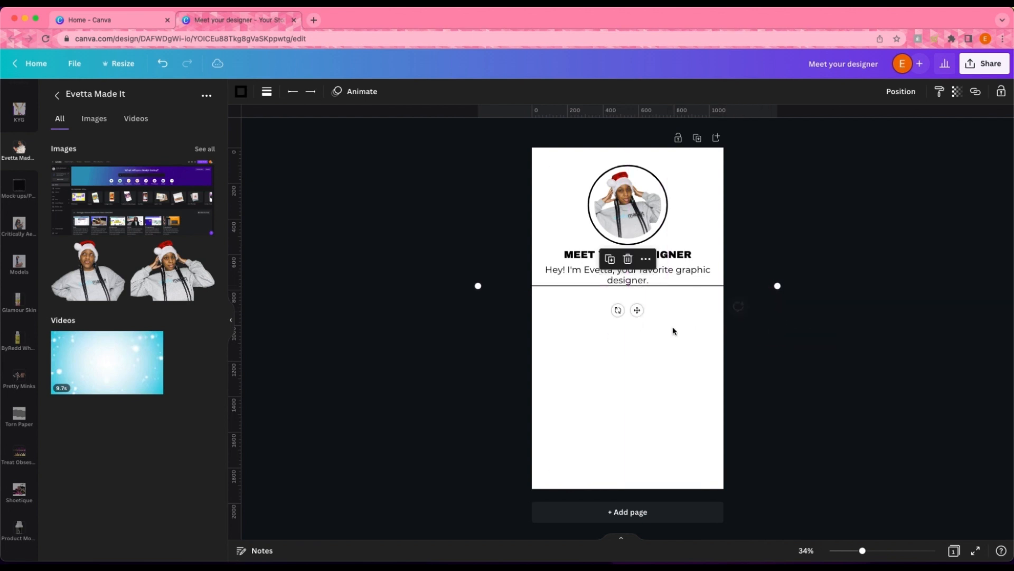
left_click(557, 360)
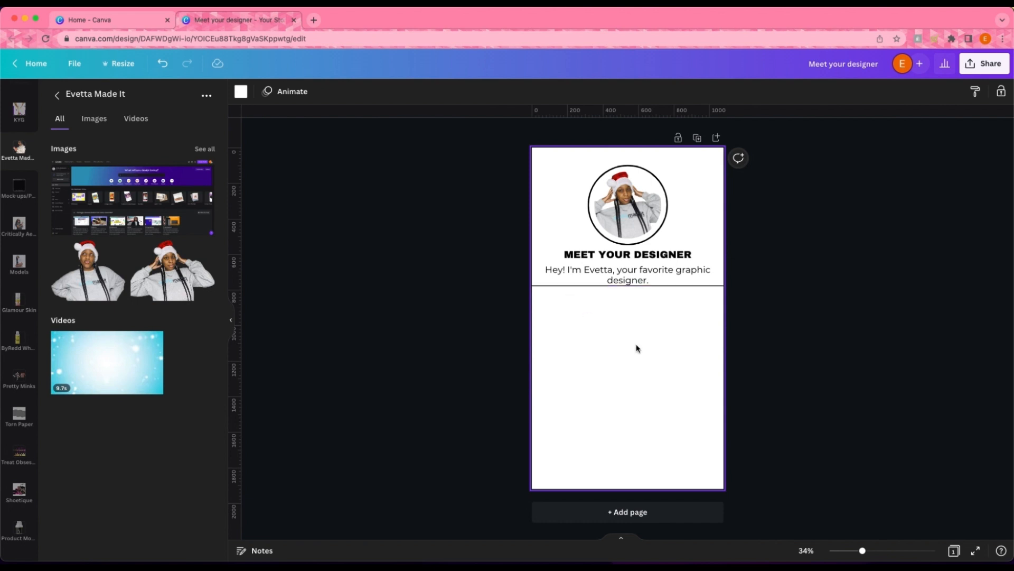
- Try a duplicate of the horizontal line lower on the page
left_click(556, 286)
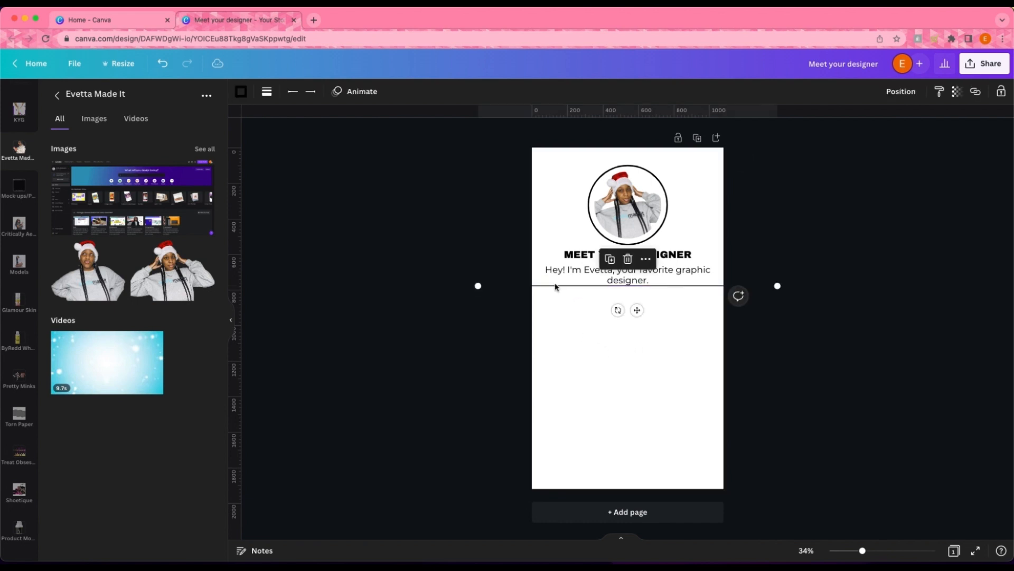
left_click(611, 260)
left_click_drag(637, 313, 632, 388)
left_click(628, 337)
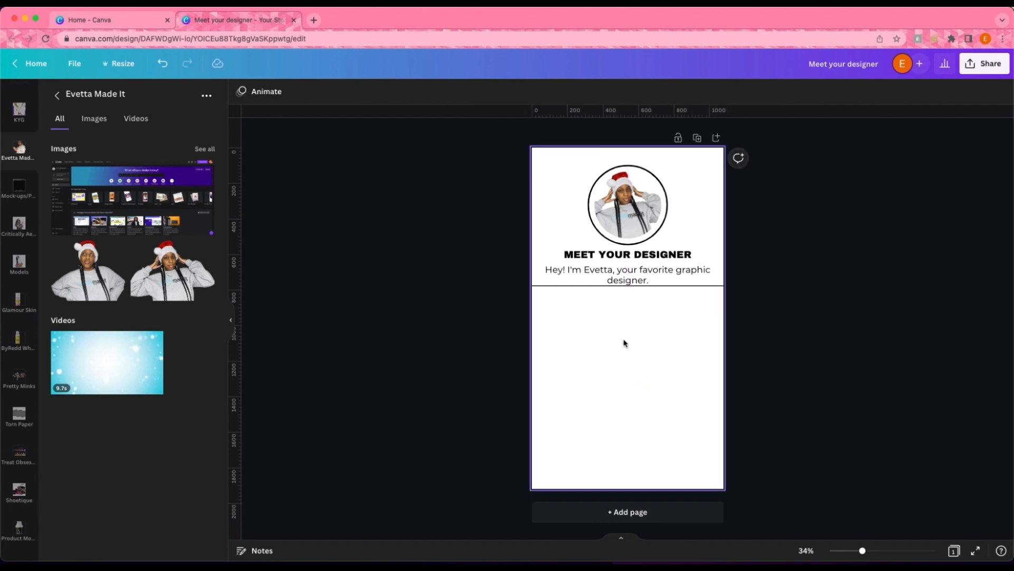
- Add a rectangle and stretch it across the full page width, from the horizontal line down past the middle of the page
left_click(620, 329)
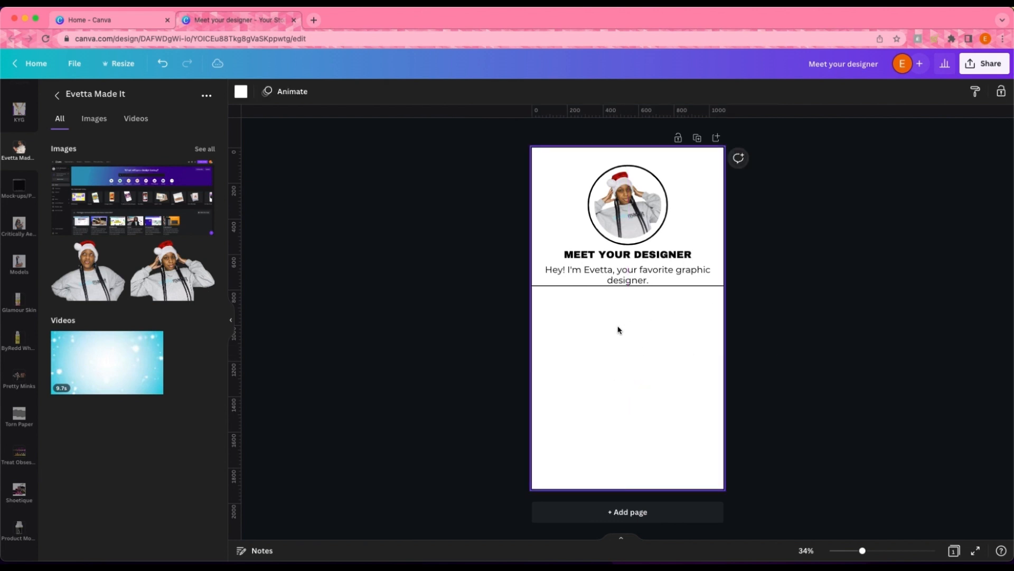
key("r")
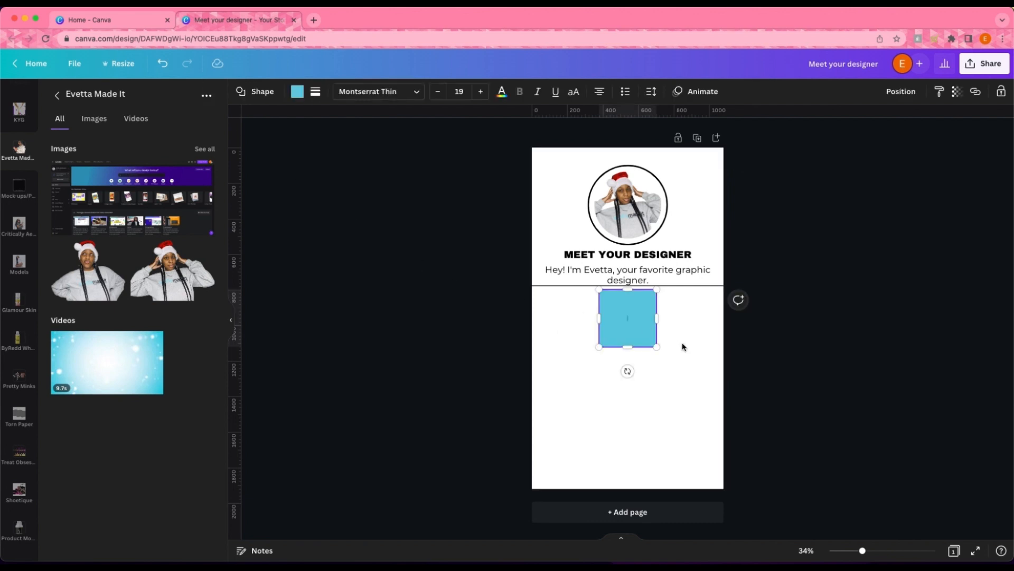
left_click_drag(611, 309, 729, 317)
left_click_drag(631, 343, 616, 393)
left_click(434, 302)
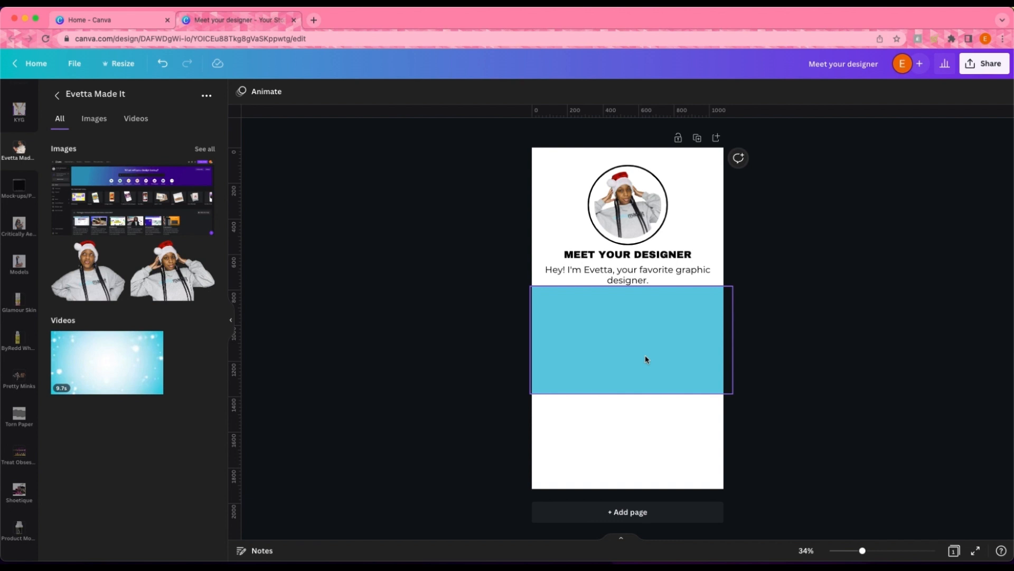
left_click(662, 358)
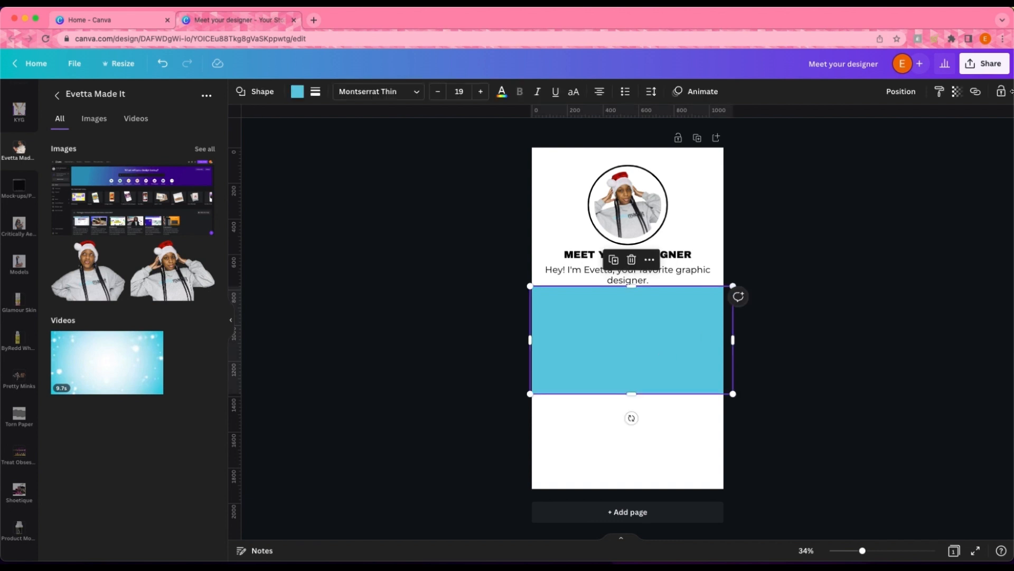
- Center the blue rectangle horizontally on the page
left_click(901, 92)
left_click(861, 188)
left_click(871, 317)
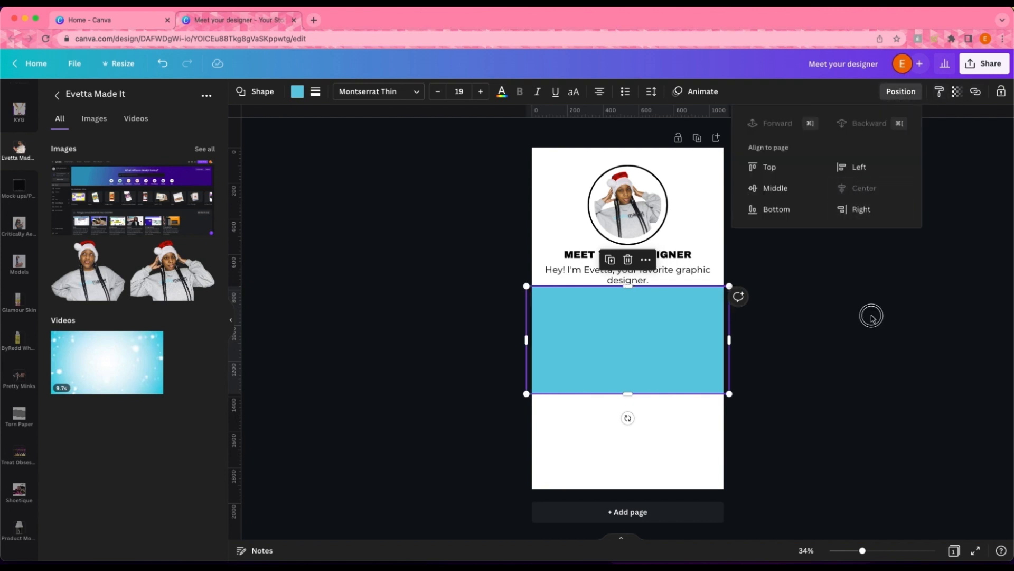
- Duplicate the designer heading into the upper part of the blue rectangle and narrow its text box so it wraps onto two lines
left_click(631, 255)
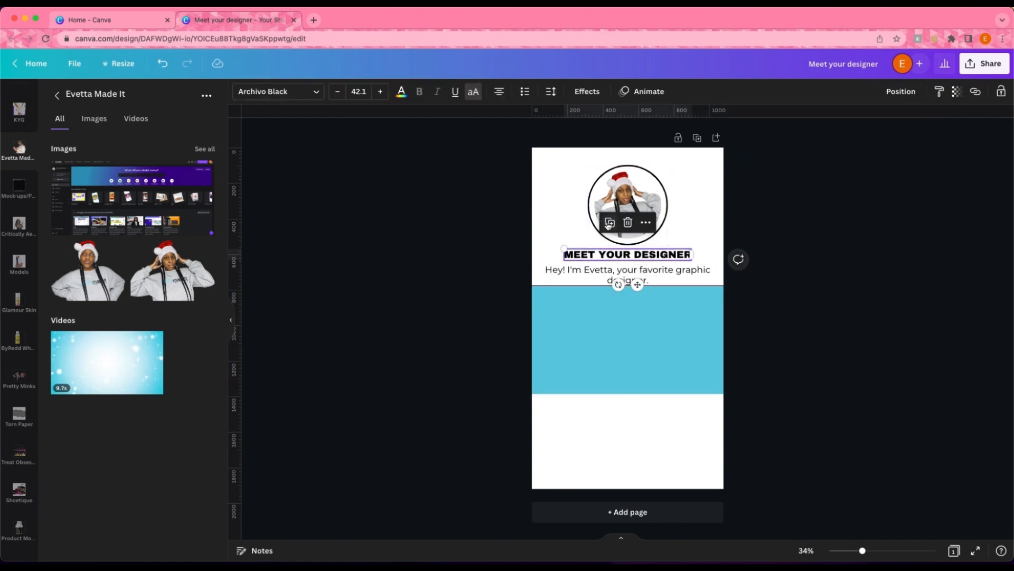
left_click_drag(649, 288, 614, 333)
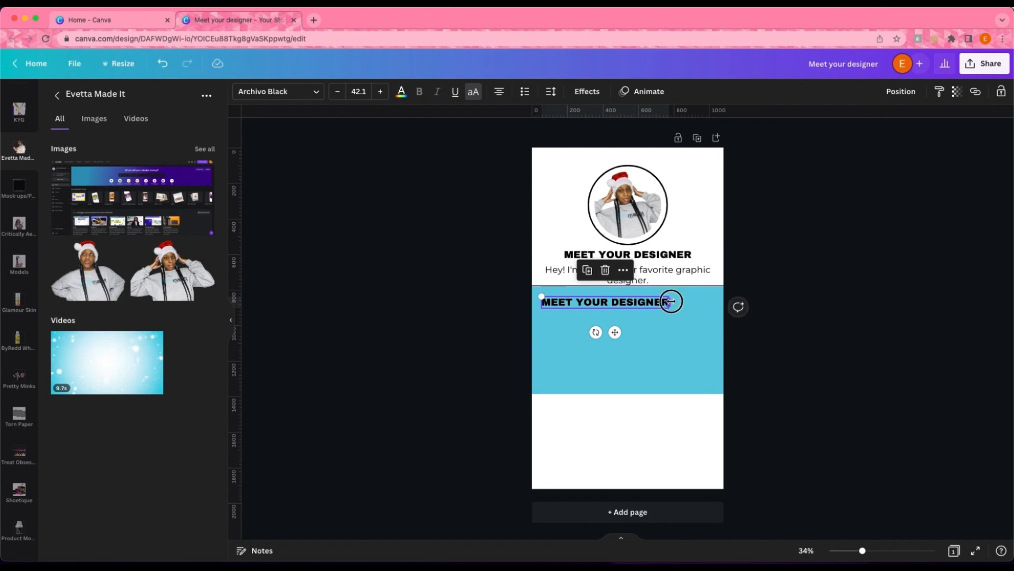
left_click_drag(671, 299, 558, 297)
- Replace the duplicated heading's text with "CLIENT FAVORITES"
double_click(615, 316)
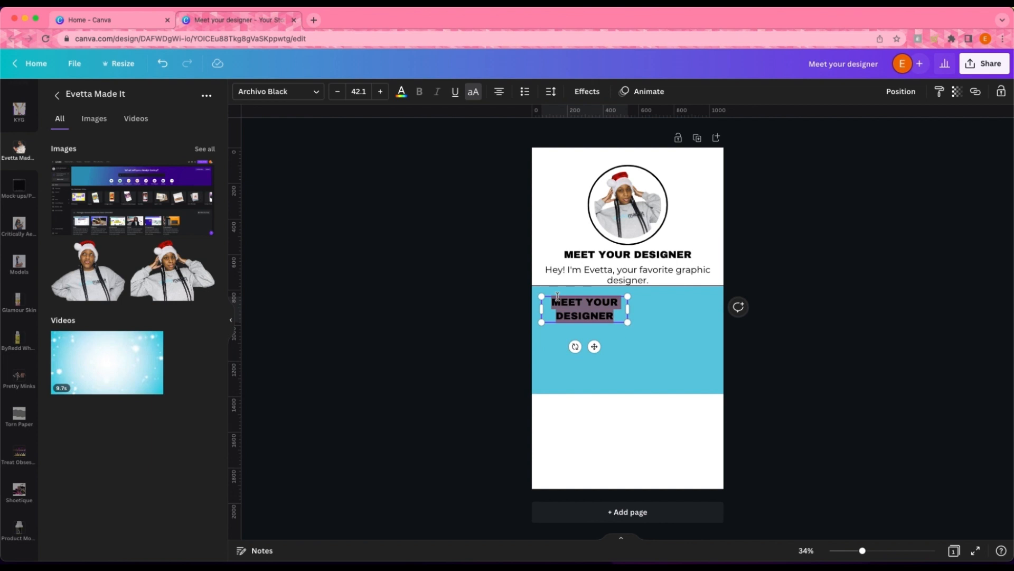
type("M")
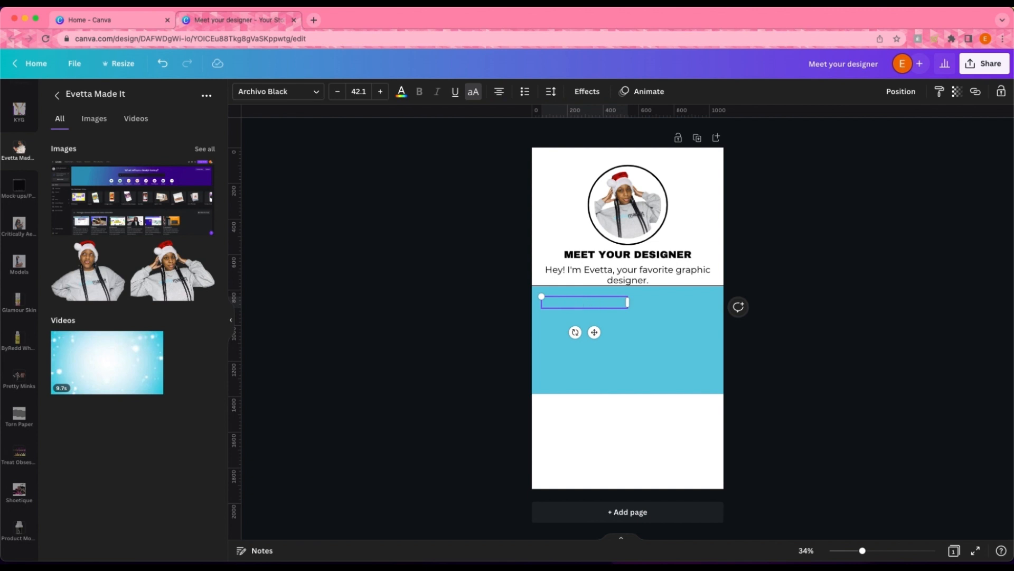
type("AVORI")
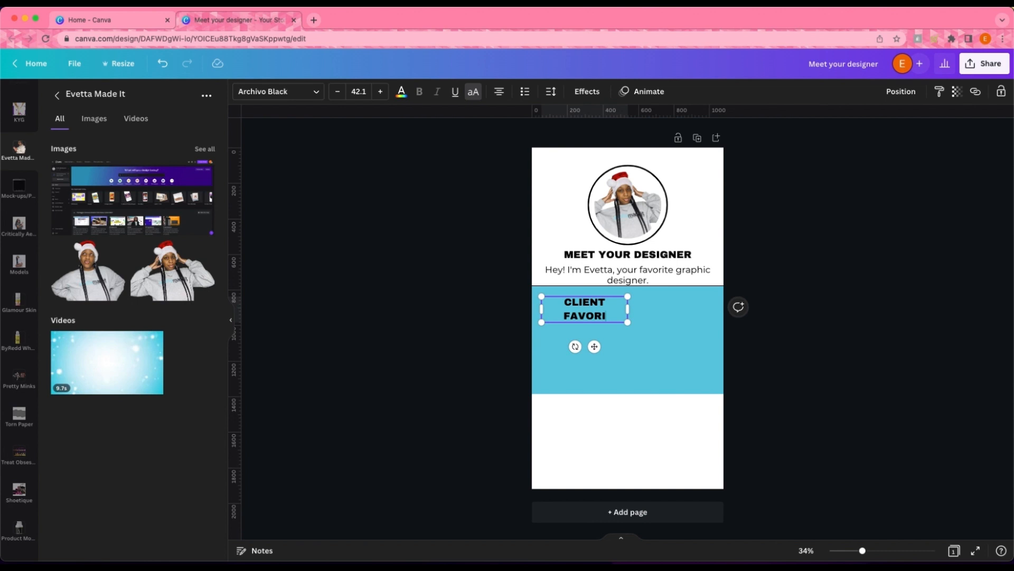
type("TES")
left_click(650, 328)
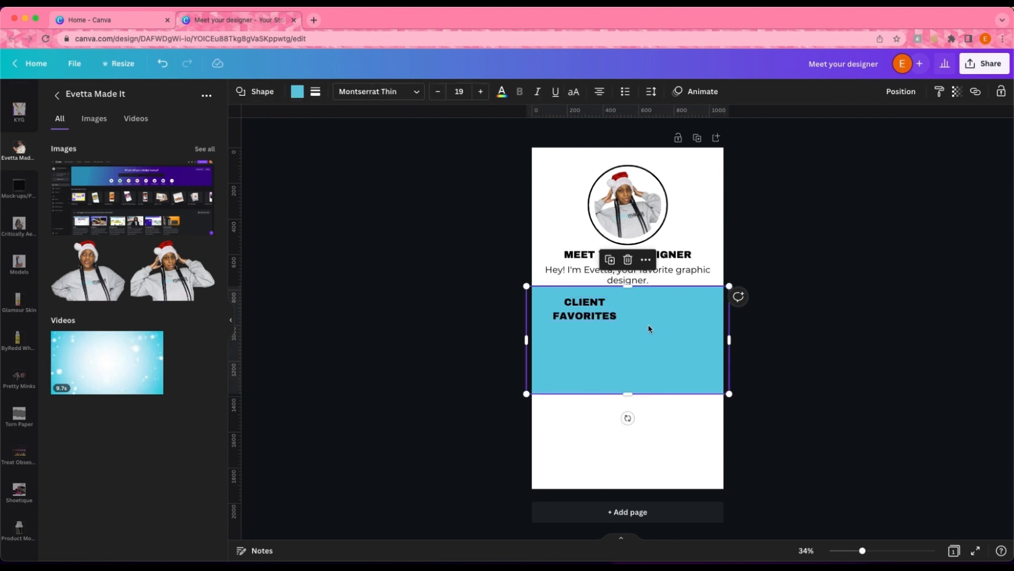
- Tighten the CLIENT FAVORITES heading's line spacing to 0.94 and enlarge it to font size 55.2 in the rectangle's upper-left corner
left_click(598, 315)
left_click(548, 91)
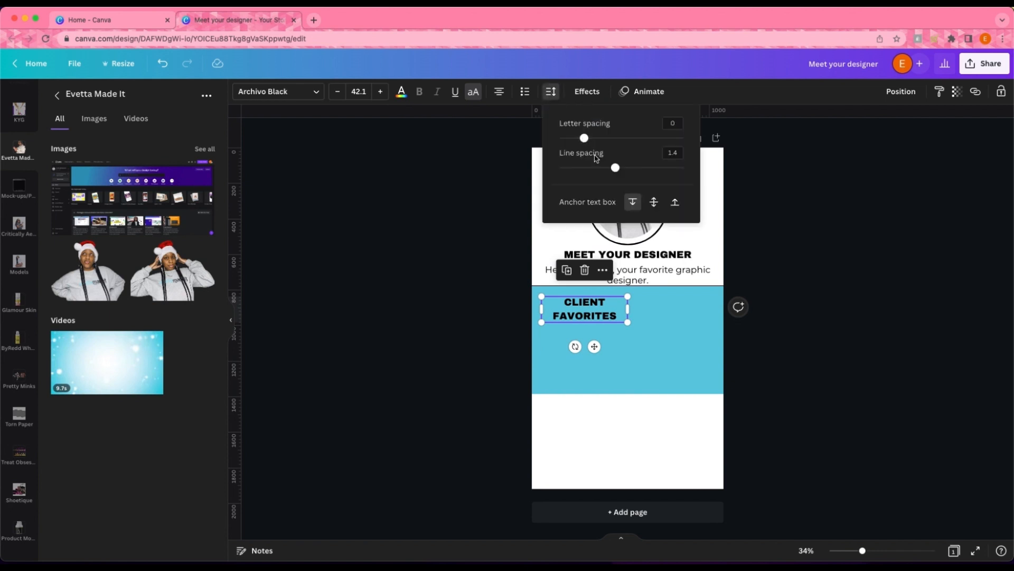
left_click_drag(615, 167, 586, 167)
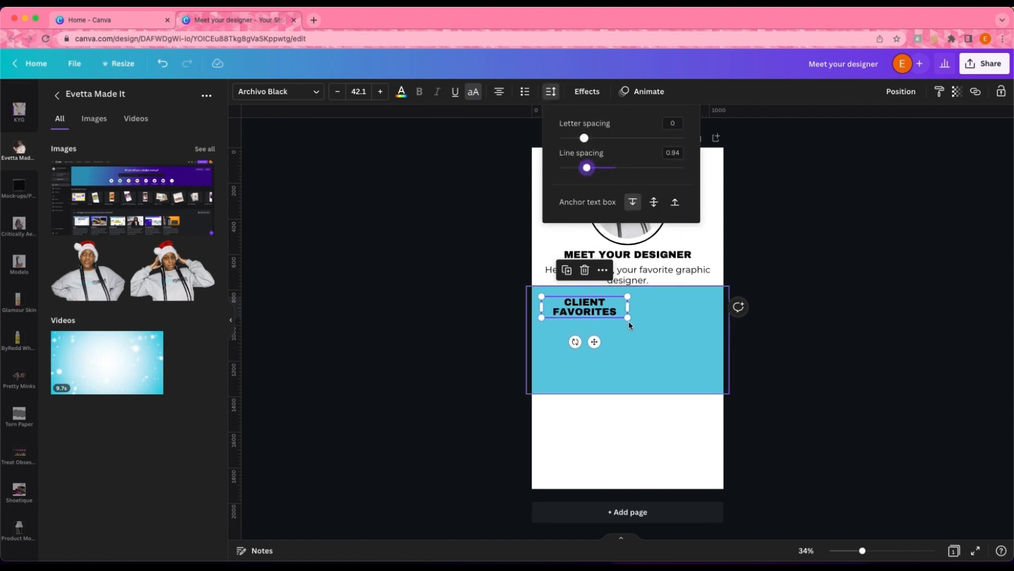
mouse_move(628, 318)
left_mouse_down()
mouse_move(655, 329)
mouse_move(621, 309)
left_mouse_up()
left_click_drag(530, 302, 585, 303)
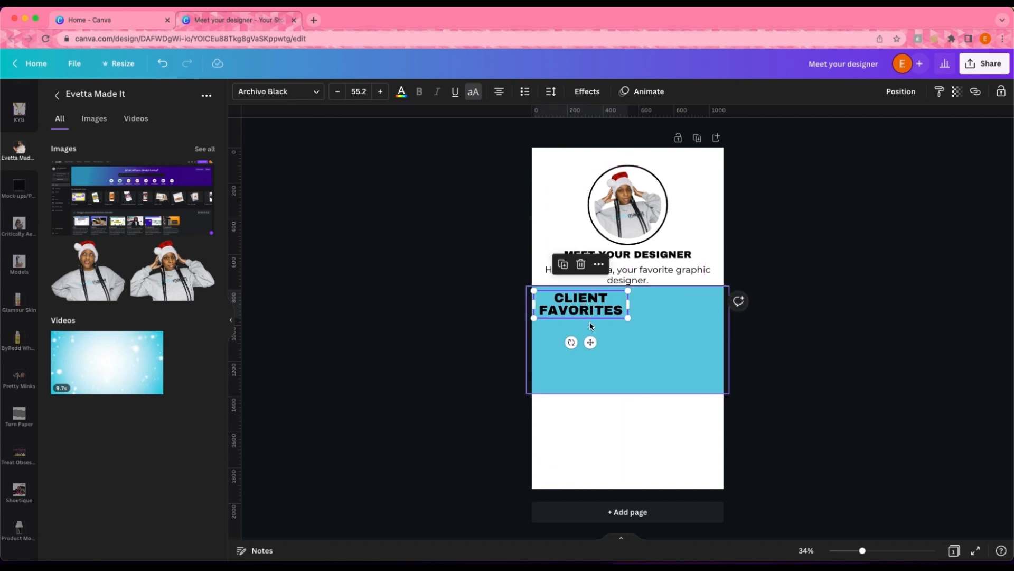
left_click(482, 301)
- Insert the Christmas flyer from the Projects folder, shrink it, tilt it slightly counterclockwise and place it beside the CLIENT FAVORITES heading
scroll(34, 296, "down", 10)
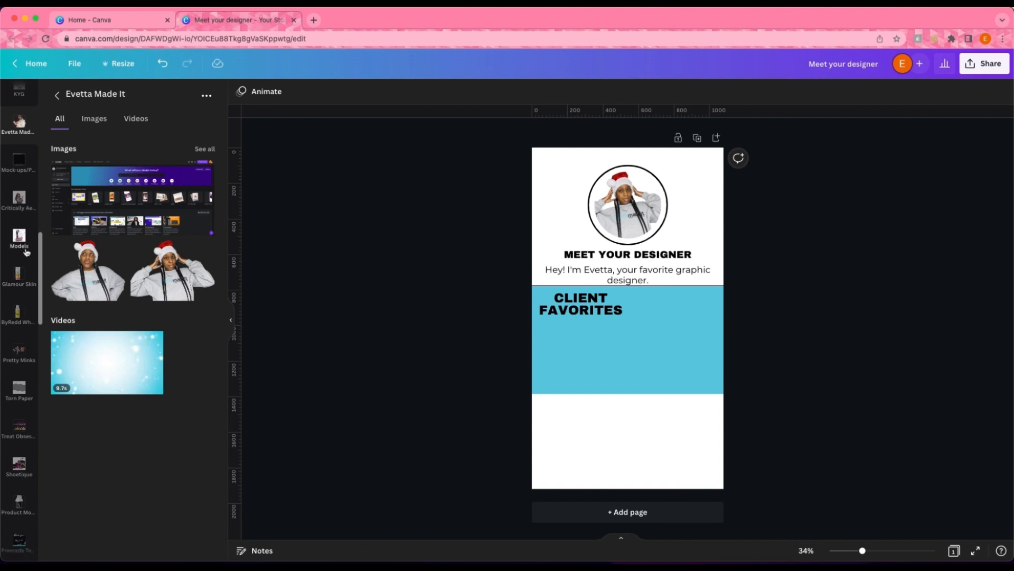
scroll(26, 252, "down", 4)
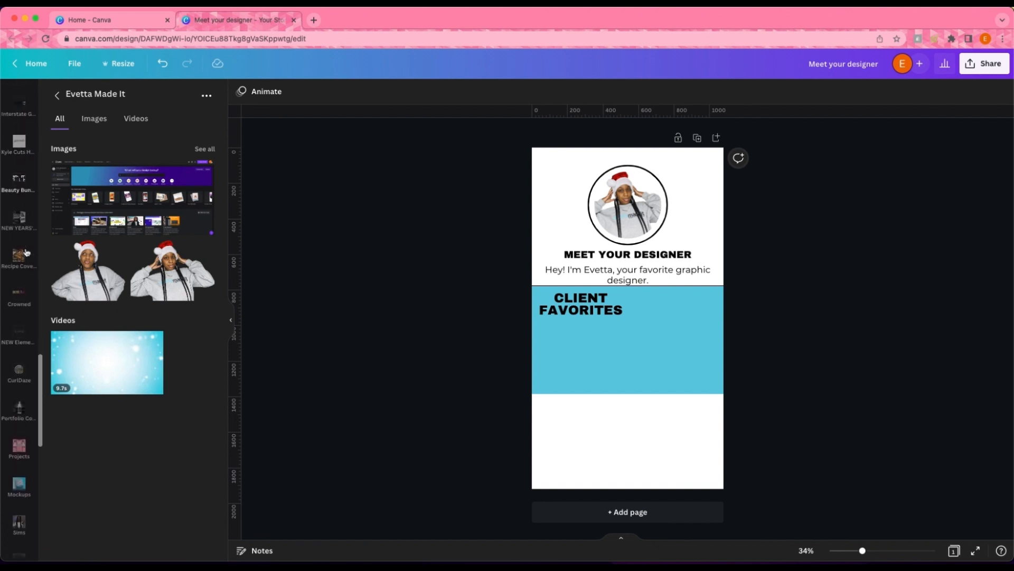
left_click(19, 415)
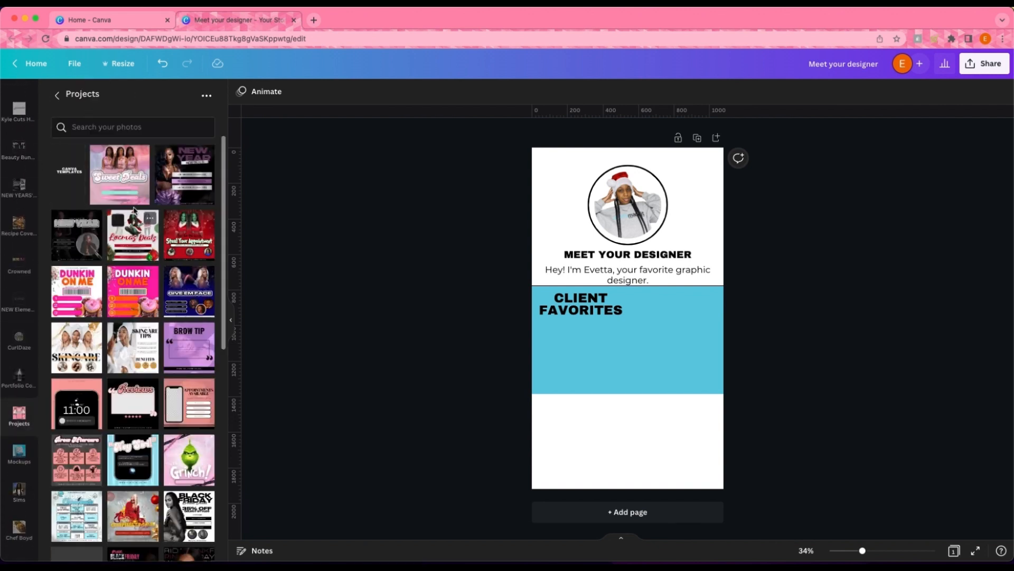
scroll(135, 287, "down", 3)
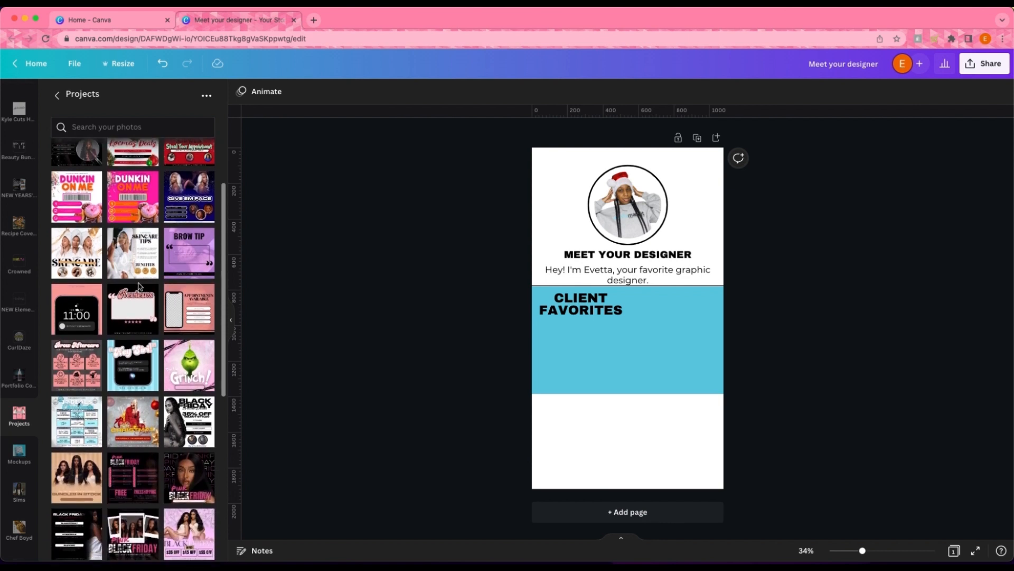
left_click(135, 442)
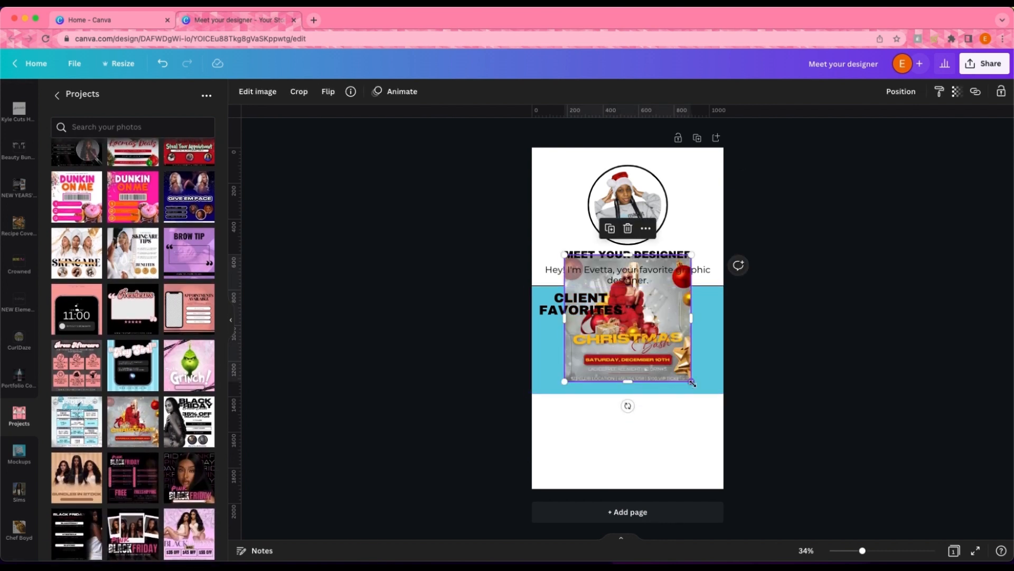
left_click_drag(692, 381, 679, 350)
left_click_drag(653, 315, 667, 324)
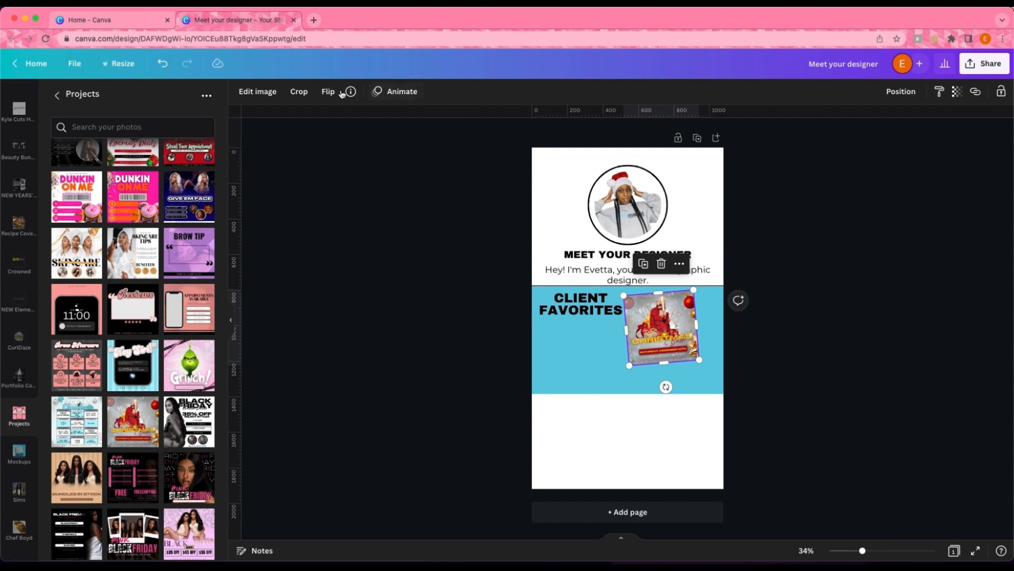
- Apply a Glow shadow to the Christmas flyer
left_click(257, 92)
left_click(76, 185)
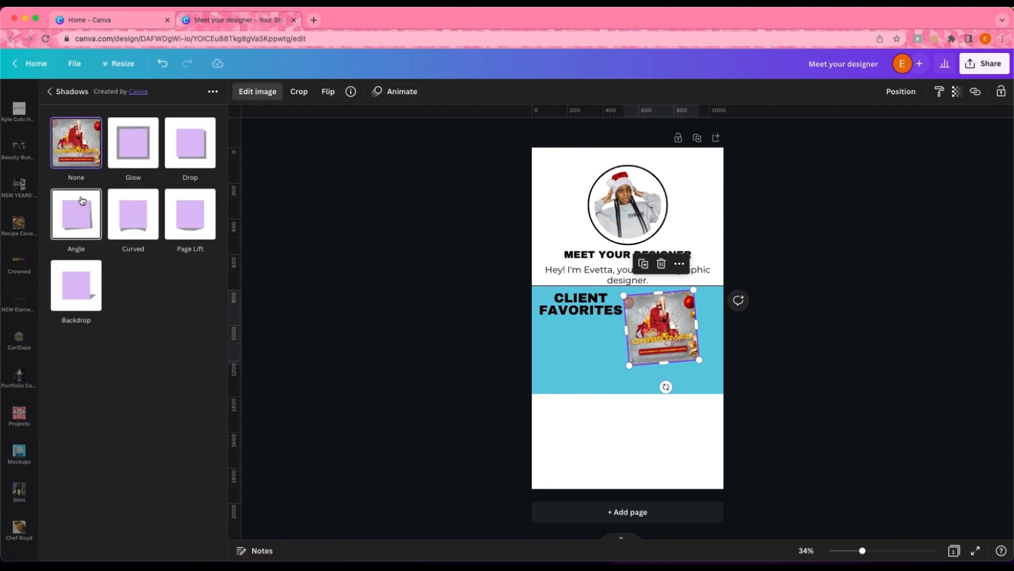
left_click(147, 158)
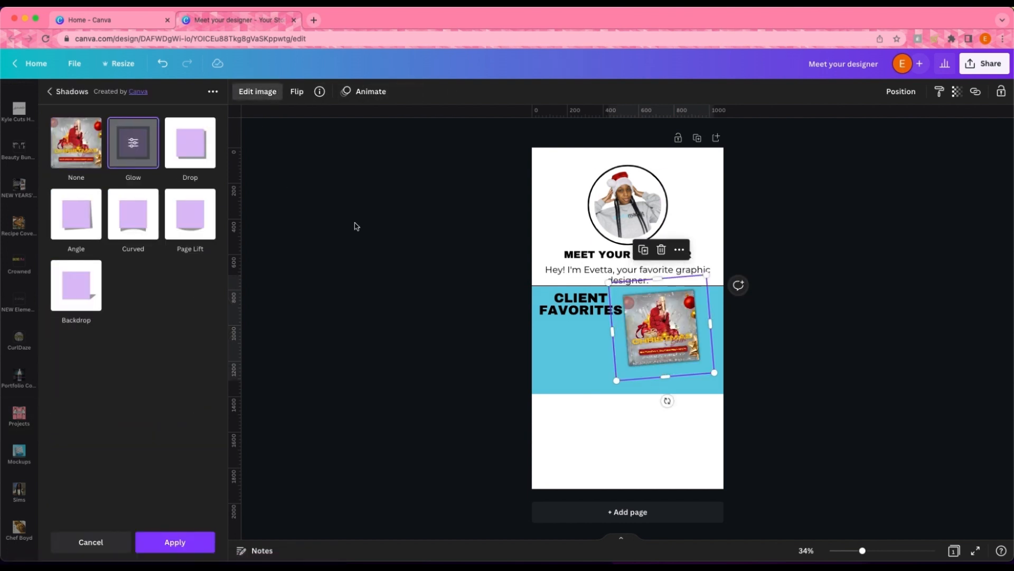
right_click(203, 539)
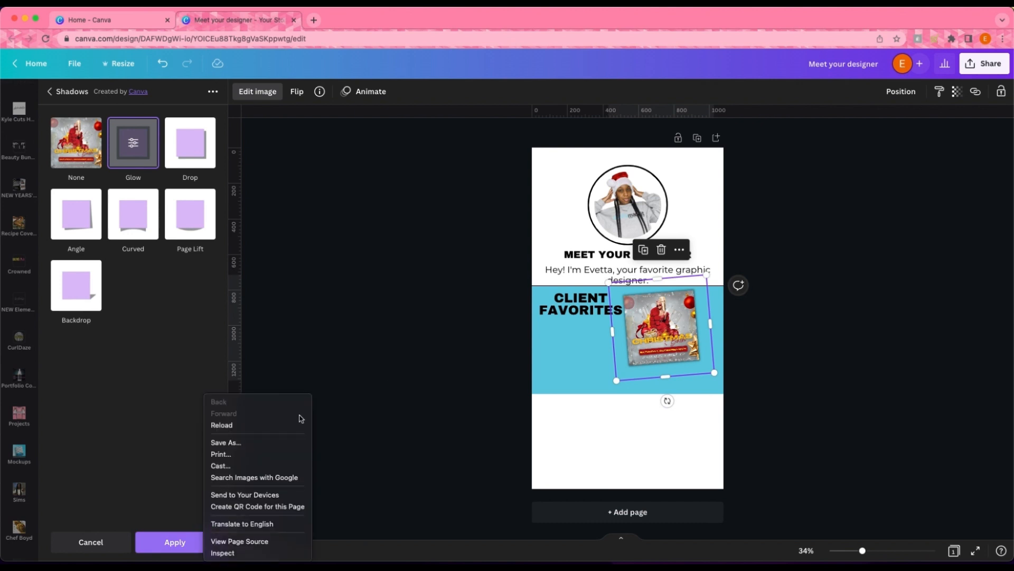
left_click(176, 550)
left_click(176, 544)
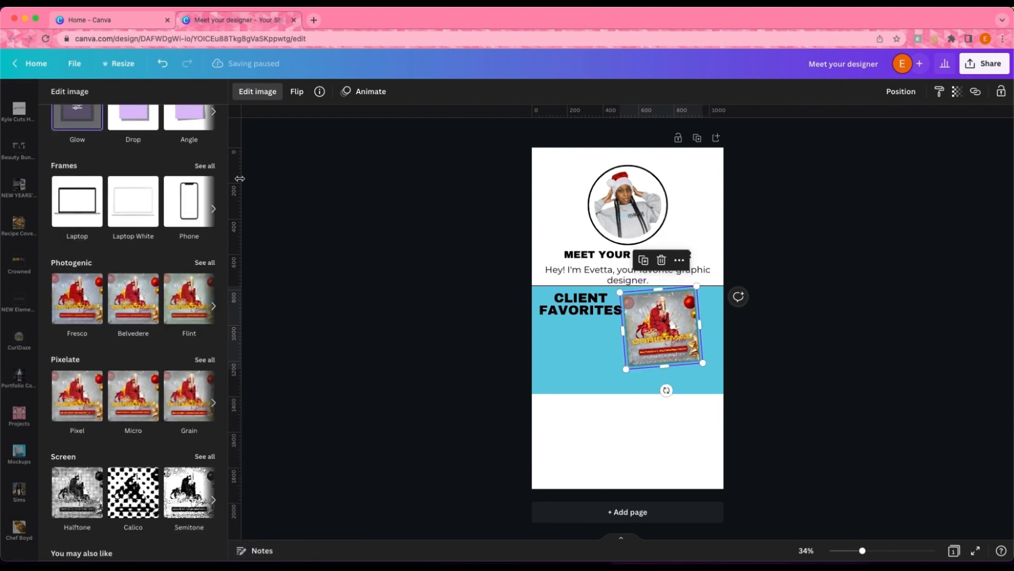
- Insert the pink 11:00 phone graphic from the Projects folder, shrink it, tilt it clockwise and overlap it on the flyer's lower right
left_click(19, 415)
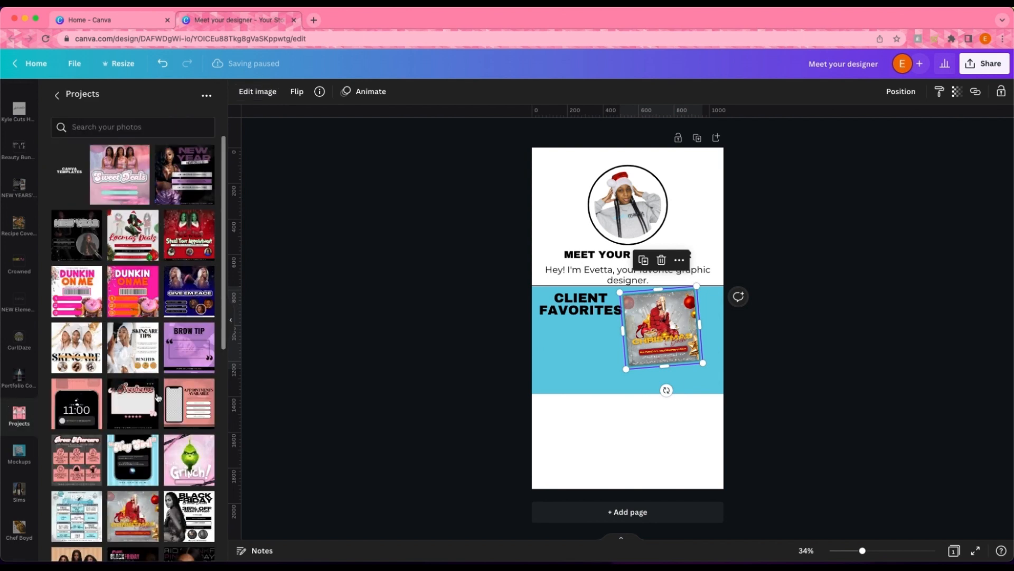
scroll(132, 391, "down", 1)
scroll(74, 373, "down", 1)
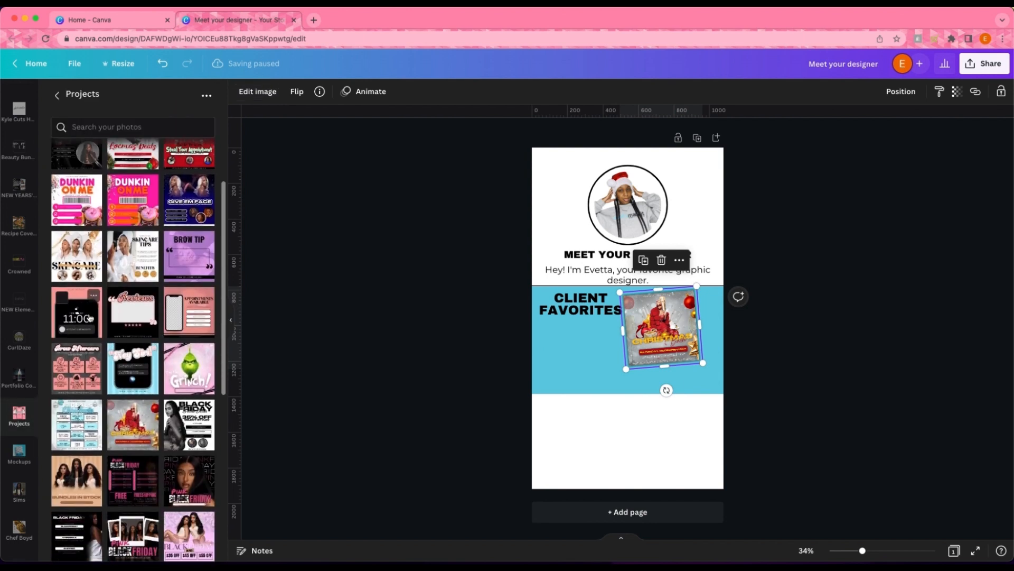
left_click(81, 339)
left_click_drag(654, 349, 677, 355)
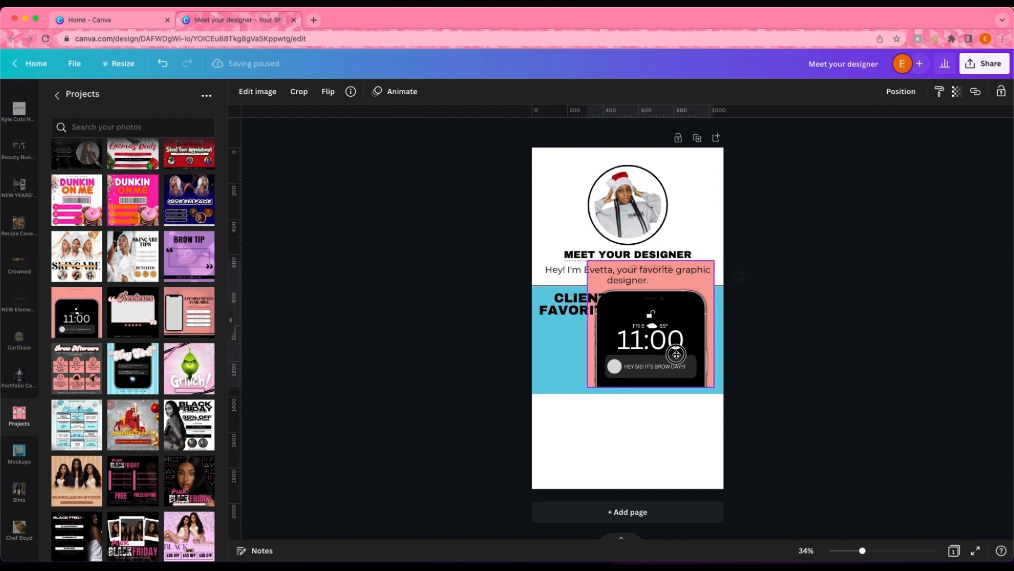
left_click_drag(652, 413, 642, 411)
left_click_drag(595, 254, 641, 312)
left_click_drag(676, 358, 682, 357)
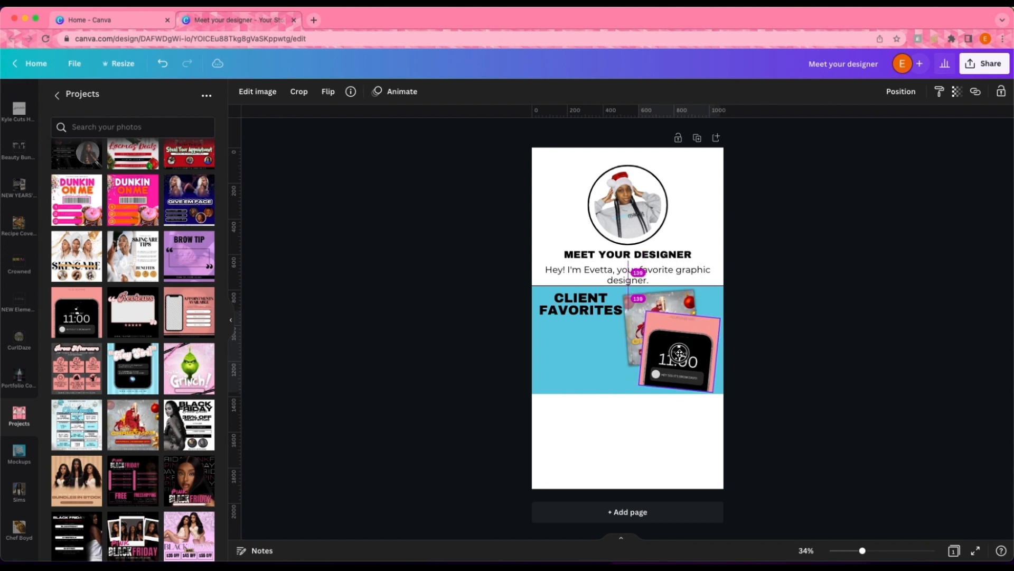
- Apply a Glow shadow to the pink phone graphic
left_click(268, 103)
left_click(90, 184)
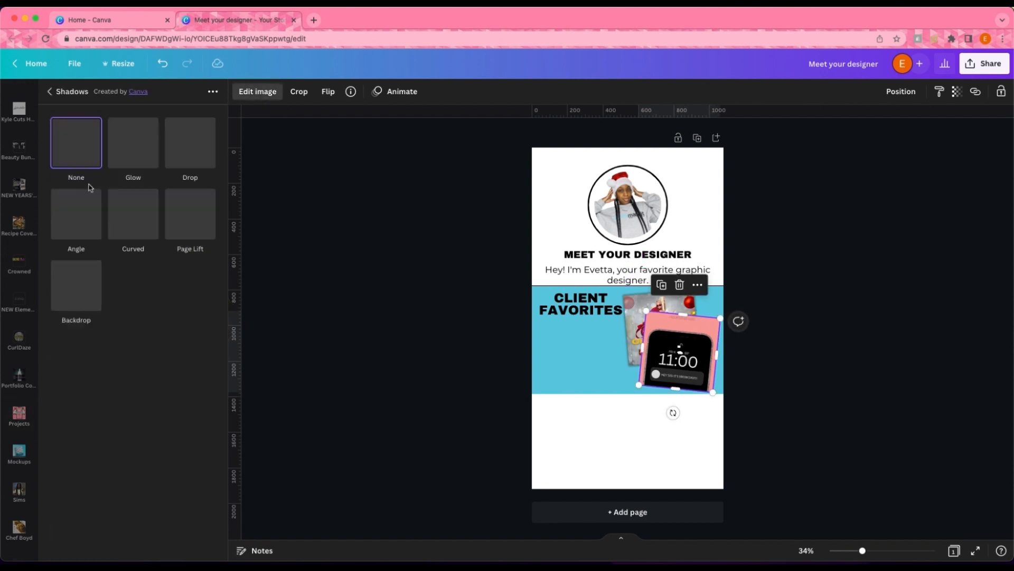
left_click(129, 136)
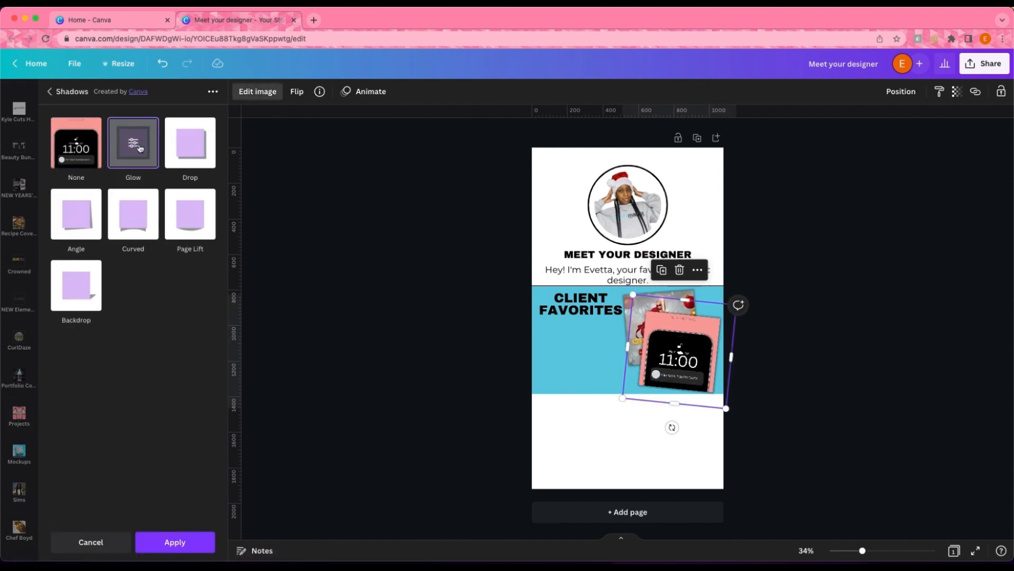
left_click(207, 541)
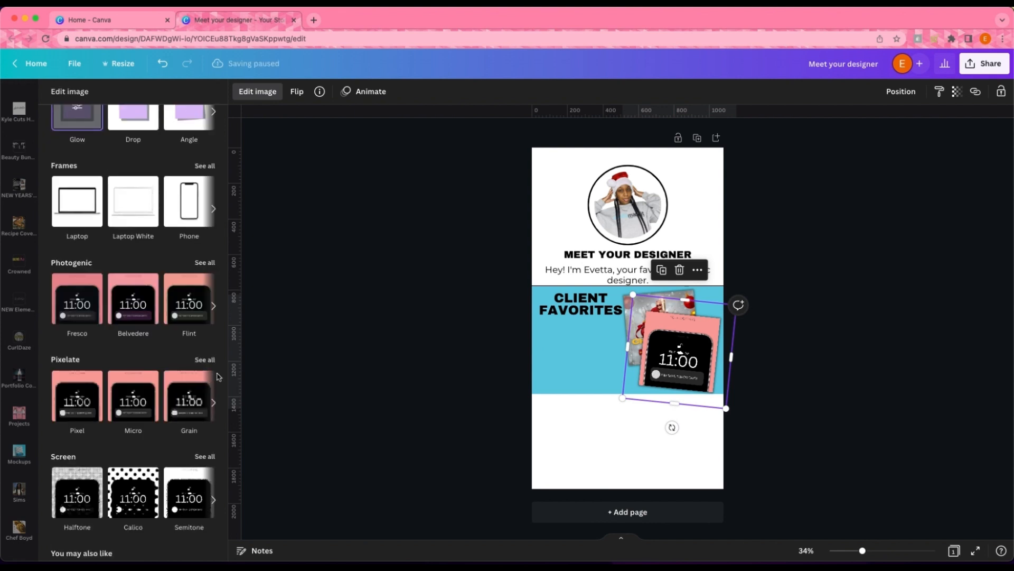
left_click(383, 389)
- Raise the blue rectangle's bottom edge slightly above the phone graphic's lower corner and nudge the CLIENT FAVORITES heading down
left_click(621, 375)
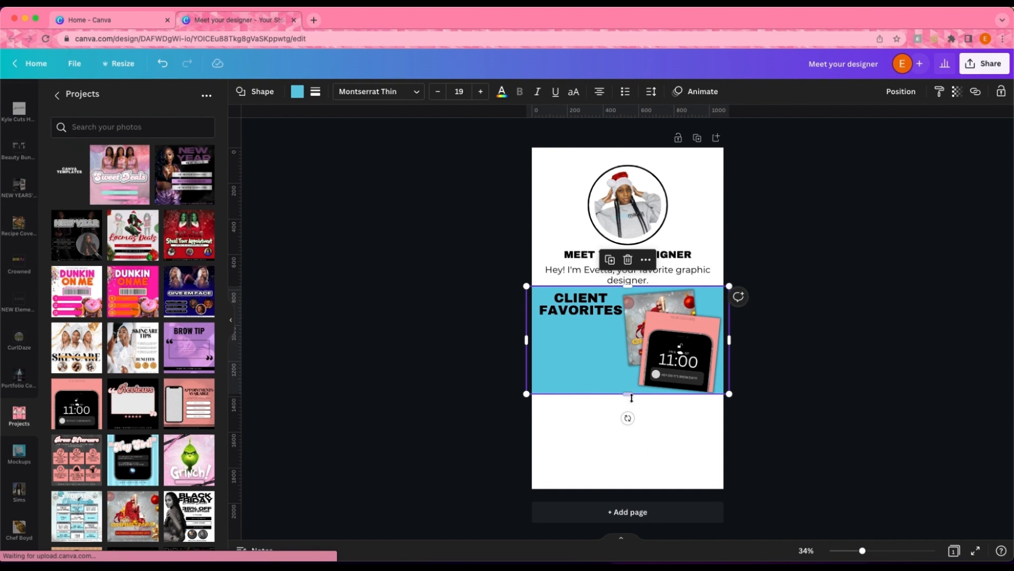
left_click_drag(628, 393, 629, 388)
left_click(458, 399)
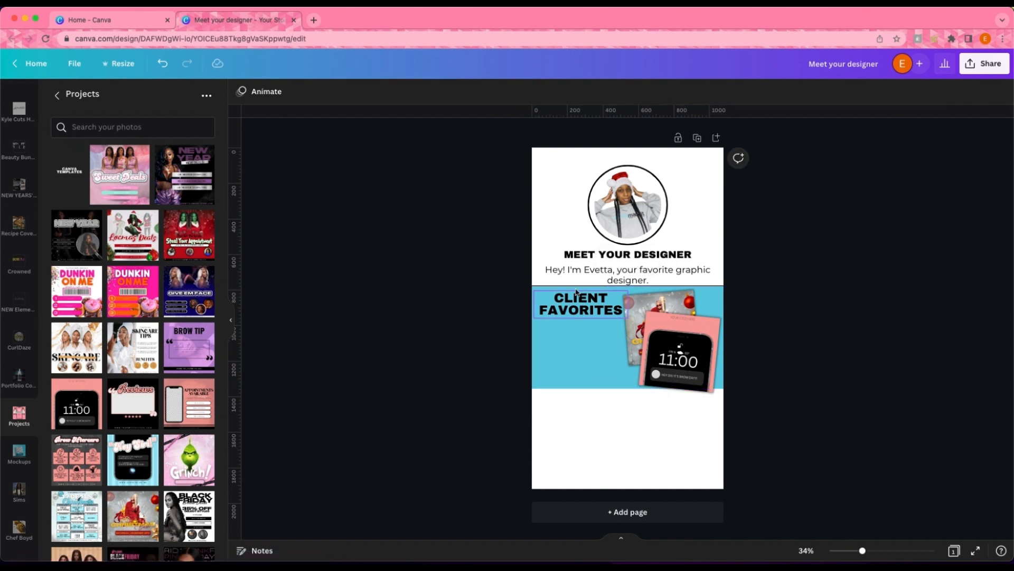
left_click_drag(585, 299, 583, 303)
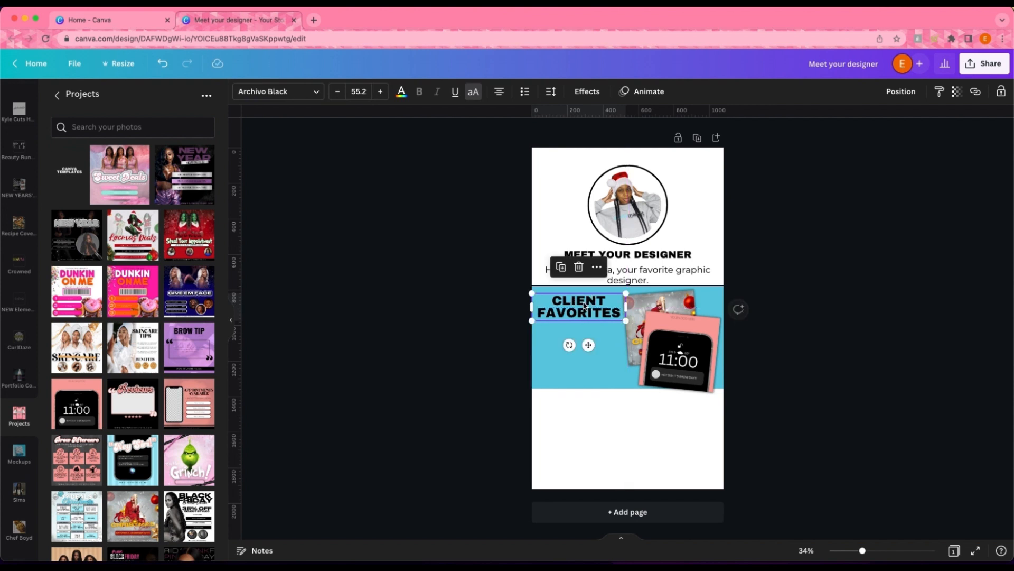
- Duplicate the introduction text below the CLIENT FAVORITES heading and narrow its text box to fit left of the images
left_click(673, 271)
left_click_drag(674, 271, 640, 353)
left_click_drag(715, 338, 626, 339)
- Replace the duplicated introduction's text with "Need custom content for your brand?"
double_click(612, 353)
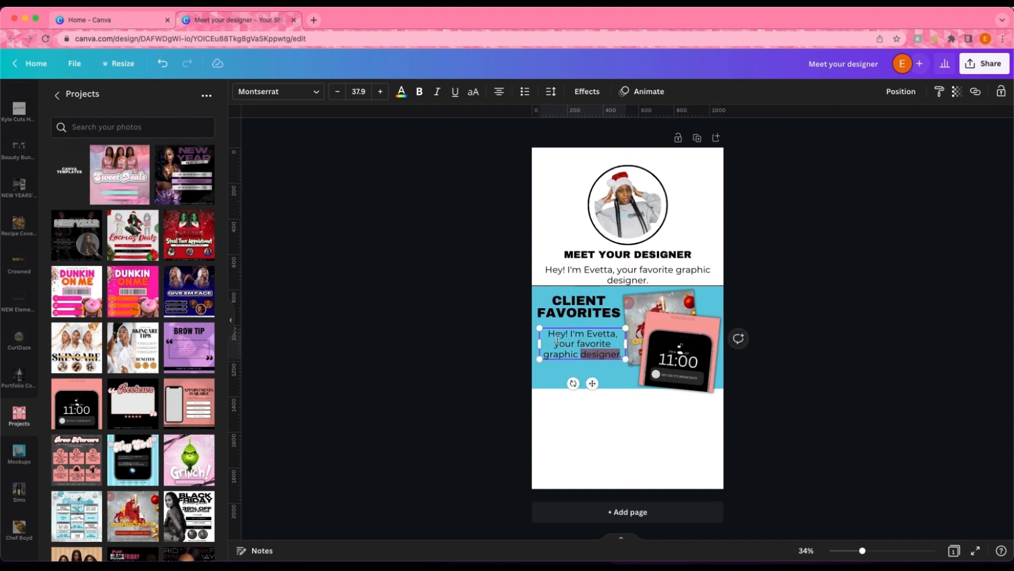
left_click_drag(545, 333, 624, 350)
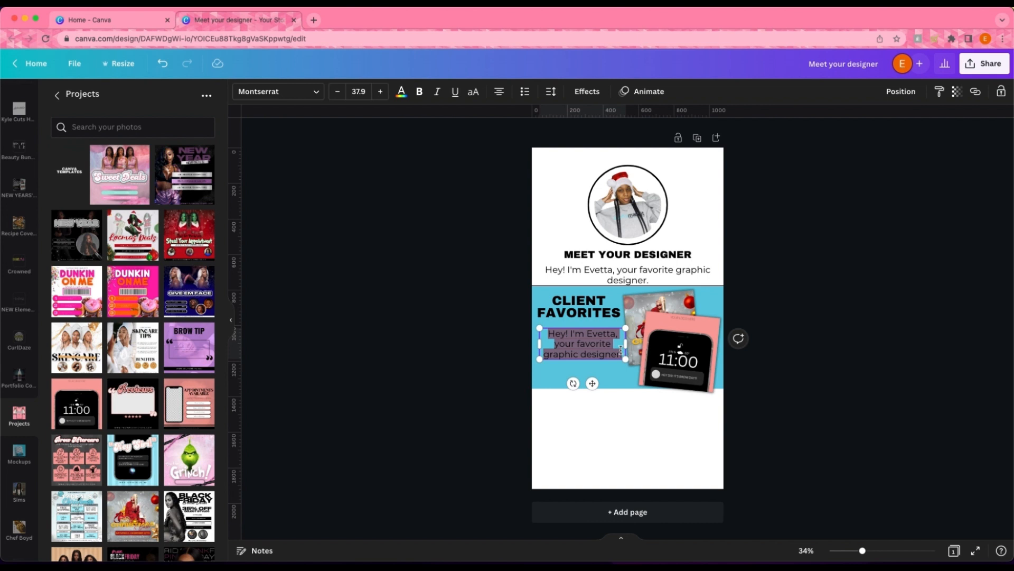
type("ne")
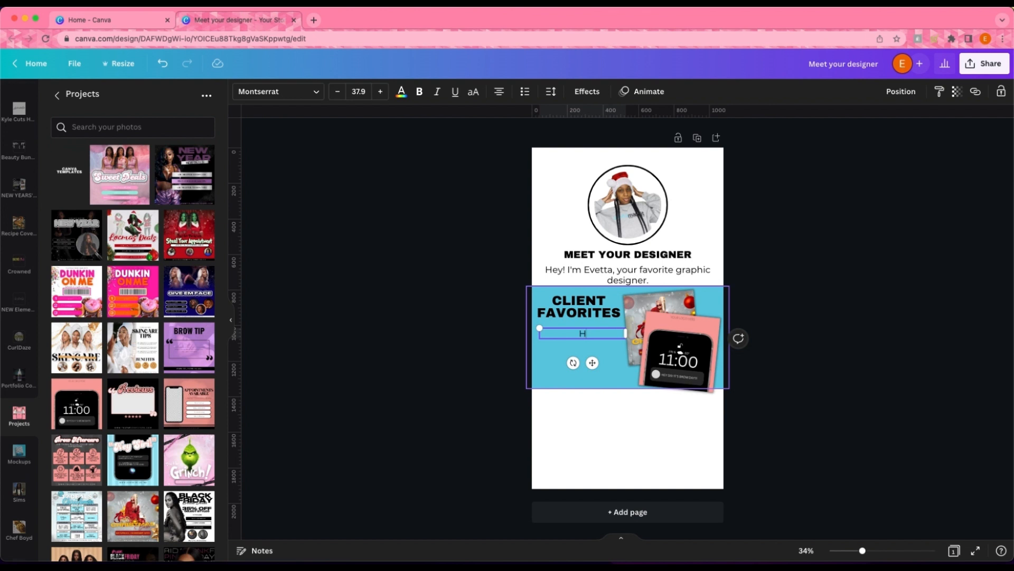
type(" a")
type("ustom con")
type("ten")
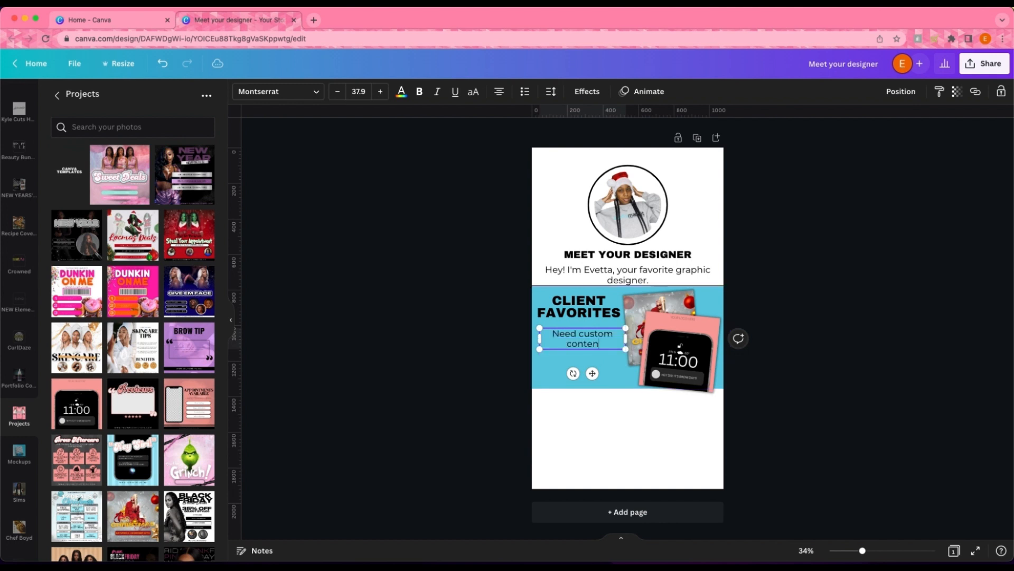
type("t for your brand?")
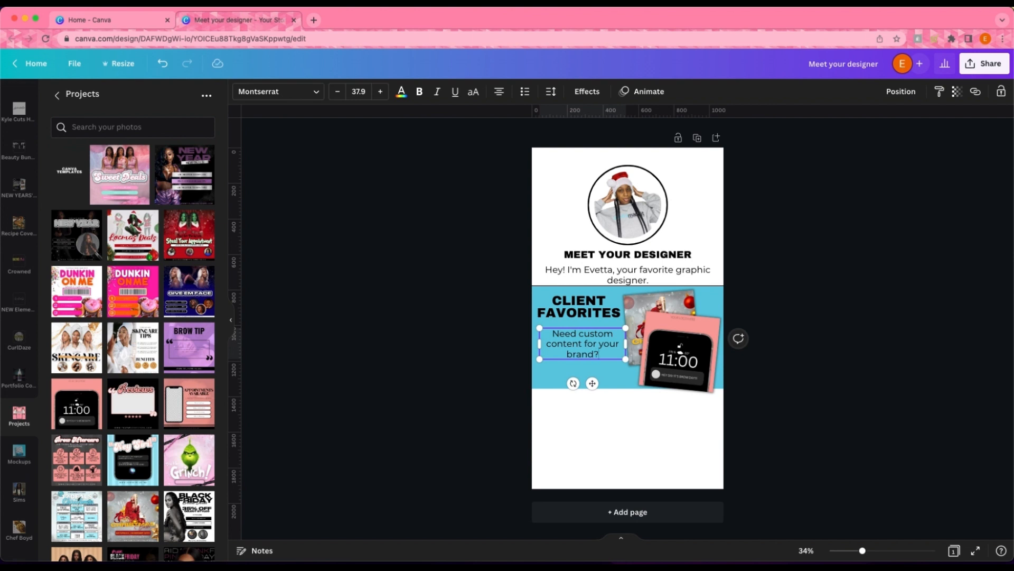
- Move the "Need custom content for your brand?" text up directly beneath the CLIENT FAVORITES heading
left_click(513, 342)
left_click_drag(577, 345, 573, 336)
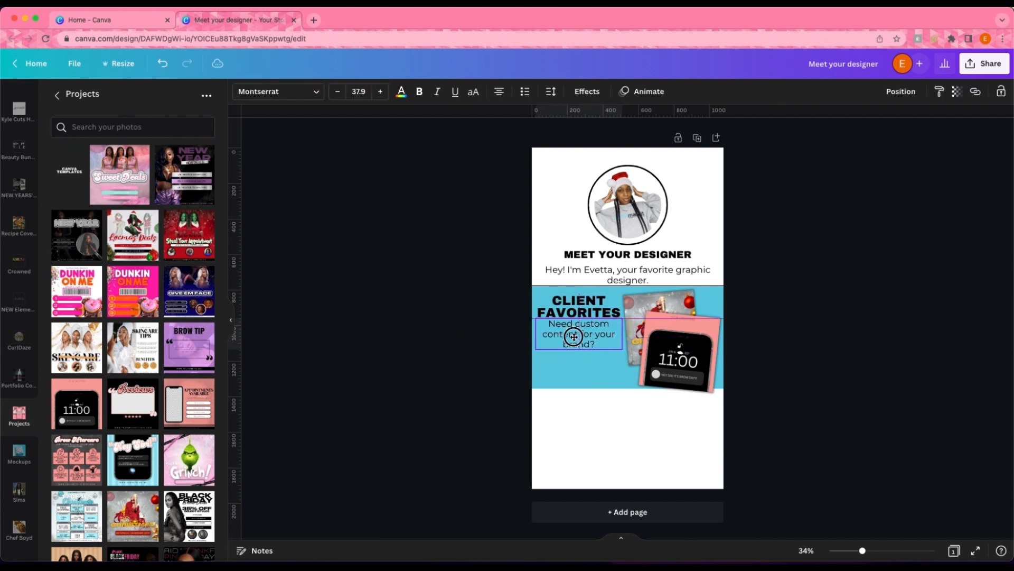
left_click(461, 352)
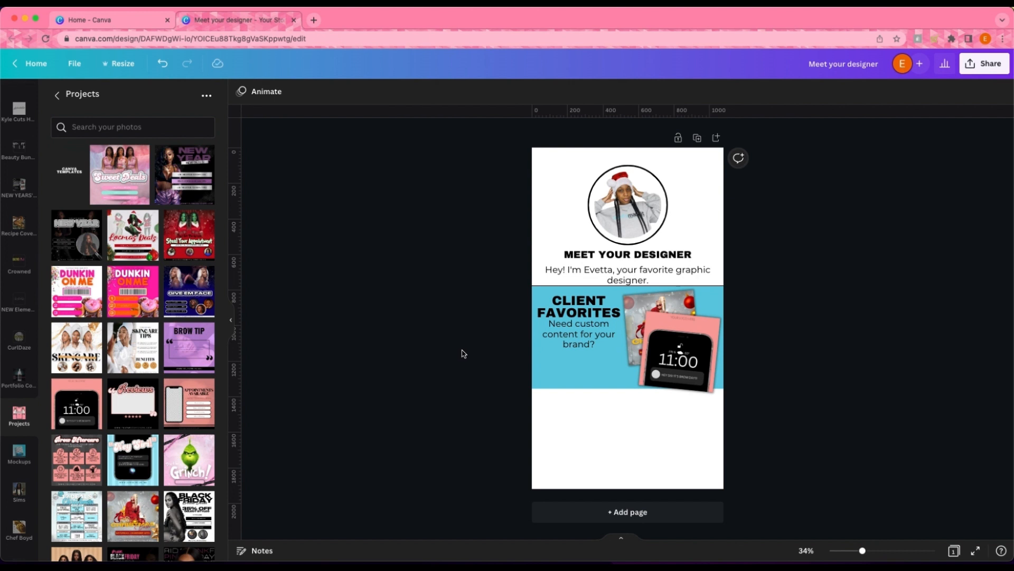
- Add a flat, button-sized rectangle below the "Need custom content for your brand?" text and fill it with black
left_click(580, 377)
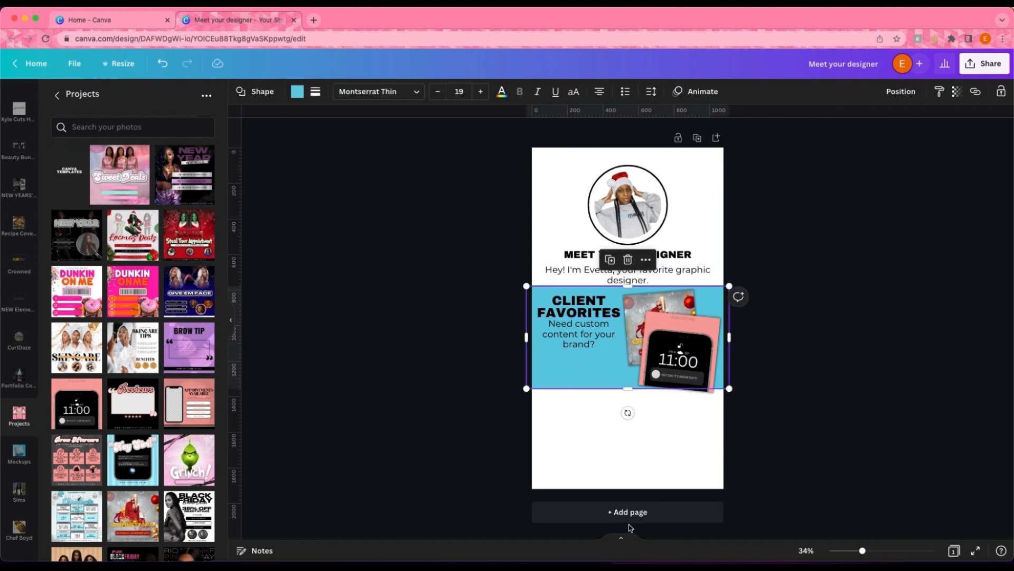
left_click(498, 453)
double_click(615, 343)
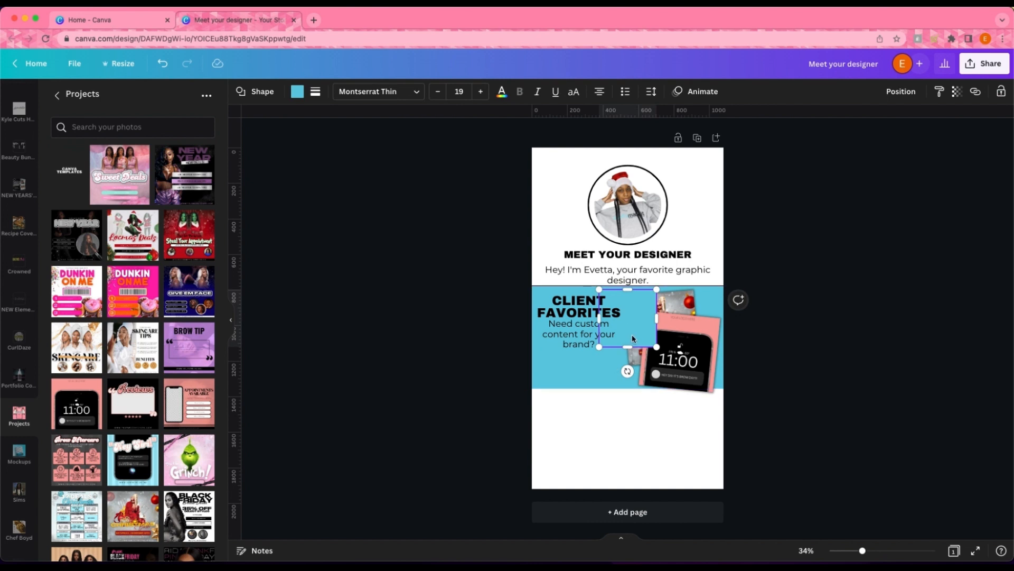
left_click_drag(631, 334, 621, 370)
left_click_drag(592, 400, 588, 397)
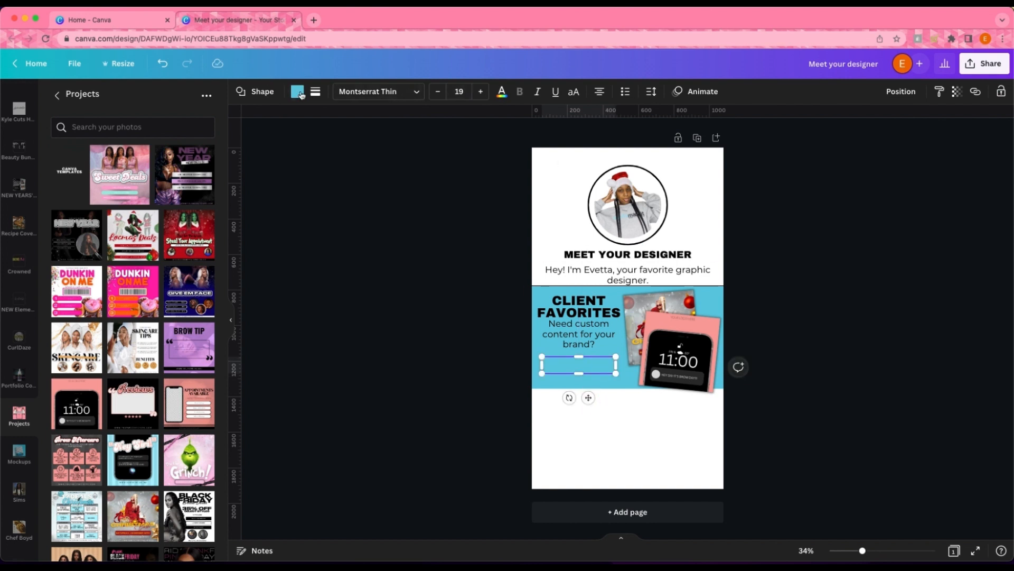
left_click(298, 93)
left_click(118, 143)
left_click(490, 370)
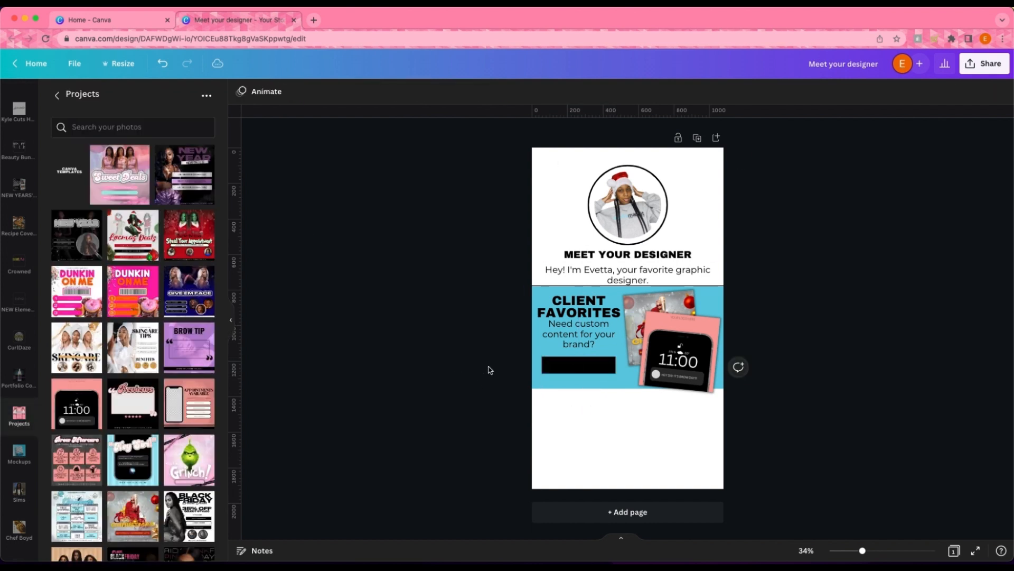
- Duplicate the brand question text onto the black rectangle and color the copy white
left_click(573, 328)
left_click(562, 291)
left_click_drag(585, 337, 586, 366)
left_click(402, 90)
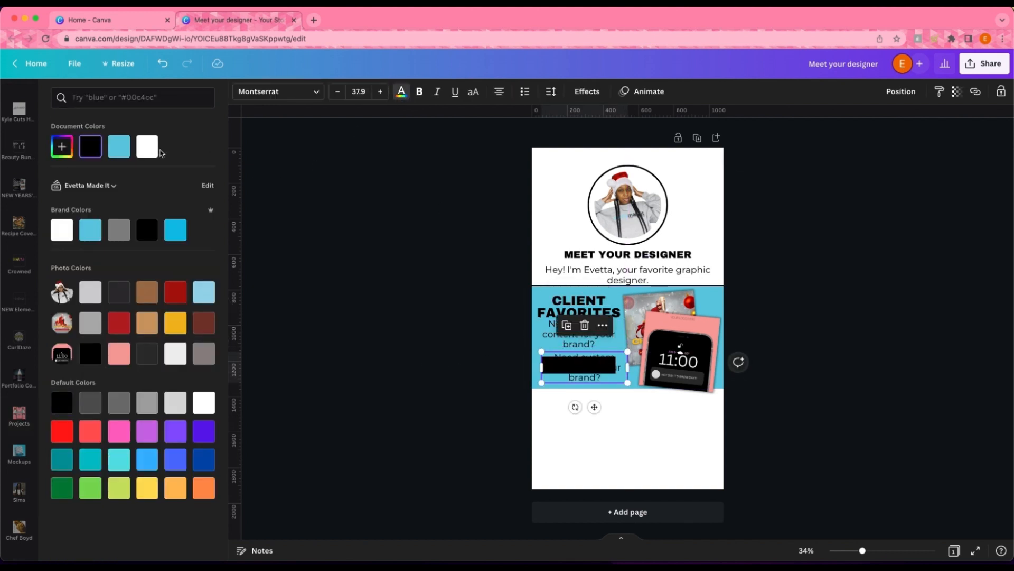
left_click(150, 148)
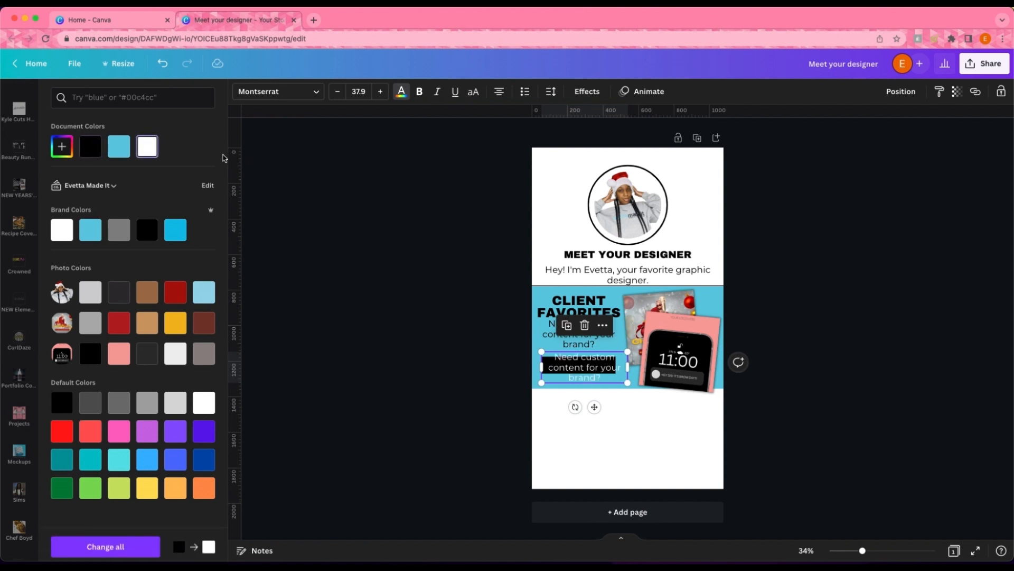
- Replace the white text with "Shop Flyers" and set it to uppercase
left_click(603, 375)
left_click_drag(604, 376, 544, 357)
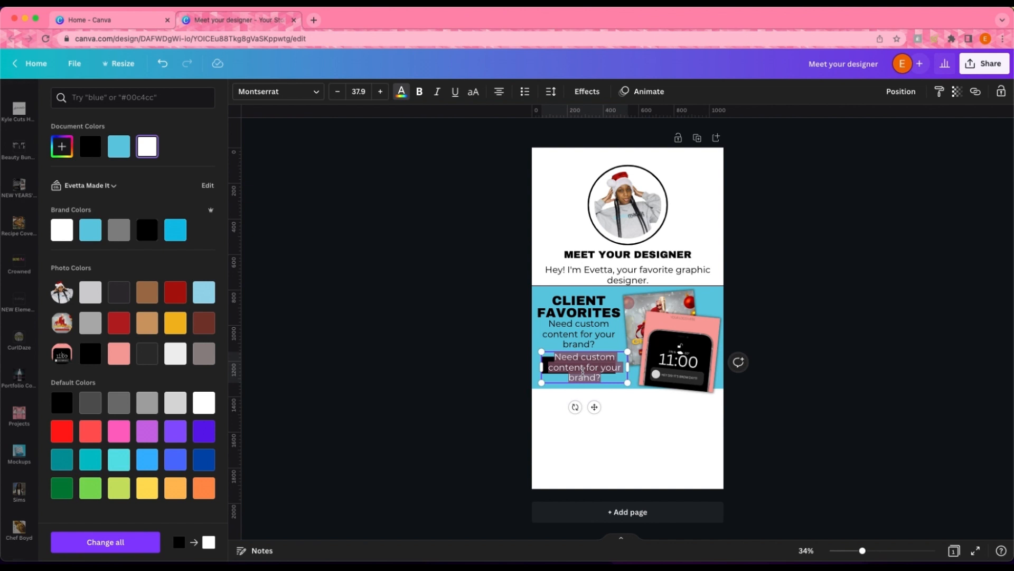
type("Shop")
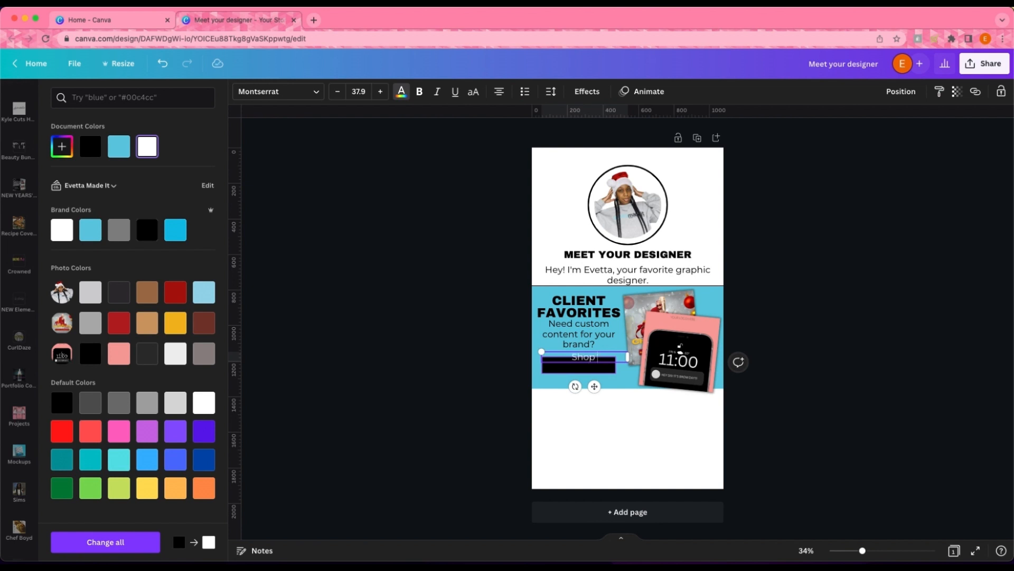
type("yers")
left_click(472, 93)
left_click(455, 327)
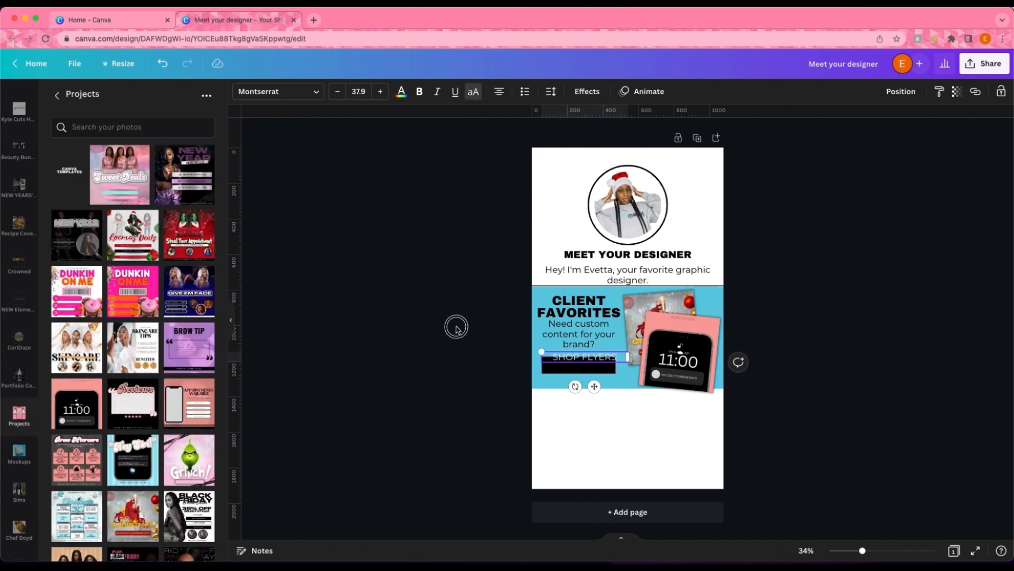
- Center the SHOP FLYERS text on the black rectangle
left_click_drag(598, 357, 593, 366)
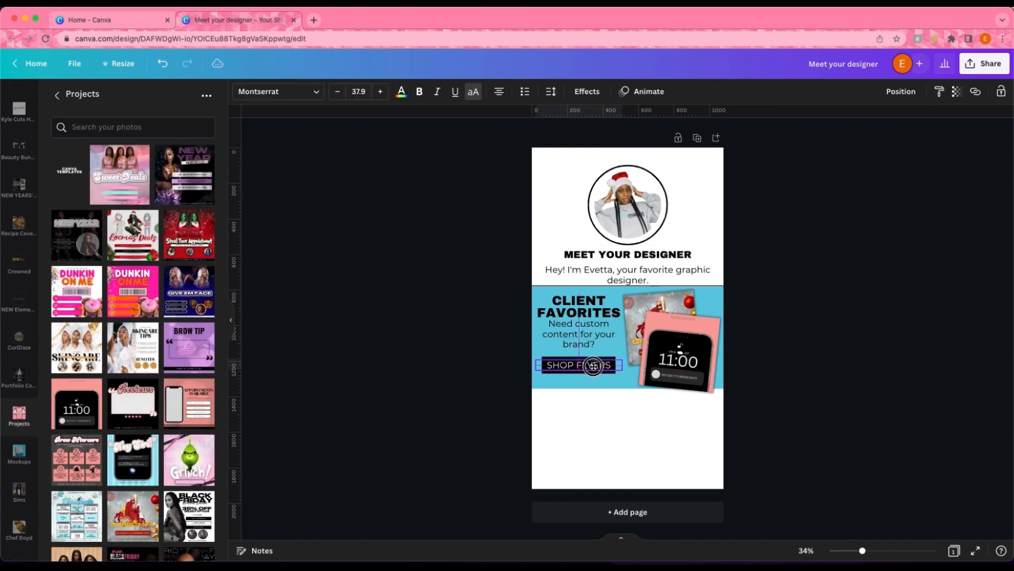
left_click(555, 377)
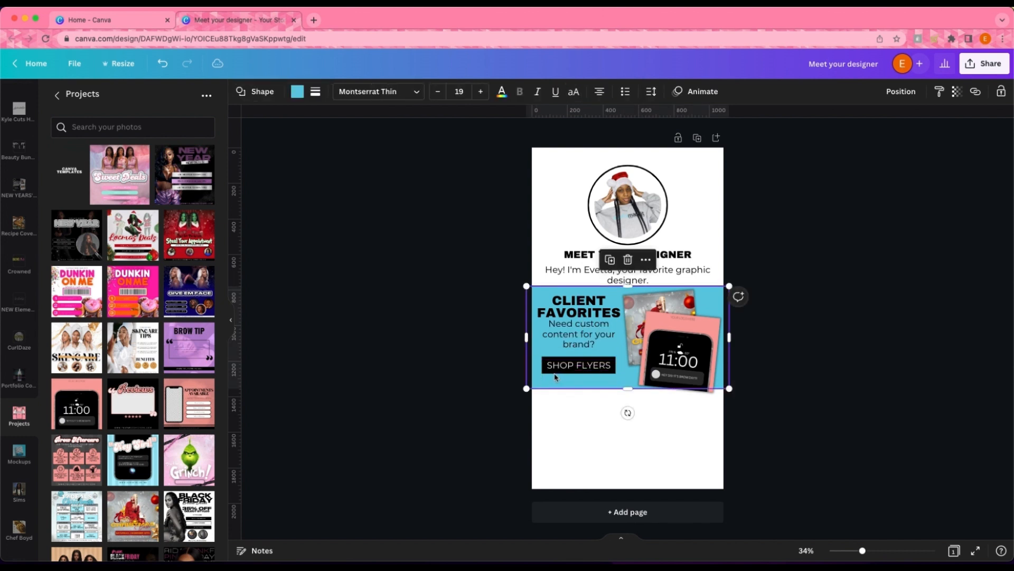
left_click(340, 344)
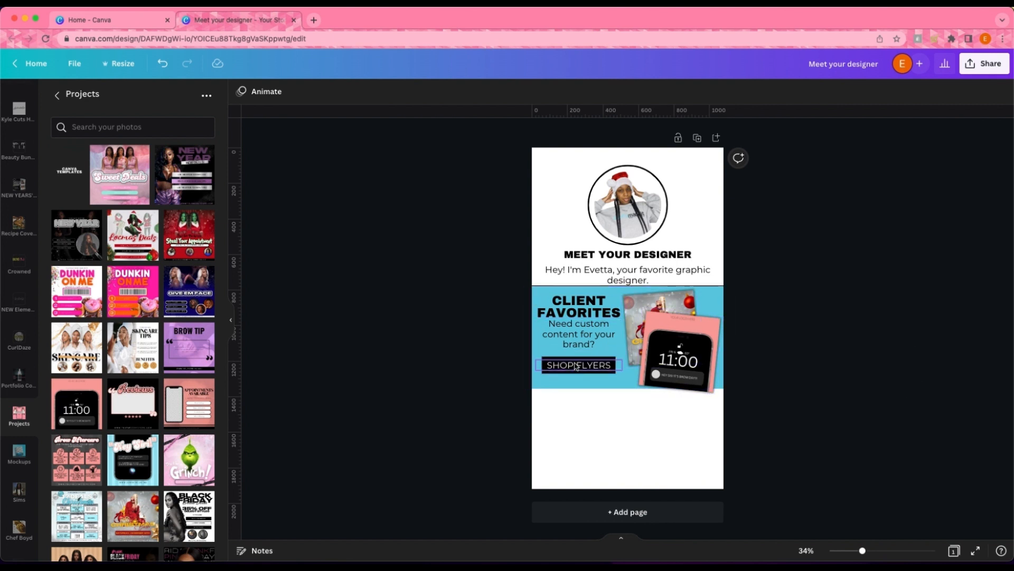
left_click(834, 420)
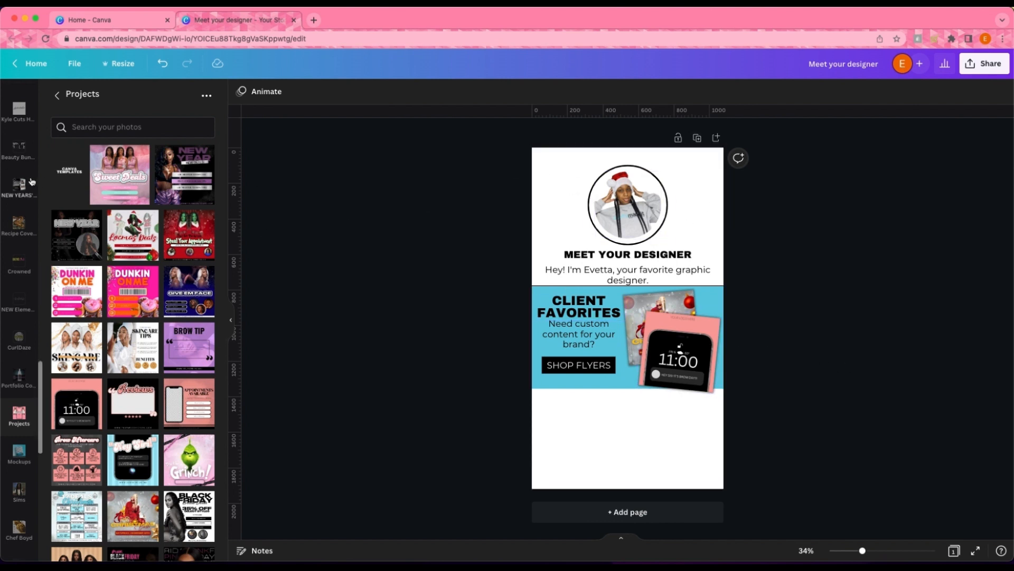
scroll(31, 182, "down", 5)
scroll(32, 181, "up", 5)
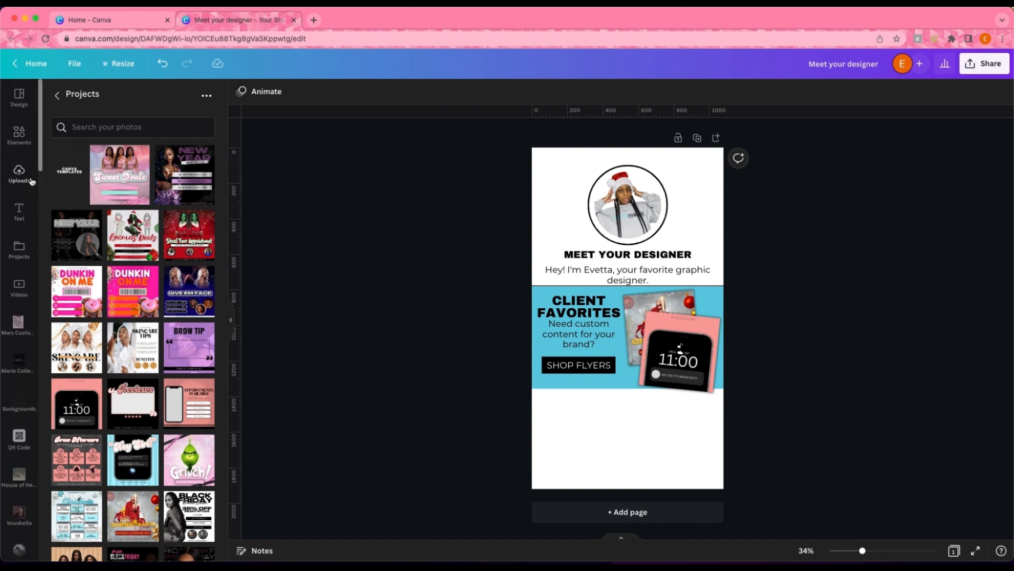
scroll(31, 181, "down", 1)
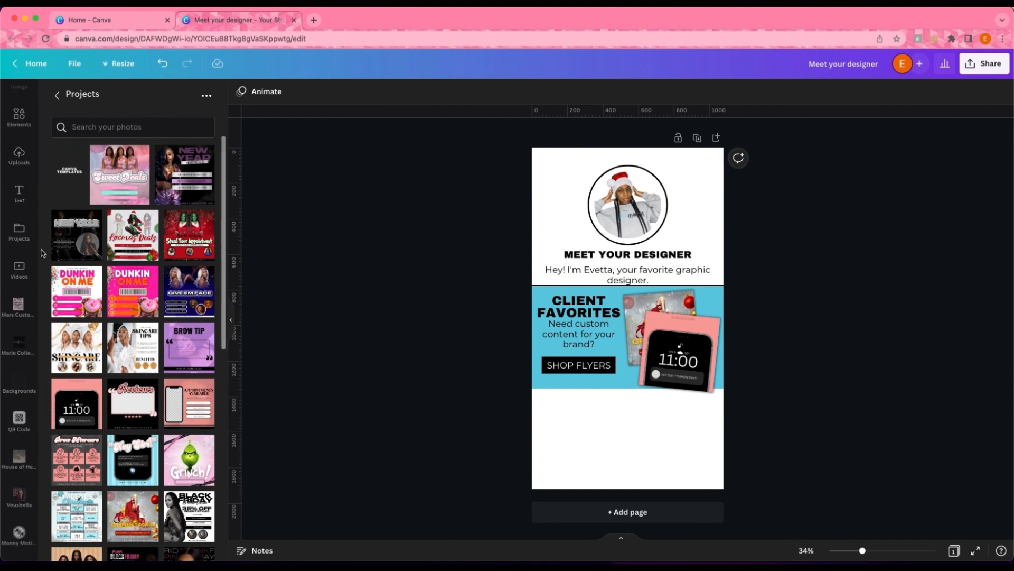
scroll(29, 206, "down", 8)
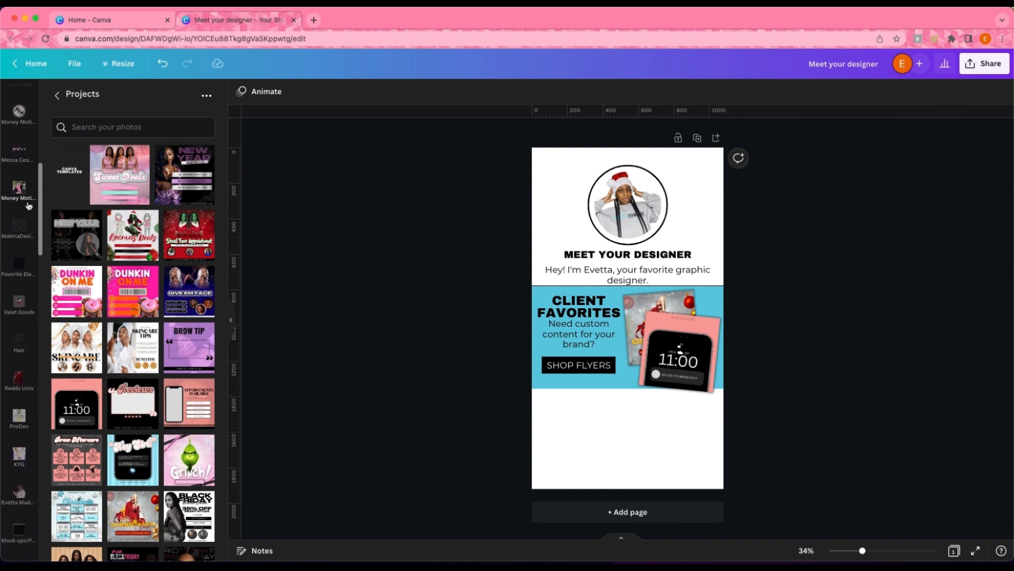
scroll(29, 206, "down", 10)
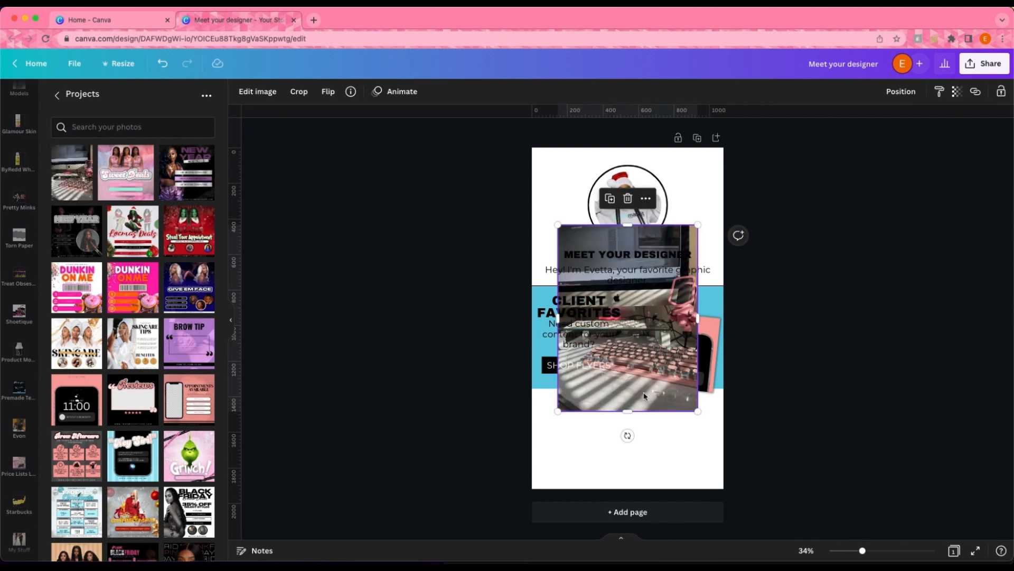
left_click_drag(645, 393, 559, 389)
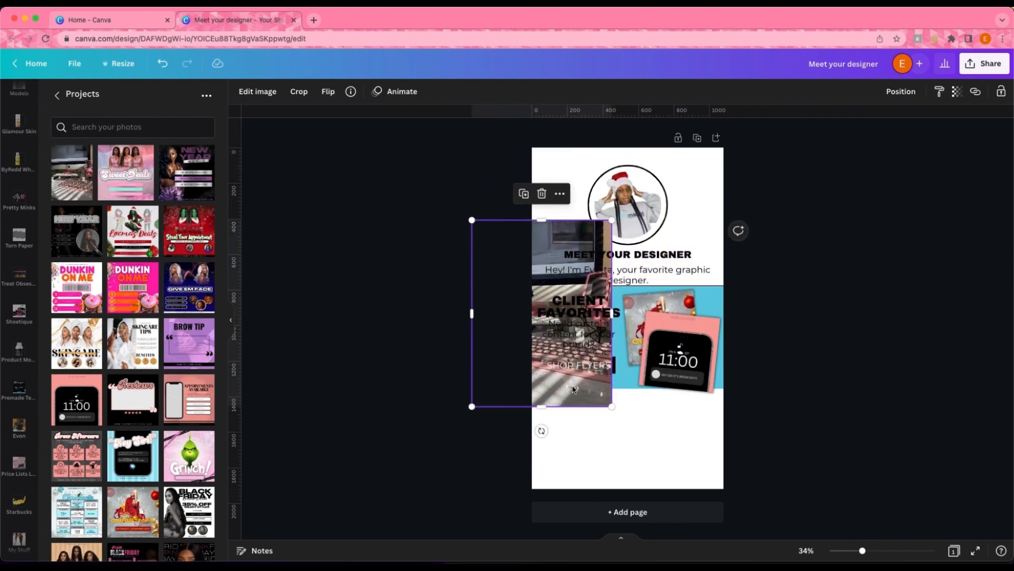
key("Delete")
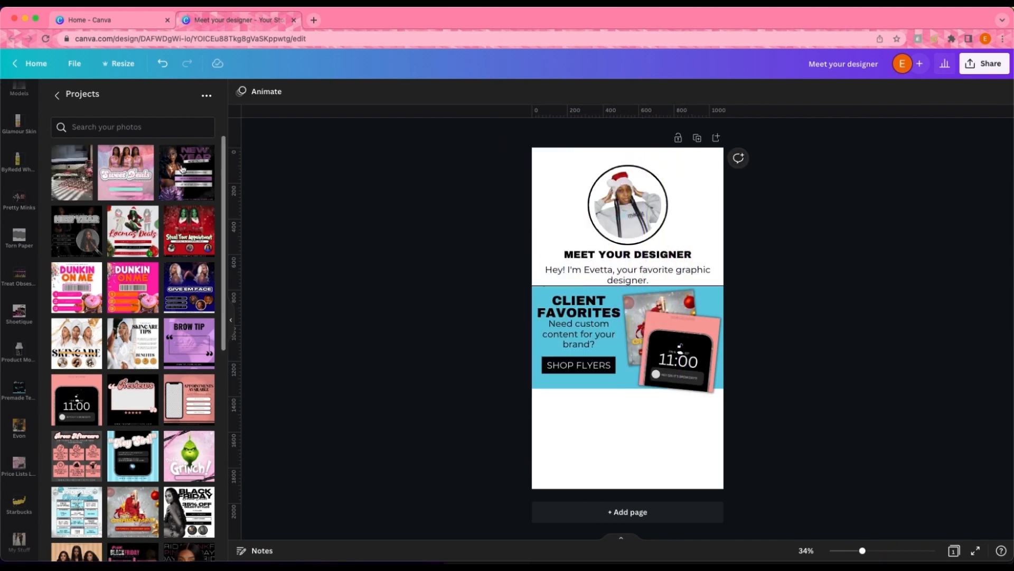
- Add a single-image grid and shrink its height to cover only the header area above the blue section
scroll(20, 158, "up", 5)
left_click(20, 139)
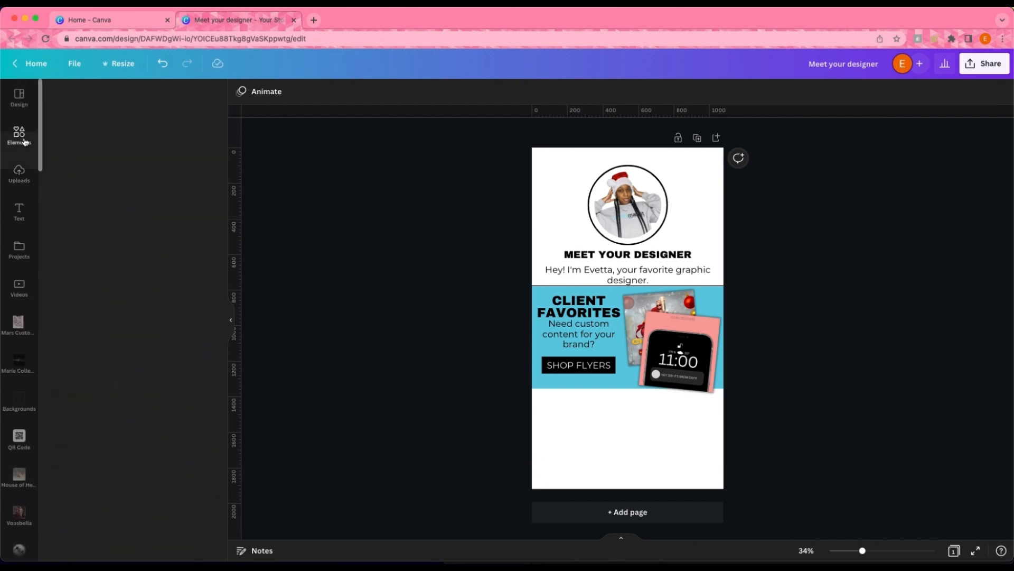
scroll(139, 272, "down", 6)
scroll(140, 273, "down", 3)
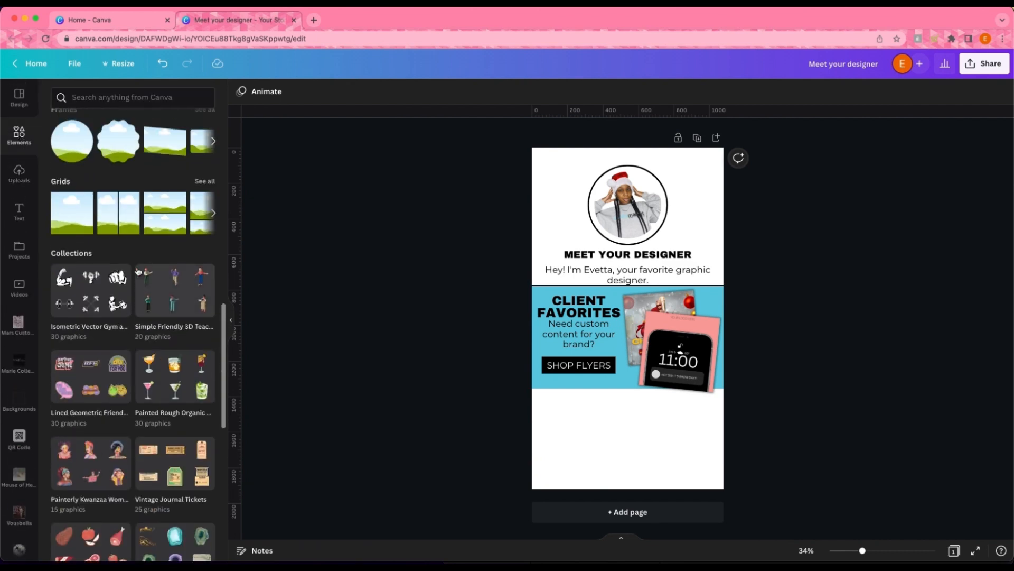
left_click(79, 207)
left_click_drag(628, 488, 639, 285)
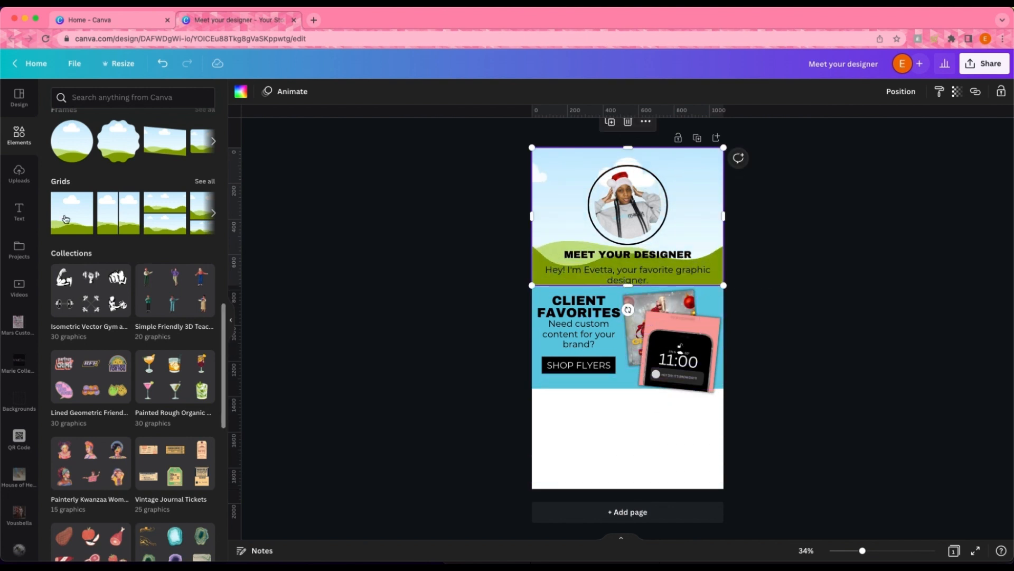
- Fill the header grid with the desk and keyboard photo from the Projects folder
left_click(19, 173)
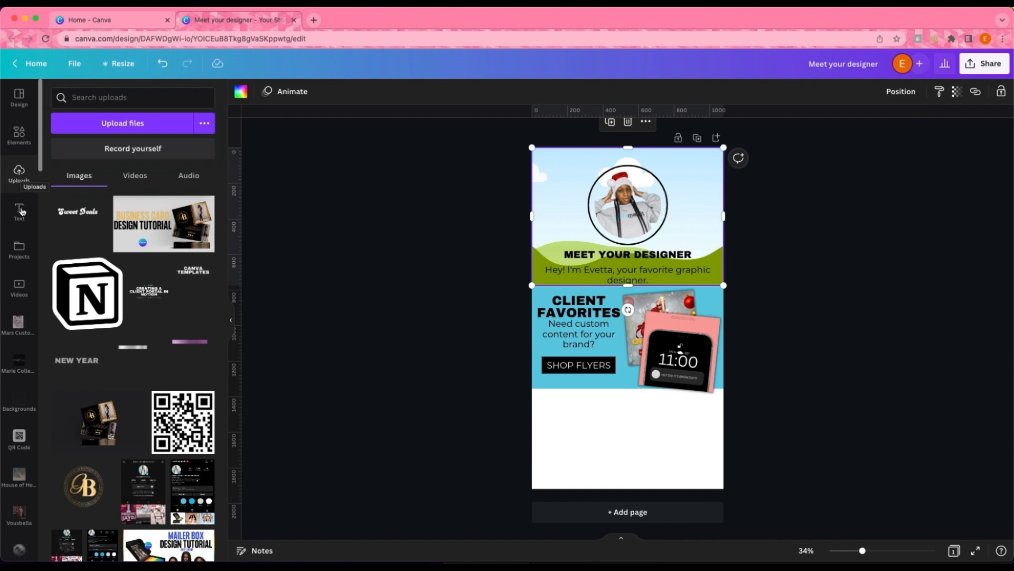
scroll(22, 264, "down", 10)
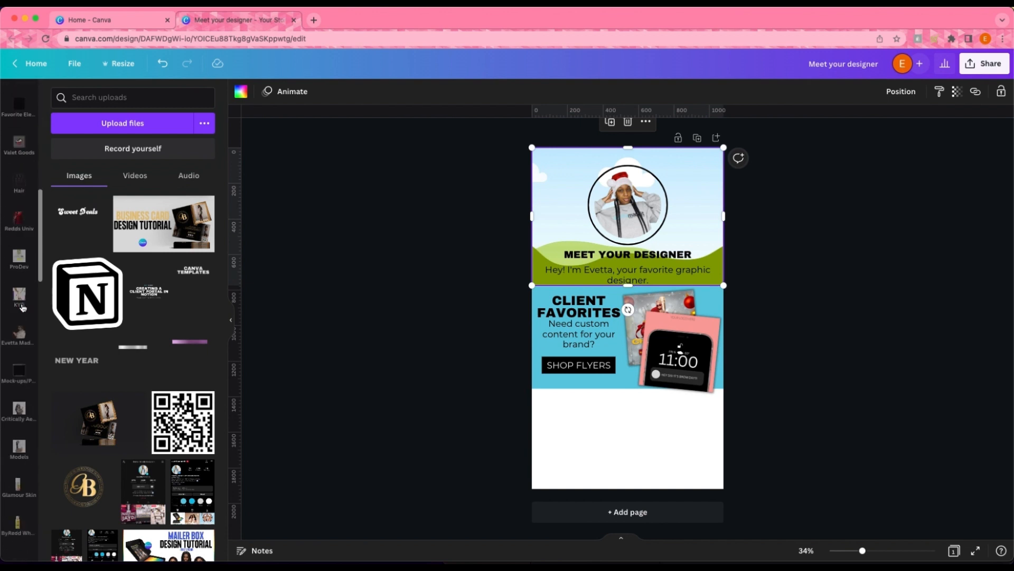
scroll(21, 328, "down", 10)
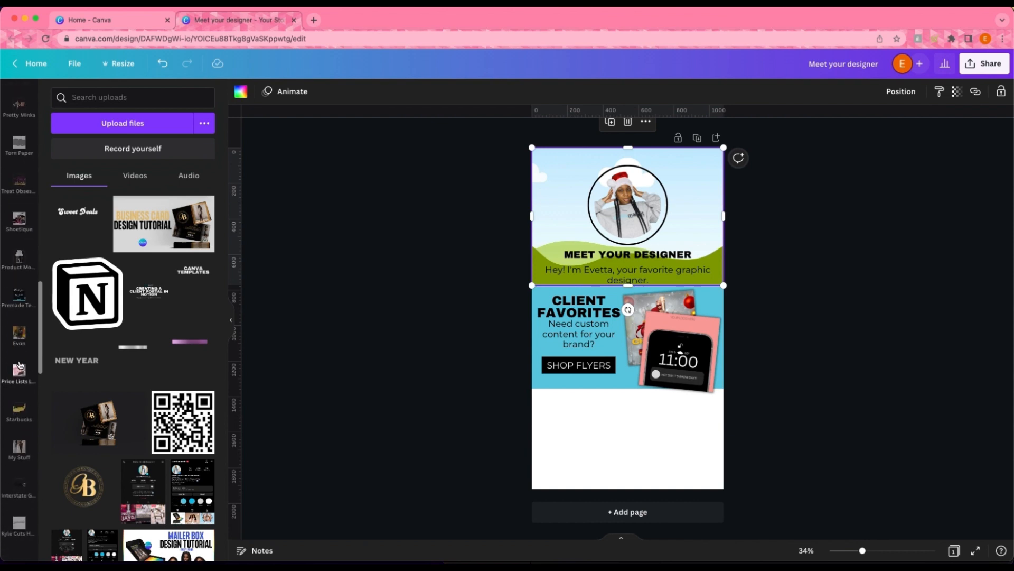
scroll(19, 365, "down", 8)
left_click(19, 394)
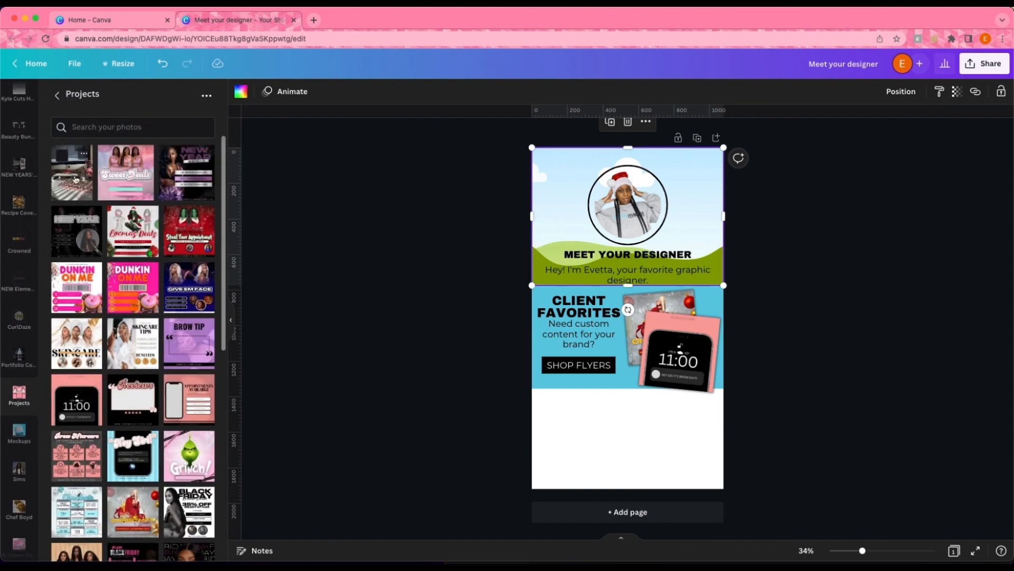
left_click_drag(76, 180, 566, 216)
left_click(369, 224)
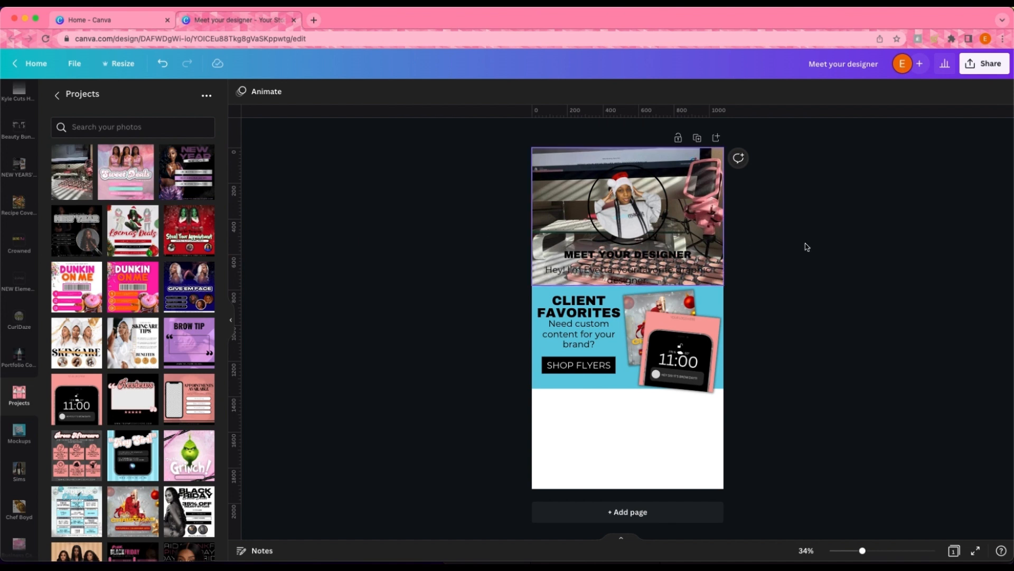
- Add a gray rectangle covering the header area and layer it just above the desk photo, behind the profile picture and text
left_click(722, 211)
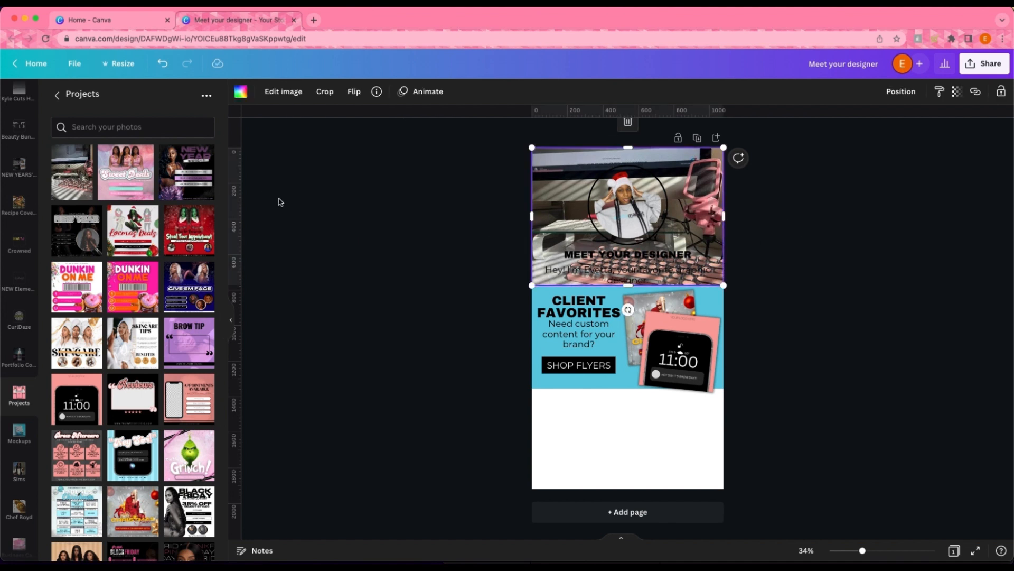
key("r")
left_click_drag(638, 303, 743, 195)
left_click_drag(636, 200, 636, 286)
left_click(901, 92)
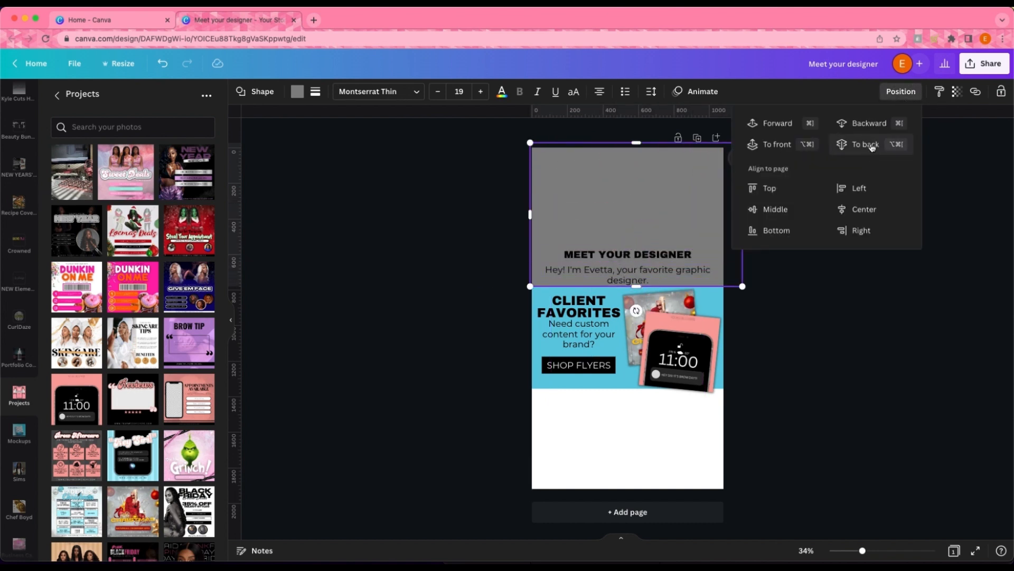
left_click(866, 144)
left_click(775, 125)
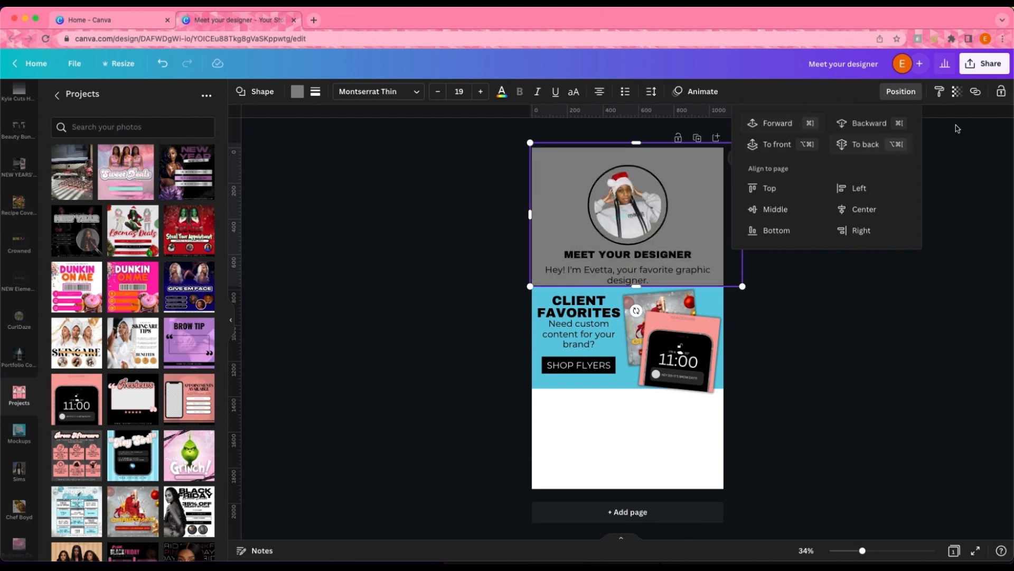
- Set the header rectangle's transparency to 77 and its fill color to white
left_click(958, 92)
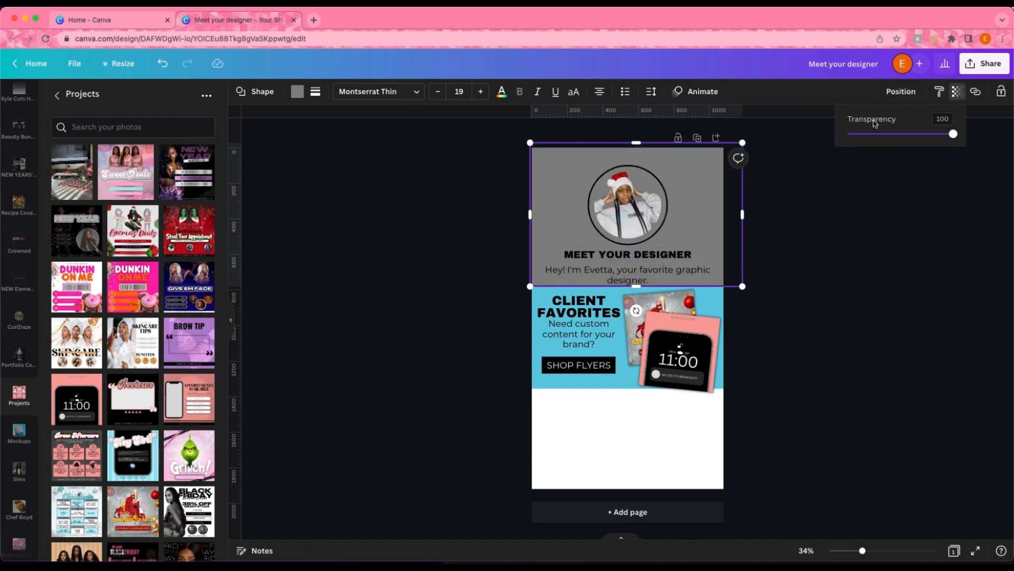
left_click_drag(949, 135, 929, 136)
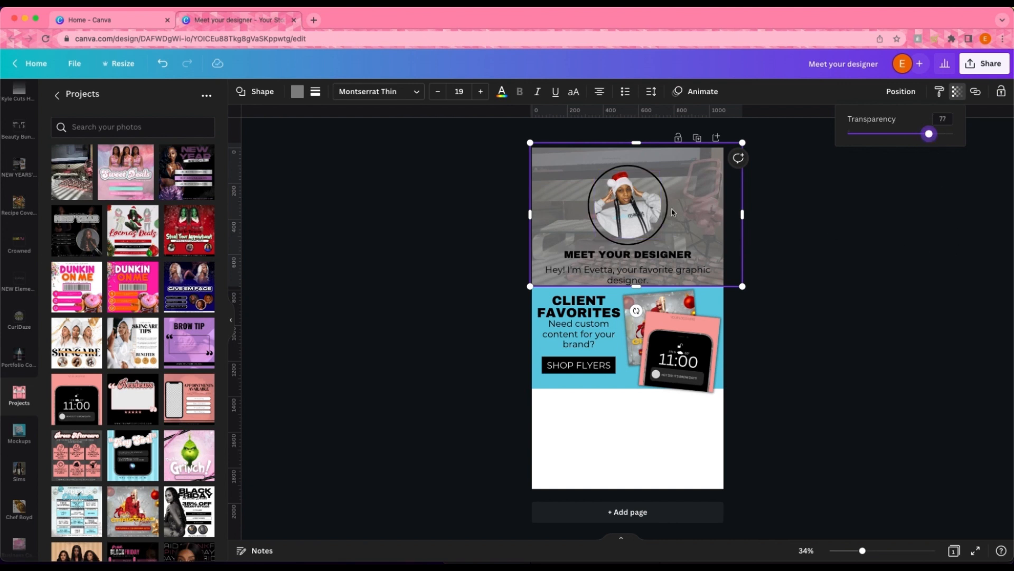
left_click(304, 94)
left_click(203, 147)
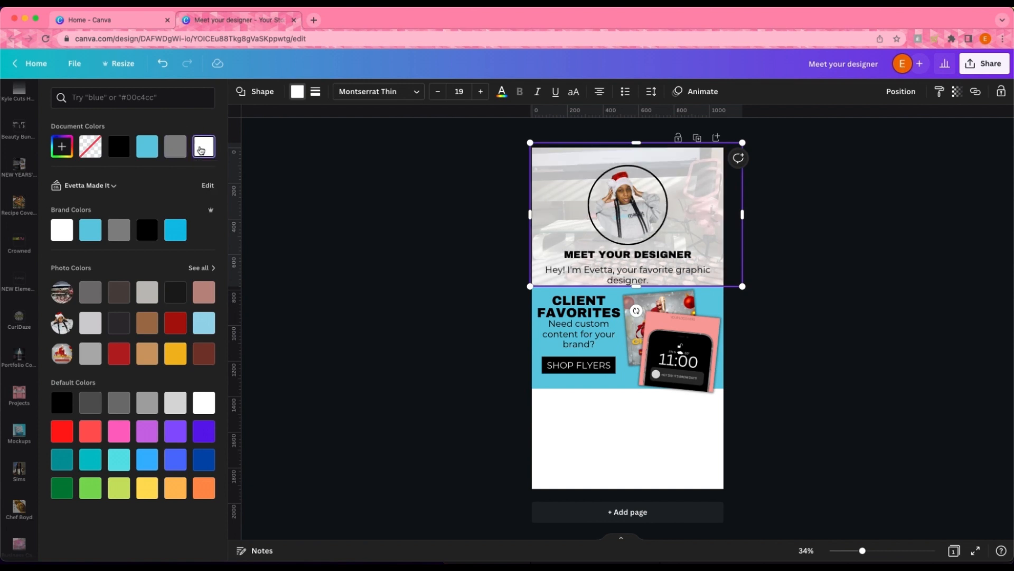
- Try two blue fill colors on the header rectangle and set it back to white
left_click(149, 148)
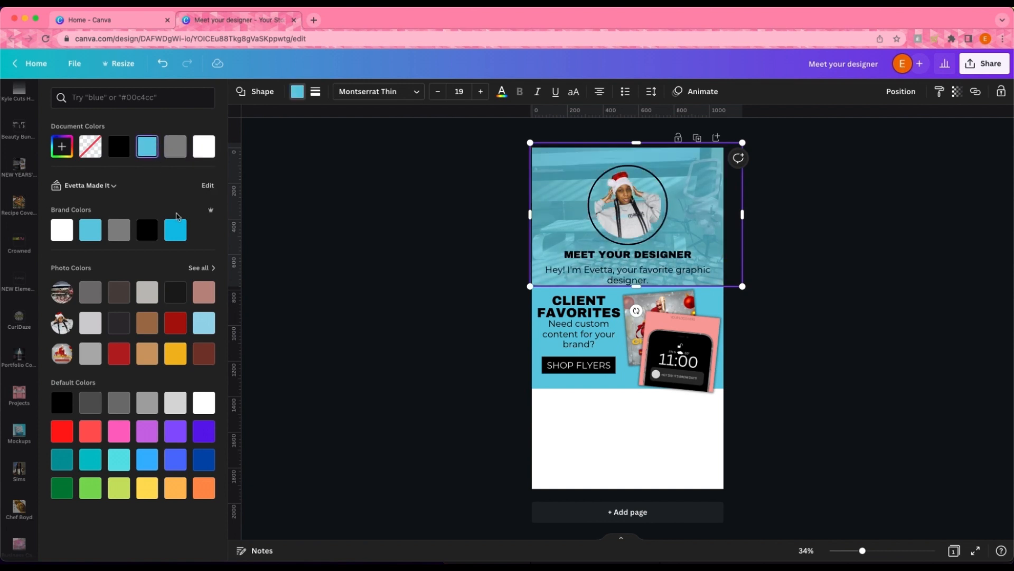
left_click(176, 229)
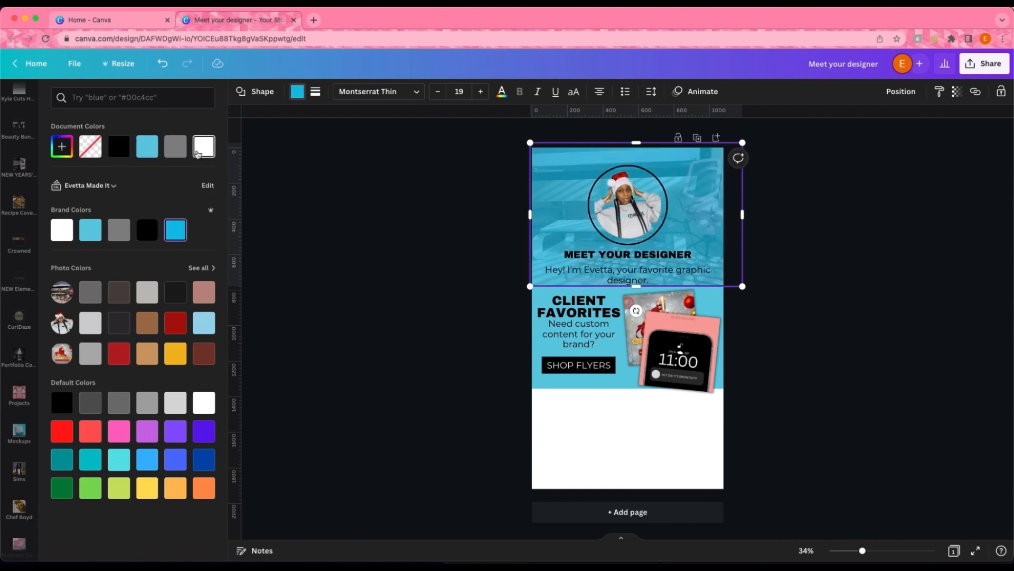
left_click(203, 148)
left_click(360, 188)
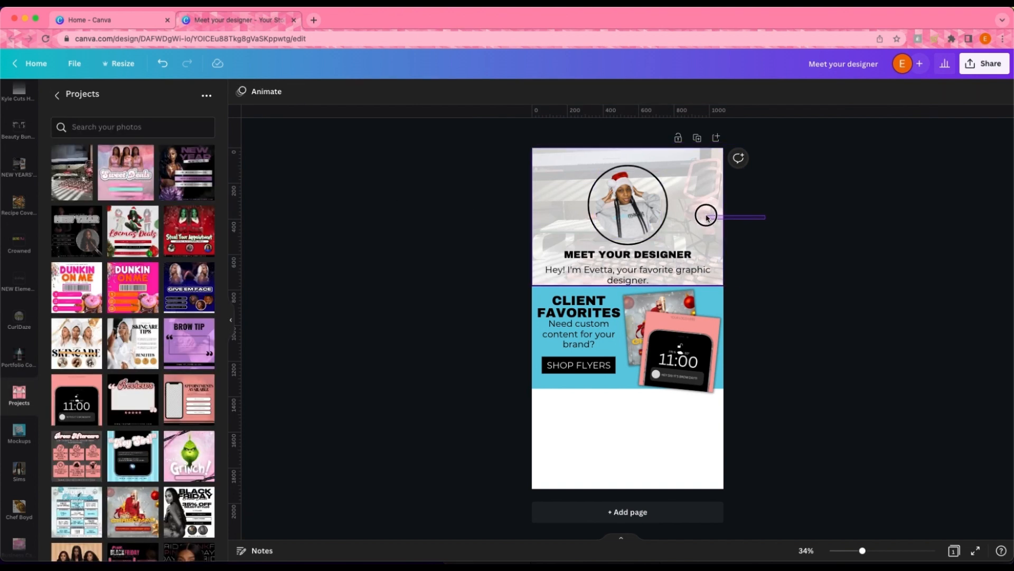
- Lock the translucent white header rectangle in place and deselect it
left_click(706, 217)
left_click(1001, 92)
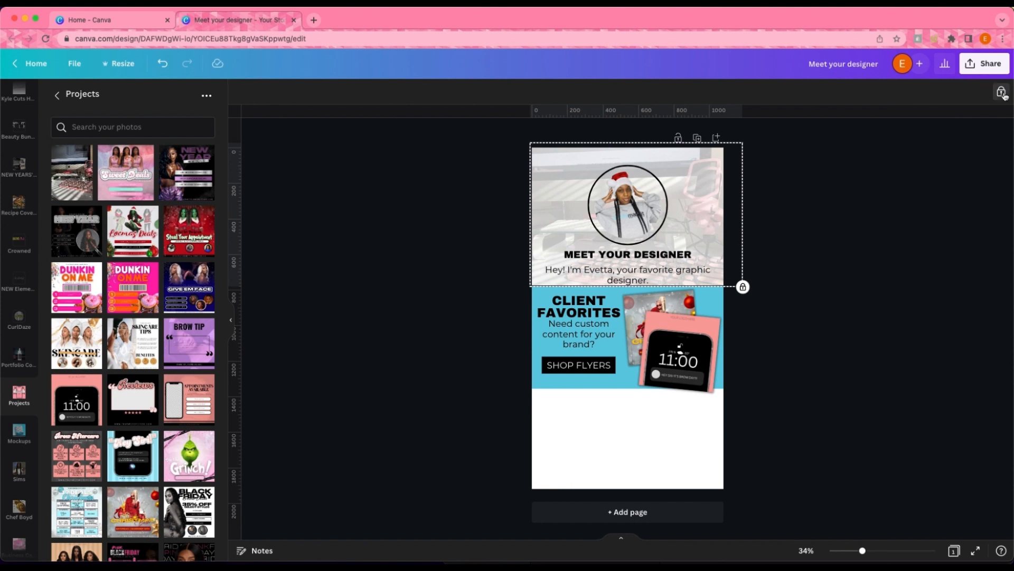
left_click(875, 261)
right_click(875, 262)
left_click(865, 263)
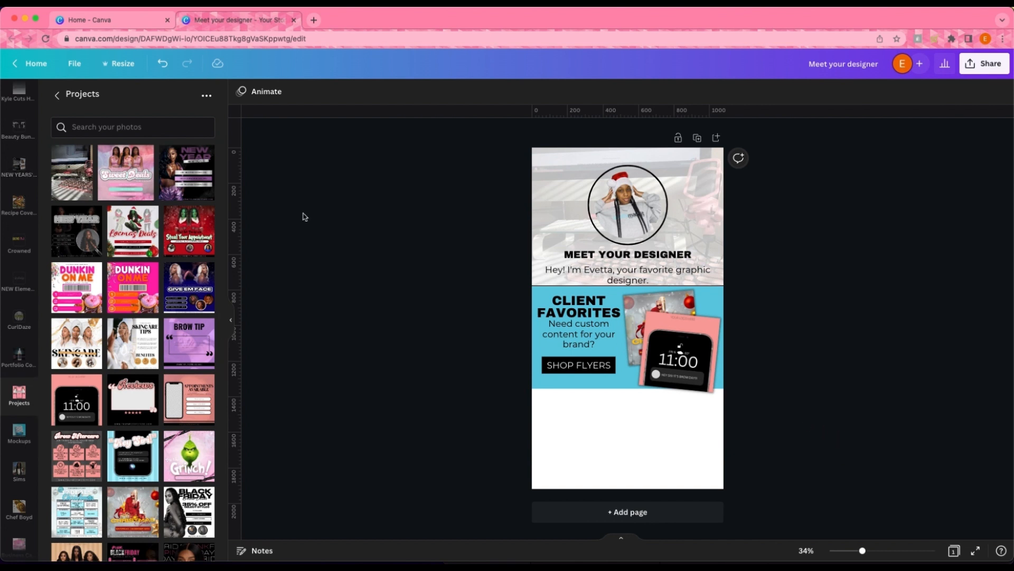
- Add the business card mockup from the uploads, shrink it and place it just below the blue Client Favorites section
left_click_drag(40, 439, 38, 156)
left_click(19, 173)
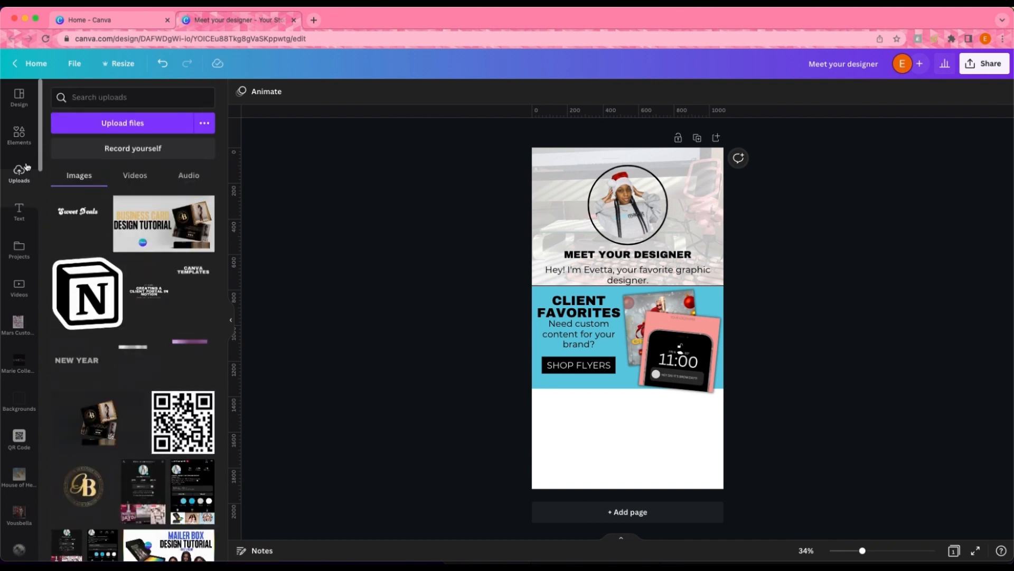
scroll(96, 334, "down", 3)
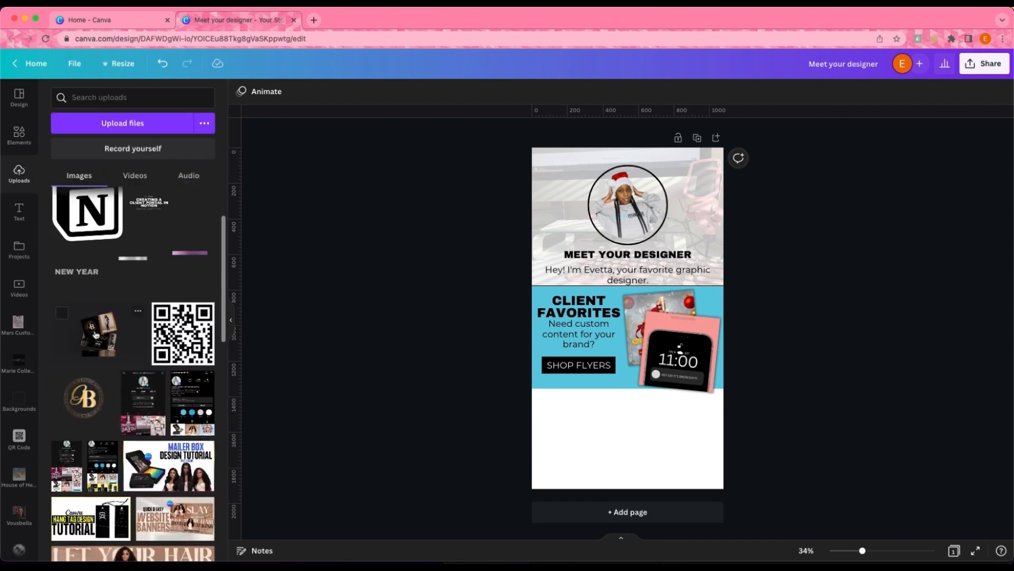
left_click(96, 338)
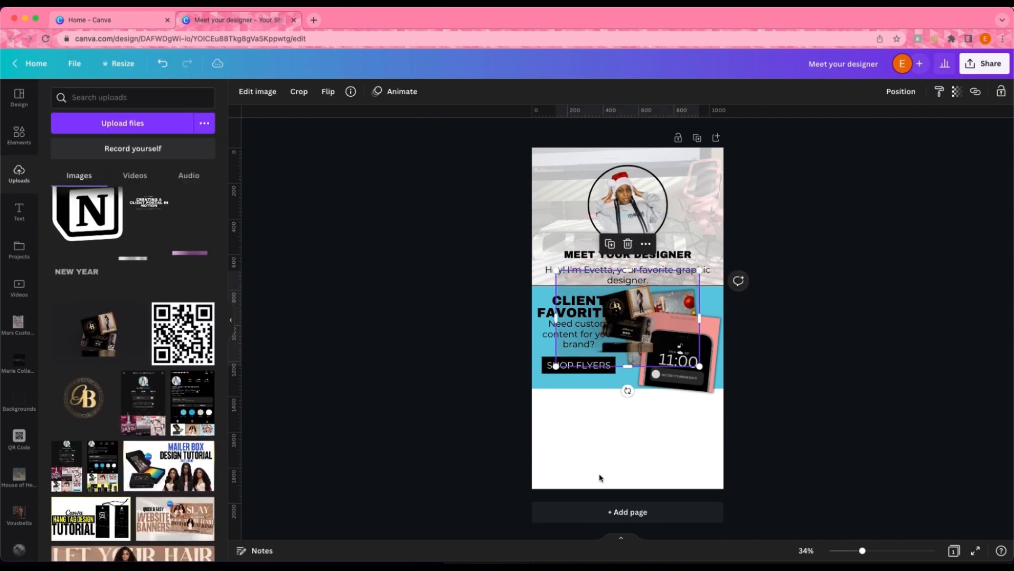
left_click_drag(649, 364, 615, 476)
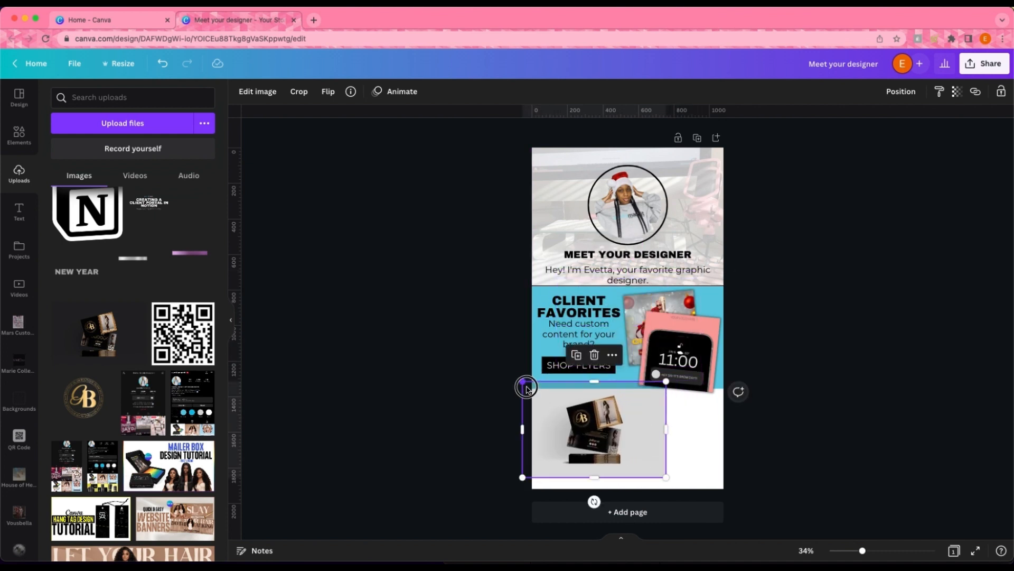
left_click_drag(524, 383, 574, 415)
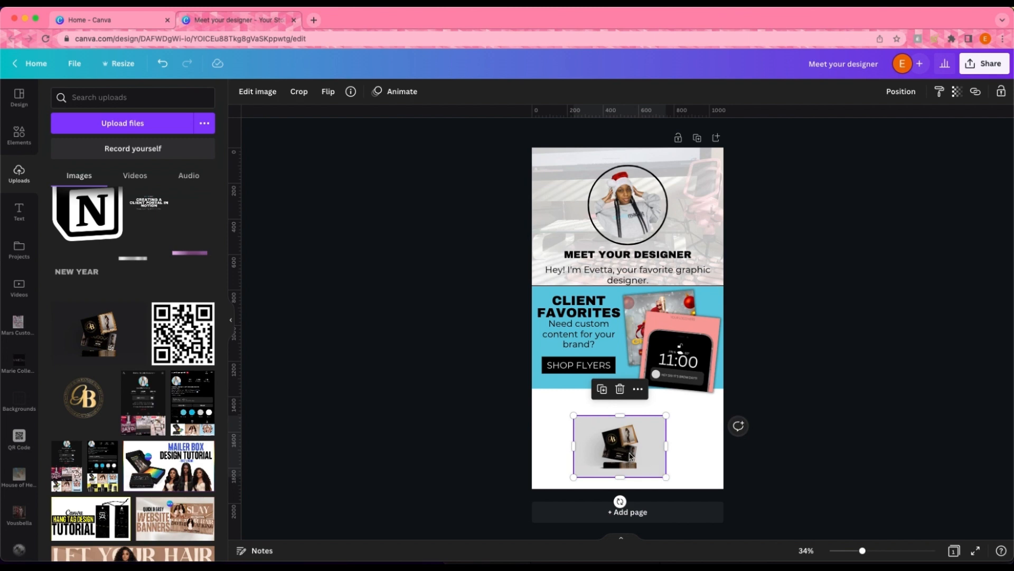
left_click_drag(630, 455, 592, 424)
scroll(164, 375, "down", 1)
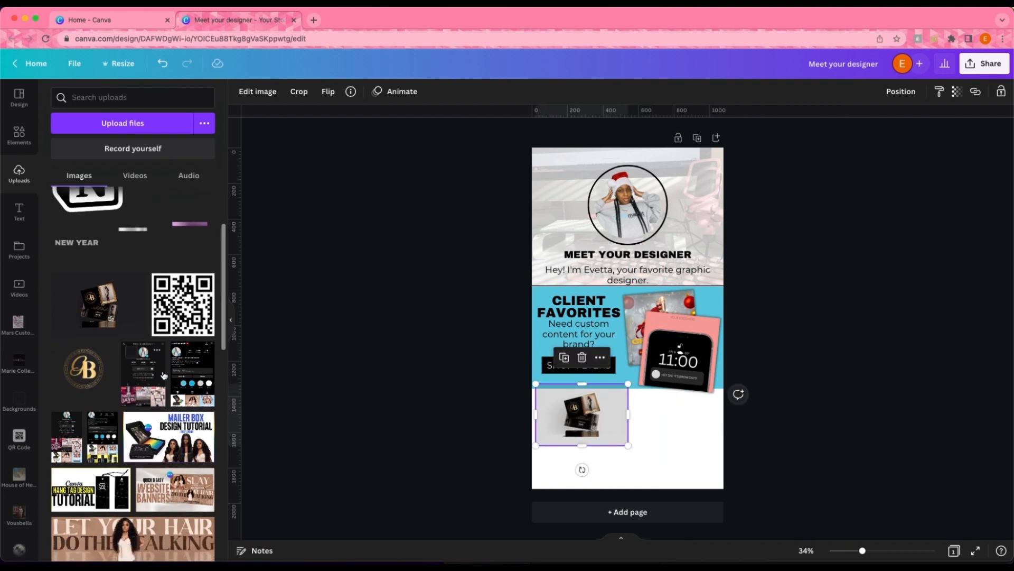
- Add a second page and move the business card mockup near its upper edge
left_click(585, 517)
scroll(572, 296, "up", 5)
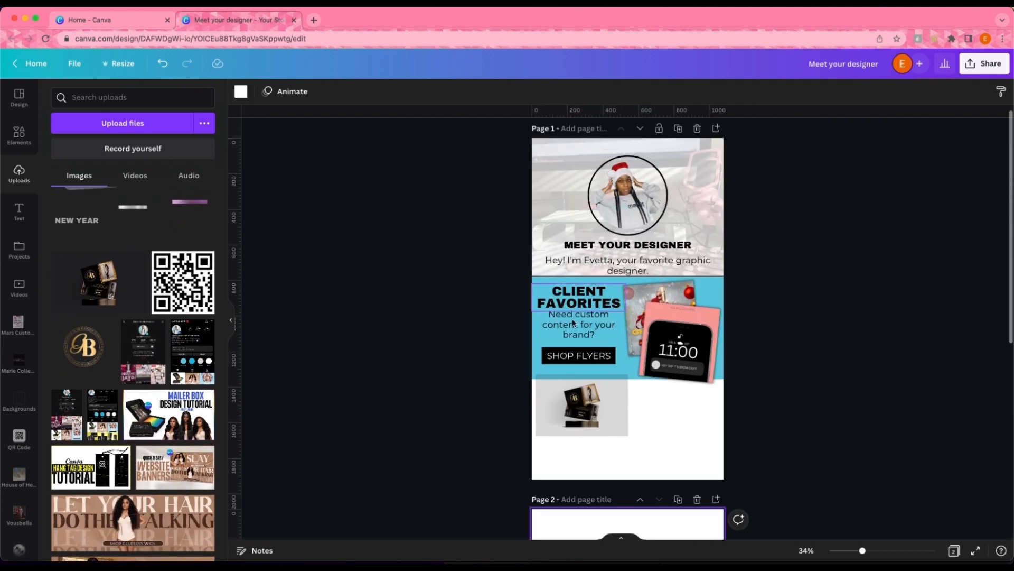
left_click_drag(576, 404, 607, 492)
scroll(608, 426, "down", 5)
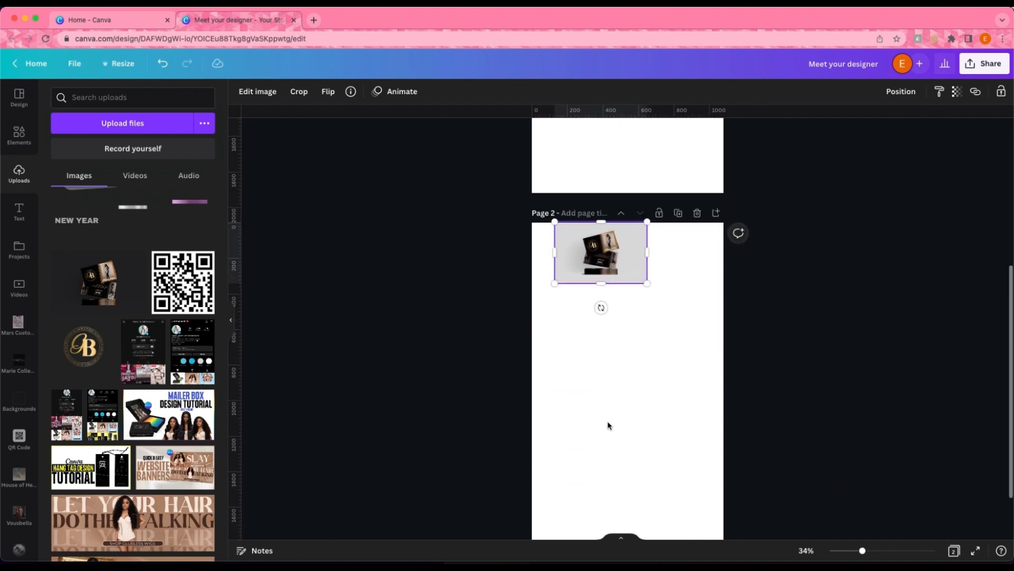
scroll(608, 425, "down", 1)
left_click_drag(575, 246, 612, 255)
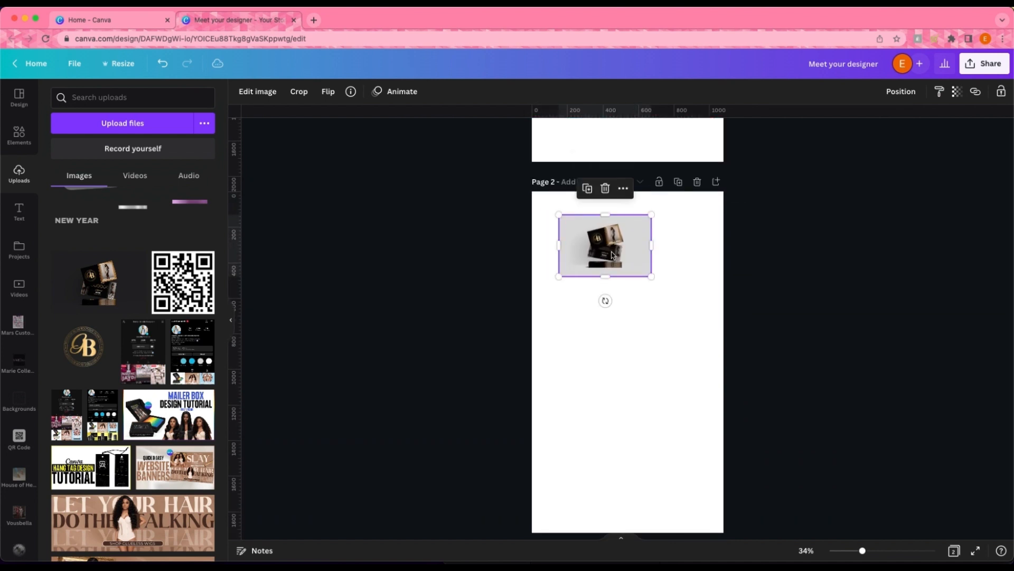
- Add the uploaded pouch image with three women beside the business card mockup on page 2
scroll(174, 385, "down", 15)
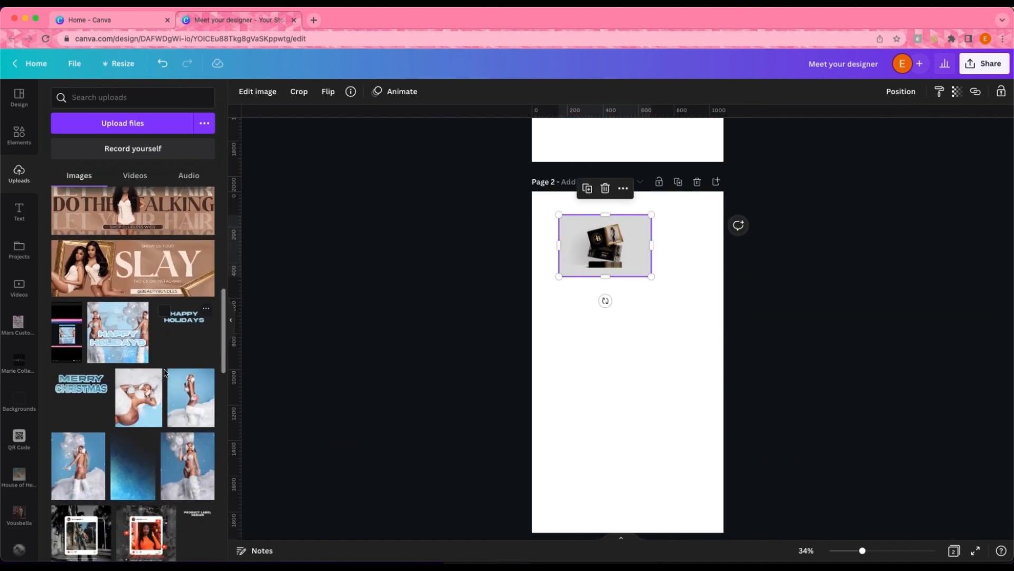
scroll(165, 373, "down", 12)
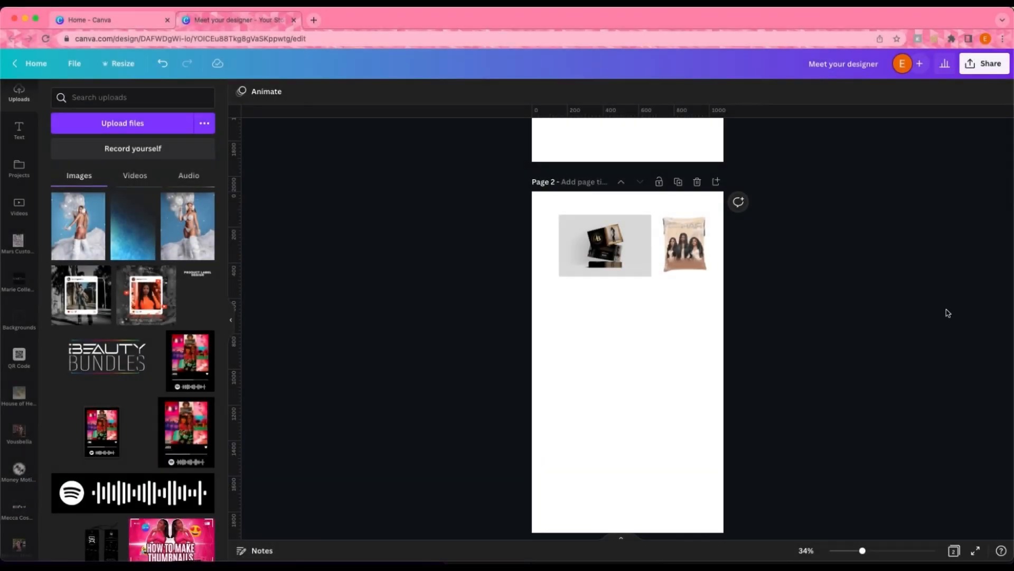
scroll(883, 304, "up", 1)
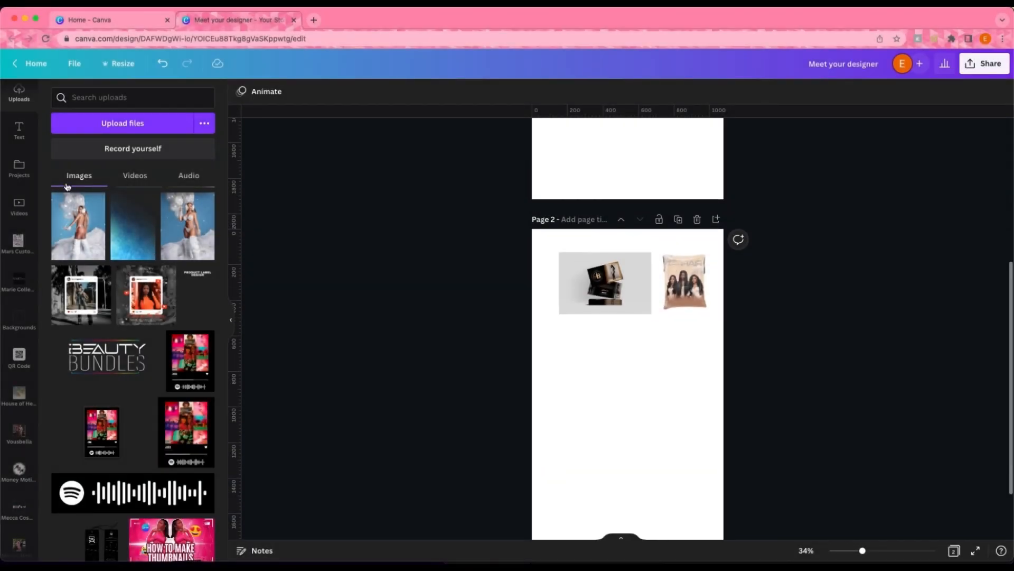
- Add the uploaded wax stick image and shrink it to fit the white area below the blue section on page 1
scroll(72, 241, "up", 10)
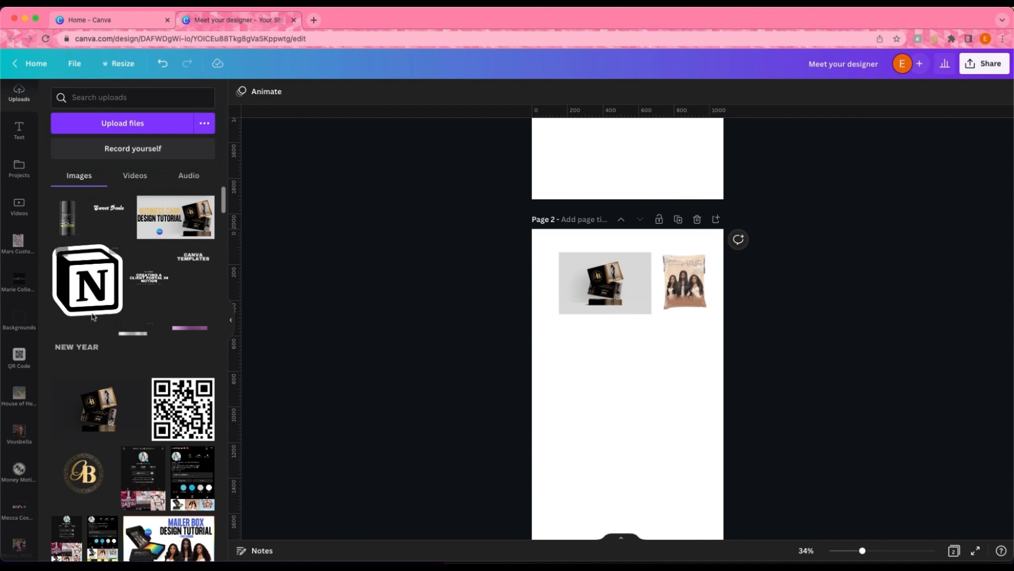
left_click(69, 217)
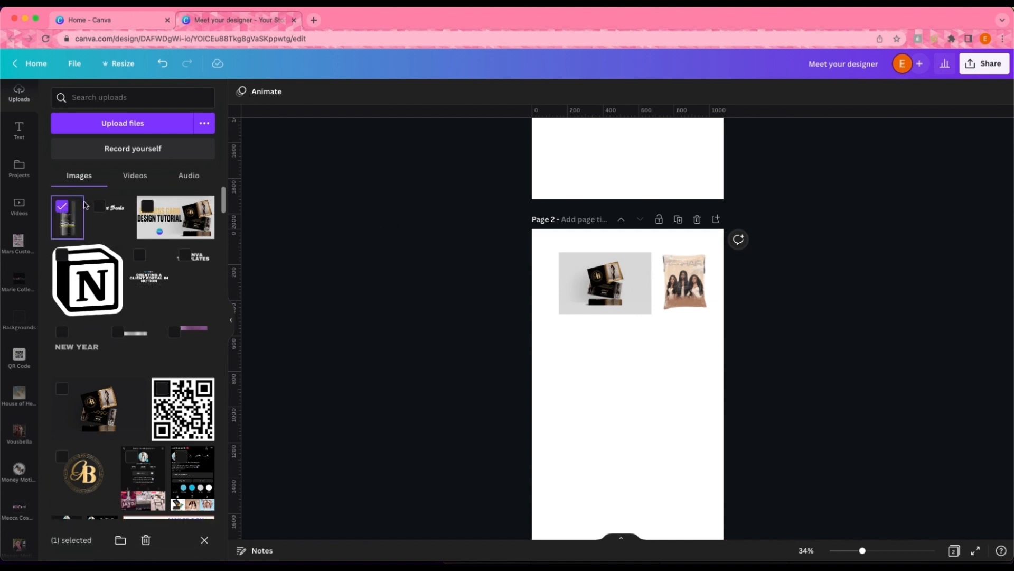
left_click(67, 211)
left_click(73, 222)
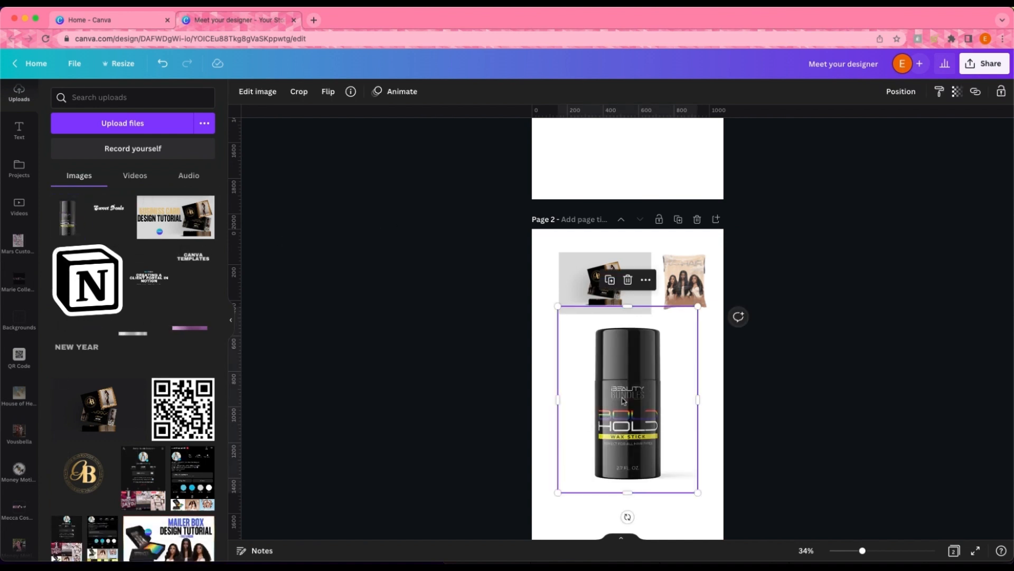
scroll(642, 435, "up", 2)
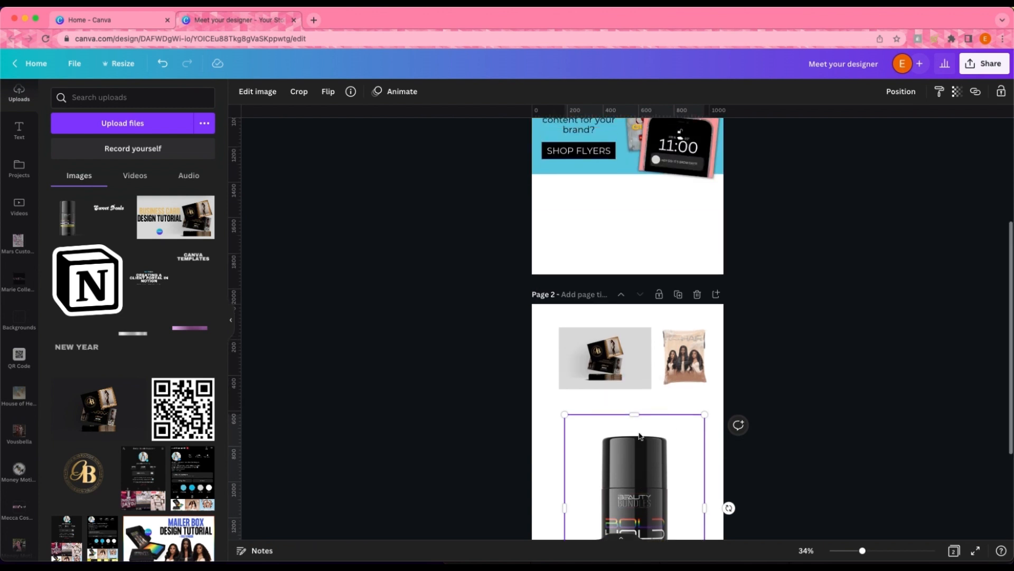
left_click_drag(636, 479, 588, 239)
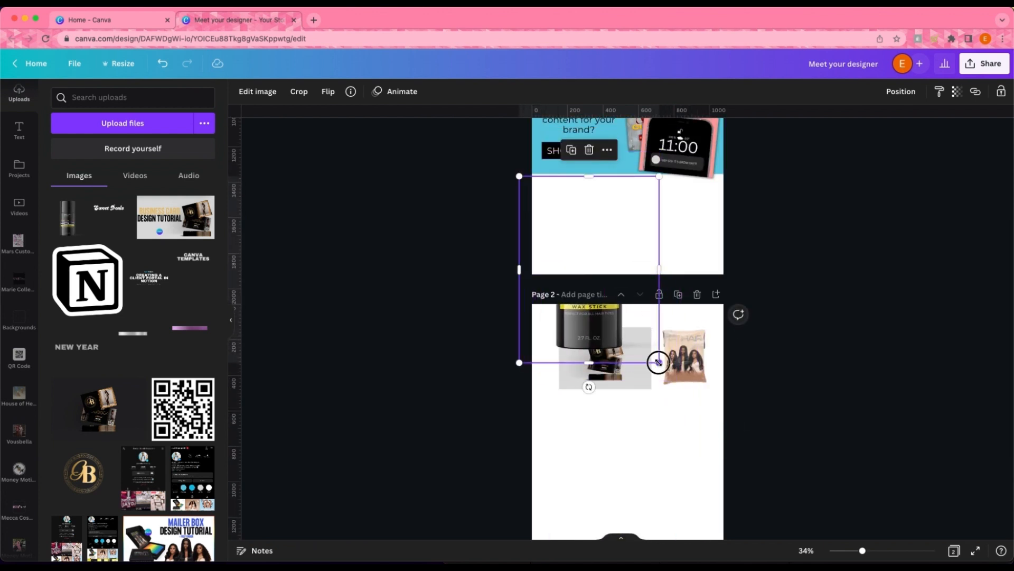
left_click_drag(658, 363, 566, 218)
left_click(457, 232)
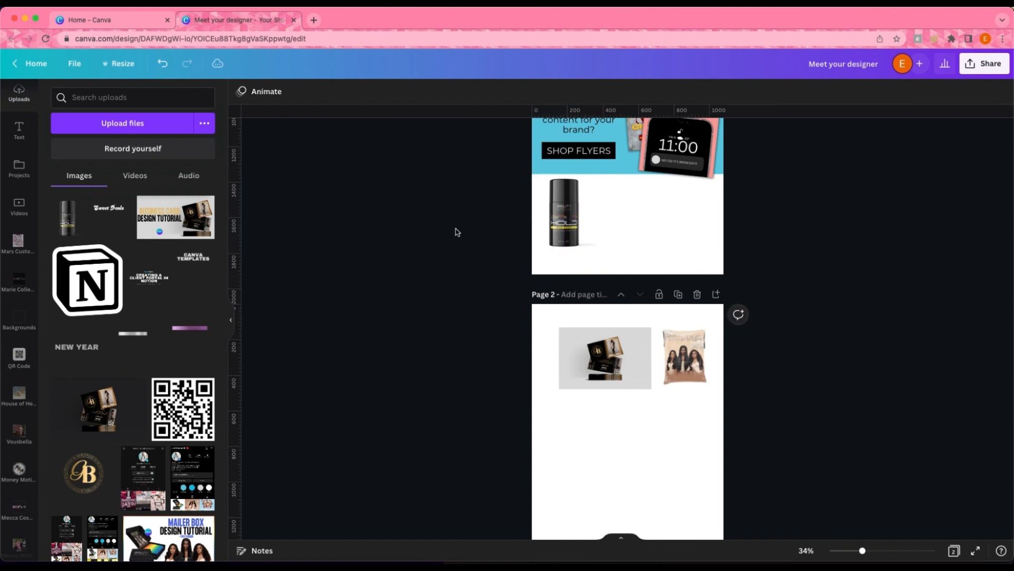
- Move the business card mockup lower on page 2 and shift the wax stick slightly inward on page 1
left_click(554, 226)
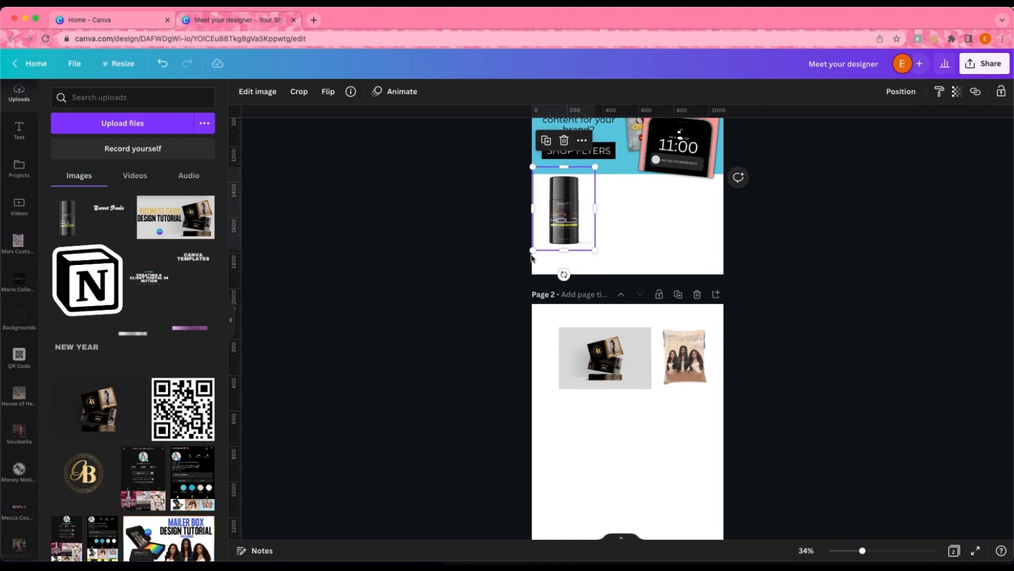
left_click_drag(614, 346, 631, 380)
left_click_drag(581, 217, 587, 227)
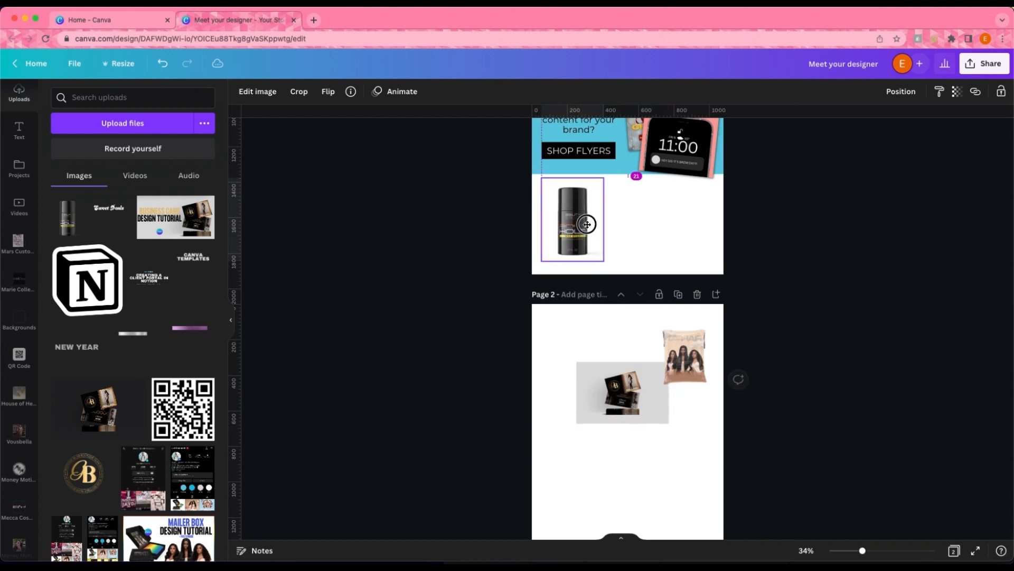
- Add a gray square, move it to page 2 and enlarge it into a rectangle below the business card mockup
key("Tab")
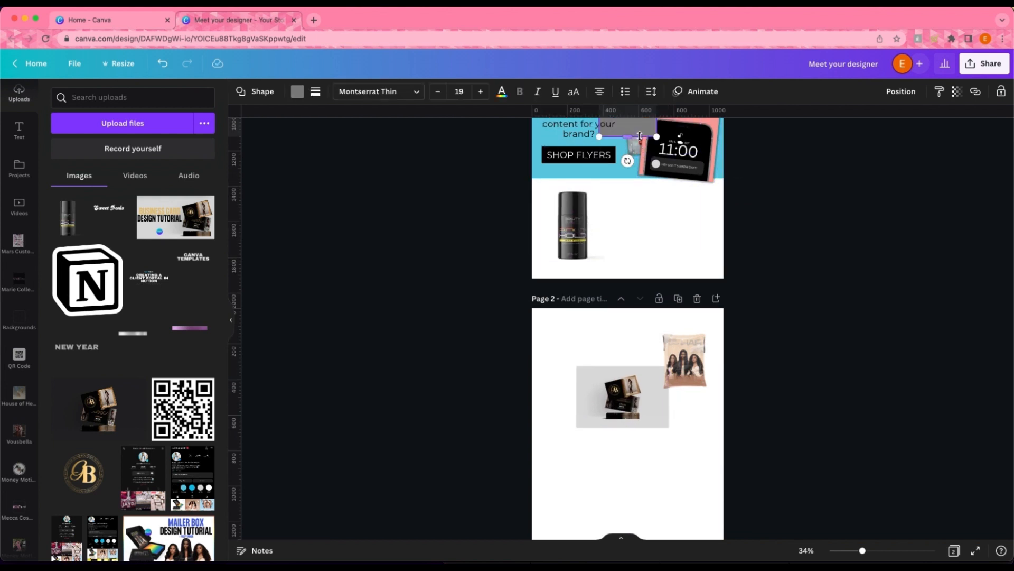
left_click_drag(642, 146, 637, 476)
scroll(636, 445, "down", 2)
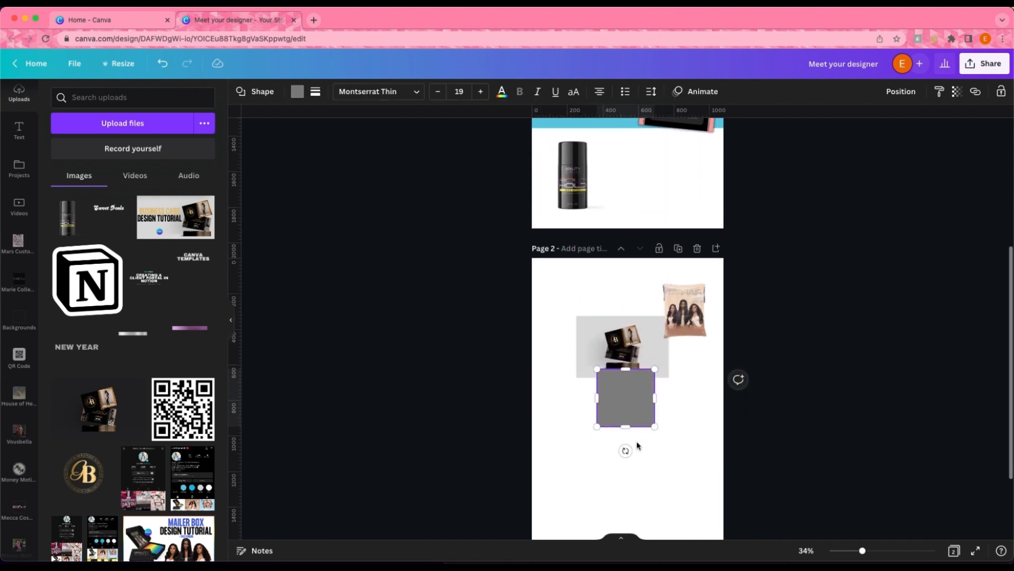
left_click_drag(654, 419, 706, 480)
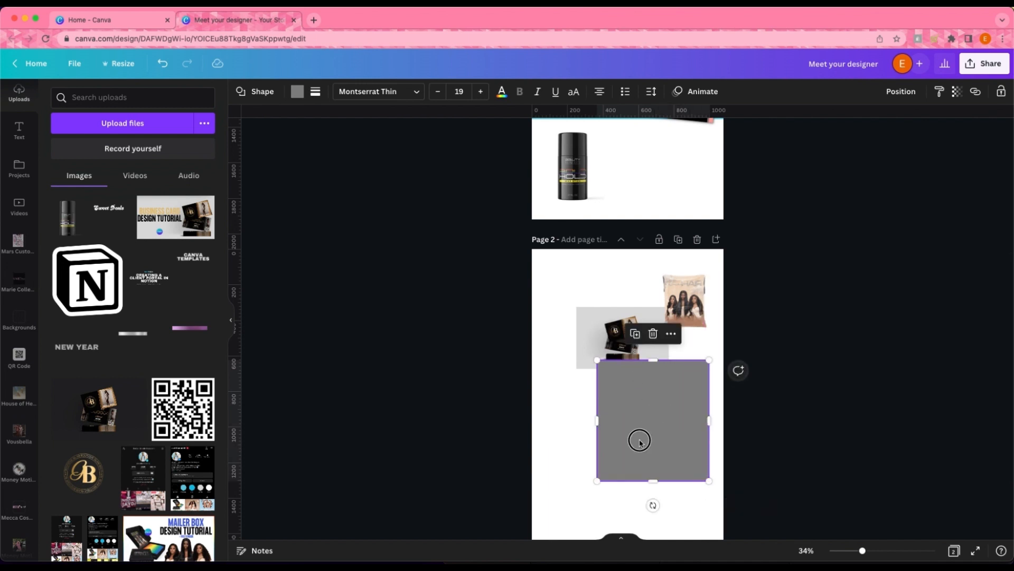
mouse_move(639, 437)
left_mouse_down()
mouse_move(620, 451)
mouse_move(634, 439)
left_mouse_up()
scroll(634, 436, "down", 2)
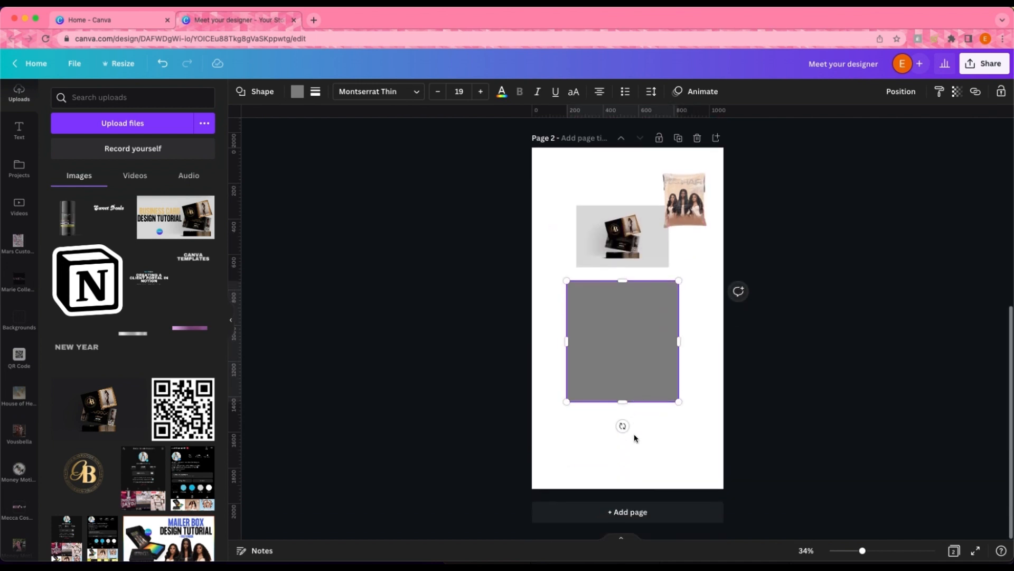
- Give the gray rectangle a solid black border of weight 8 and remove its fill color
left_click(301, 96)
left_click(313, 98)
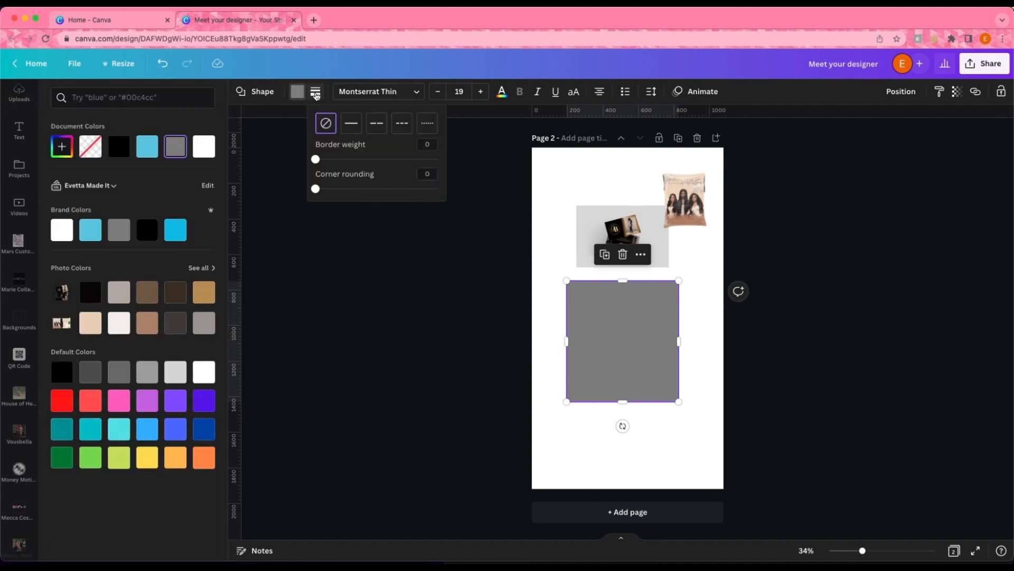
left_click(356, 121)
left_click_drag(323, 161, 327, 162)
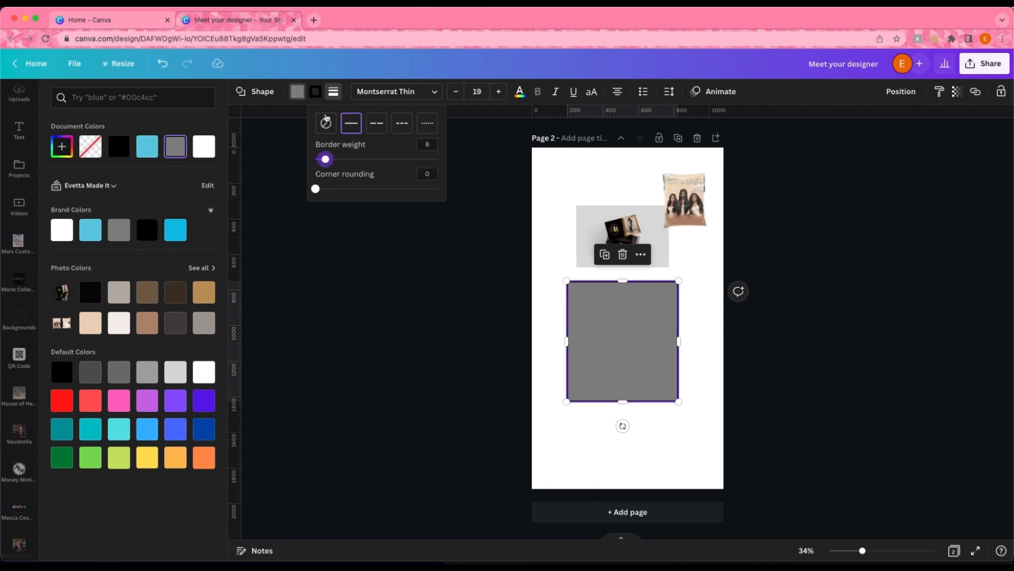
left_click(298, 92)
left_click(294, 93)
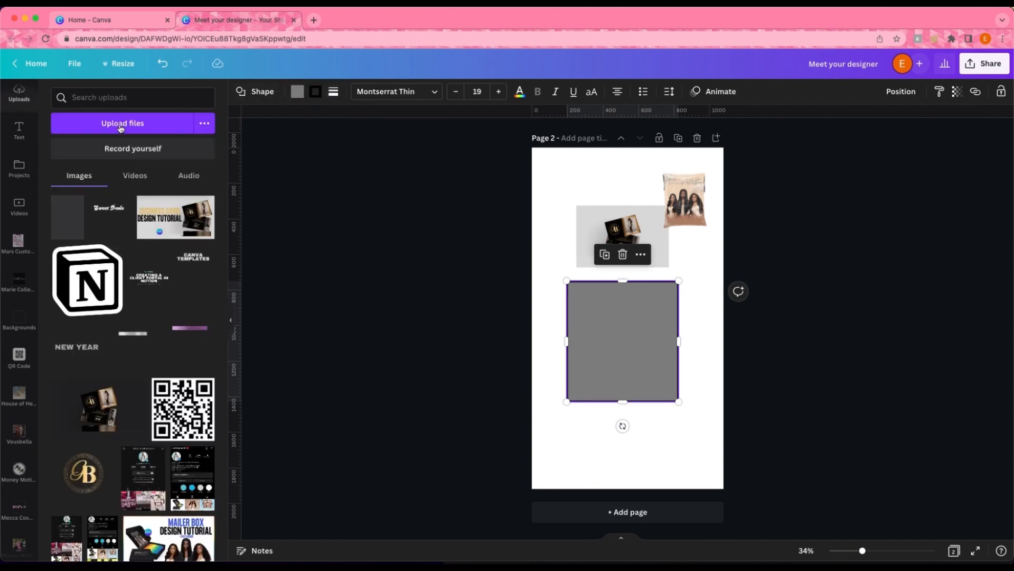
left_click(91, 146)
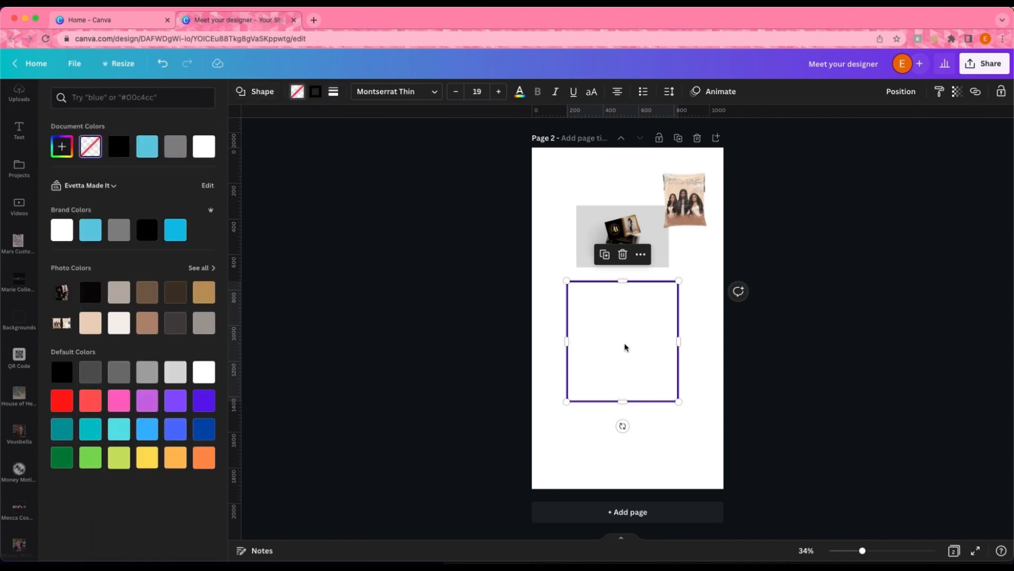
- Move the wax stick image into the outlined rectangle on page 2 and enlarge it to about the frame's height
scroll(619, 228, "up", 3)
left_click(578, 153)
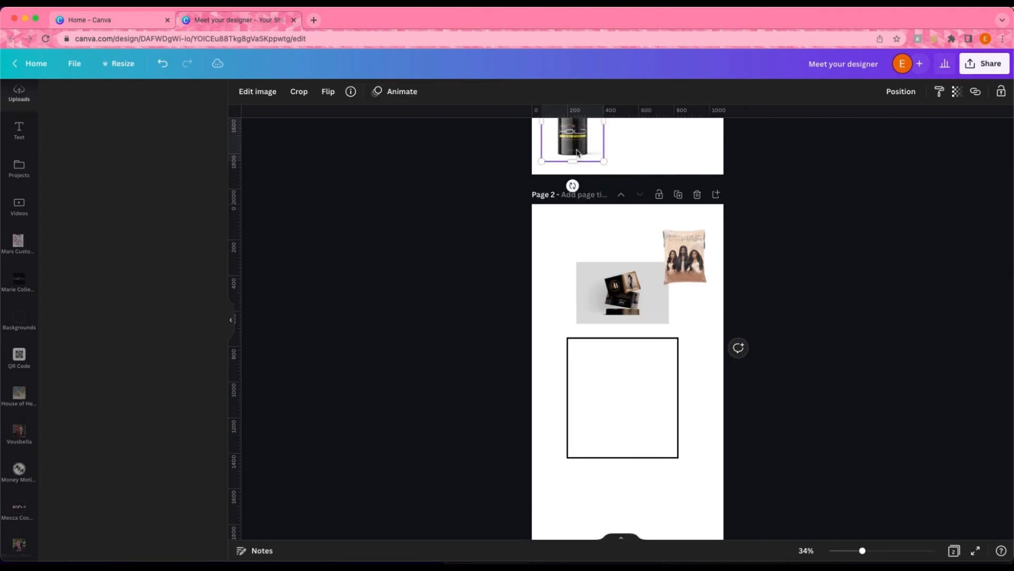
left_click_drag(607, 348, 622, 392)
left_click_drag(651, 425, 670, 458)
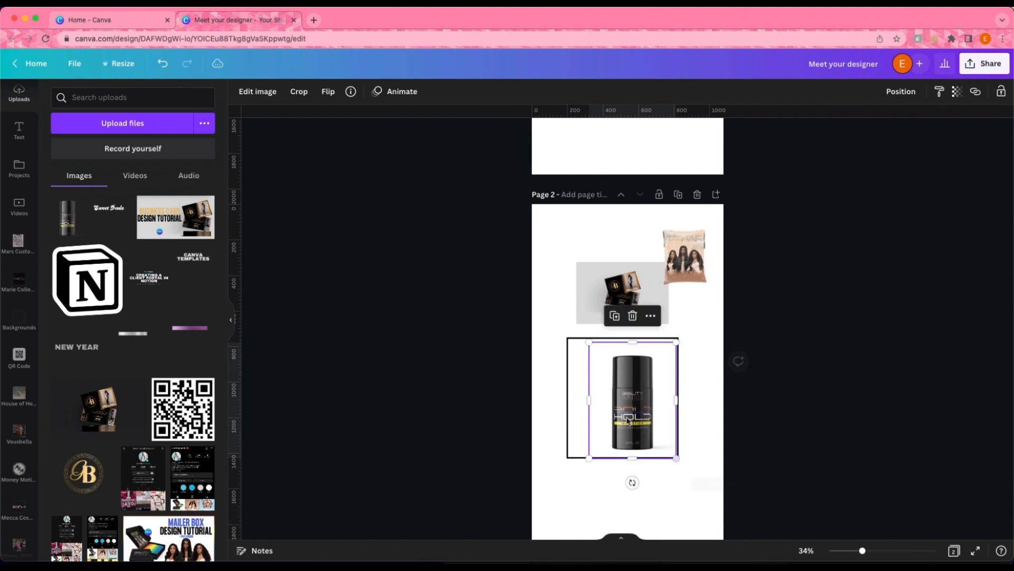
- Shift the wax stick slightly left and resize its outlined frame on page 2 to about 628 by 630
left_click_drag(624, 417, 617, 414)
left_click(511, 421)
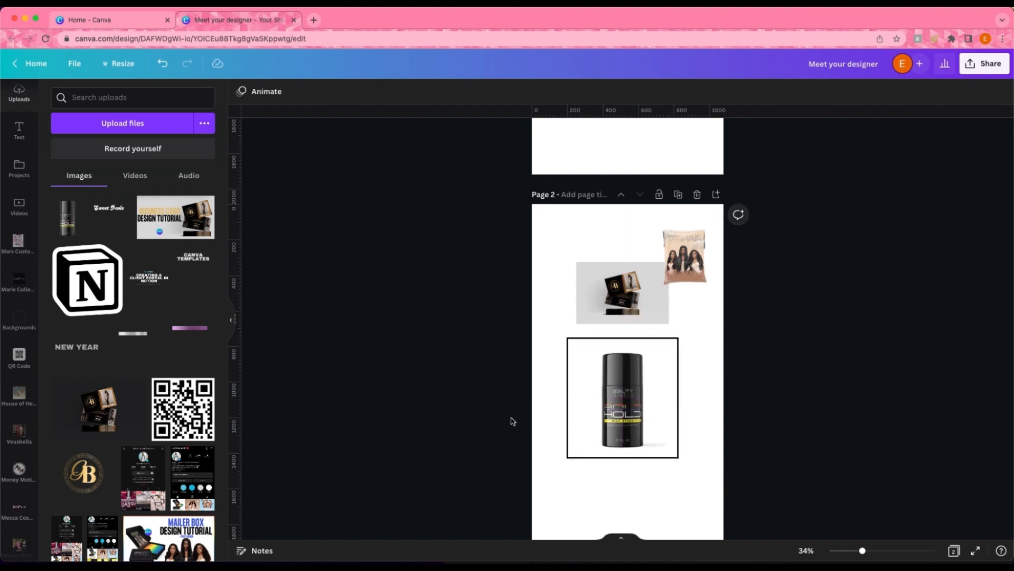
left_click(569, 341)
left_click(568, 342)
left_click_drag(568, 339, 576, 344)
left_click_drag(681, 459, 675, 455)
left_click_drag(674, 401, 571, 400)
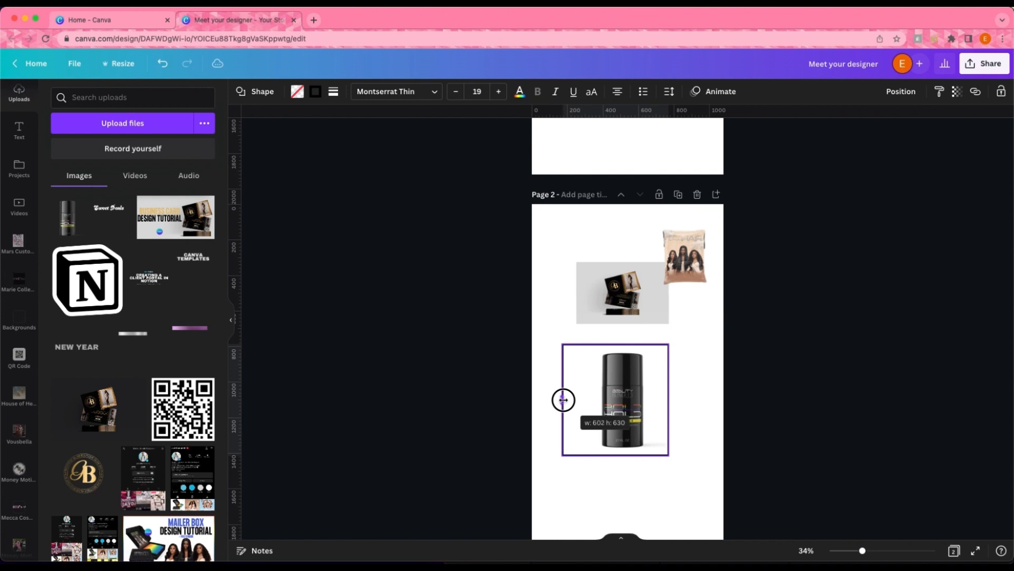
left_click_drag(562, 400, 557, 401)
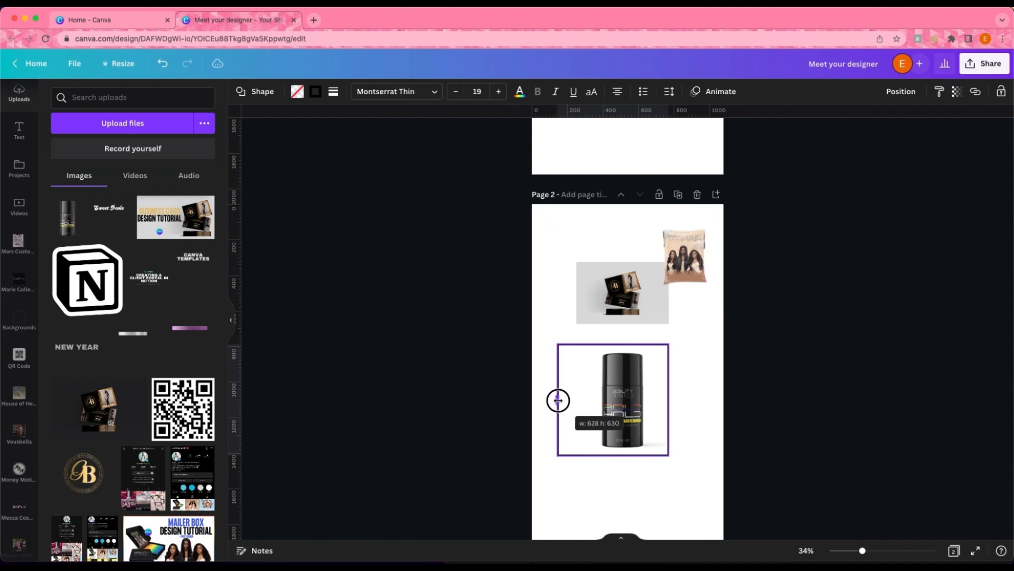
left_click_drag(558, 400, 557, 401)
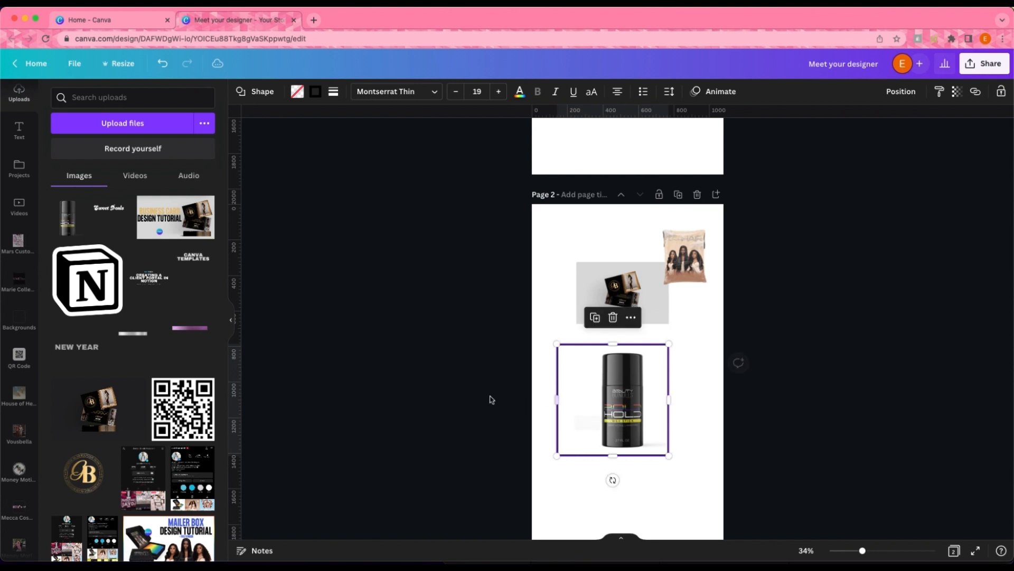
- Center the wax stick image horizontally inside its outlined frame
left_click(489, 398)
left_click(618, 400)
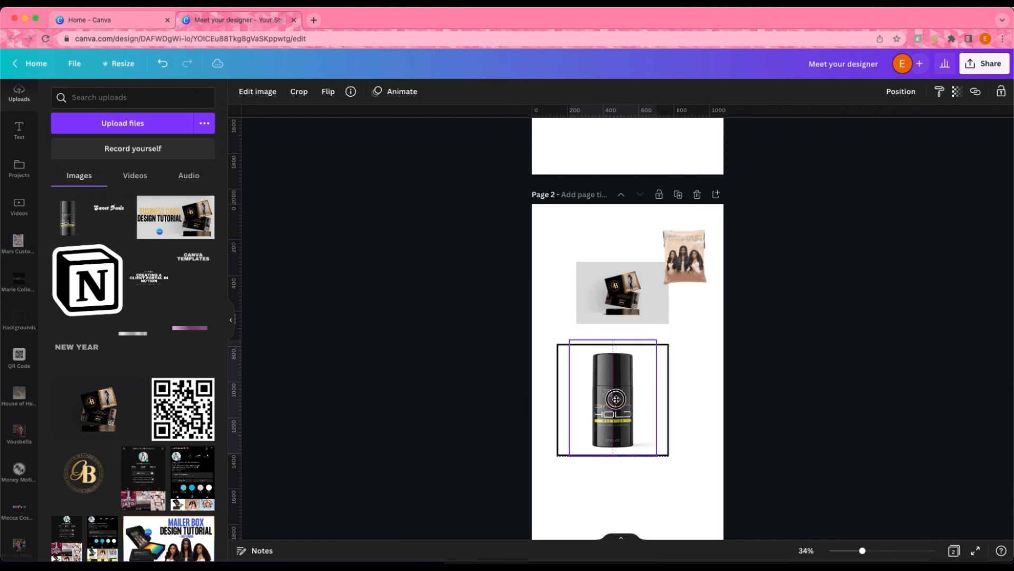
left_click(464, 372)
- Shrink the frame and wax stick together to about 439 by 454 and move them near the page's left edge
left_click_drag(679, 493, 581, 380)
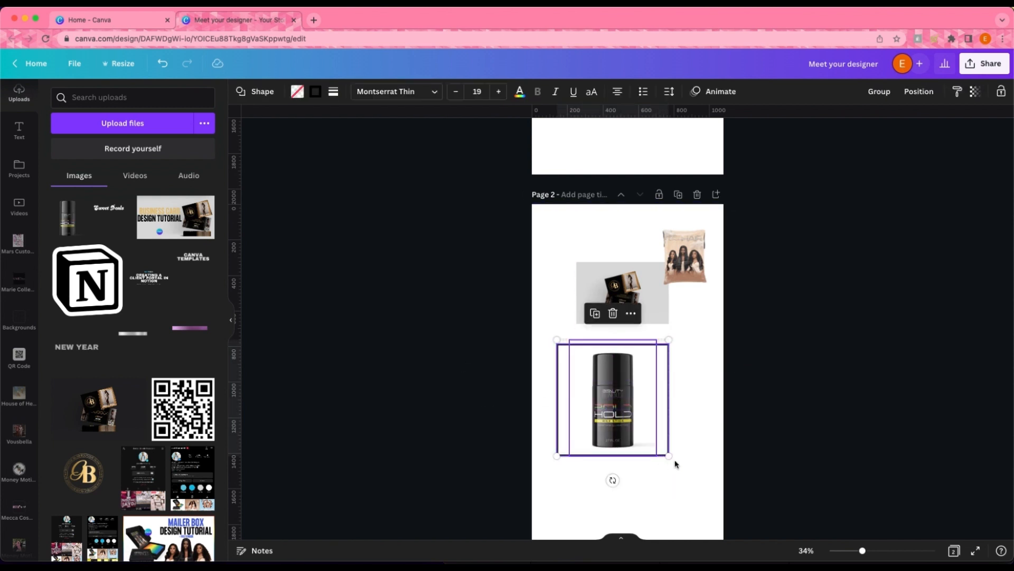
left_click_drag(671, 456, 627, 426)
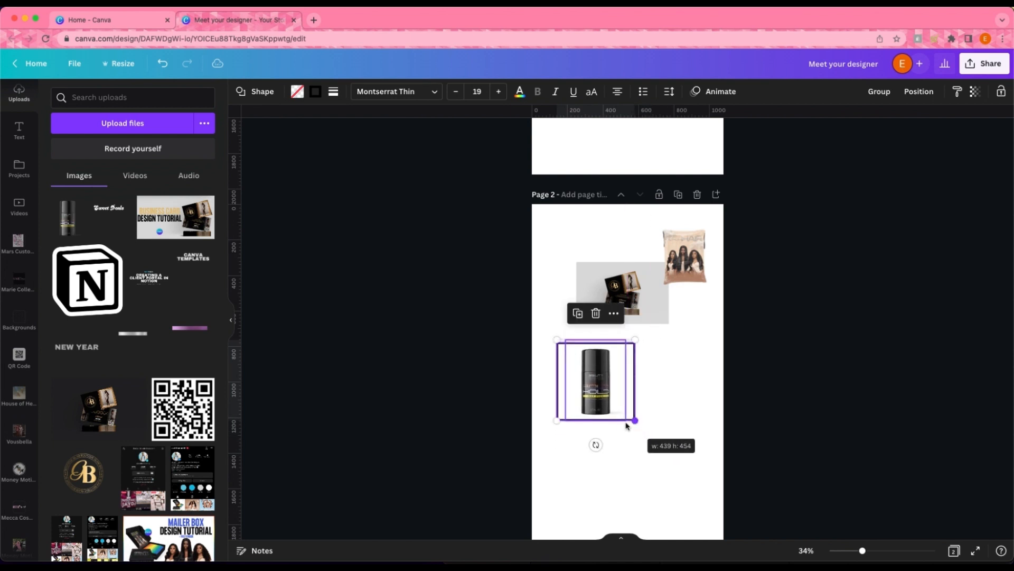
left_click_drag(609, 391, 589, 386)
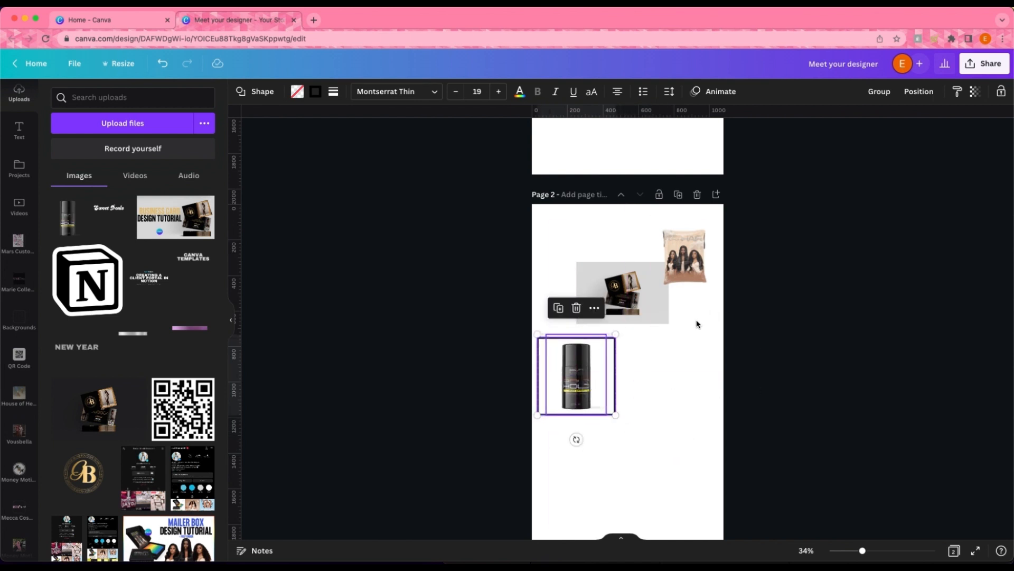
- Duplicate the wax stick's outlined frame and place the empty copy to its right
left_click(634, 389)
left_click(591, 337)
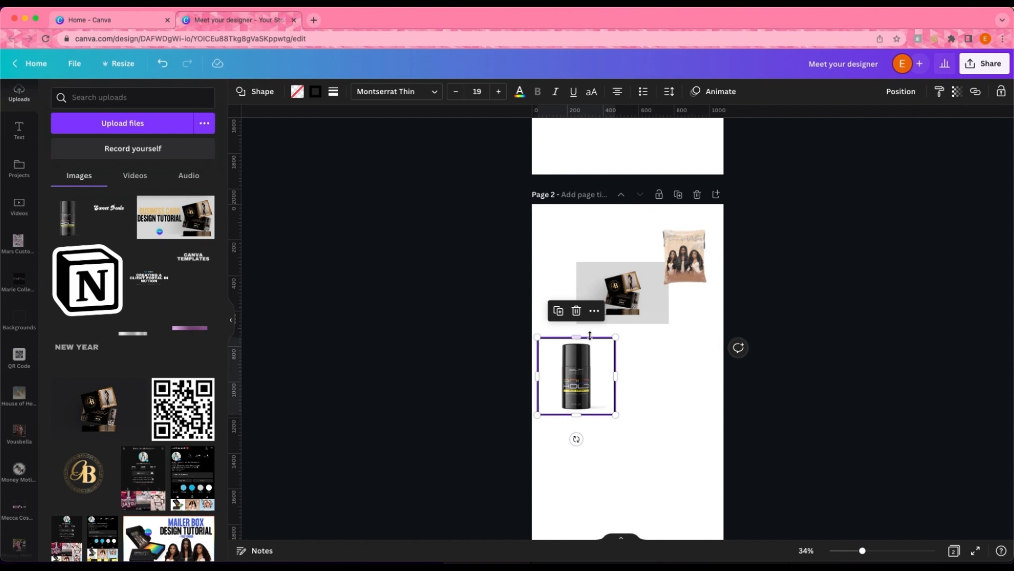
left_click(559, 311)
left_click_drag(645, 369, 692, 368)
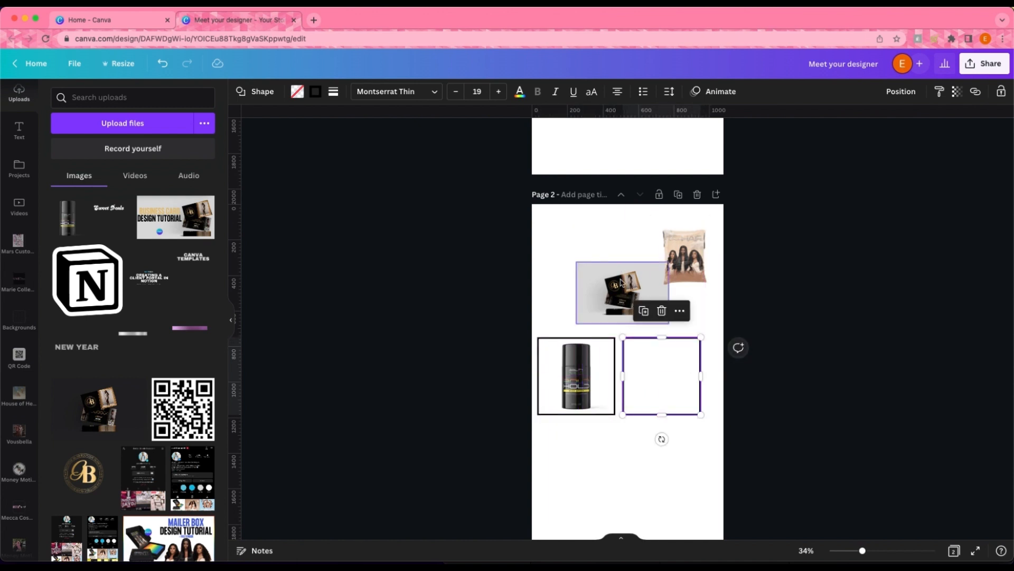
- Move the business card mockup to the empty frame, enlarge it to fill the frame, and center the frame over the cards
left_click_drag(621, 281, 626, 365)
left_click_drag(705, 364, 708, 421)
left_click(670, 385)
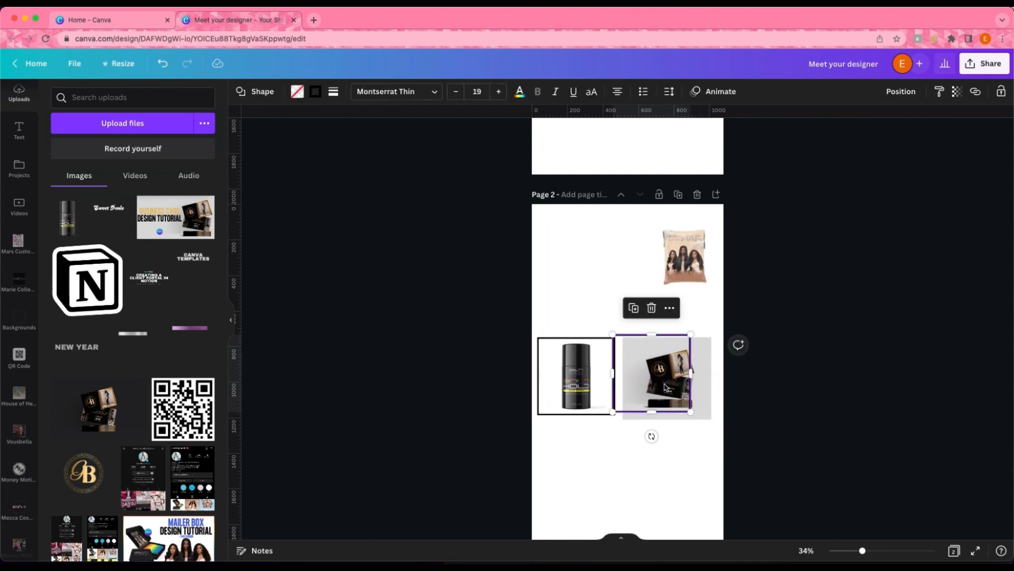
left_click_drag(665, 388, 681, 370)
left_click(709, 446)
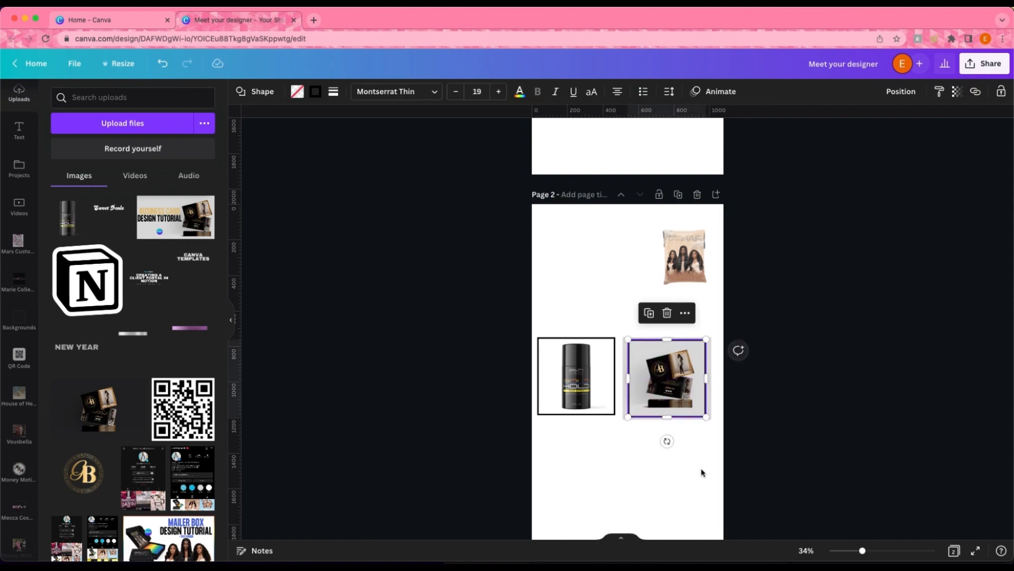
- Crop all four sides of the business card mockup so its gray background ends at the frame's outer edges
right_click(866, 552)
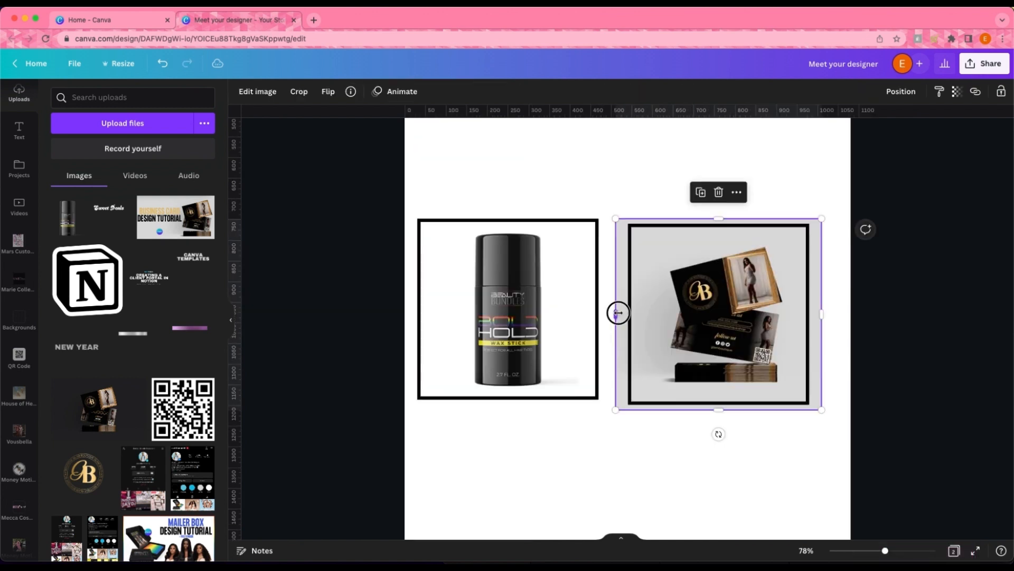
left_click_drag(617, 313, 633, 314)
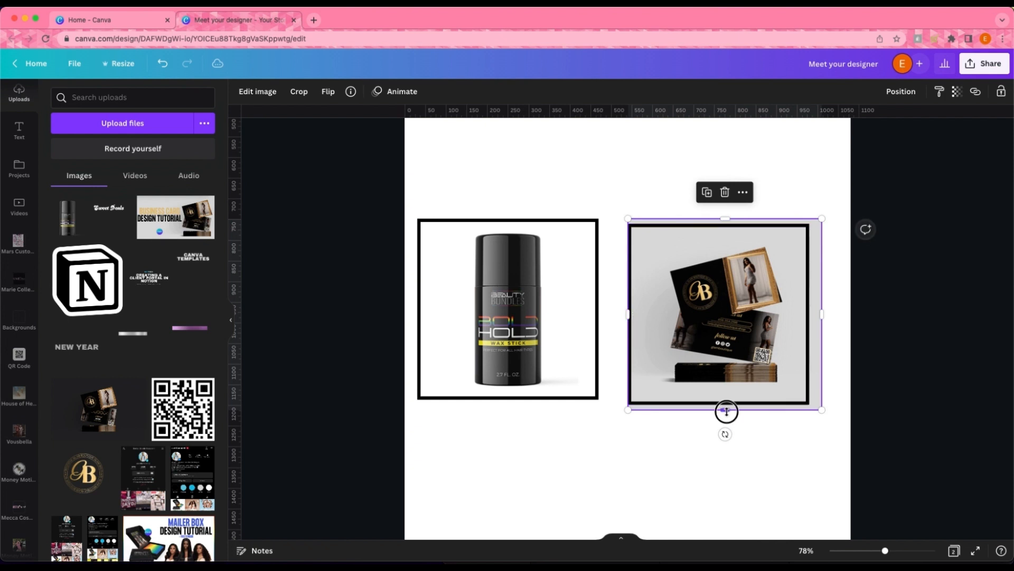
left_click_drag(727, 411, 727, 406)
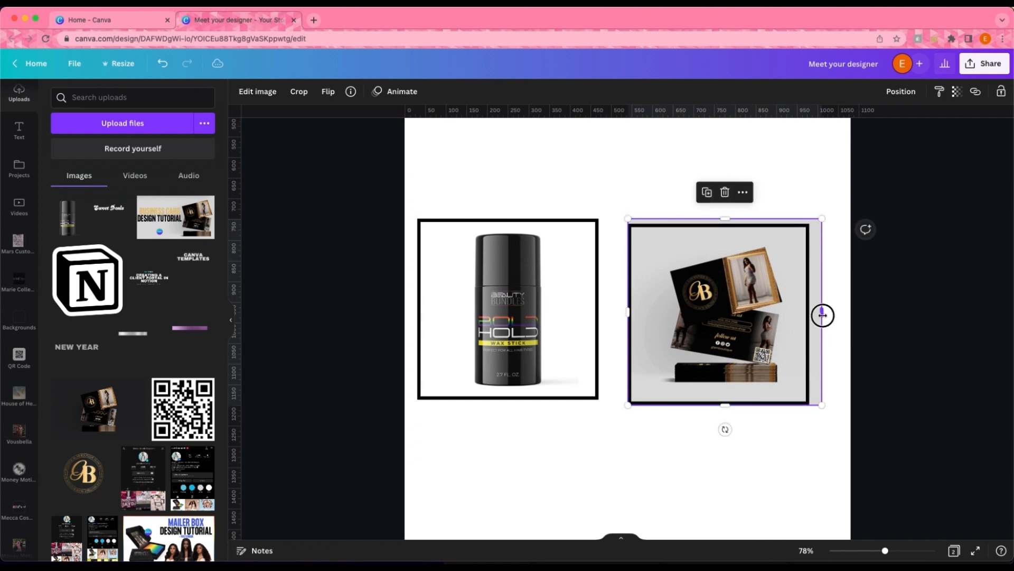
left_click_drag(823, 315, 810, 315)
scroll(718, 217, "down", 1)
left_click(718, 217)
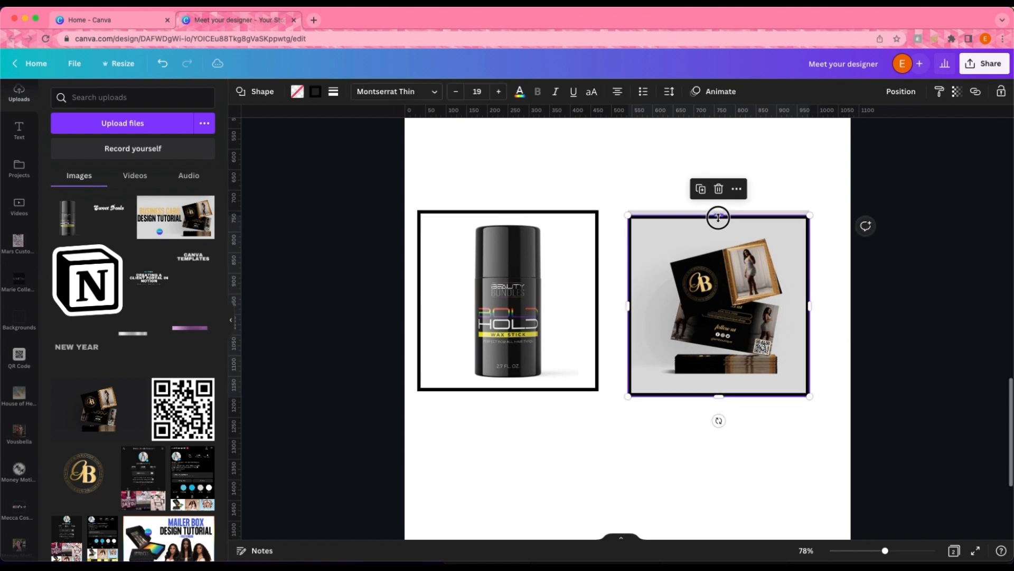
scroll(719, 217, "up", 1)
left_click(777, 220)
left_click(833, 205)
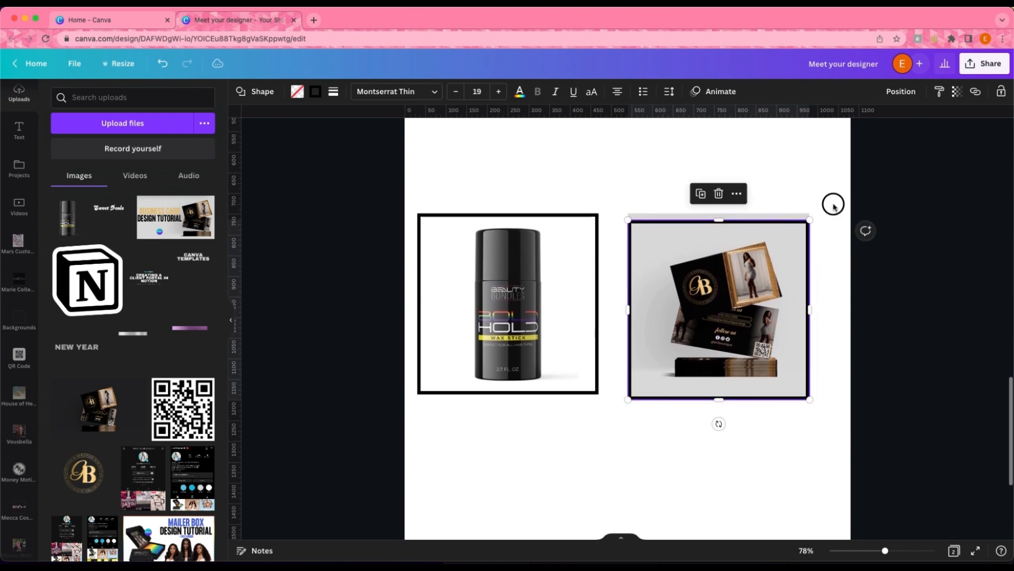
left_click(759, 216)
left_click_drag(719, 214, 720, 219)
left_click(791, 184)
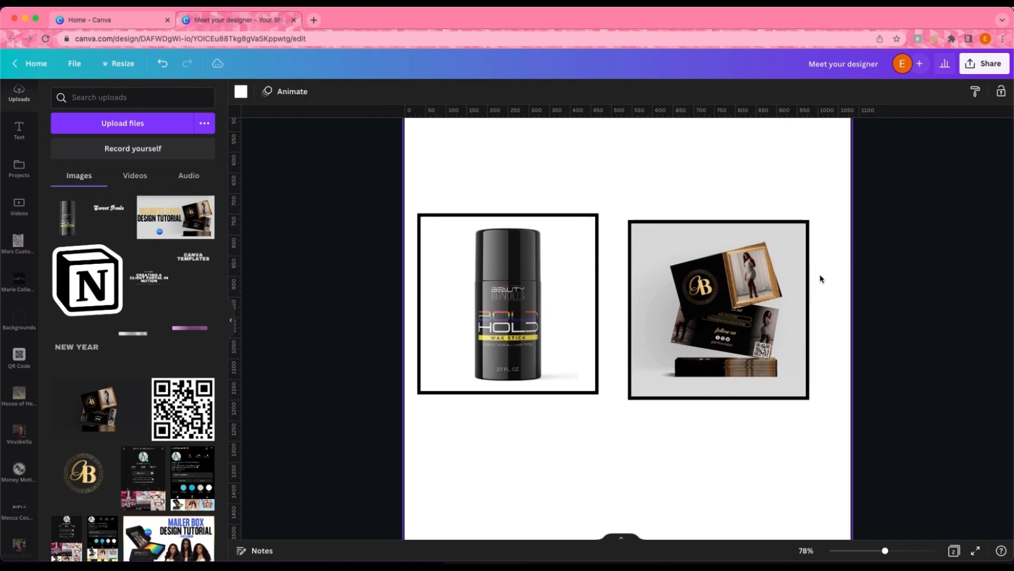
- Move the framed business card mockup closer to the wax stick frame and align the two in one row
scroll(786, 430, "down", 1)
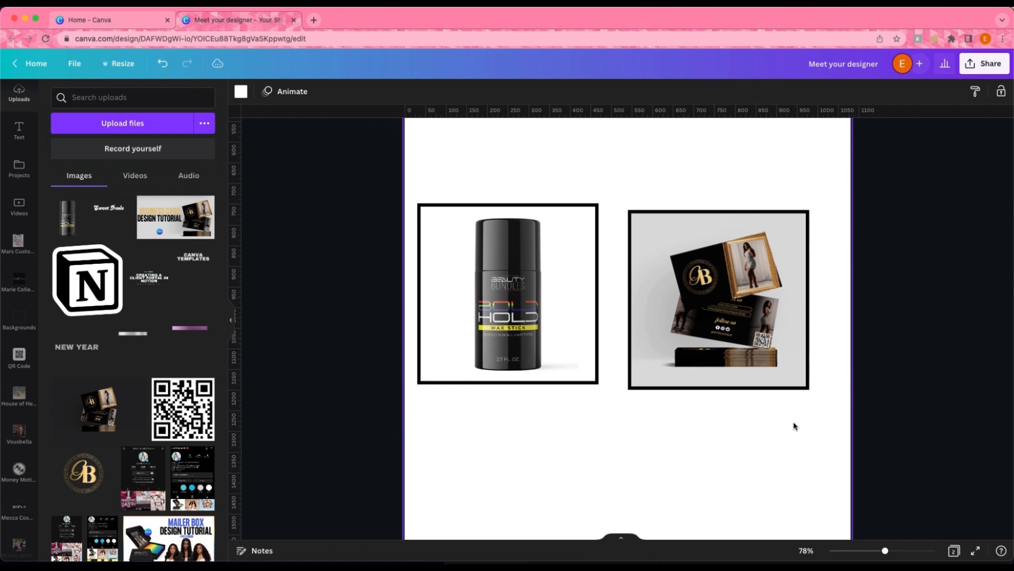
scroll(751, 309, "up", 1)
left_click_drag(771, 410, 729, 296)
scroll(729, 296, "up", 1)
left_click_drag(753, 336, 748, 337)
left_click(814, 337)
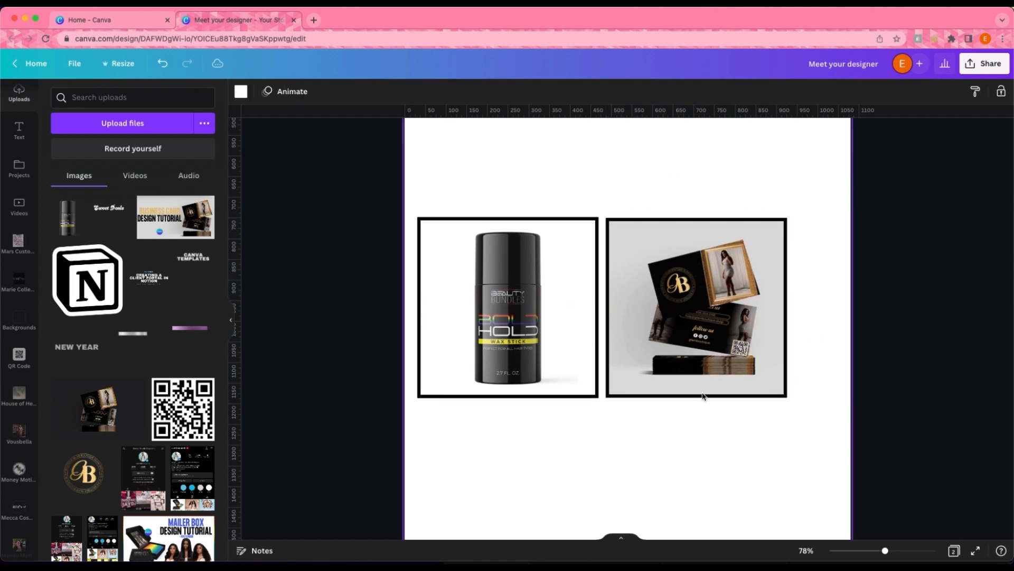
- Duplicate the business card frame and place the empty copy directly below it
scroll(687, 370, "down", 3)
left_click(659, 336)
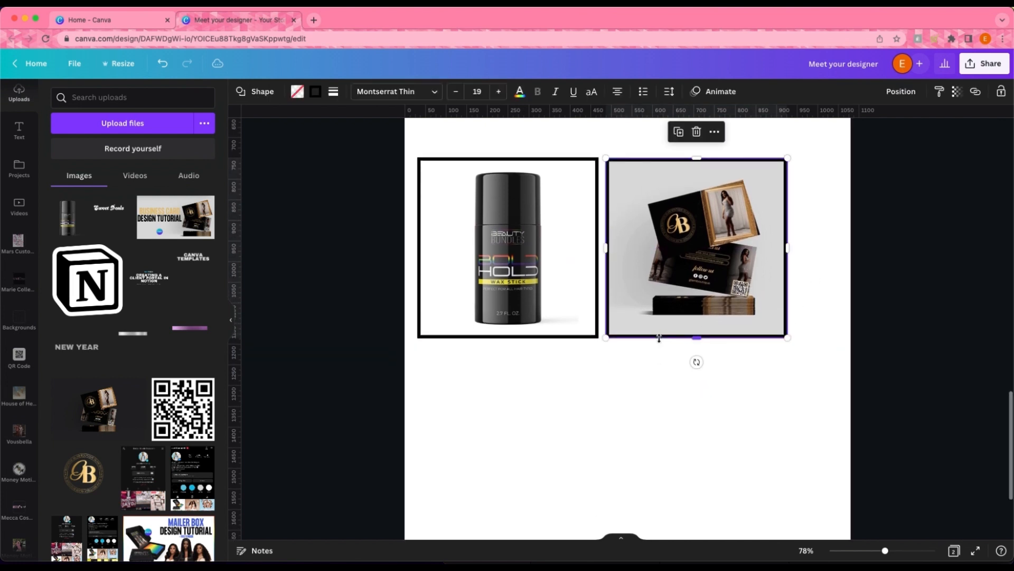
left_click(678, 132)
left_click_drag(692, 228, 694, 411)
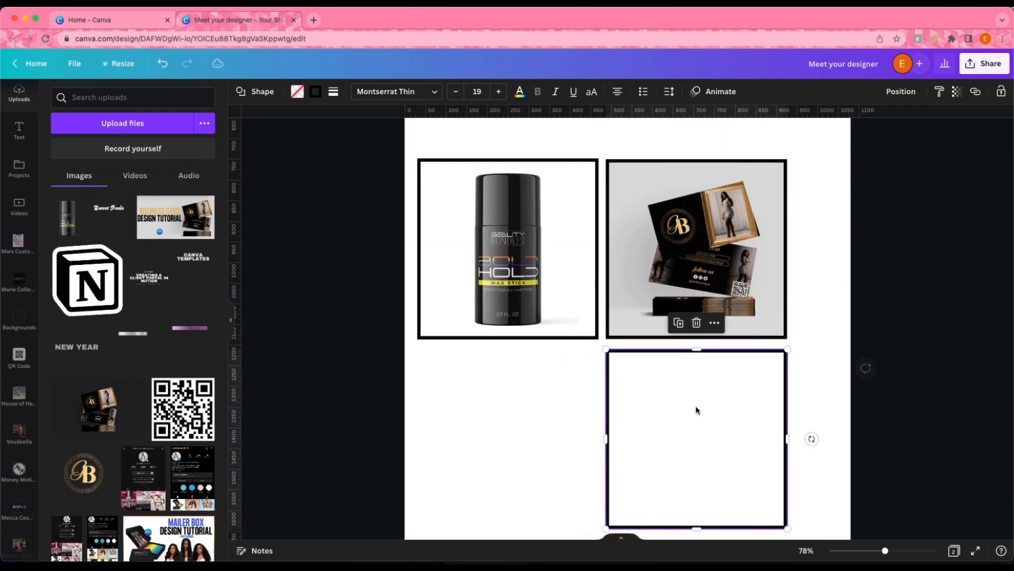
- Move the hair packaging bag mockup into the lower frame and rotate it slightly counterclockwise
scroll(737, 322, "up", 5)
left_click(759, 237)
left_click_drag(759, 237, 656, 253)
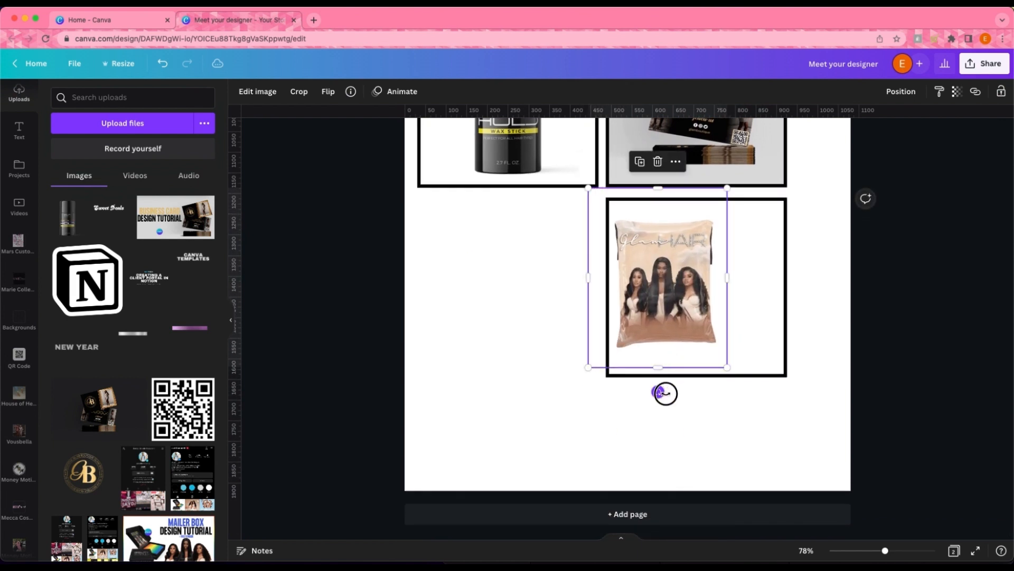
left_click_drag(666, 393, 676, 393)
left_click_drag(690, 297, 694, 299)
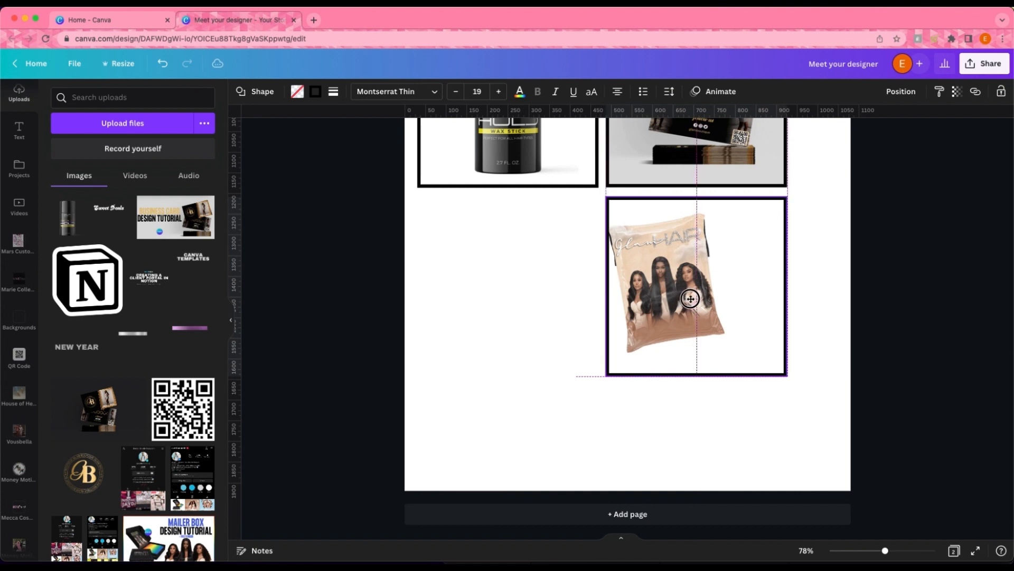
left_click(524, 301)
- Send the lower frame backward behind the hair bag and enlarge the bag to about 367 by 473 inside it
left_click(713, 263)
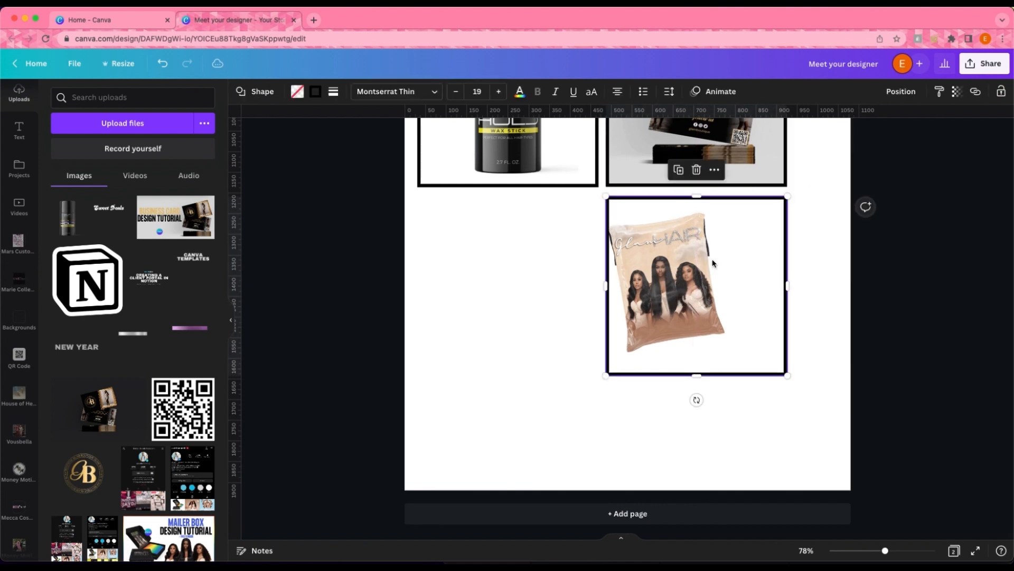
left_click(903, 91)
left_click(864, 127)
left_click(732, 333)
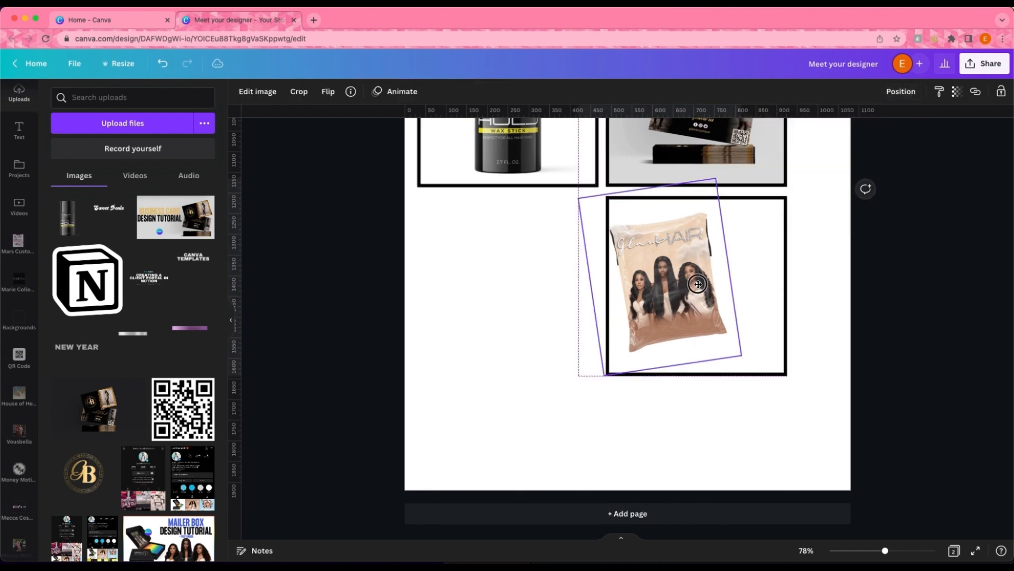
left_click_drag(747, 352, 761, 365)
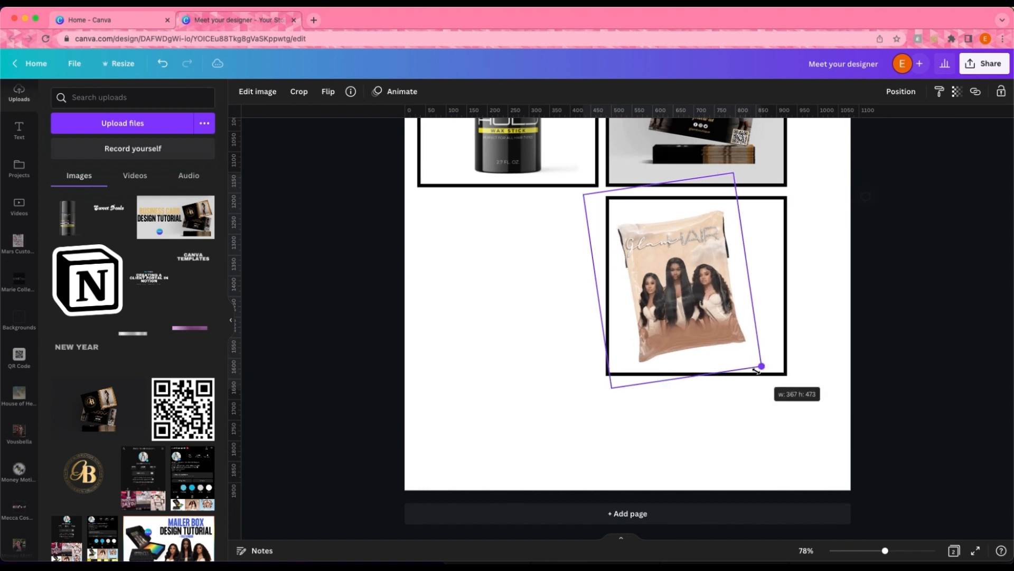
left_click_drag(689, 278, 683, 283)
- Duplicate the hair bag image, recrop the copy to show only the bag's back, and tilt it clockwise over the original
left_click(652, 158)
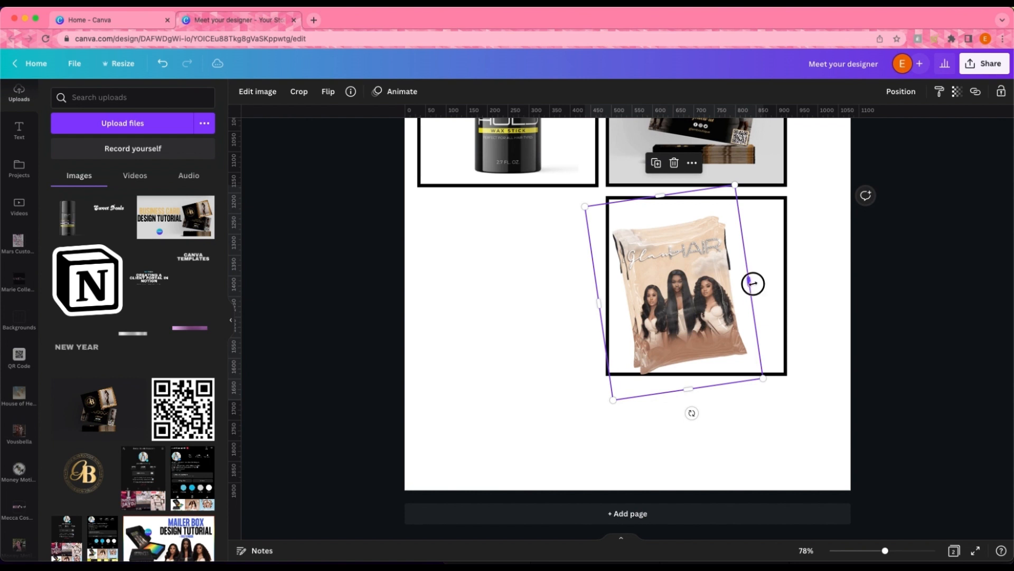
left_click_drag(753, 284, 888, 280)
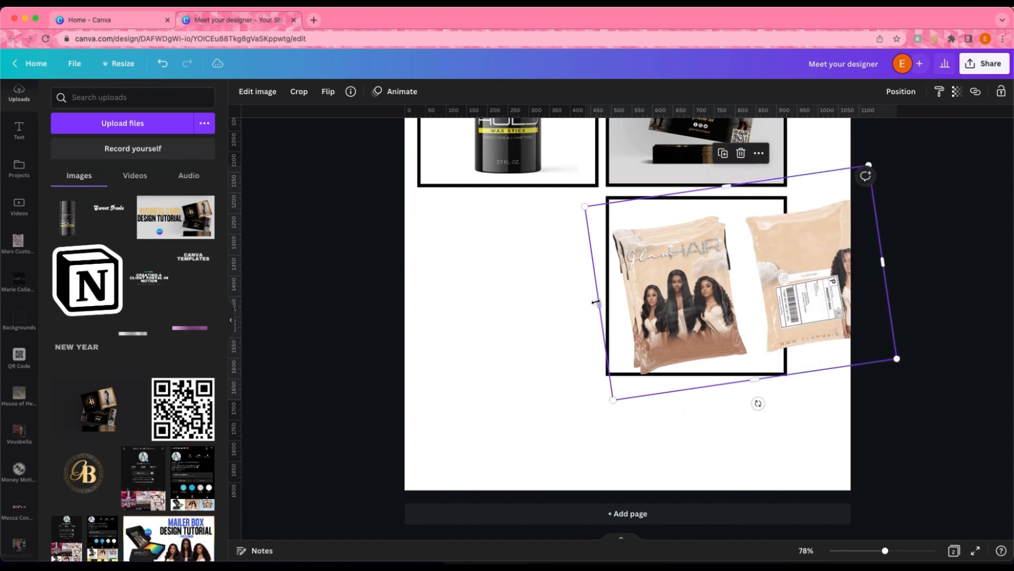
left_click_drag(596, 302, 718, 289)
left_click_drag(762, 396, 715, 389)
left_click_drag(749, 285, 727, 308)
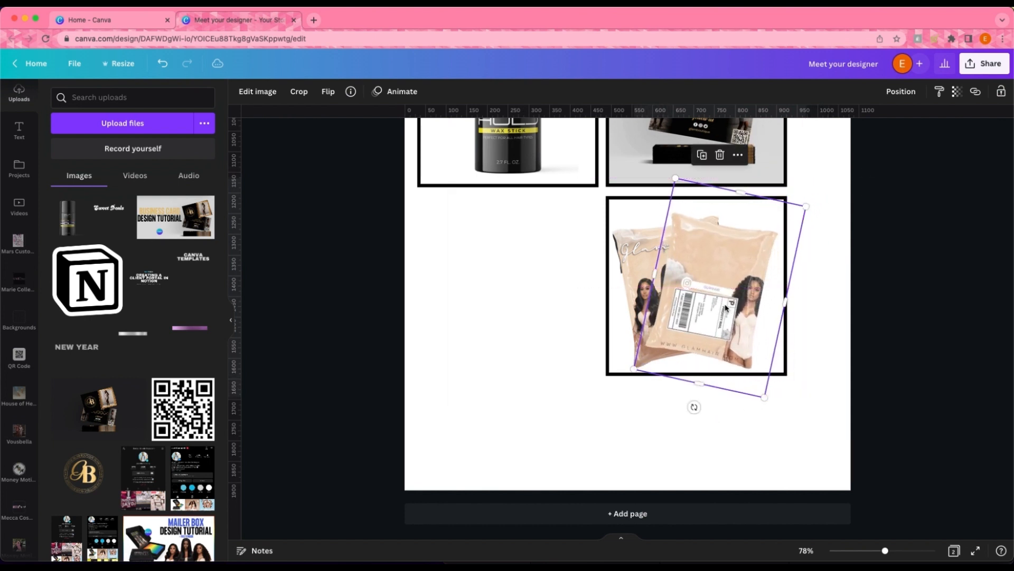
- Send the back-view hair bag backward so it sits behind the front-view bag
left_click(907, 98)
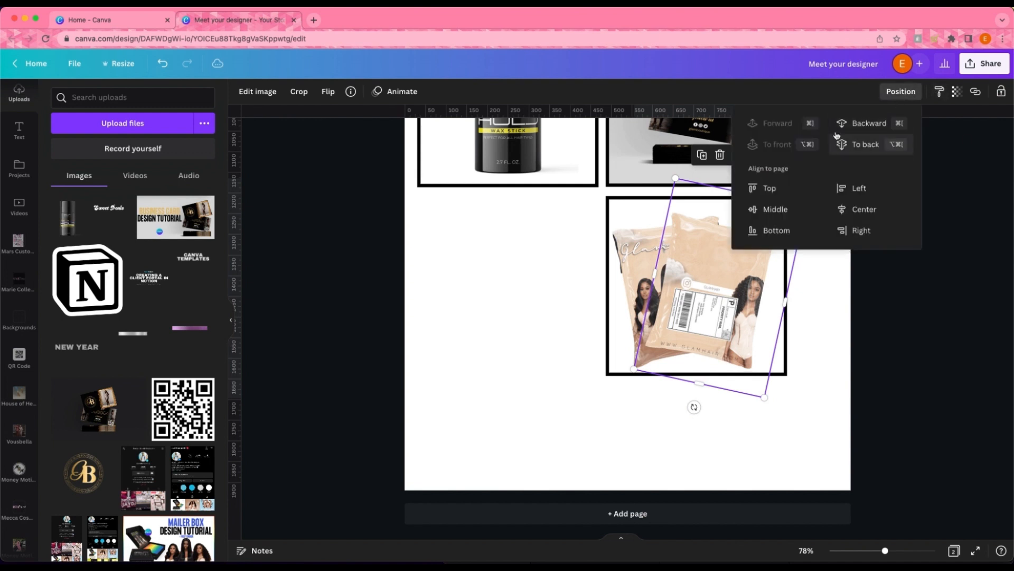
left_click(868, 126)
left_click(797, 439)
- Add a gray square and place it below the wax stick frame, beside the hair bag frame
scroll(831, 407, "up", 2)
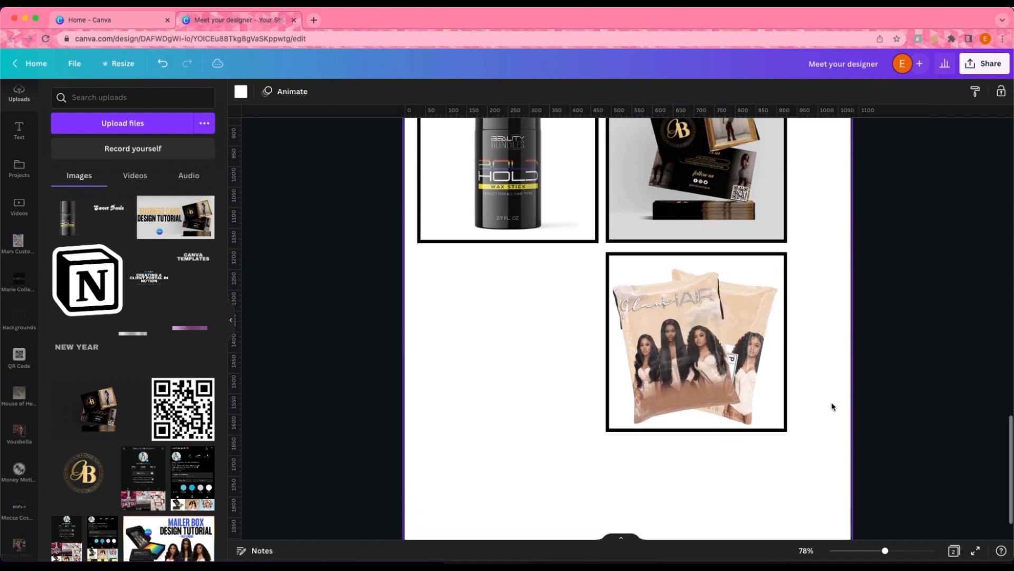
scroll(652, 227, "down", 1)
scroll(637, 244, "up", 1)
scroll(581, 259, "down", 1)
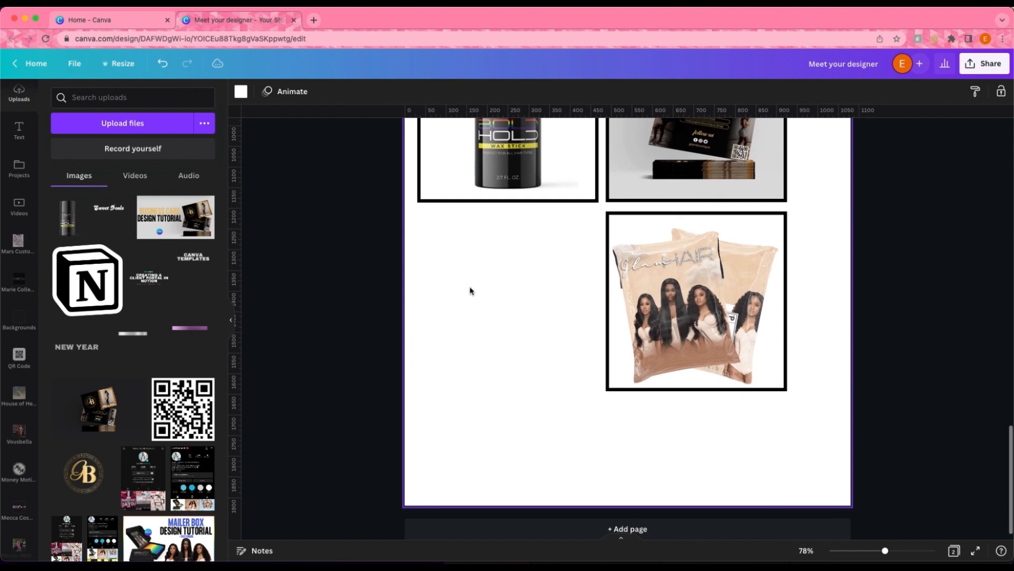
key("r")
scroll(488, 289, "up", 1)
left_click_drag(690, 169, 538, 333)
scroll(577, 359, "up", 1)
scroll(575, 359, "up", 1)
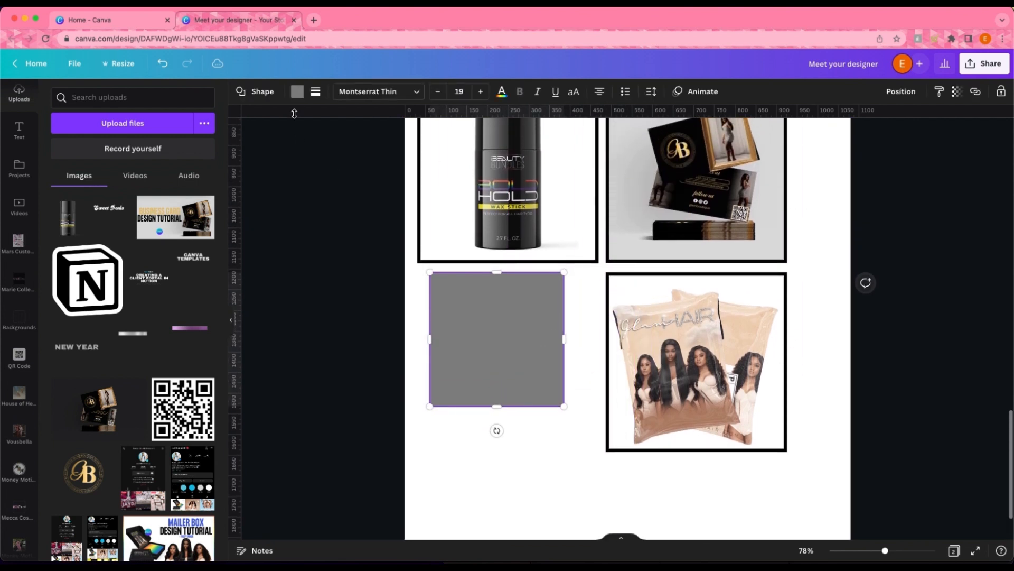
- Recolor the gray square to the light gray #DEDEDE sampled from the business card mockup's background
left_click(298, 91)
left_click(296, 90)
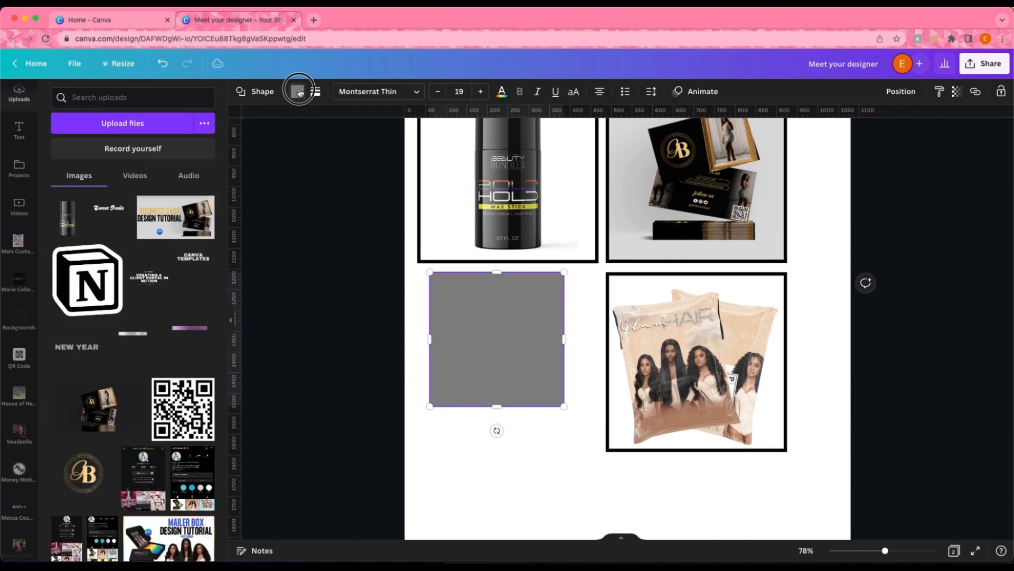
left_click(295, 91)
left_click(296, 97)
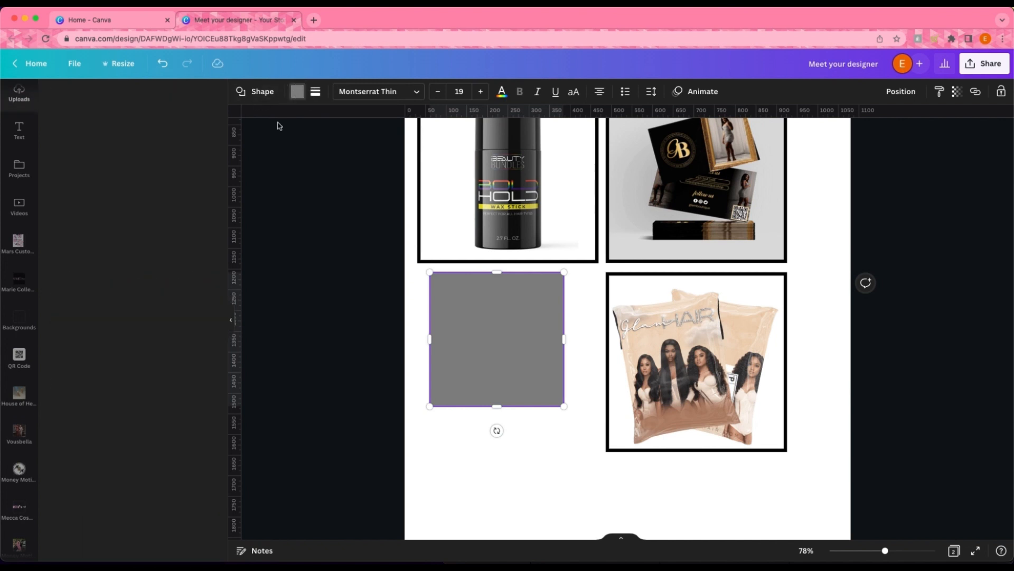
left_click(301, 97)
left_click(62, 147)
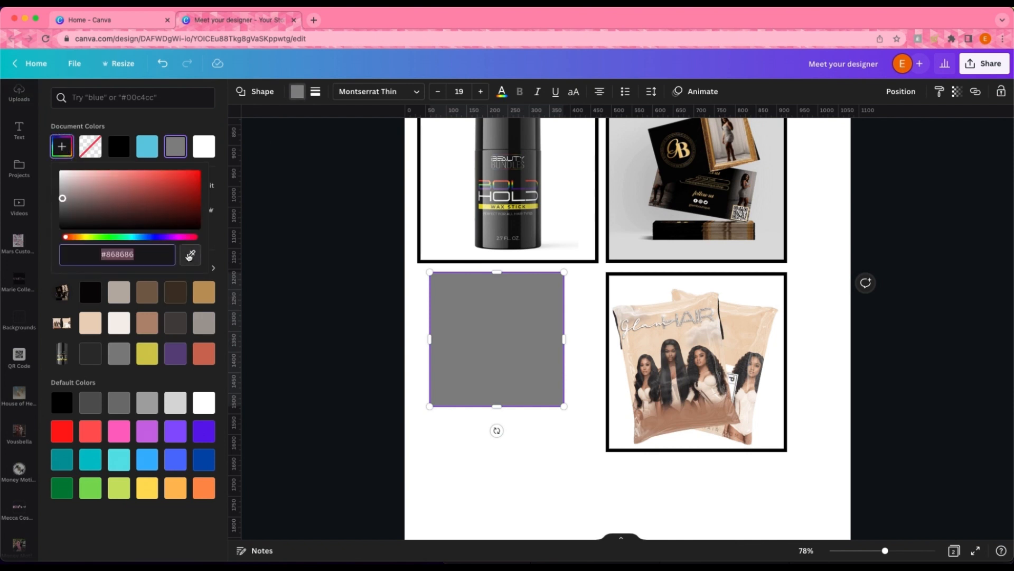
left_click(190, 255)
left_click(629, 240)
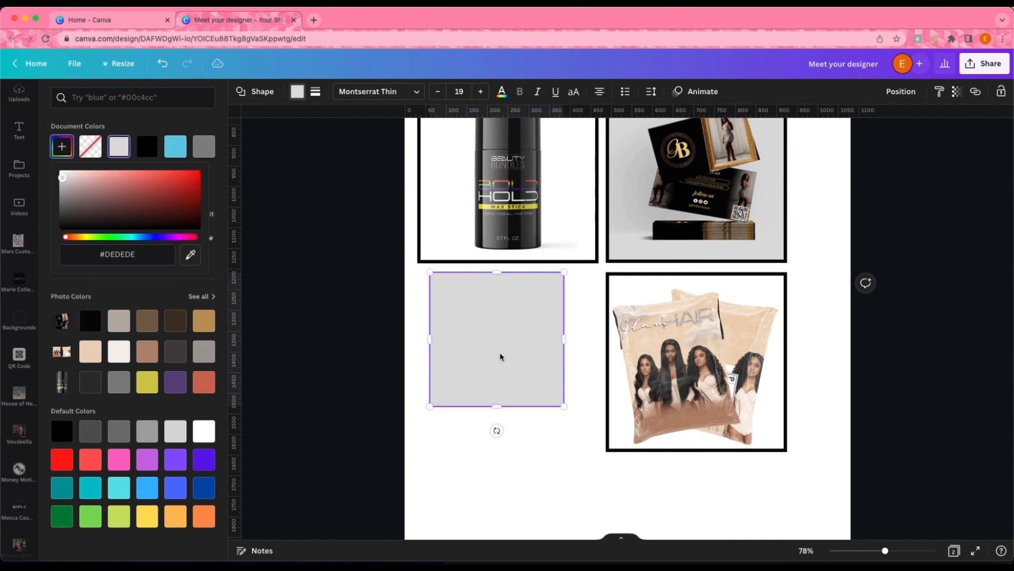
- Move the light gray square over the wax stick frame, stretch it to fit, and send it behind the product
left_click_drag(461, 353, 449, 188)
scroll(472, 243, "up", 2)
scroll(448, 189, "up", 1)
left_click_drag(487, 279, 487, 326)
left_click_drag(555, 236, 596, 235)
left_click(900, 91)
left_click(877, 127)
left_click(453, 410)
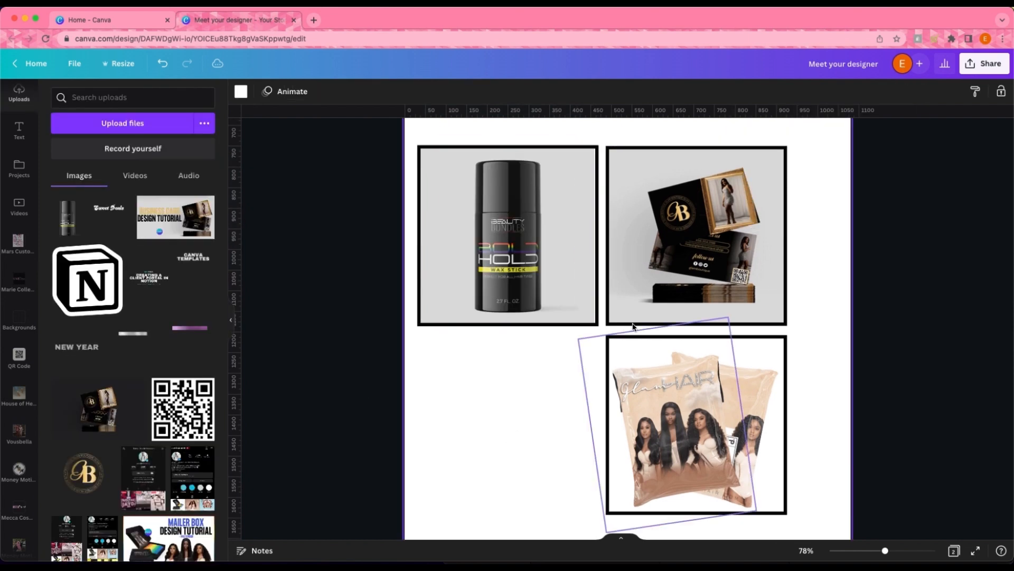
- Try to widen the gray square behind the wax stick toward the frame's right edge, and undo the change
left_click_drag(885, 550, 898, 550)
left_click(567, 336)
mouse_move(563, 208)
left_mouse_down()
mouse_move(551, 208)
mouse_move(575, 208)
left_mouse_up()
key("super+z")
left_click(509, 433)
scroll(509, 432, "down", 1)
key("super+minus")
key("super+minus")
key("super+minus")
key("super+minus")
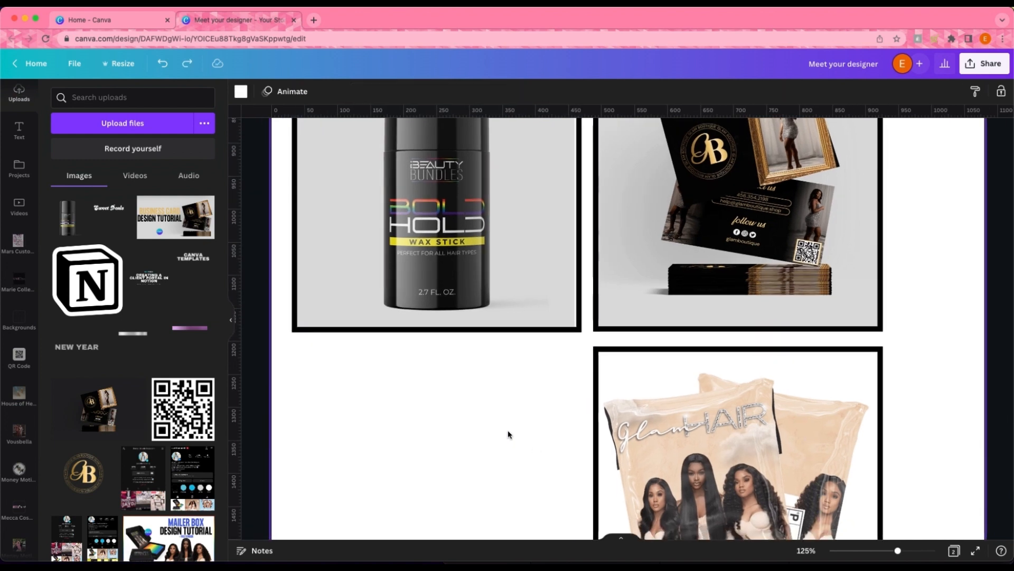
- Duplicate the wax stick's gray background square and place the copy over the hair bag frame
left_click(608, 227)
left_click(900, 92)
left_click(877, 127)
left_click(589, 232)
left_click(602, 235)
left_click_drag(606, 238, 606, 238)
left_click(533, 153)
- Extend the wax stick's gray square to the frame's right edge and send it backward behind the black border
left_click_drag(873, 551, 904, 550)
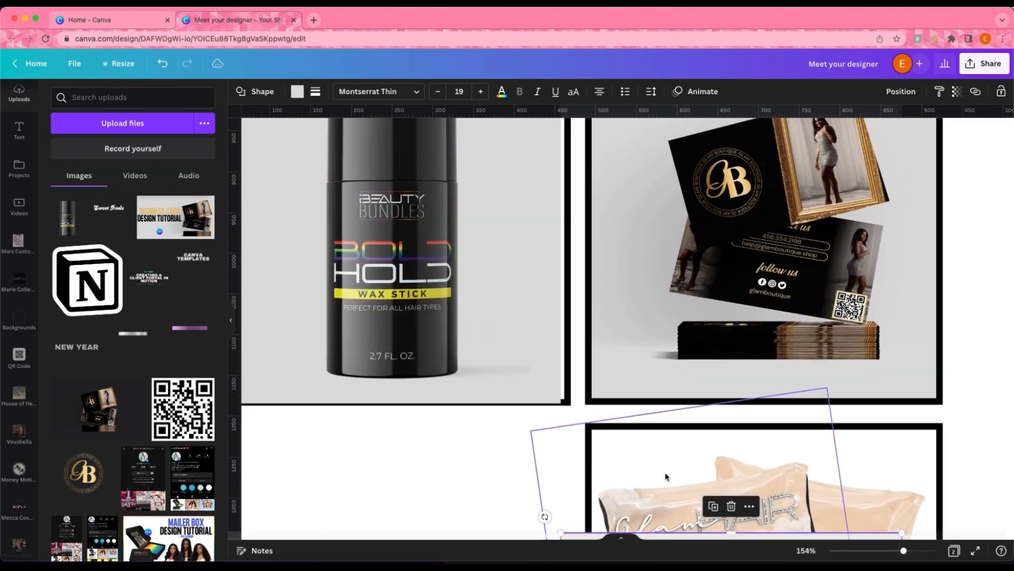
scroll(666, 475, "up", 1)
left_click(547, 339)
left_click_drag(562, 250, 566, 251)
left_click(901, 91)
left_click(869, 123)
left_click(423, 502)
scroll(449, 494, "up", 2)
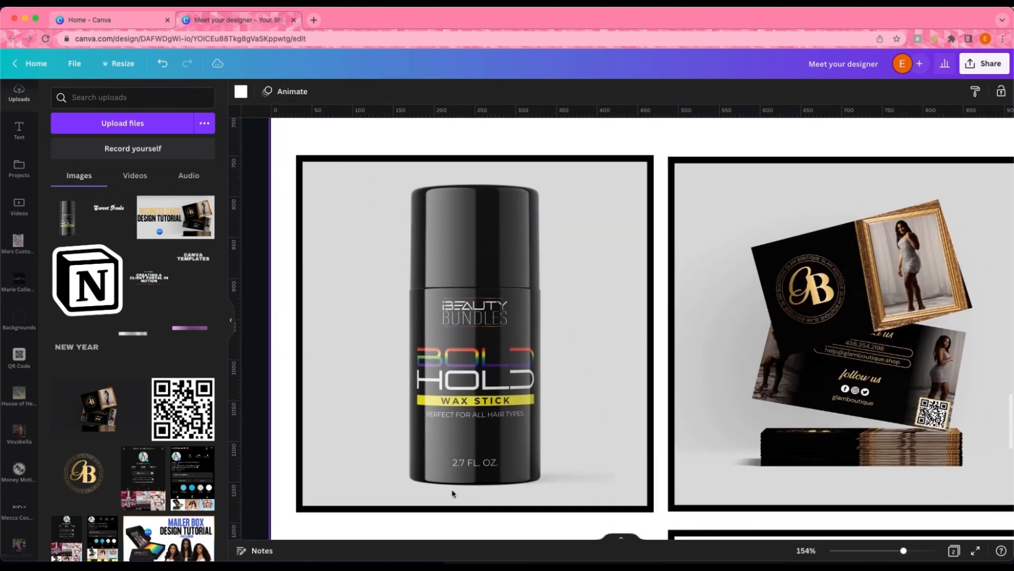
- Fit the copied gray square inside the hair bag frame and send it behind the bags and the border
scroll(476, 443, "down", 5)
scroll(493, 403, "right", 1)
left_click_drag(643, 455, 674, 350)
left_click_drag(874, 429, 882, 428)
left_click(901, 92)
left_click(874, 125)
left_click(957, 313)
- Examine how the gray background fits the edges of the hair bag frame
scroll(957, 313, "down", 2)
scroll(957, 312, "down", 1)
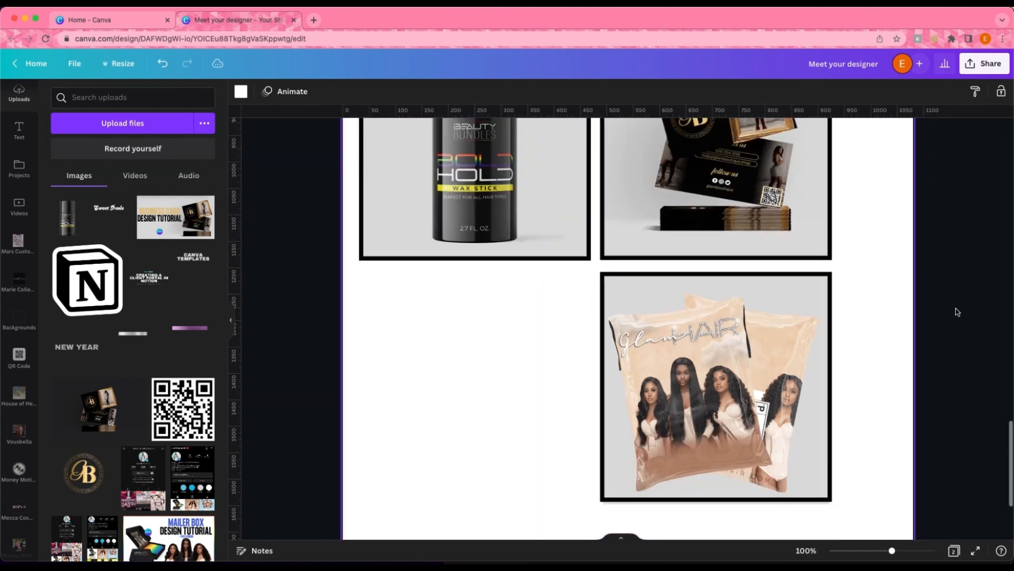
scroll(874, 401, "down", 3)
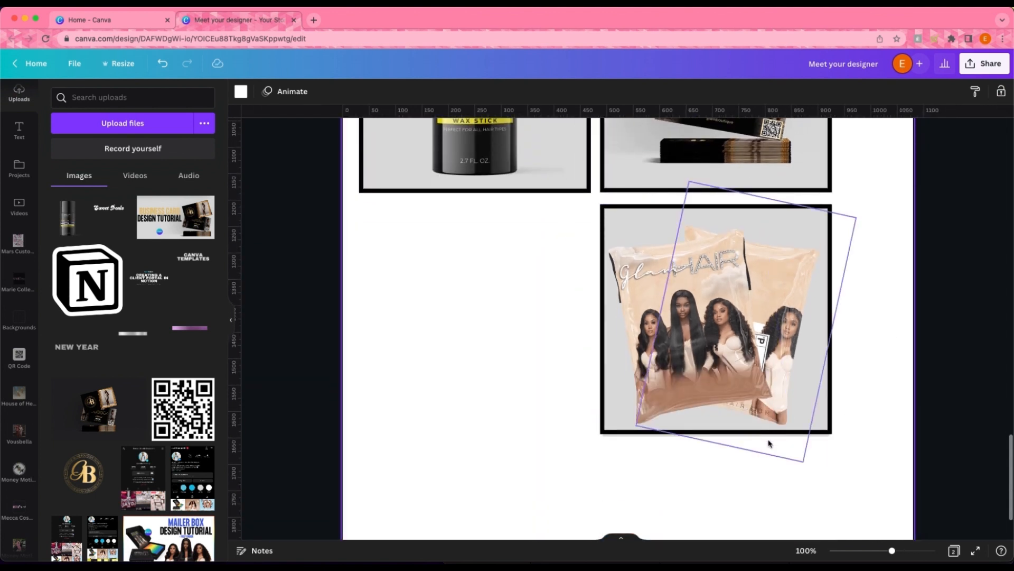
left_click(772, 438)
left_click(815, 458)
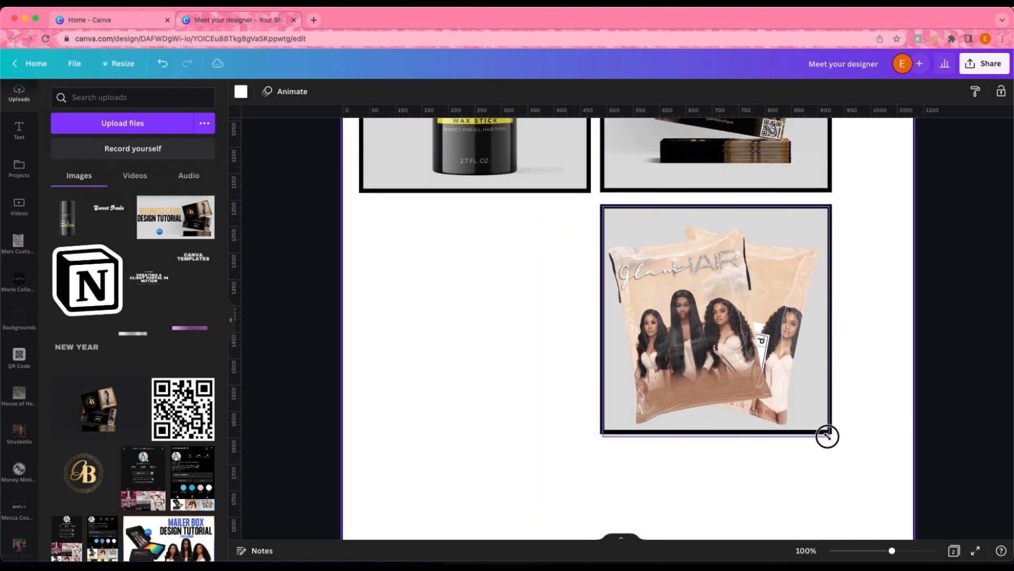
left_click(724, 435)
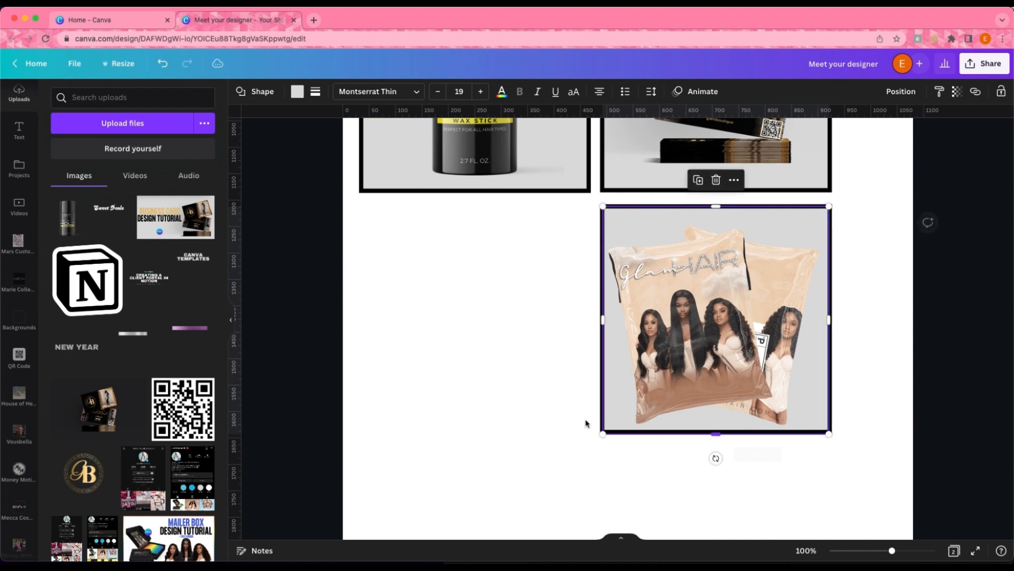
left_click(498, 394)
left_click(398, 386)
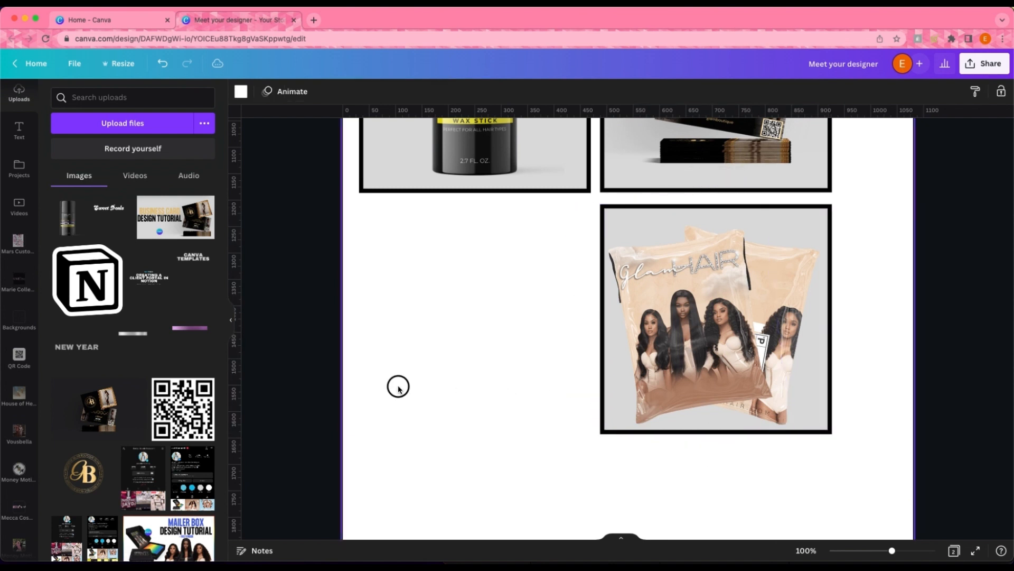
- Group each of the three product mockups with its own frame and gray background
left_click(882, 279)
left_click_drag(882, 279, 629, 322)
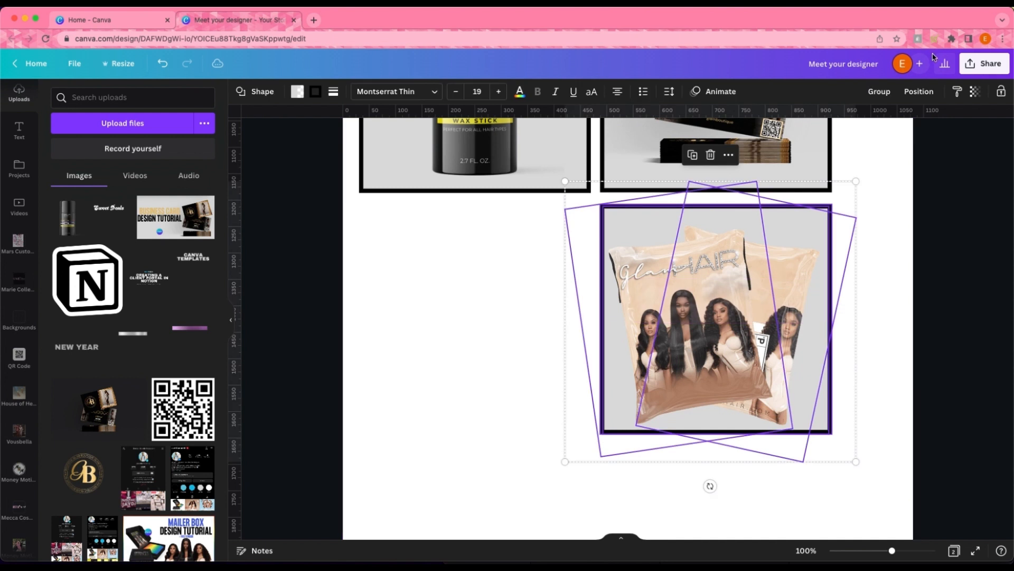
left_click(881, 93)
scroll(886, 190, "up", 3)
left_click_drag(884, 188, 708, 208)
left_click(883, 93)
left_click_drag(459, 381, 475, 184)
key("super+g")
scroll(573, 284, "up", 2)
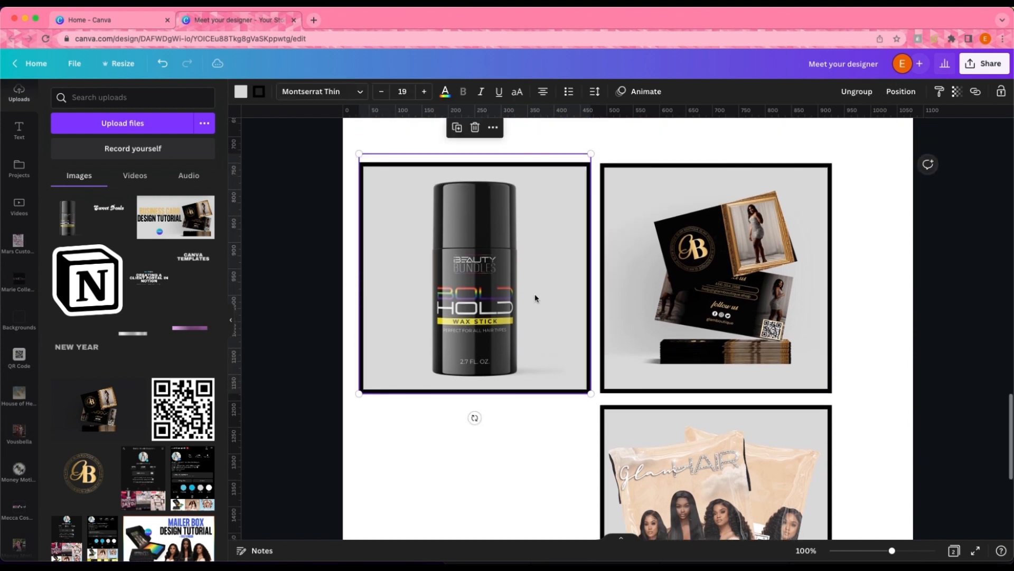
- Try shrinking the wax stick group and moving the business card group closer to it, and undo both changes
left_click_drag(561, 373, 525, 346)
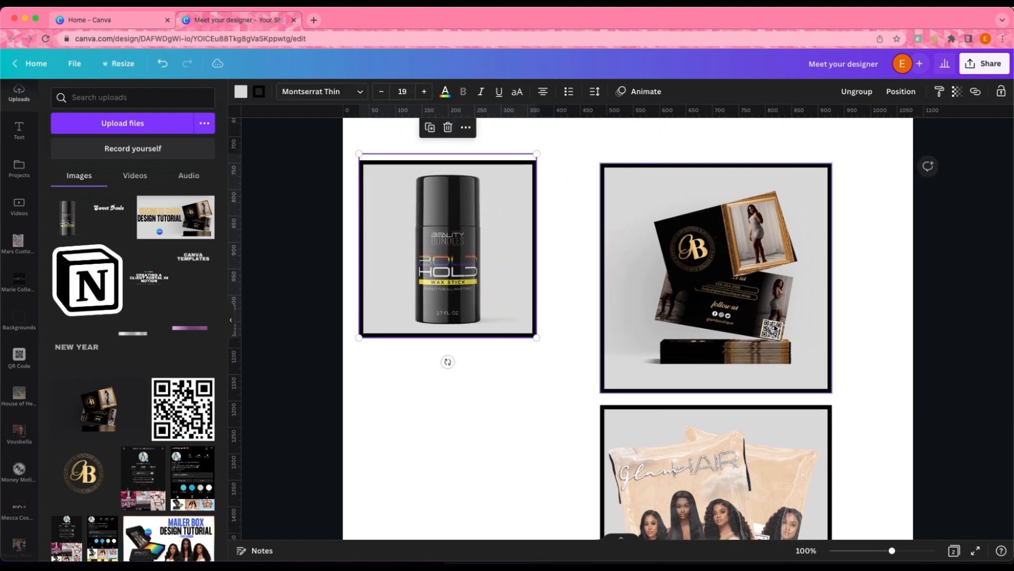
left_click_drag(751, 324, 697, 324)
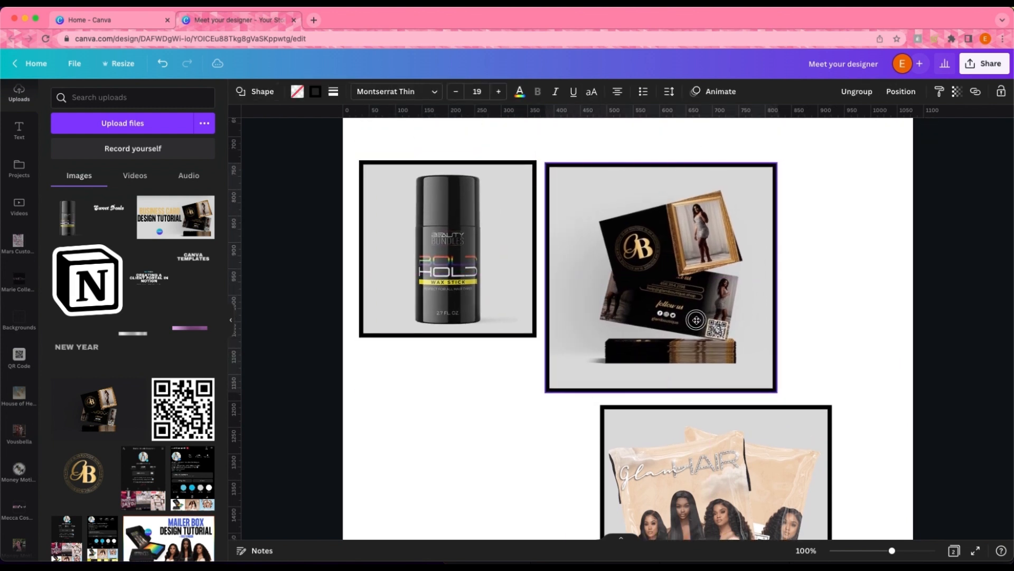
key("super+z")
key("super+z")
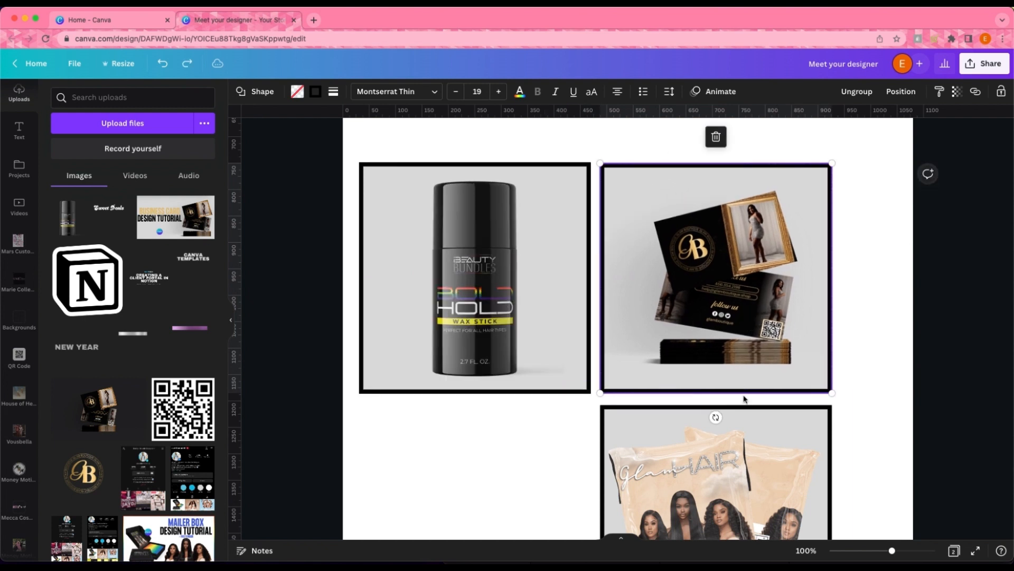
- Move the hair bag group beside the business card group and scale all three groups down together in one row
left_click_drag(730, 444, 963, 207)
key("Escape")
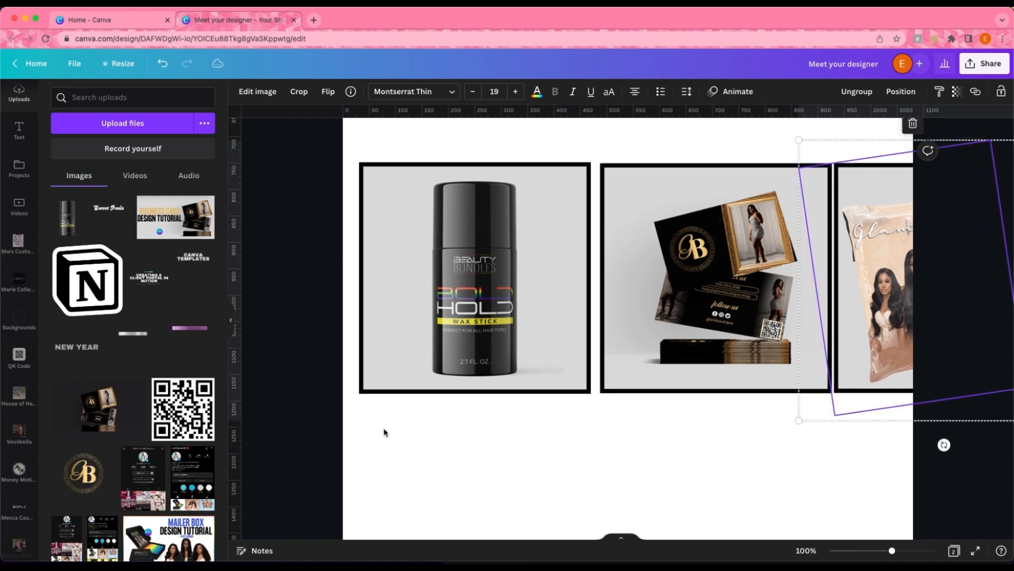
left_click_drag(385, 432, 940, 350)
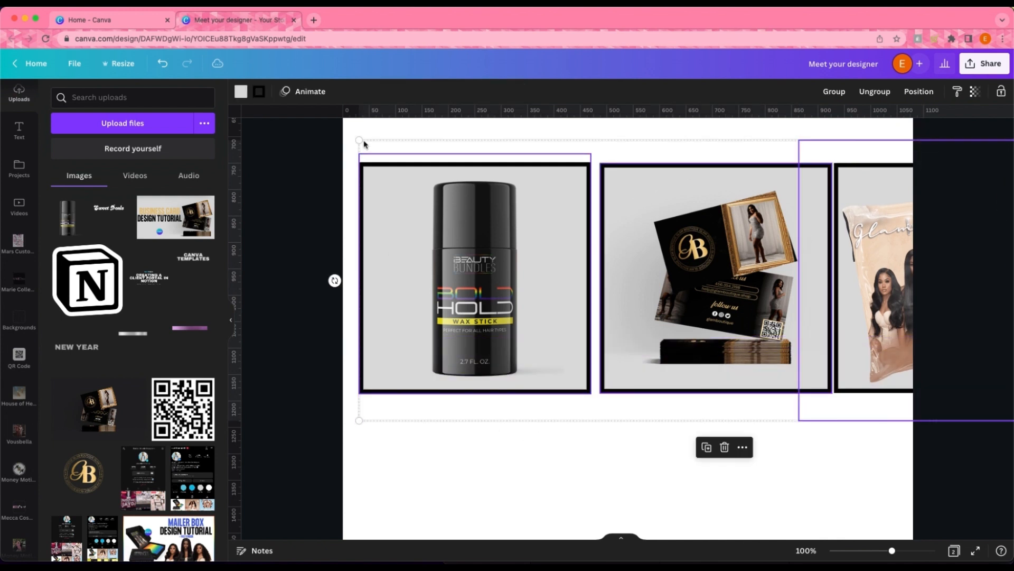
left_click_drag(365, 142, 664, 257)
- Move the row of three mockups onto page 1 below the Shop Flyers section and enlarge it to nearly page width
left_click_drag(751, 334, 537, 271)
scroll(616, 403, "up", 4)
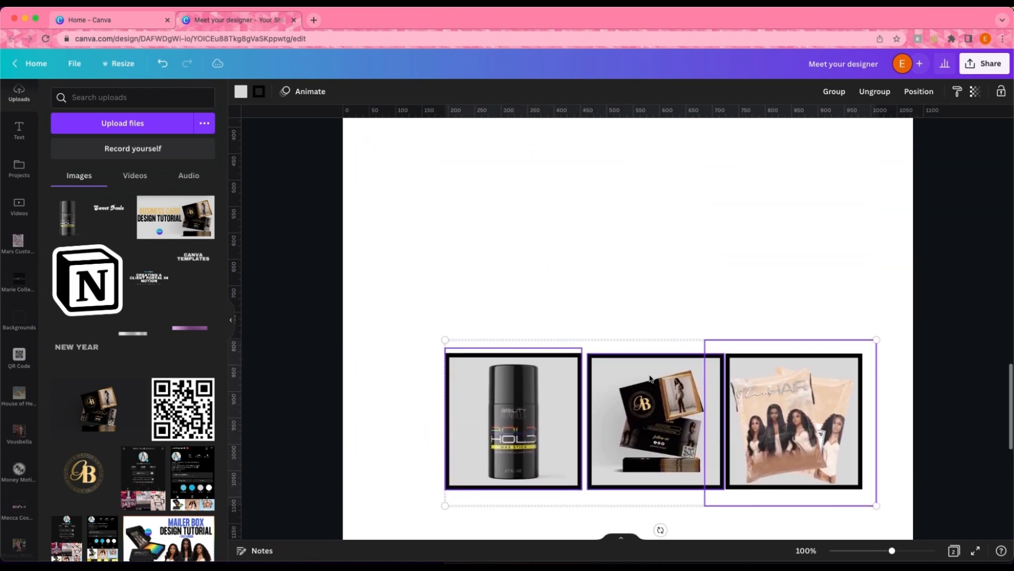
left_click_drag(664, 412, 578, 307)
scroll(627, 279, "down", 10)
scroll(600, 227, "up", 5)
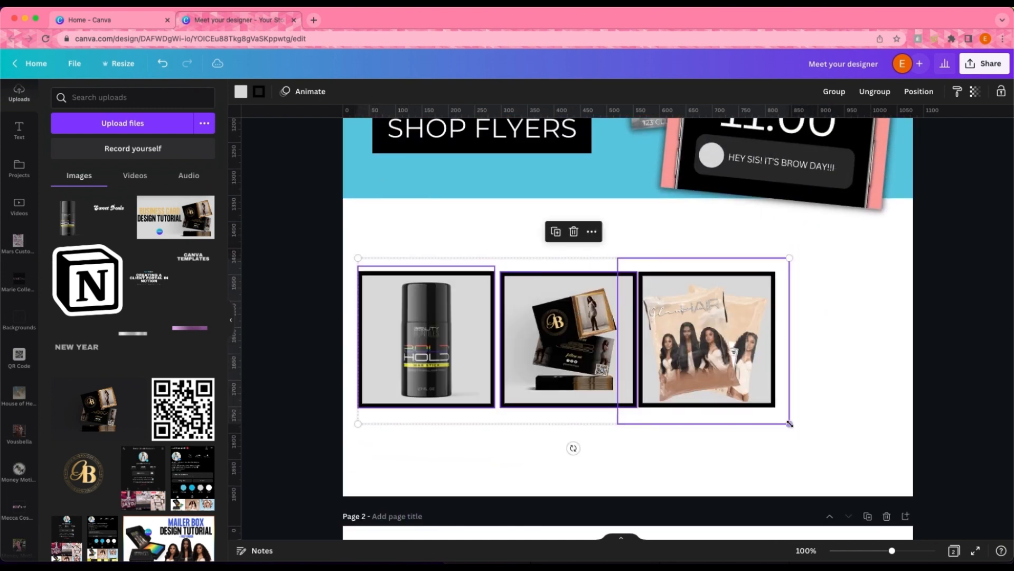
left_click_drag(794, 425, 874, 453)
left_click(287, 254)
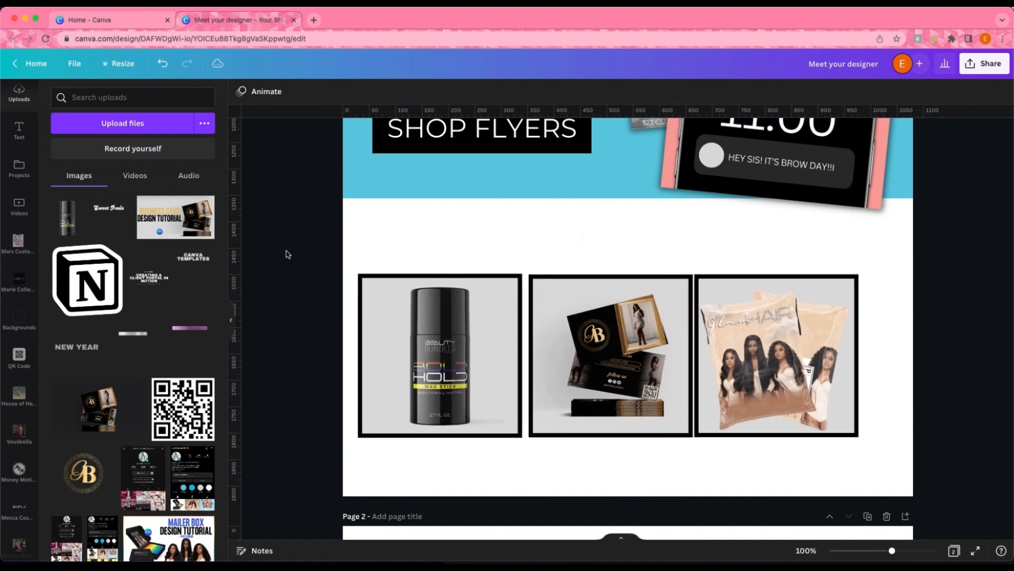
- Raise the three mockup groups one by one closer to the blue section, keeping them in a row
left_click_drag(422, 373, 422, 331)
scroll(421, 333, "up", 3)
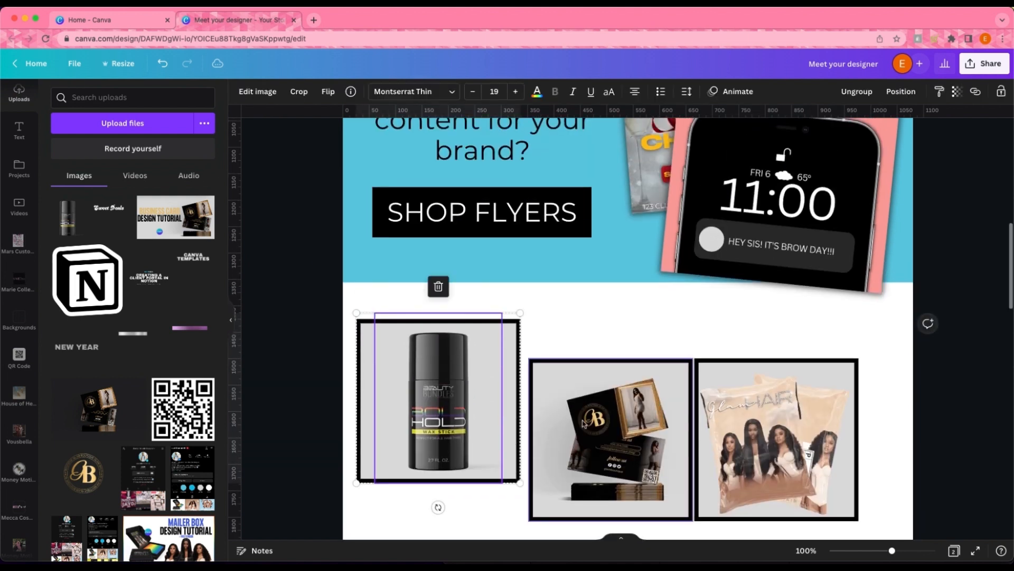
left_click_drag(585, 423, 592, 390)
scroll(592, 389, "up", 1)
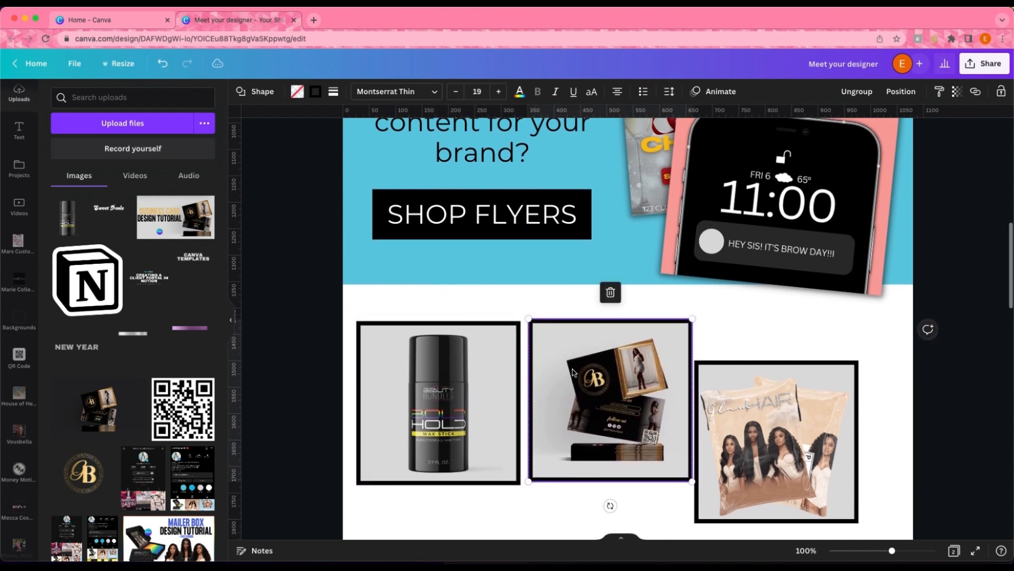
key("Down")
key("Down")
left_click_drag(779, 450, 802, 414)
- Tidy up the spacing of the three mockup groups and align them by their bottom edges
left_click_drag(966, 453, 280, 385)
left_click(918, 92)
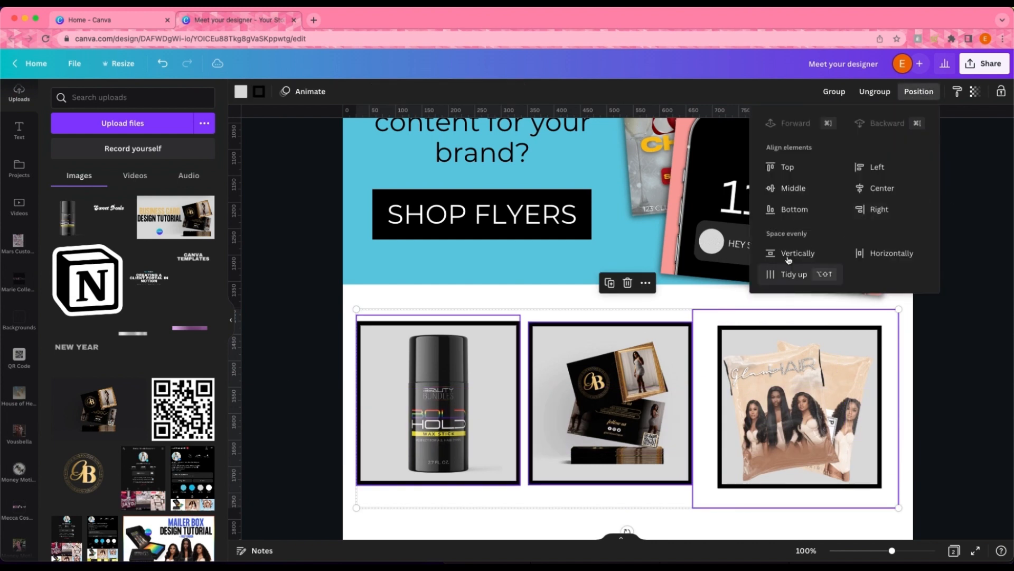
left_click(788, 275)
left_click(795, 208)
left_click(829, 403)
- Reposition the hair bag group in the row and align the bottoms of the mockup groups again
left_click_drag(829, 403, 824, 417)
scroll(824, 417, "down", 2)
left_click_drag(960, 351, 449, 389)
left_click(919, 92)
left_click(796, 209)
left_click(831, 420)
- Move the hair bag group level with the business card frame and nudge it to set the gap between them
left_click_drag(830, 272, 810, 292)
left_click_drag(895, 552, 904, 550)
left_click(738, 430)
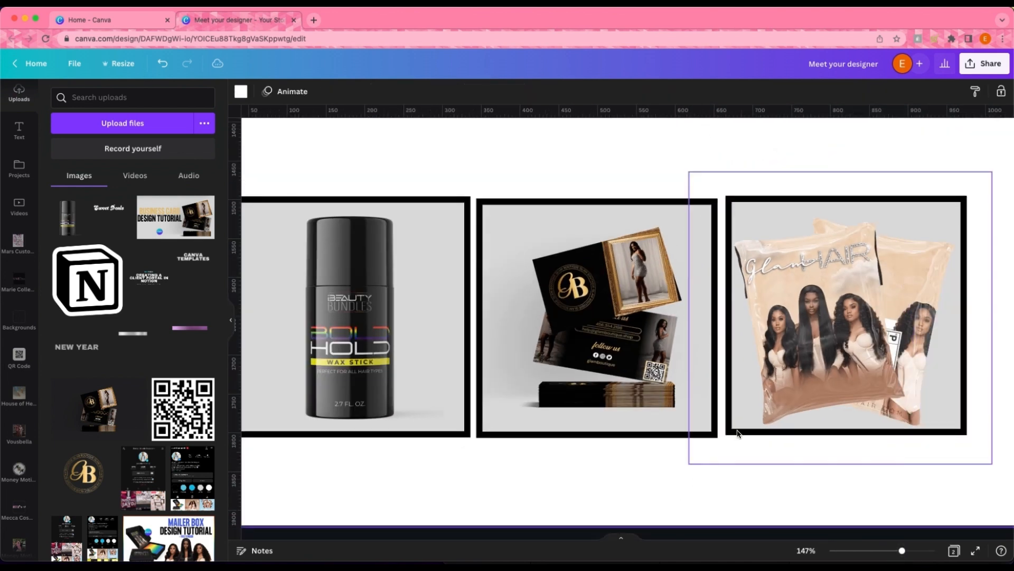
key("Left")
key("Left")
key("Up")
key("Right")
key("Right")
key("Right")
key("Right")
key("Right")
key("Right")
key("Right")
key("Right")
key("Right")
key("Right")
key("Right")
key("Right")
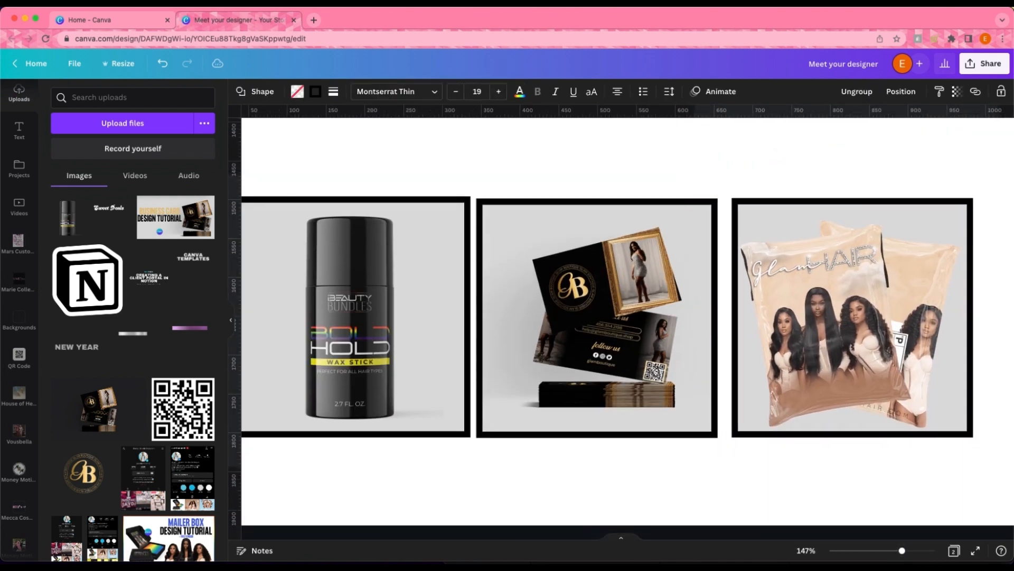
- Nudge the framed wax stick image left to even out the gaps between the three product frames
left_click(442, 415)
key("Down")
key("Left")
key("Left")
key("Left")
key("Left")
key("Left")
key("Left")
key("Left")
key("Left")
key("Left")
key("Left")
key("Left")
key("Left")
key("Left")
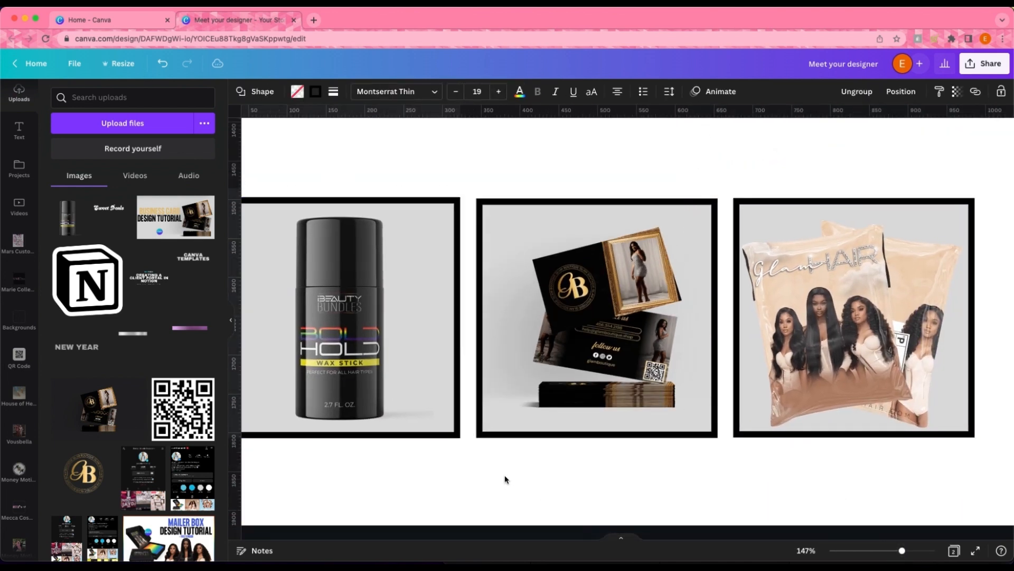
- Group the three framed product images into a single element
left_click_drag(902, 550, 891, 550)
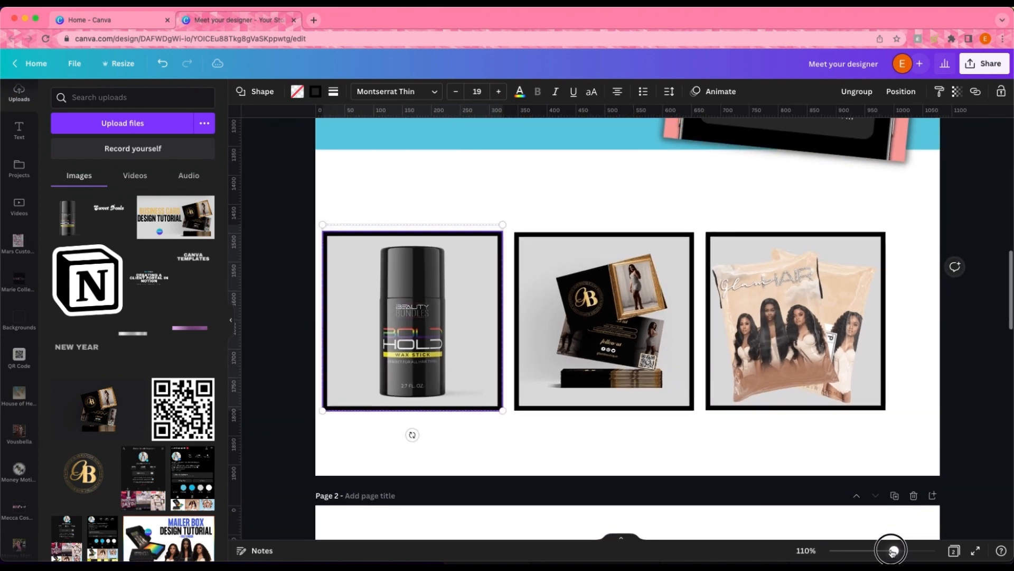
left_click_drag(325, 397, 783, 362)
left_click(848, 93)
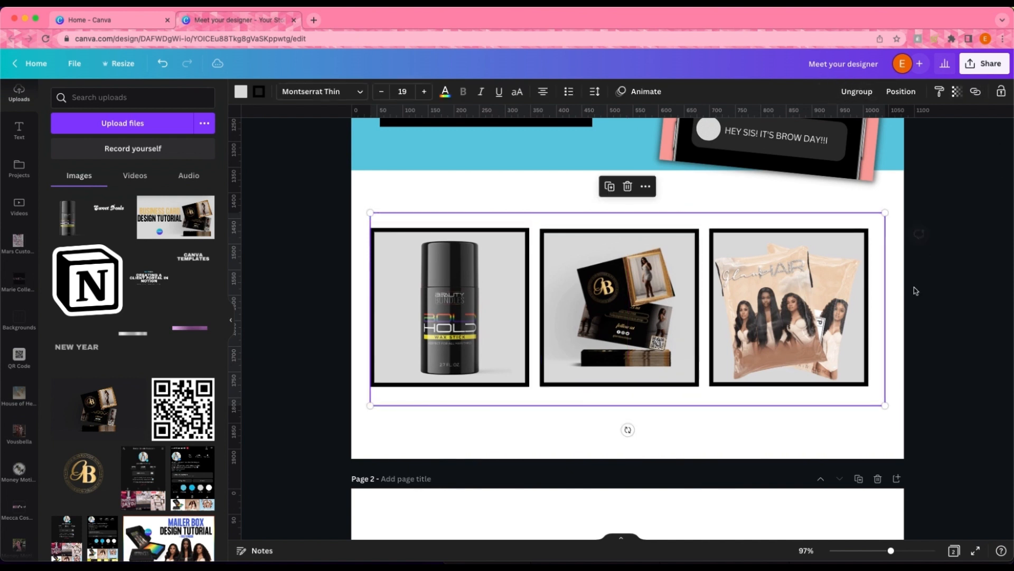
left_click(935, 343)
left_click(607, 335)
left_click(968, 395)
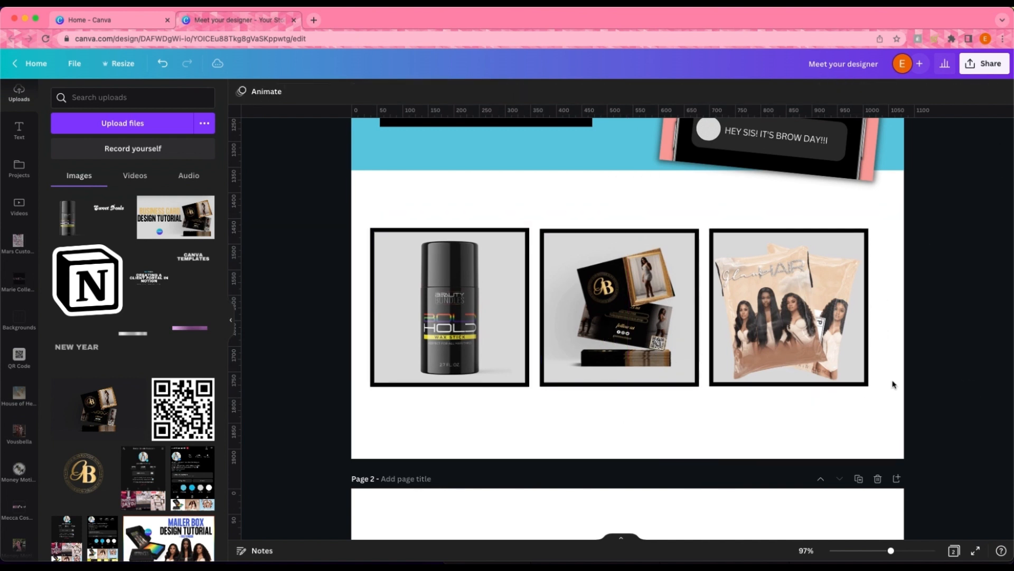
- Move the grouped product images slightly upward, closer to the blue flyer section
left_click_drag(755, 321, 754, 304)
left_click(934, 324)
scroll(934, 323, "down", 1)
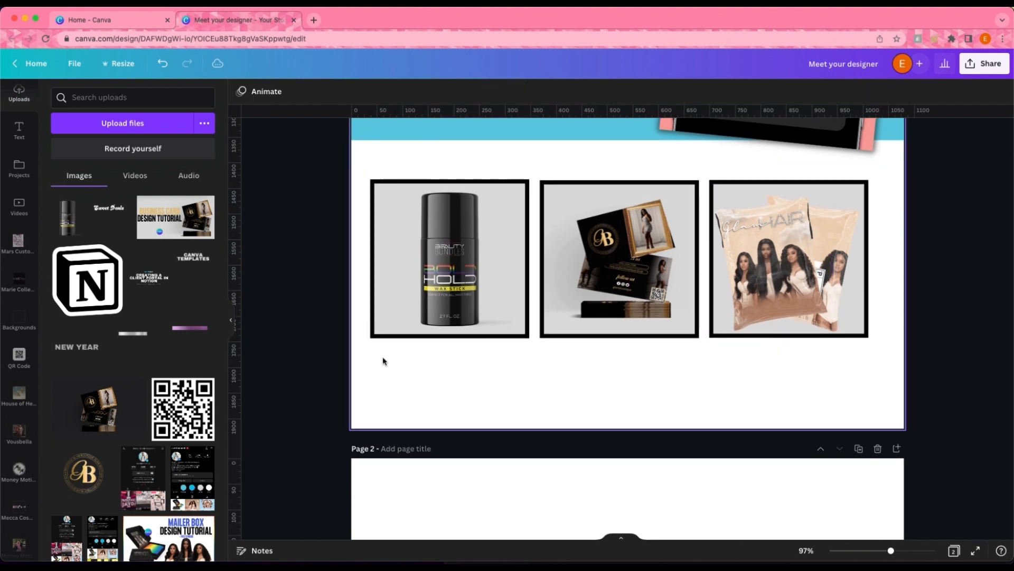
scroll(704, 389, "up", 1)
left_click(562, 312)
scroll(607, 338, "down", 2)
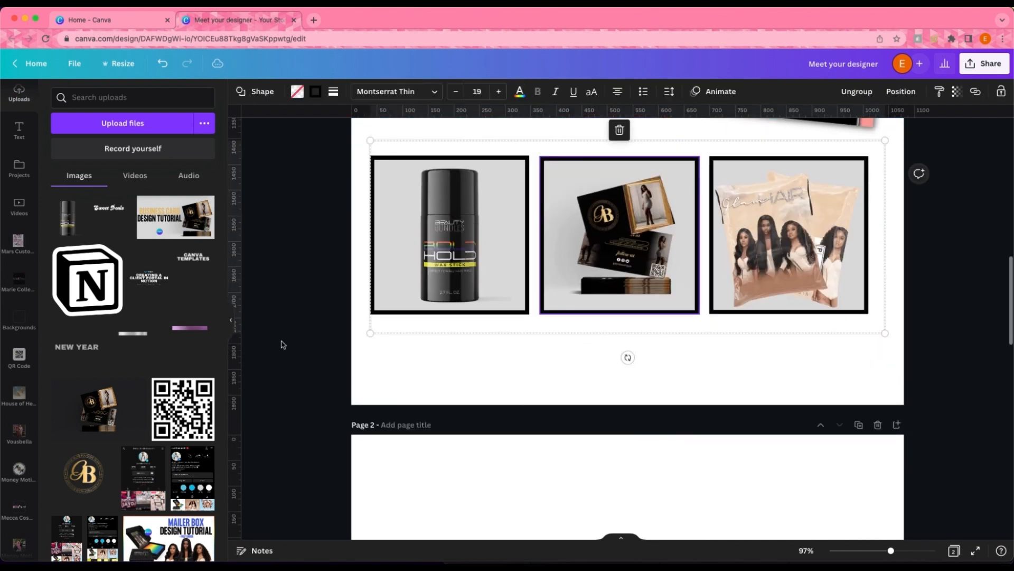
- Add a grey square to the page and place it just below the wax stick image
left_click(301, 345)
scroll(301, 345, "down", 1)
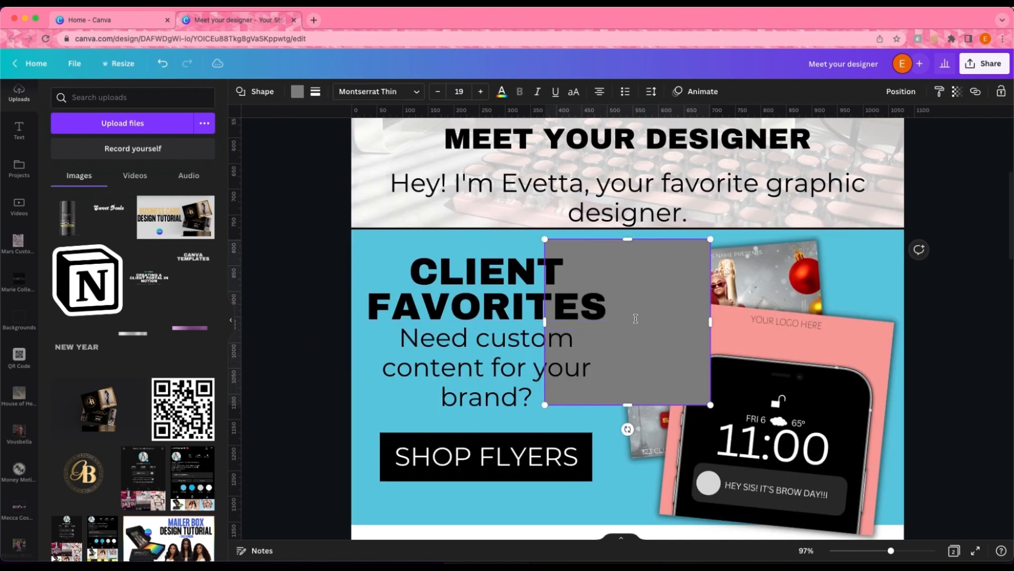
left_click_drag(665, 303, 487, 247)
scroll(486, 248, "up", 2)
scroll(459, 253, "up", 1)
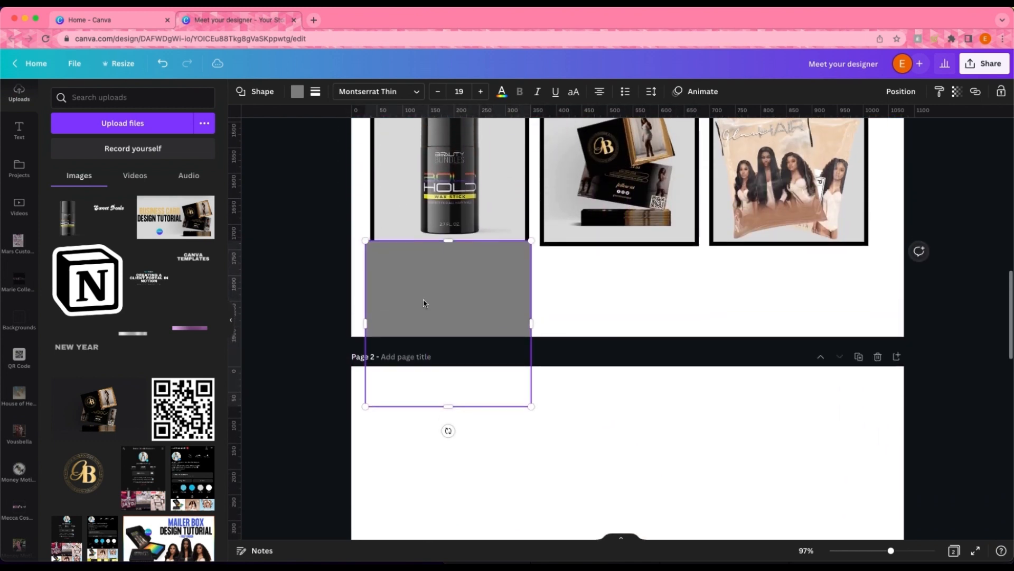
left_click_drag(431, 295, 443, 305)
- Resize the grey square into a thin horizontal bar about as wide as the wax stick frame
left_click_drag(448, 419, 448, 280)
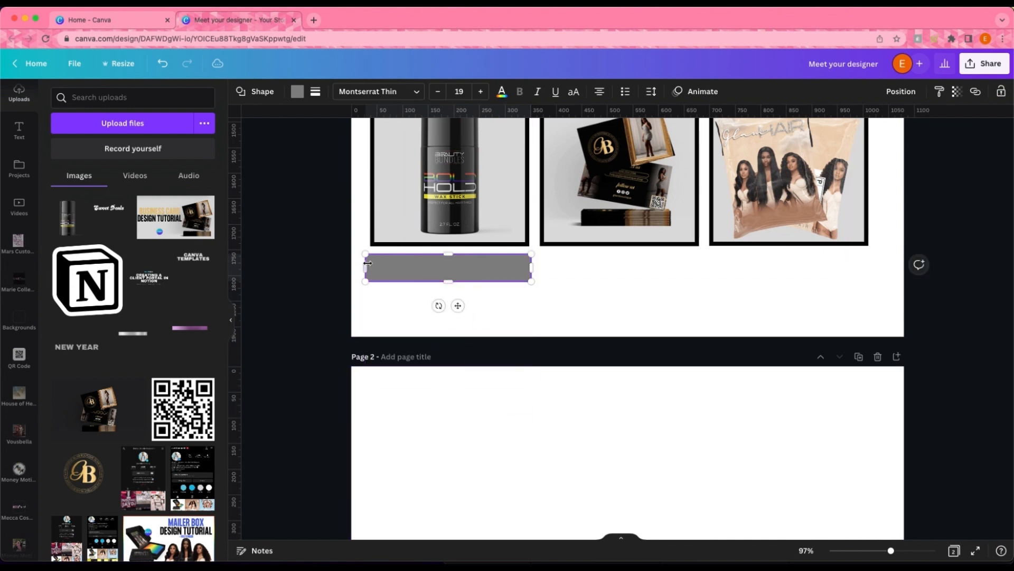
left_click_drag(377, 266, 373, 265)
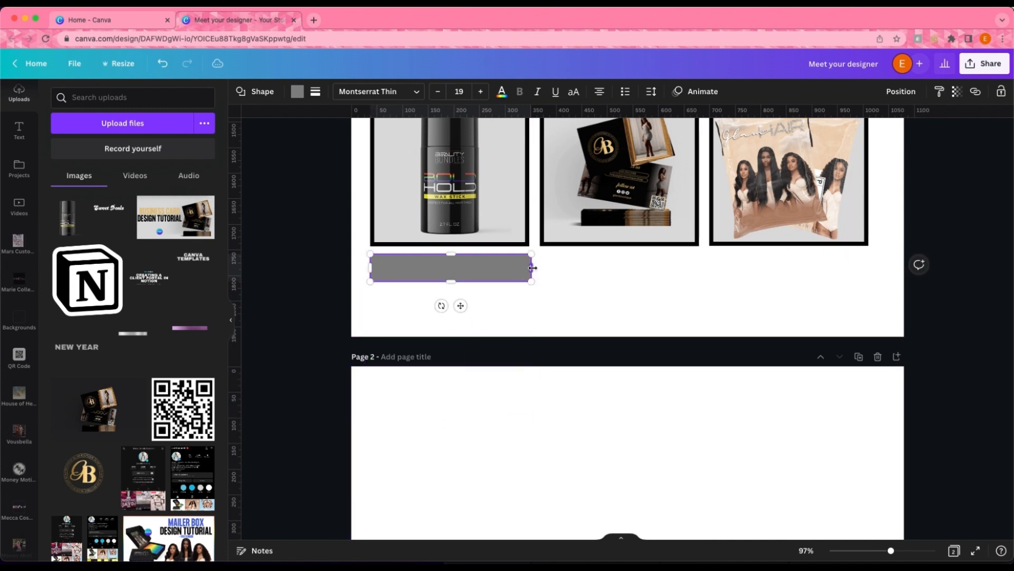
left_click_drag(533, 268, 531, 268)
scroll(449, 211, "up", 2)
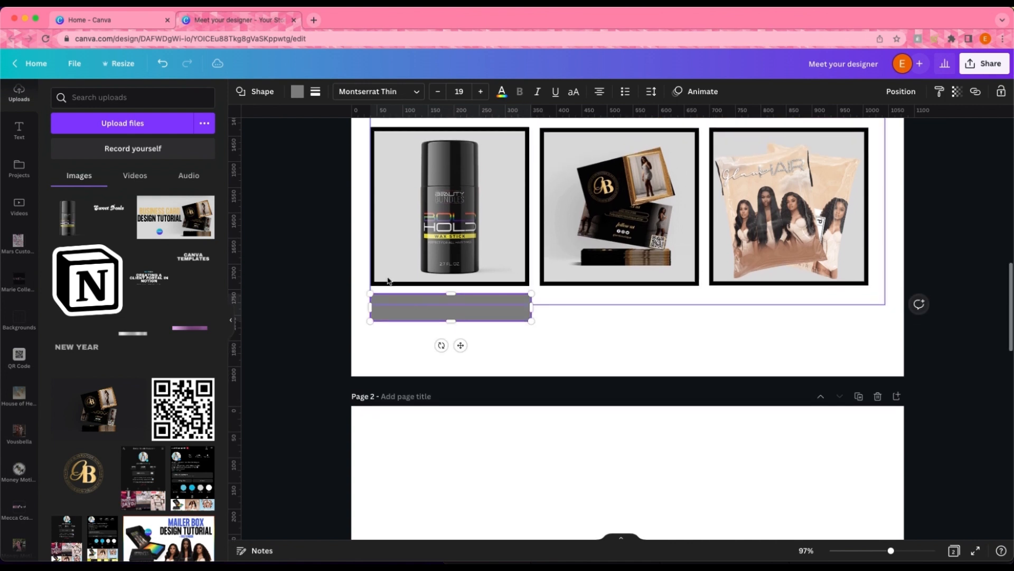
- Give the bar a solid black border with weight 8 and make its fill transparent
left_click(315, 91)
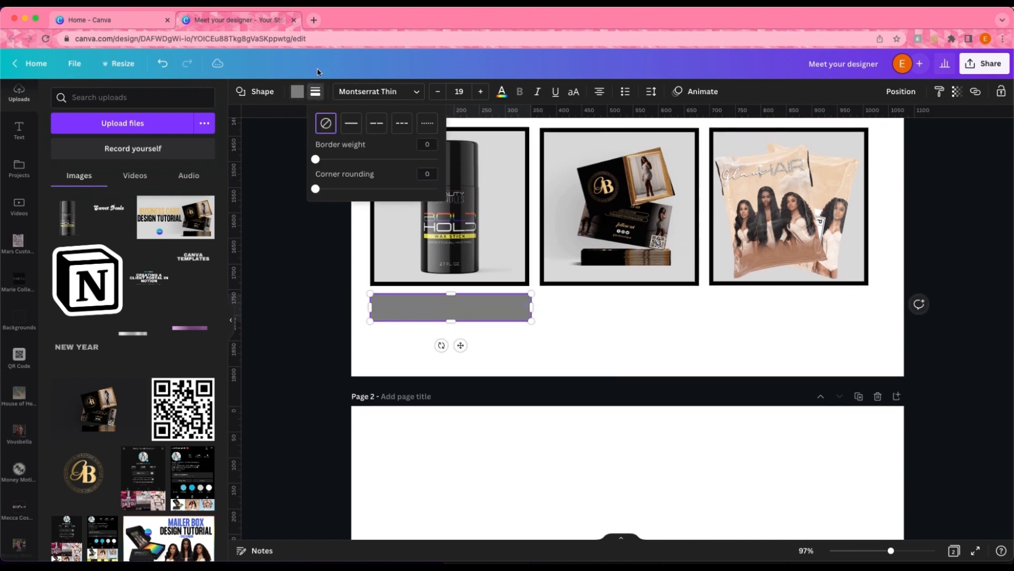
left_click(351, 125)
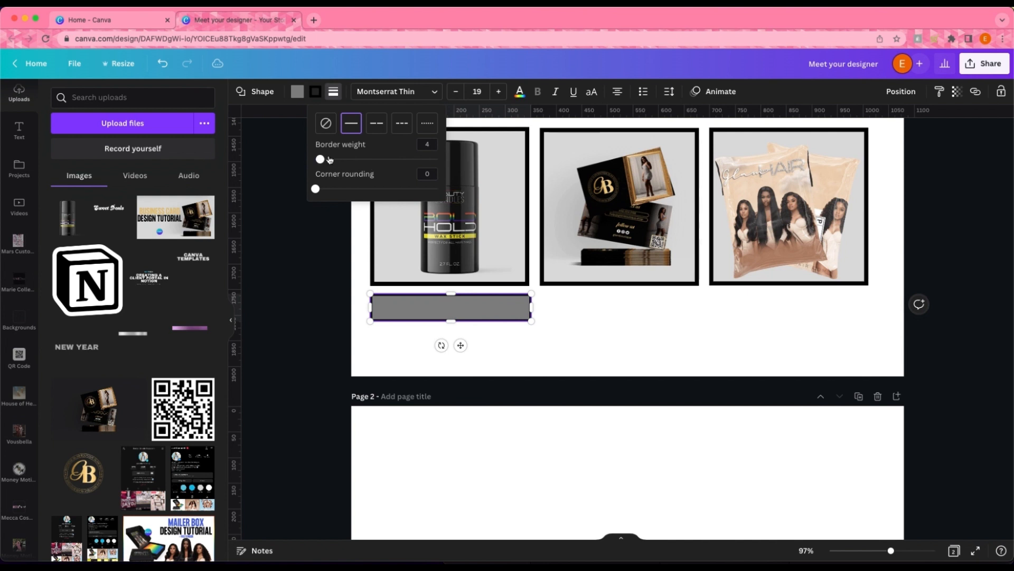
left_click_drag(329, 159, 324, 159)
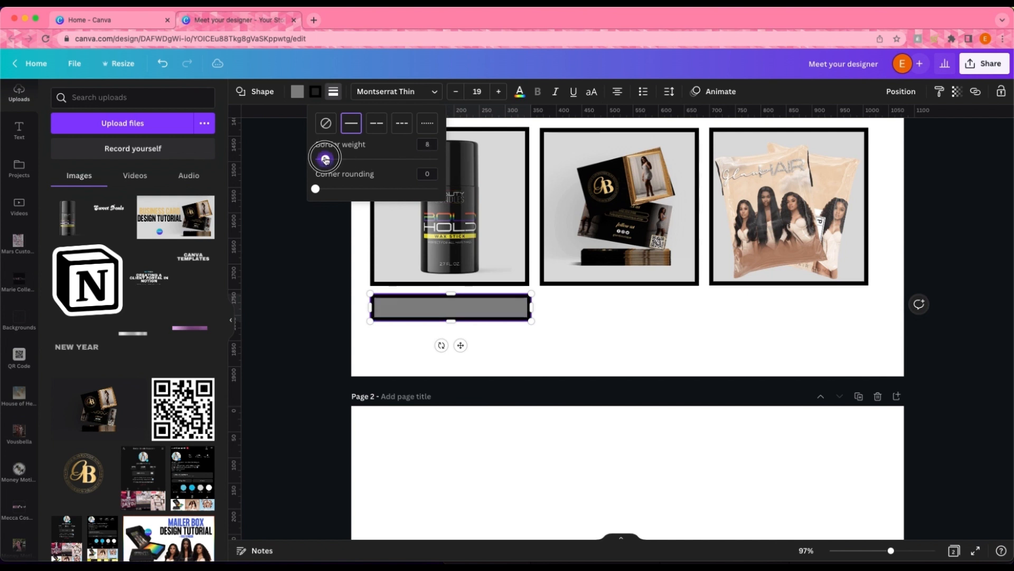
left_click(297, 92)
left_click(119, 146)
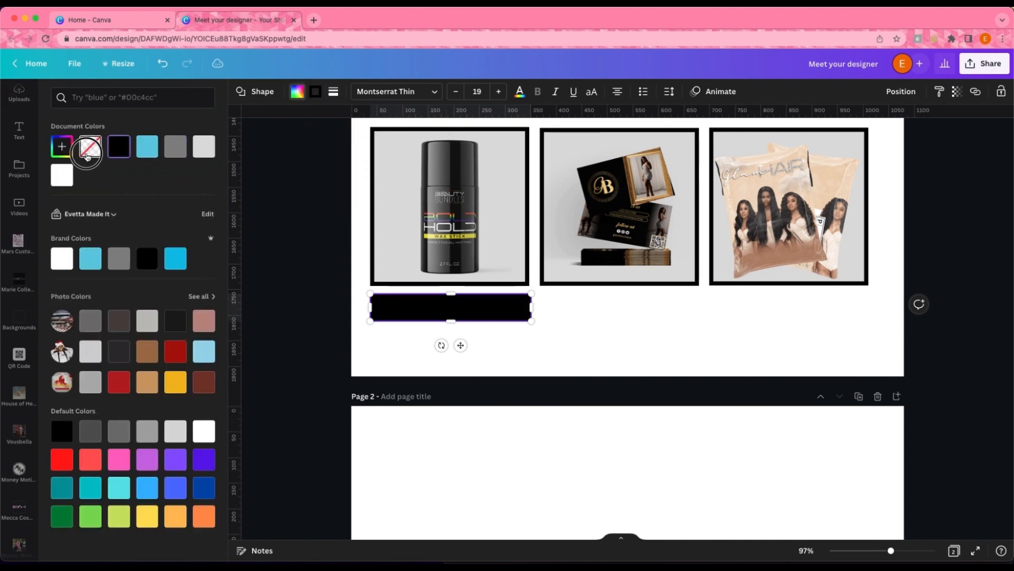
left_click(91, 146)
left_click(264, 245)
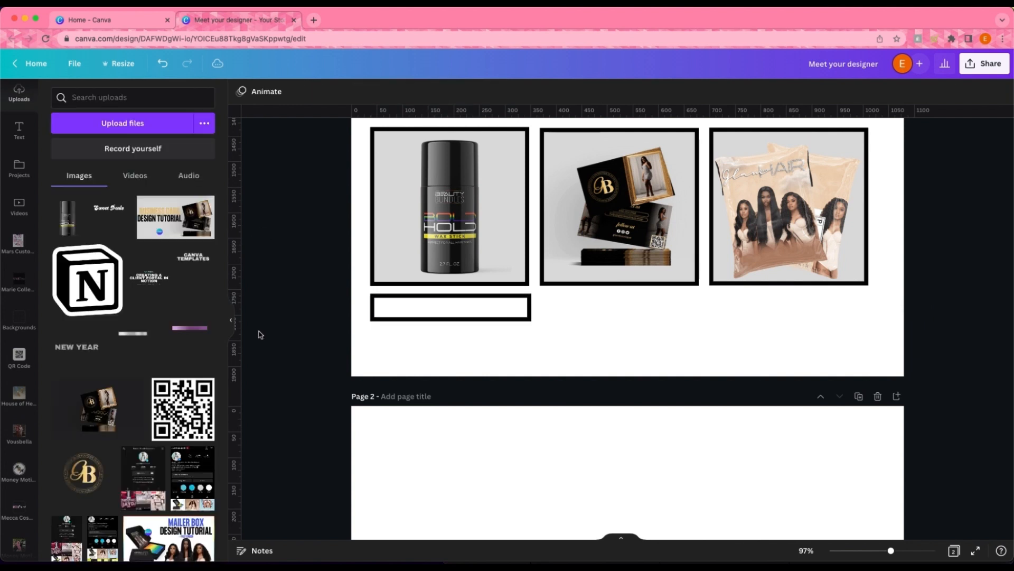
- Set the bar's corner rounding to 100 for a pill-shaped outline
scroll(259, 334, "up", 2)
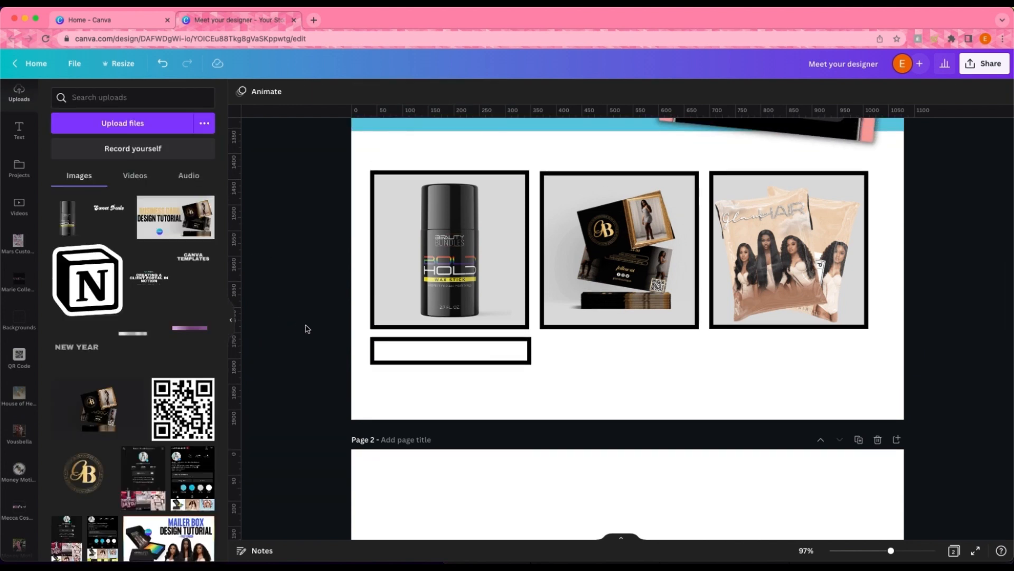
left_click(413, 349)
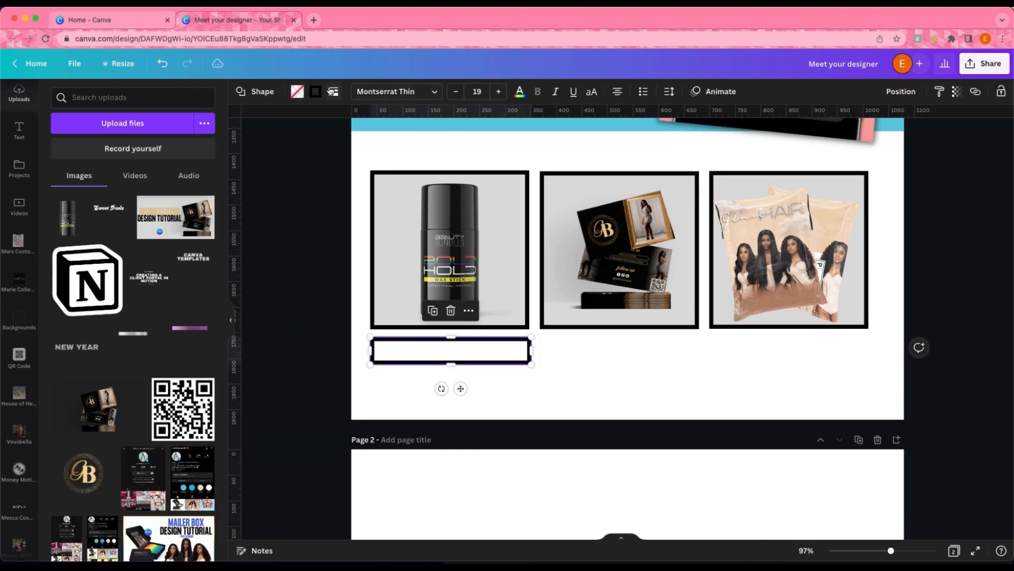
left_click(332, 91)
left_click_drag(339, 188, 452, 189)
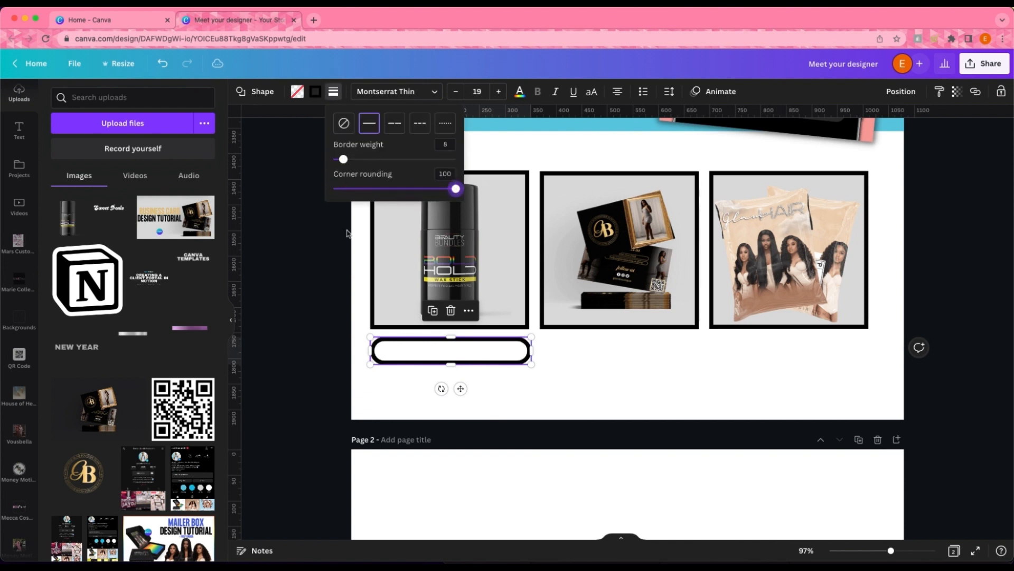
left_click(311, 237)
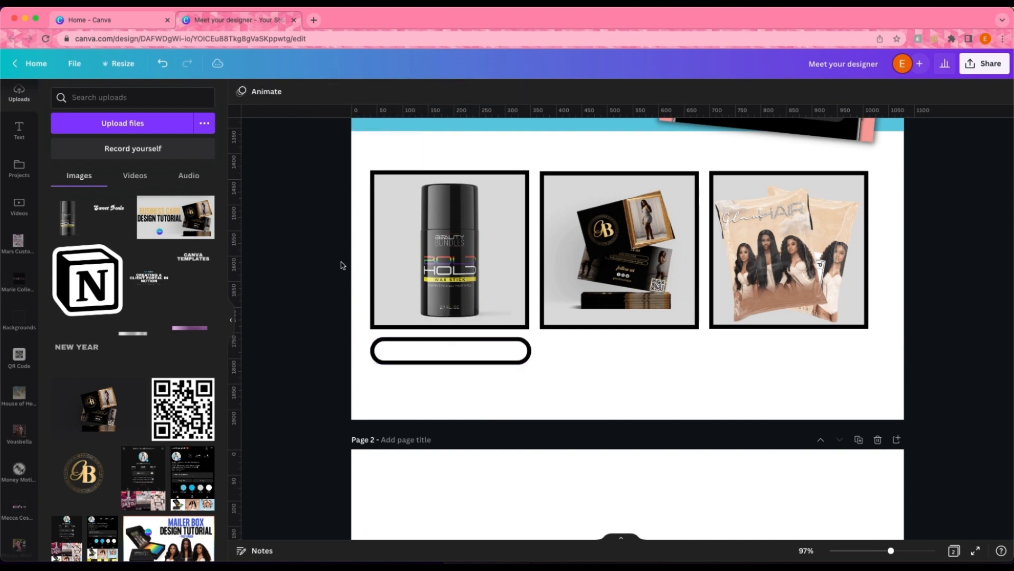
- Shrink the pill outline slightly and centre it a little lower beneath the wax stick image
left_click(411, 354)
left_click_drag(370, 337, 379, 339)
left_click_drag(462, 390, 460, 399)
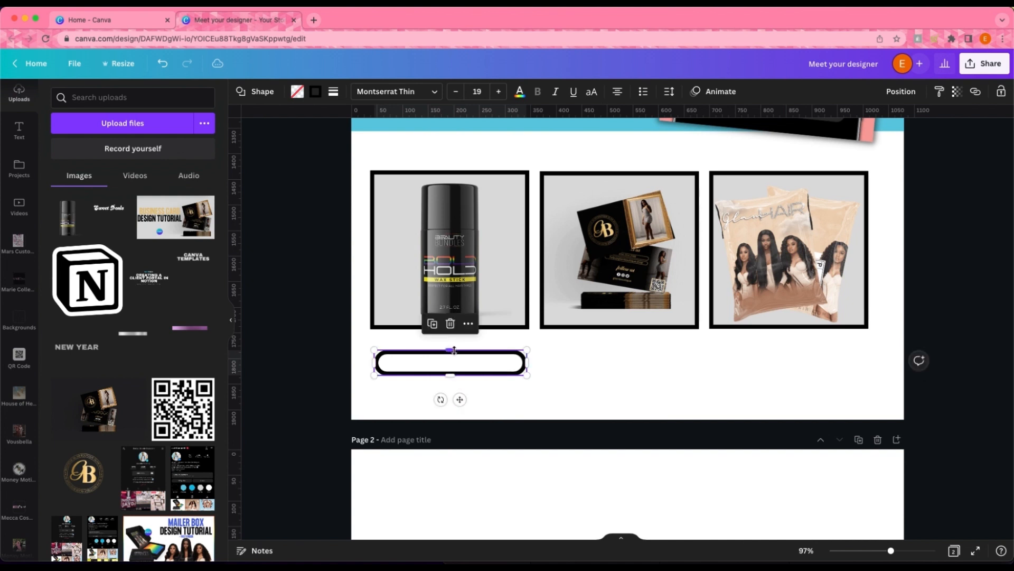
- Duplicate the "Need custom content for your brand?" text below the product images and change the copy's wording to "Product Label Design"
scroll(572, 268, "up", 5)
left_click(465, 150)
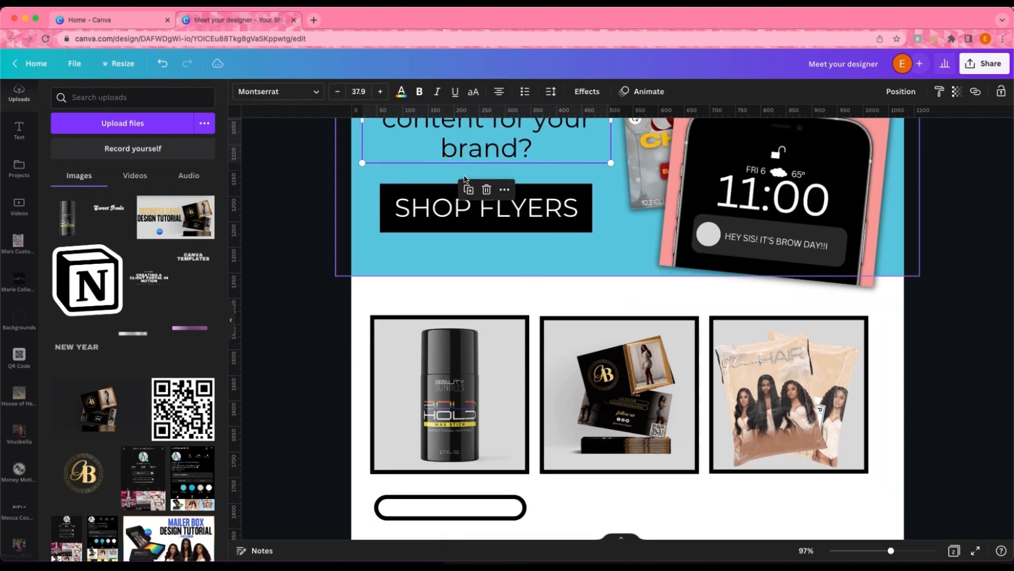
left_click_drag(465, 179, 580, 411)
double_click(595, 409)
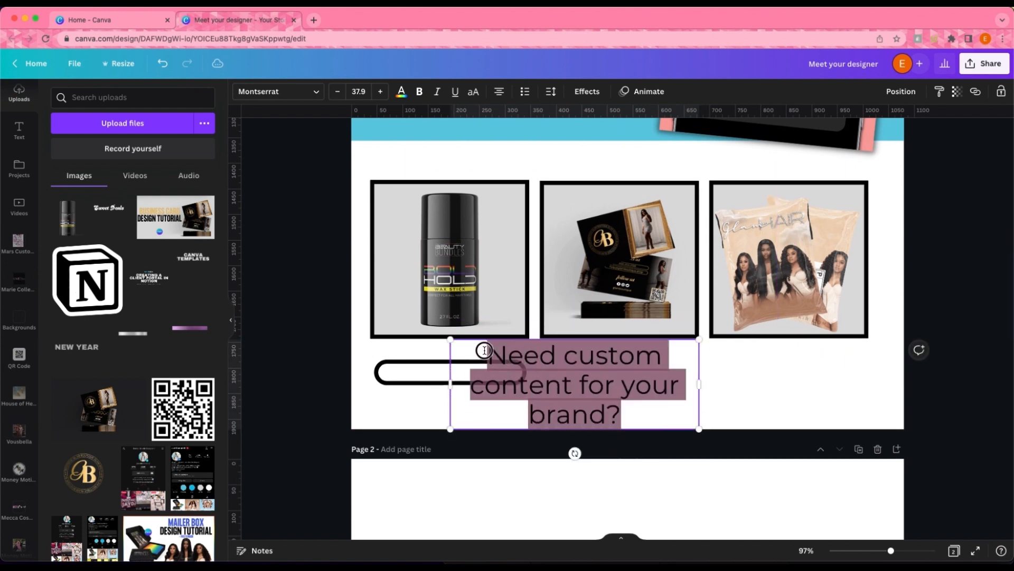
type("Produ")
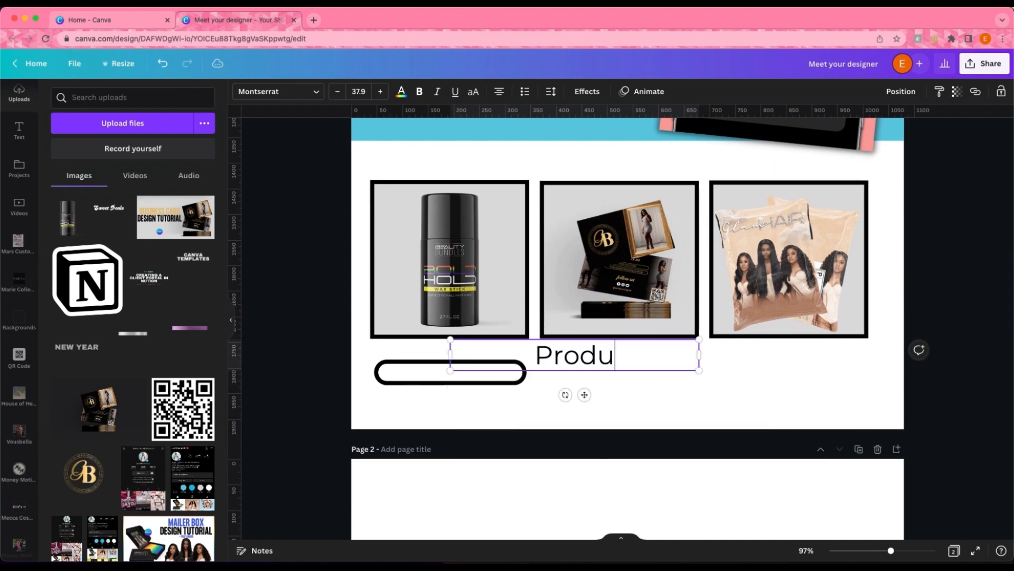
type("ct L")
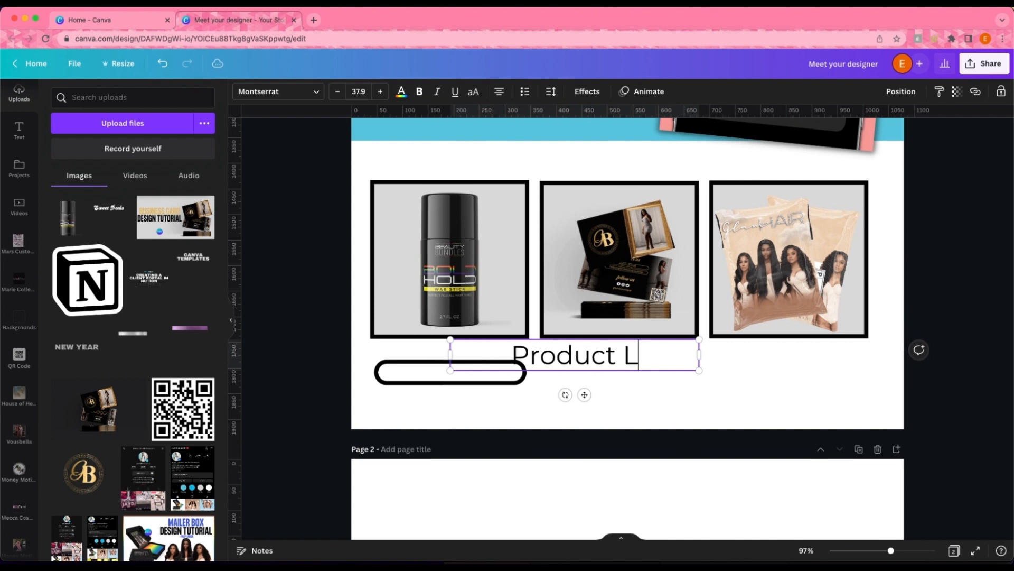
type("abel Design")
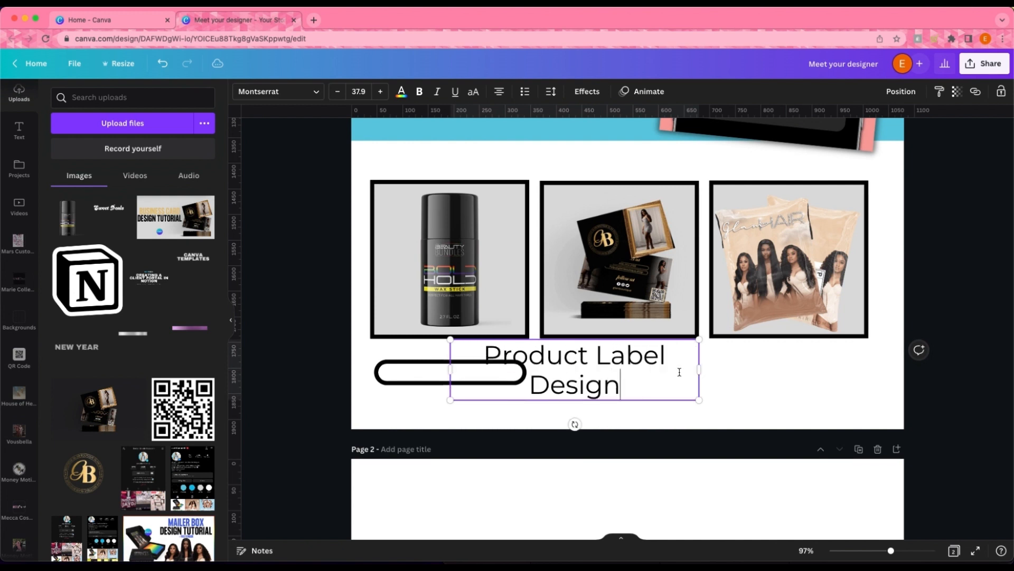
- Put the "Product Label Design" text on one line, shrink it to size 18.6, and centre it inside the pill outline
left_click_drag(700, 370, 759, 370)
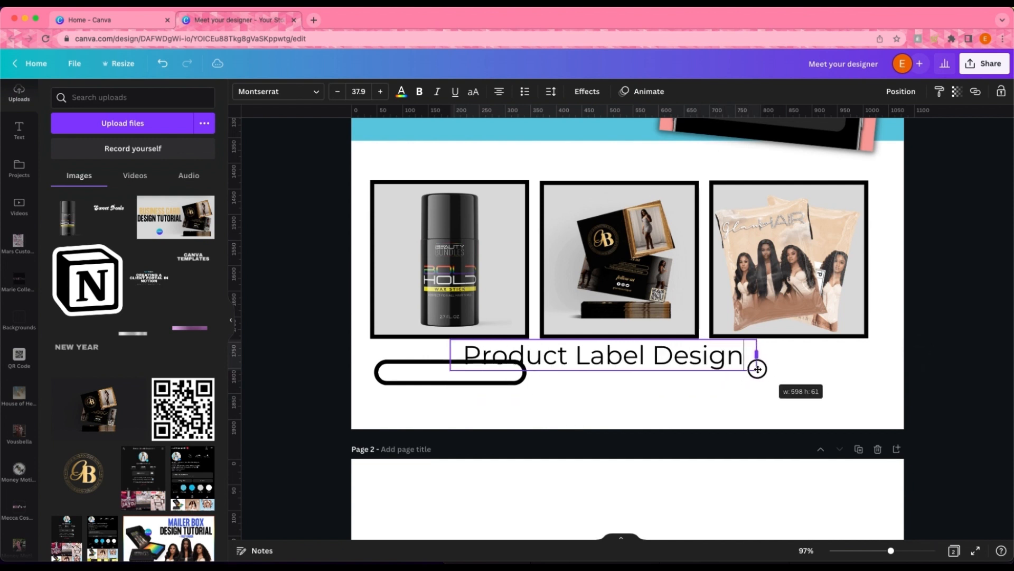
left_click_drag(450, 338, 586, 354)
left_click_drag(676, 393, 466, 401)
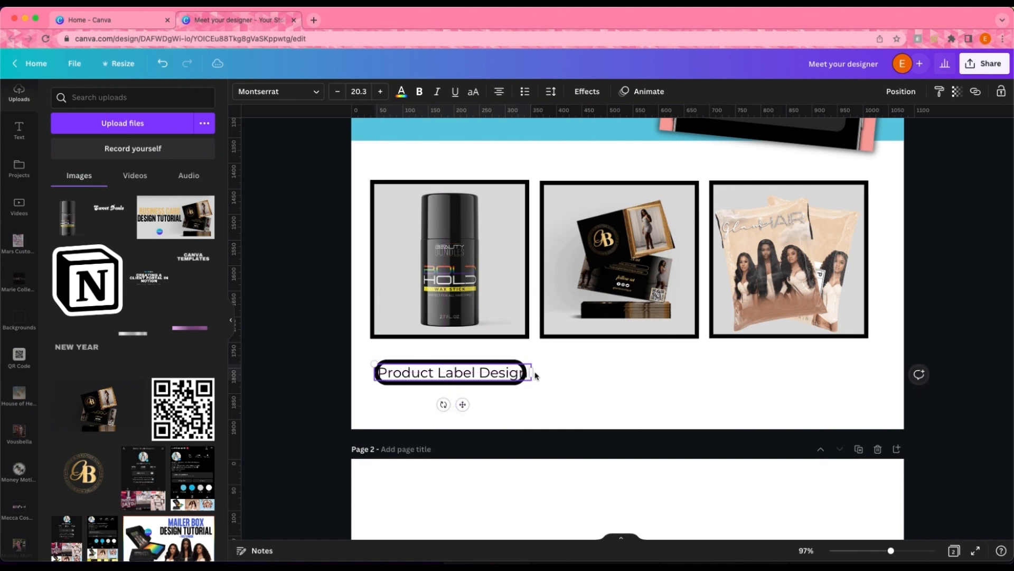
left_click_drag(374, 364, 387, 364)
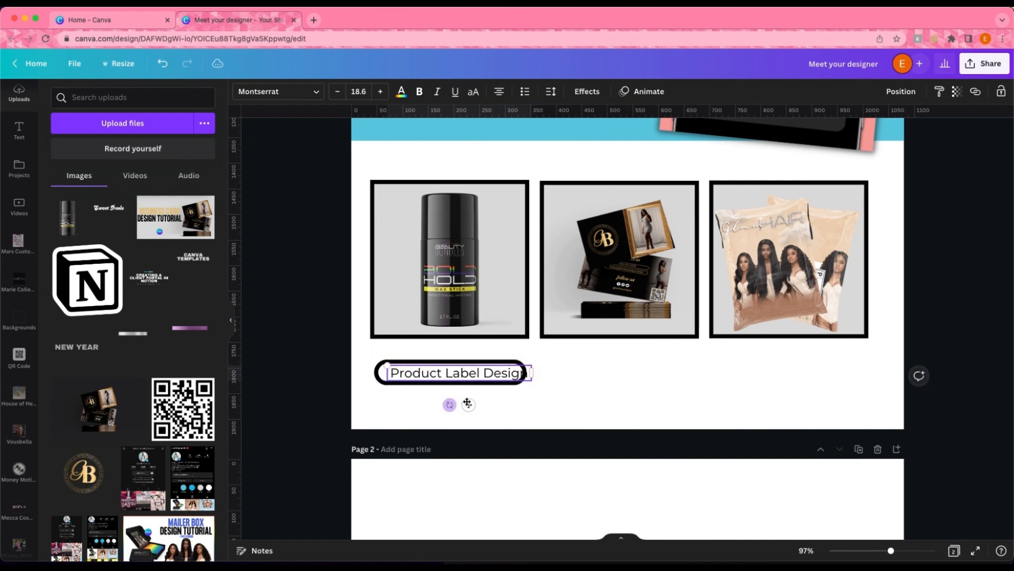
left_click_drag(467, 404, 463, 403)
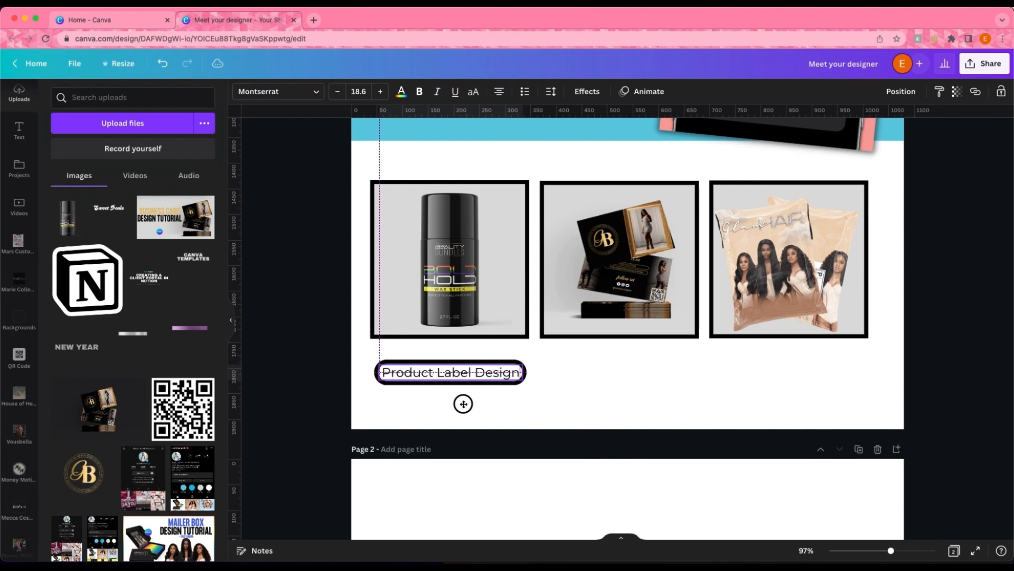
left_click(323, 388)
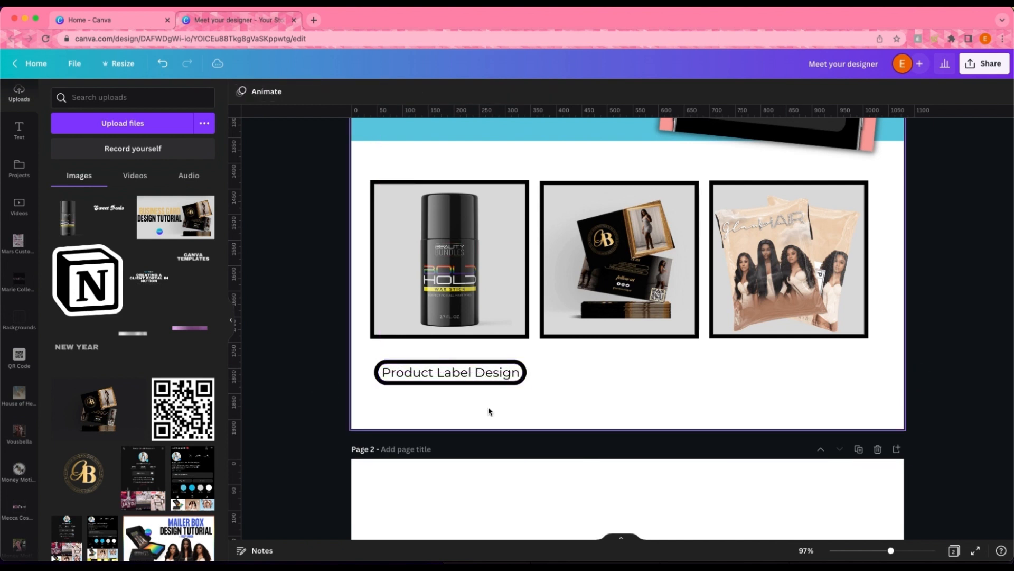
- Duplicate the pill outline with its text twice, placing the copies beneath the business card and hair packaging images
left_click(481, 380)
key("super+d")
left_click_drag(484, 380, 644, 368)
key("super+d")
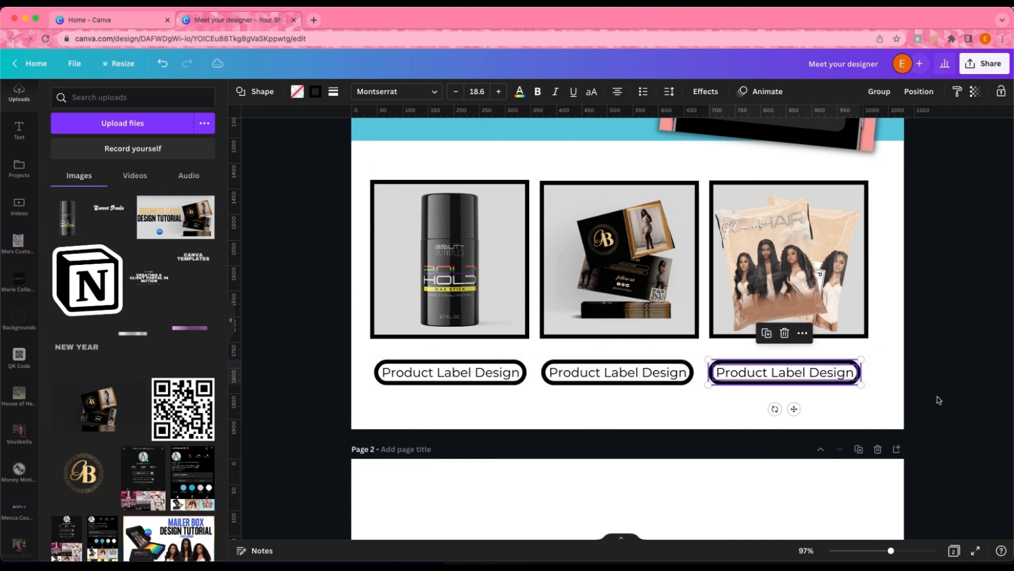
- Change the label beneath the business card image to read "Business Card Design"
left_click(617, 371)
left_click(621, 371)
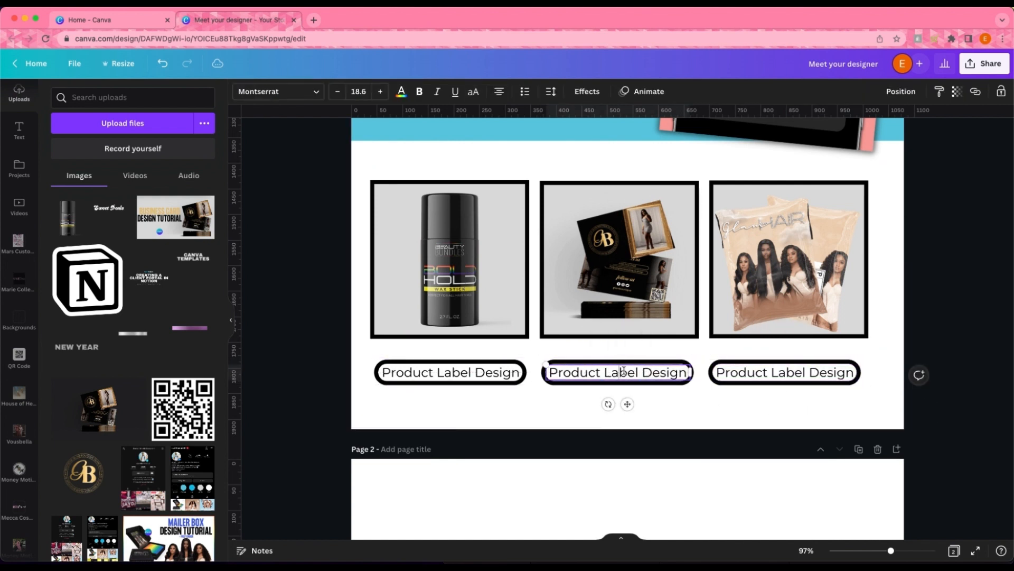
left_click_drag(639, 373, 550, 374)
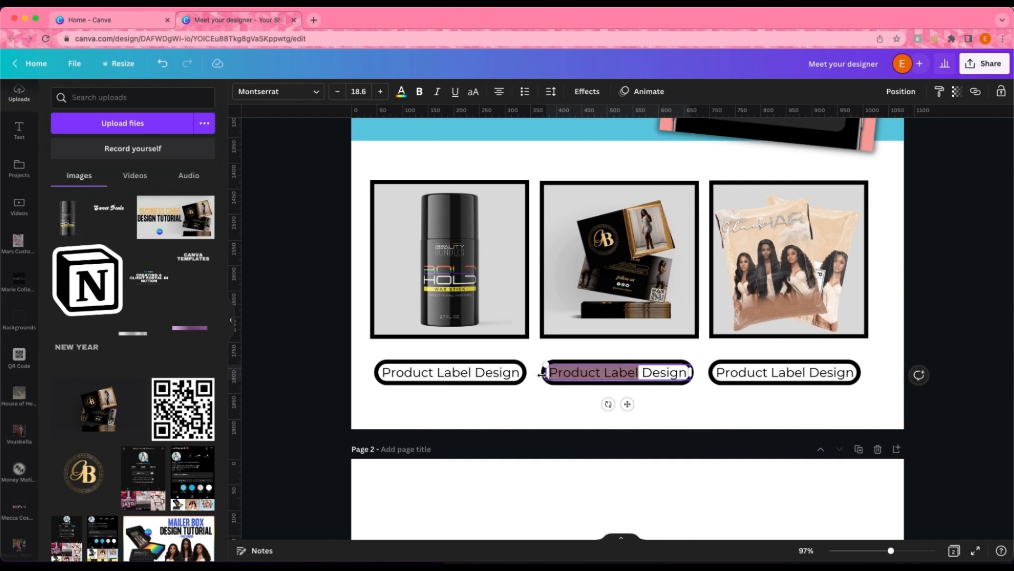
type("business")
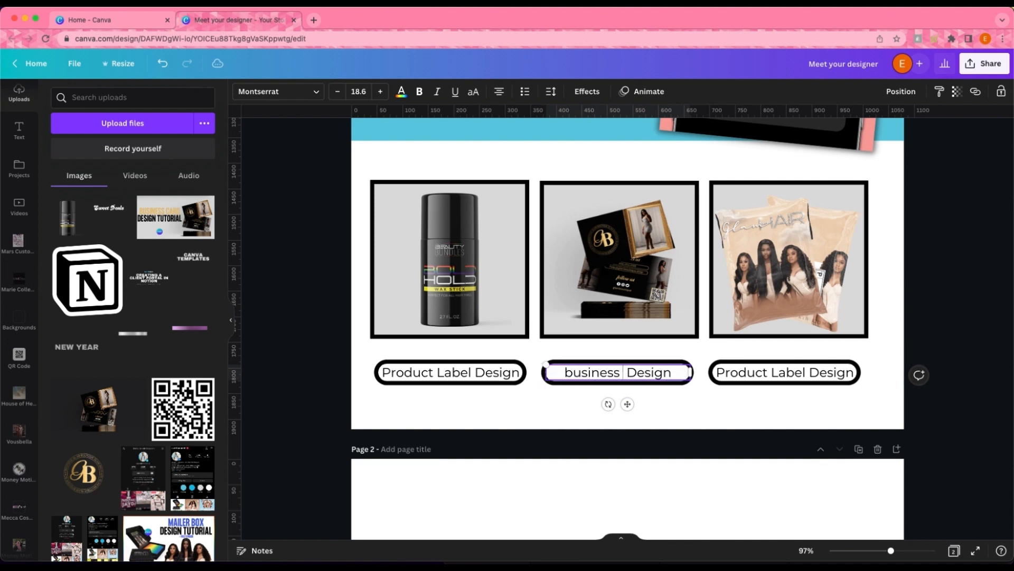
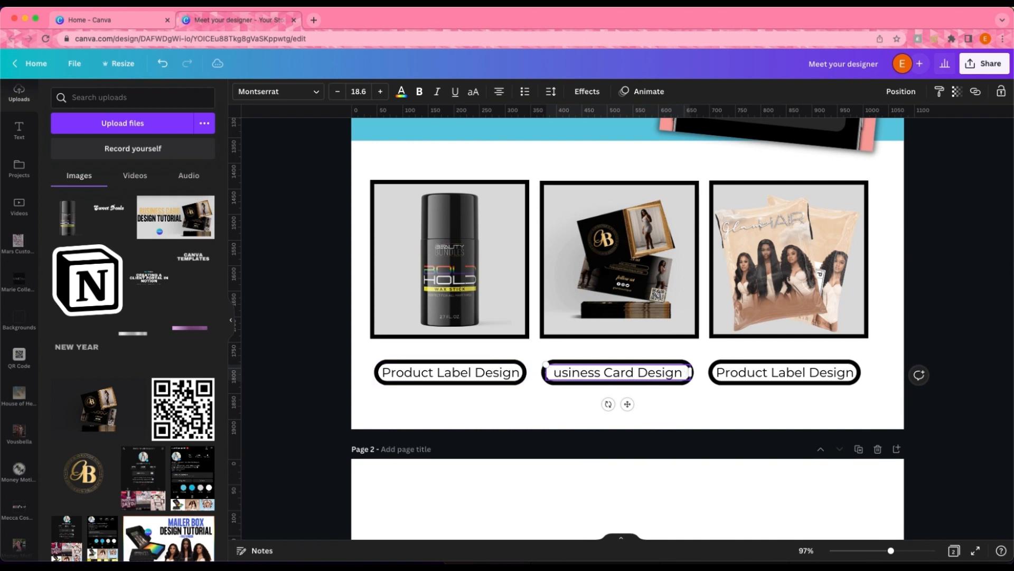
left_click(685, 417)
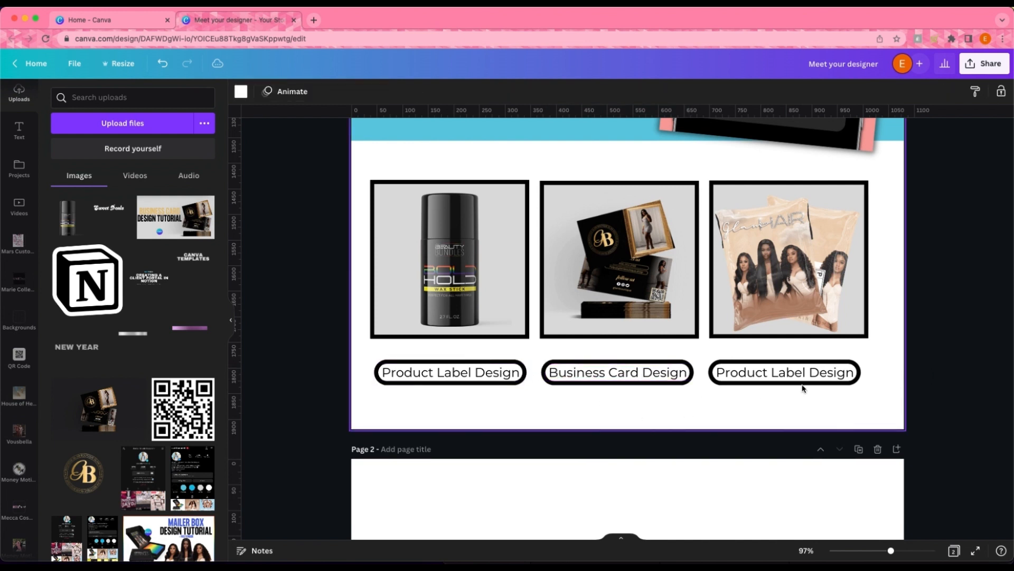
- Change the label beneath the hair packaging image to read "Poly Mailer Design"
left_click(831, 375)
left_click_drag(804, 375, 742, 370)
key("super+z")
double_click(792, 371)
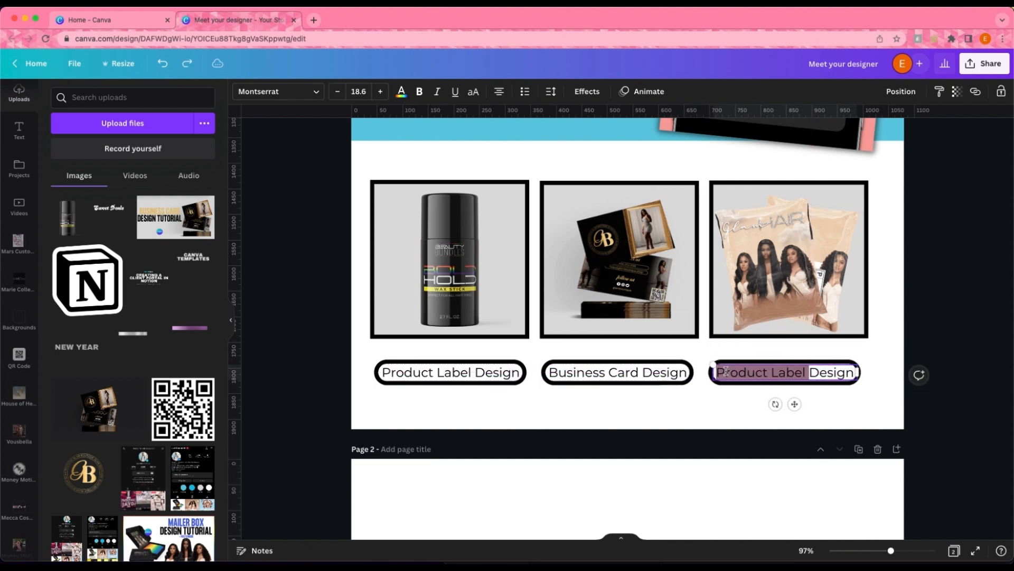
type("Poly Mailer")
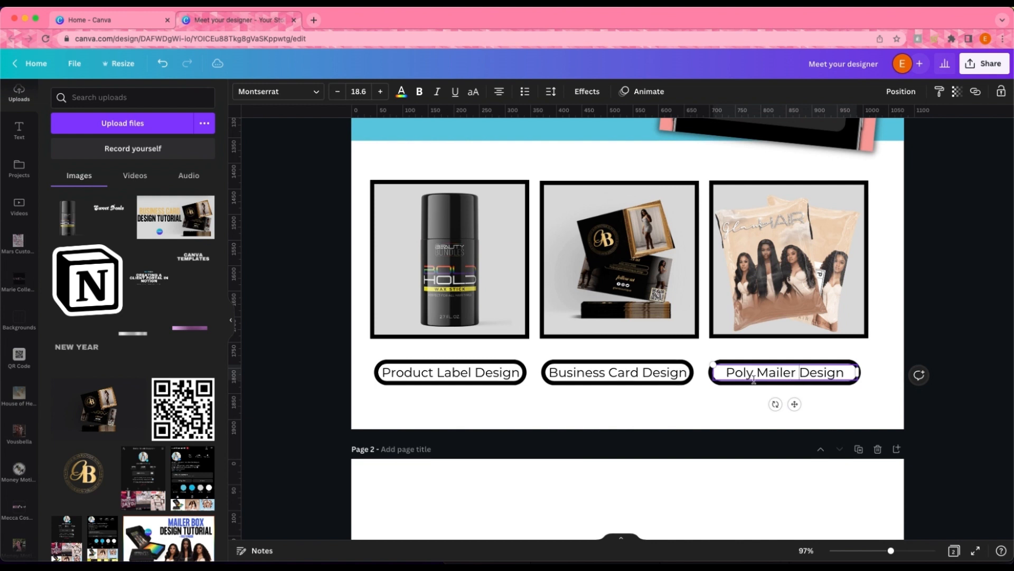
left_click(827, 414)
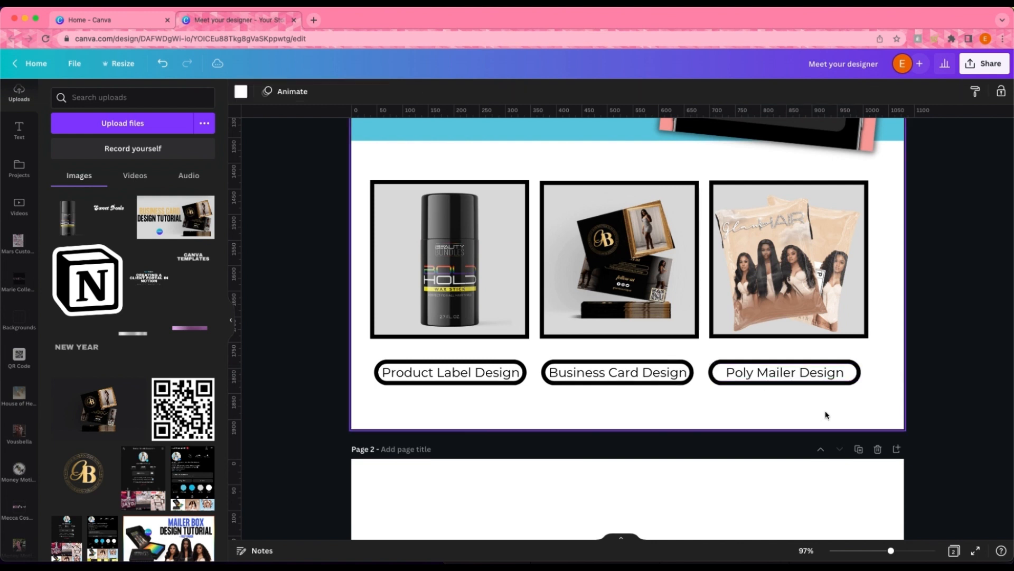
- Move the three framed product images and their labels together slightly lower, leaving room for a heading below the blue banner
scroll(828, 413, "up", 2)
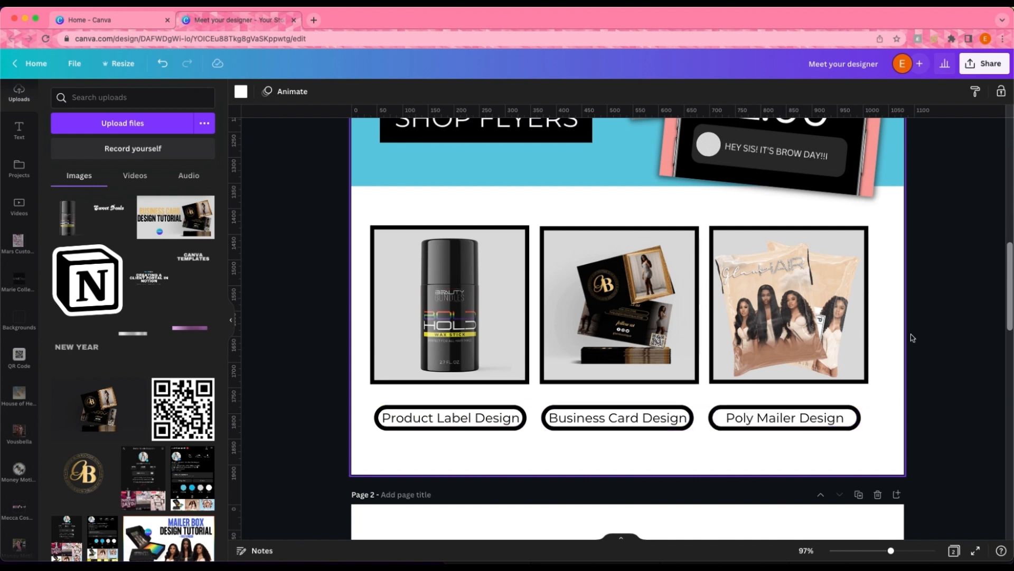
scroll(725, 295, "up", 3)
scroll(725, 295, "up", 3)
scroll(745, 329, "down", 1)
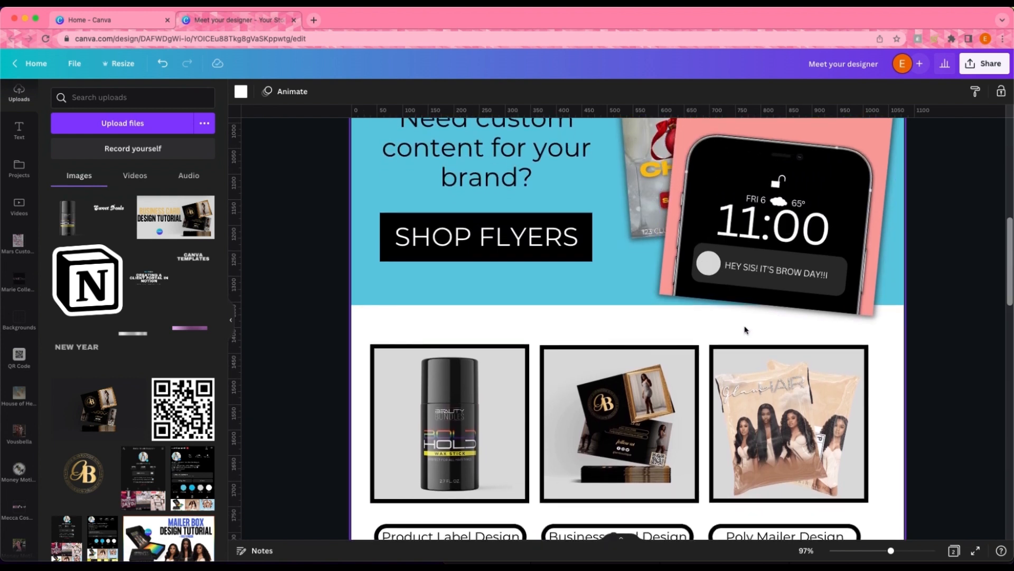
left_click(590, 290)
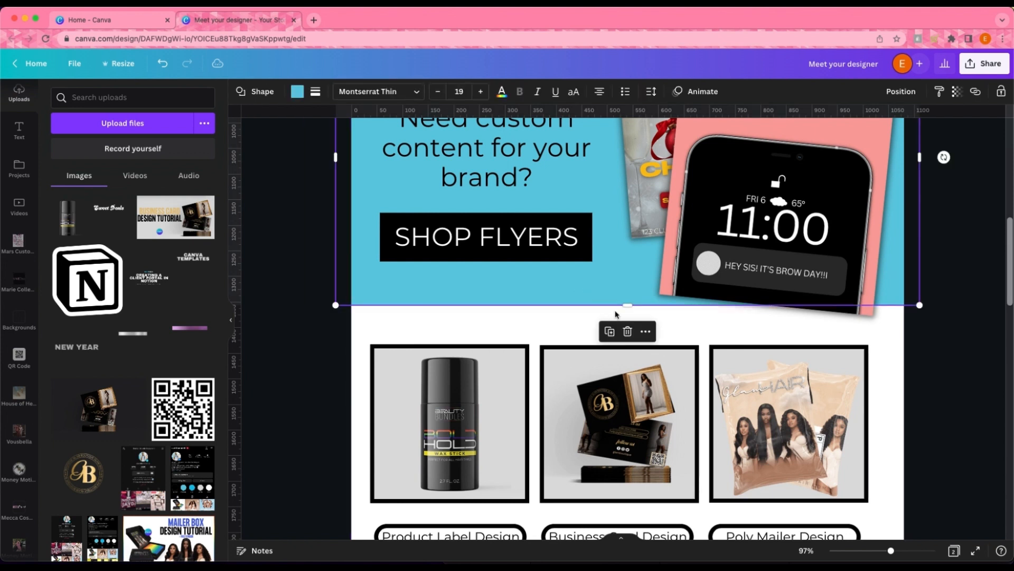
scroll(887, 362, "down", 3)
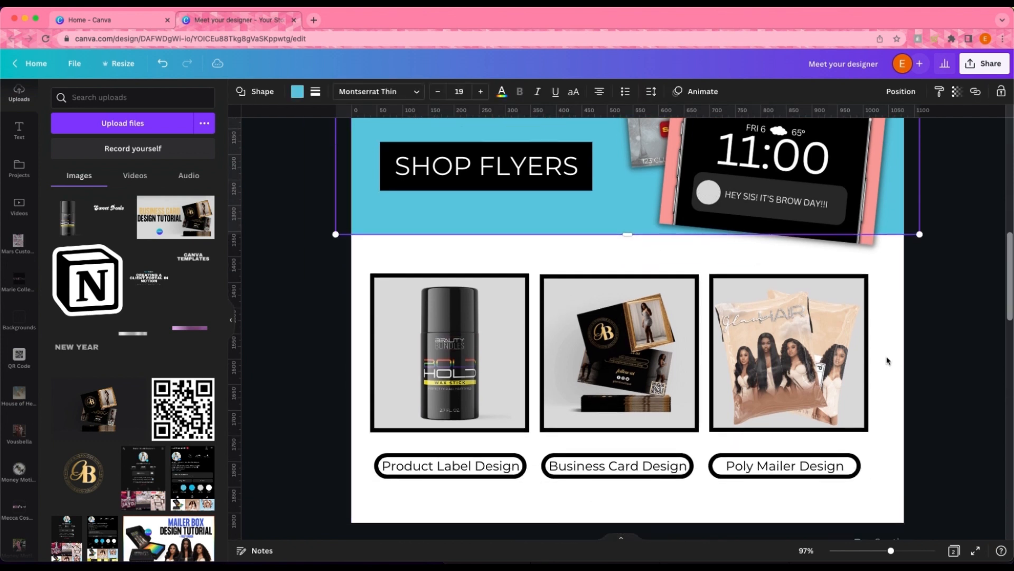
right_click(897, 553)
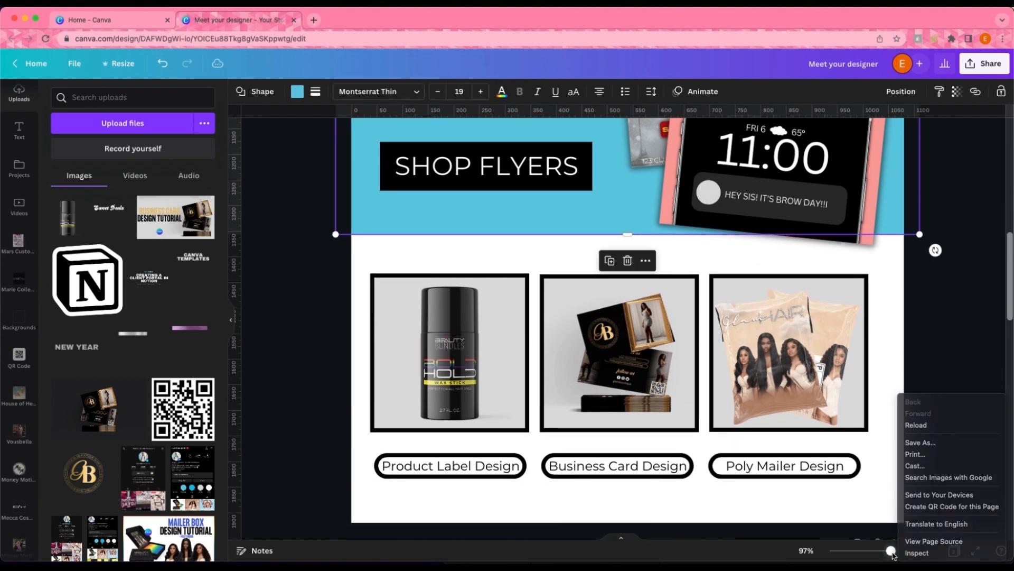
mouse_move(891, 551)
left_mouse_down()
mouse_move(866, 550)
mouse_move(875, 551)
left_mouse_up()
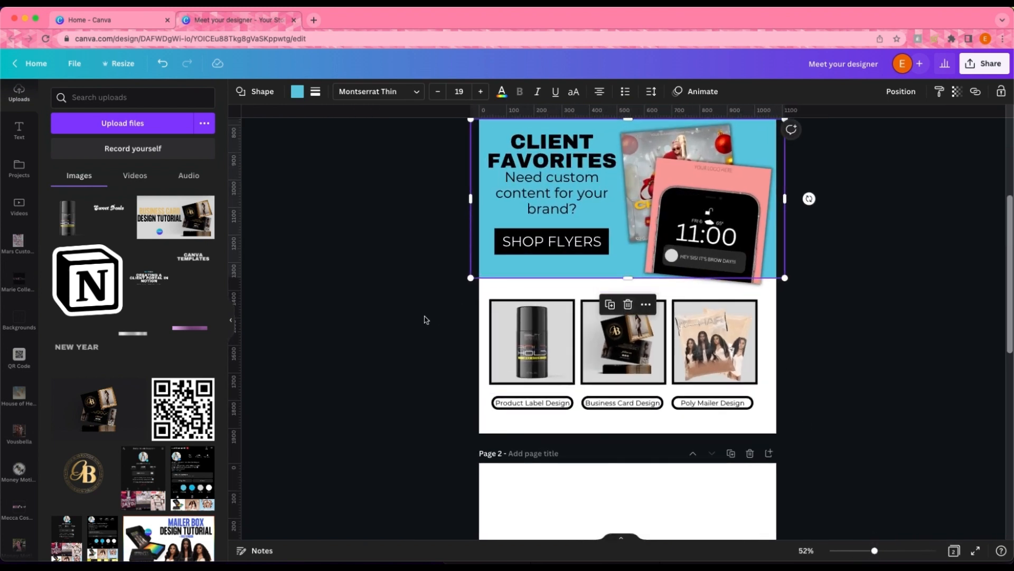
scroll(428, 320, "up", 1)
left_click_drag(429, 324, 783, 431)
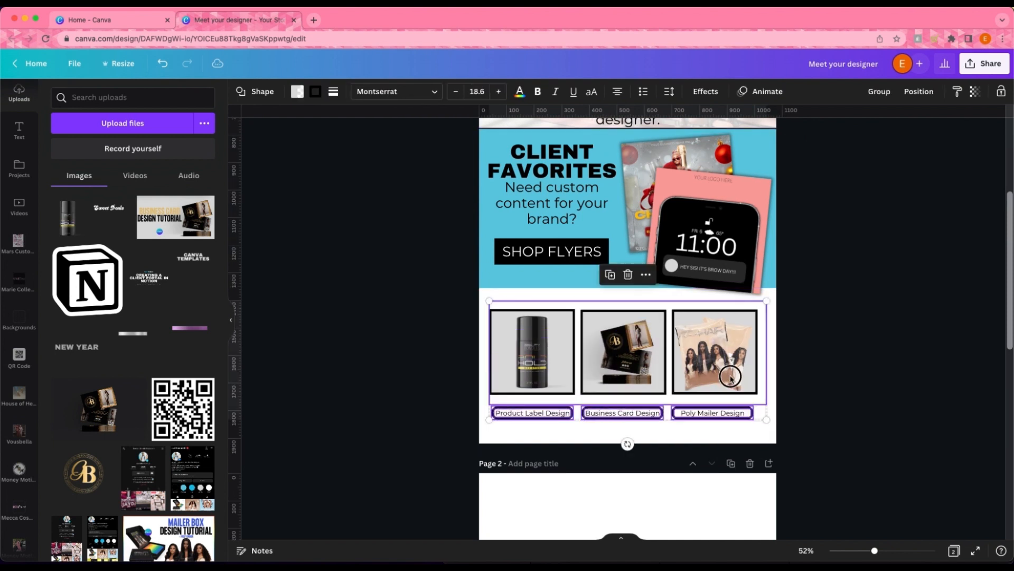
left_click_drag(731, 377, 730, 387)
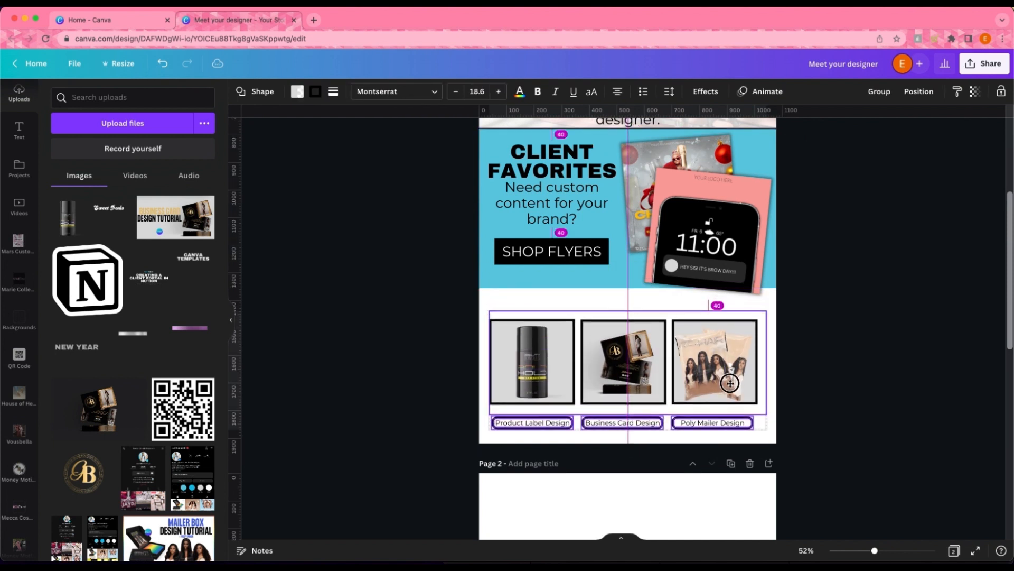
left_click(887, 381)
- Duplicate the "CLIENT FAVORITES" heading and place the copy on one line above the product images
left_click(562, 175)
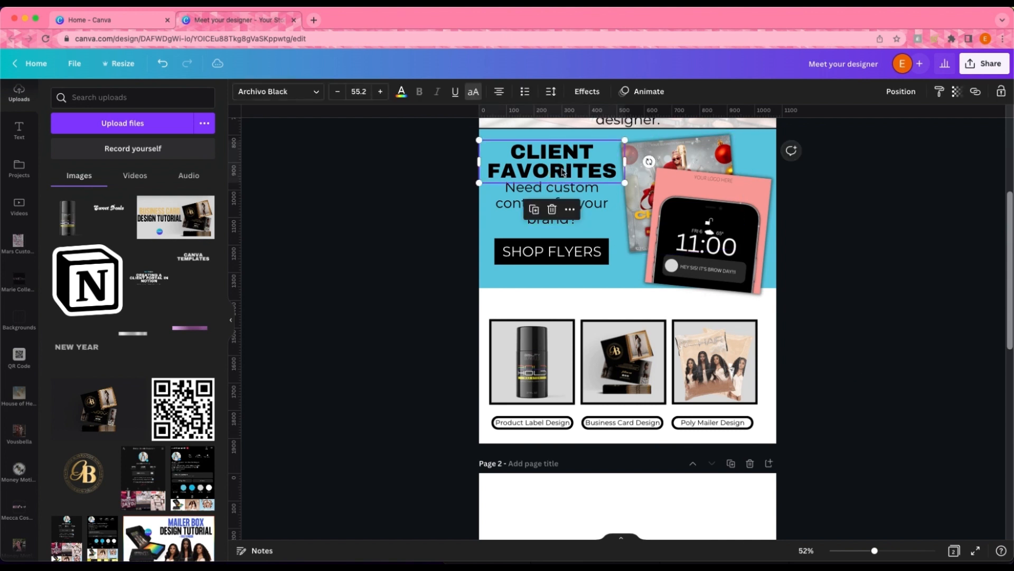
left_click(534, 210)
left_click_drag(577, 165, 716, 317)
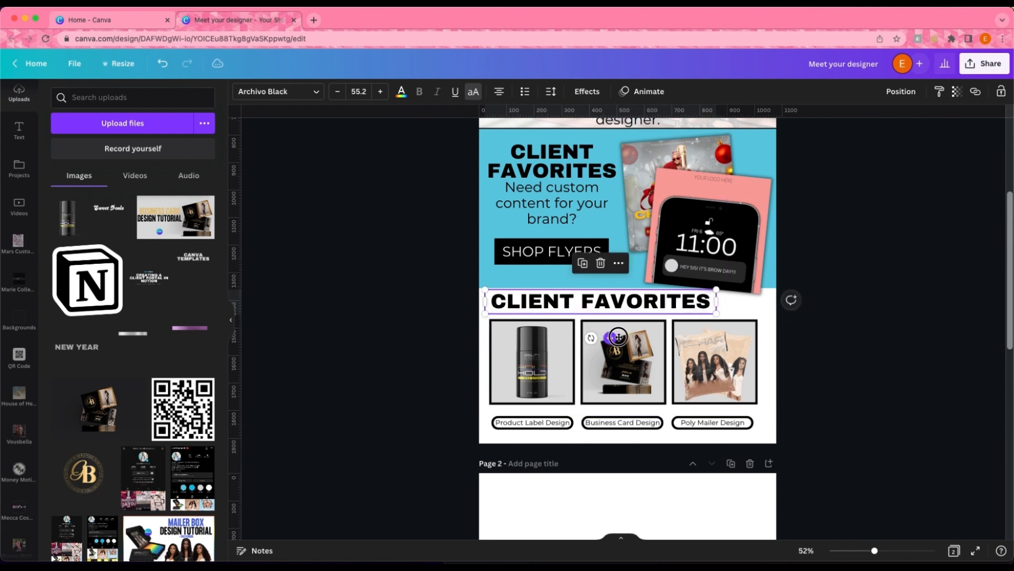
left_click_drag(618, 337, 642, 338)
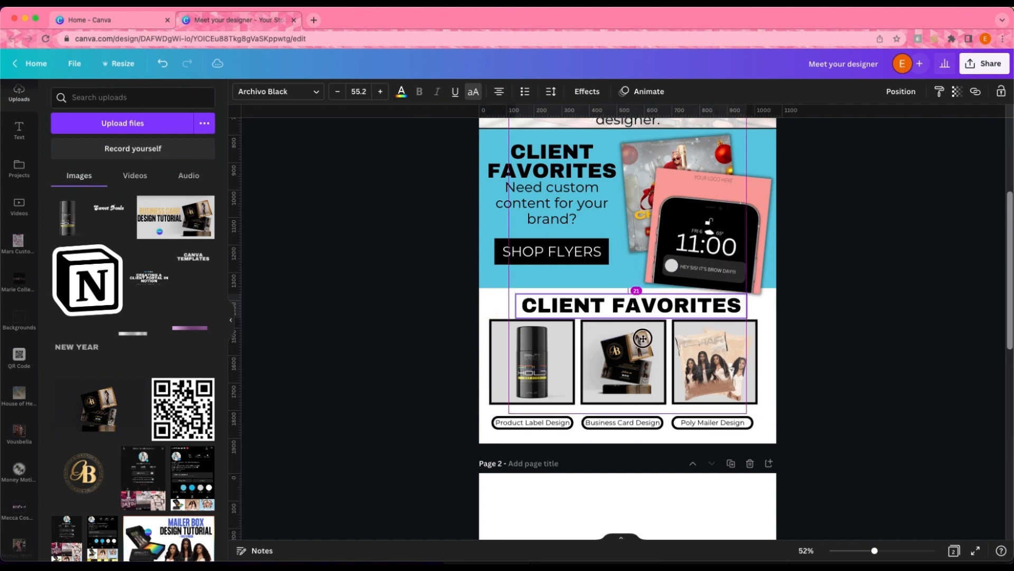
- Replace the wording of the copied heading above the product images with "GIVE THEM PROFESSIONAL"
left_click(741, 304)
left_click_drag(741, 304, 522, 302)
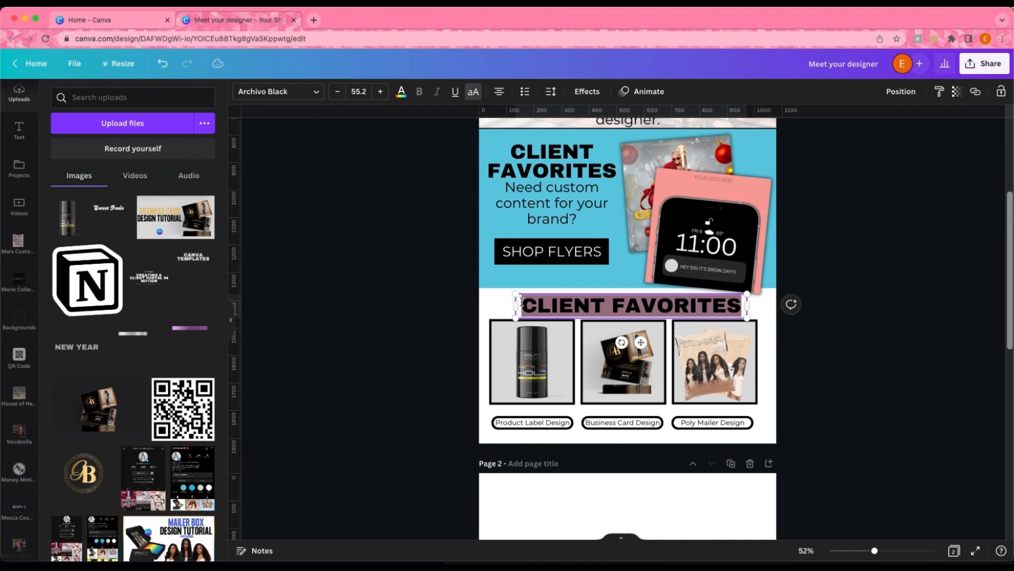
type("GIVE TH")
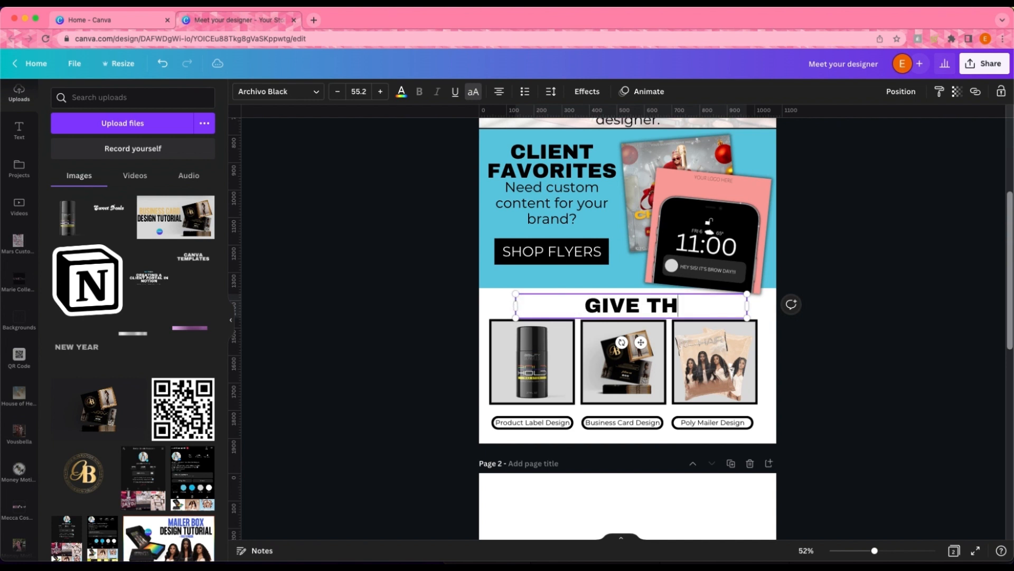
type("EM PR")
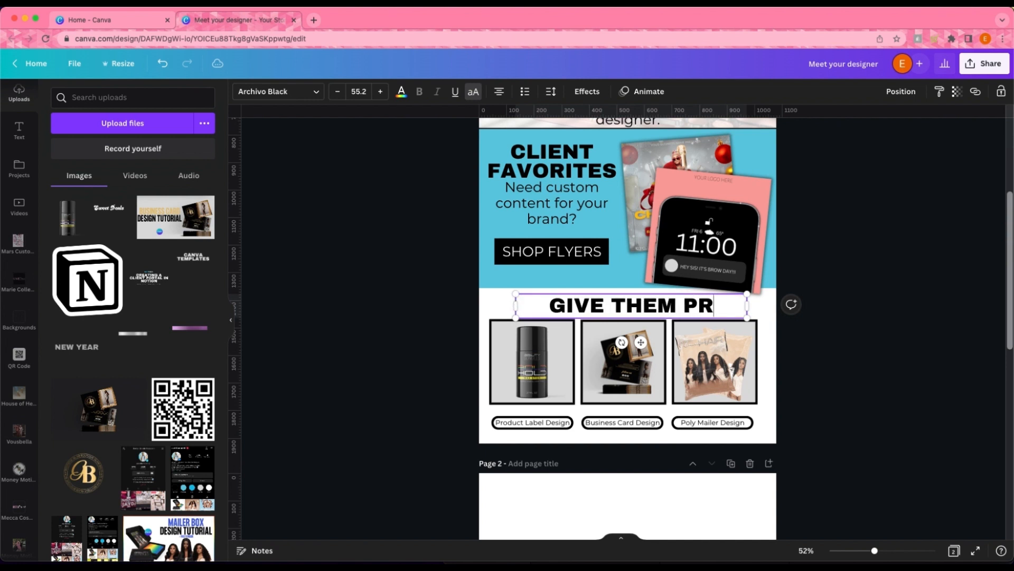
type("OFES")
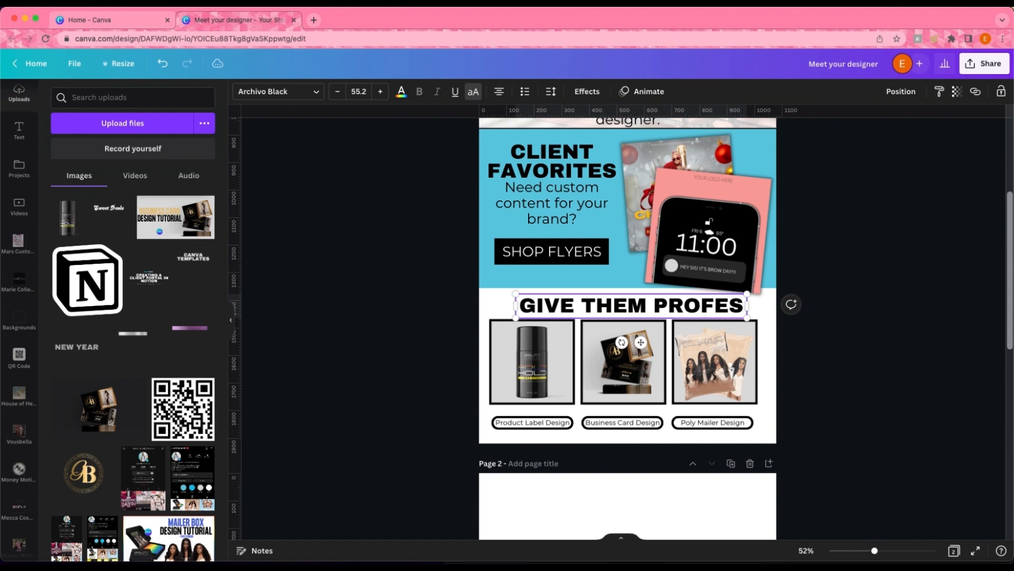
type("SIONAL")
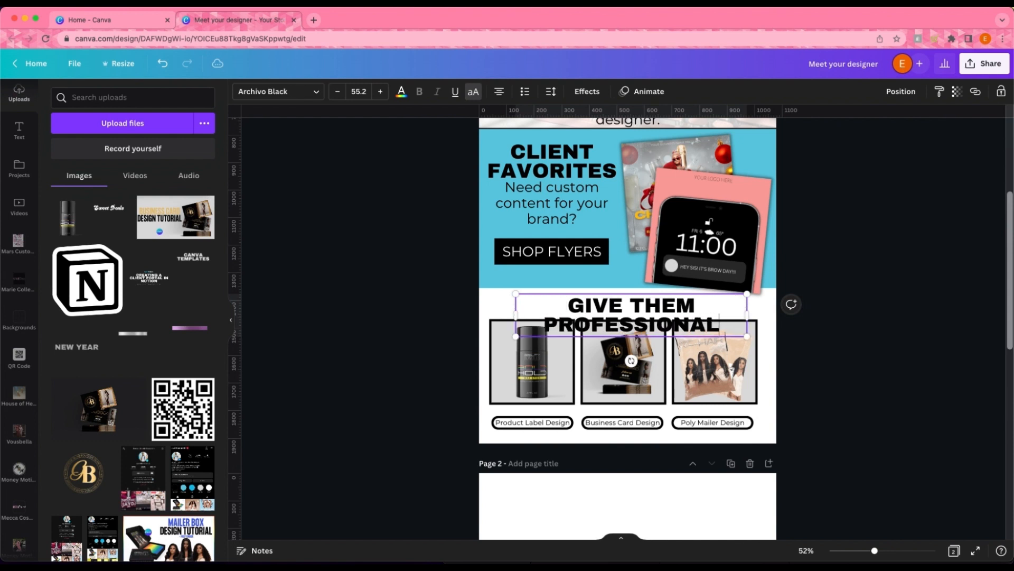
left_click(389, 310)
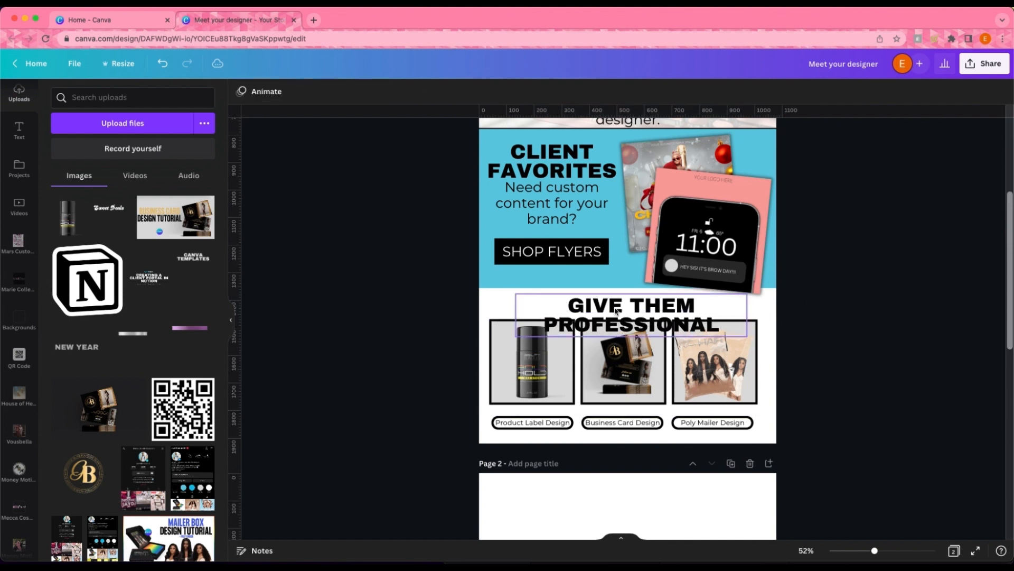
- Shrink the "GIVE THEM PROFESSIONAL" heading to size 48.5, widen it to fit one line, and centre it just below the blue banner
left_click(564, 316)
left_click_drag(512, 313, 476, 301)
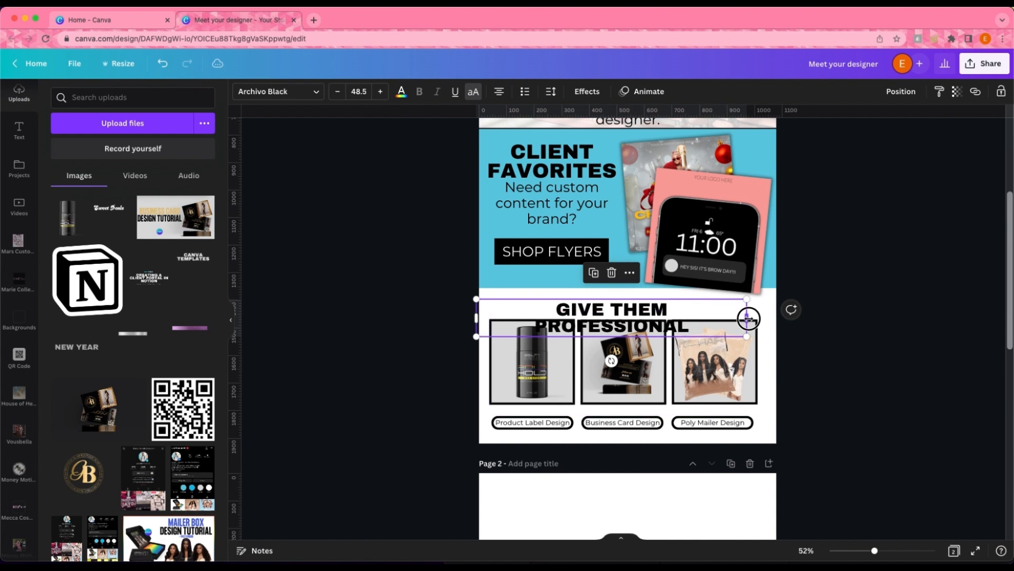
mouse_move(746, 318)
left_mouse_down()
mouse_move(776, 317)
mouse_move(758, 317)
left_mouse_up()
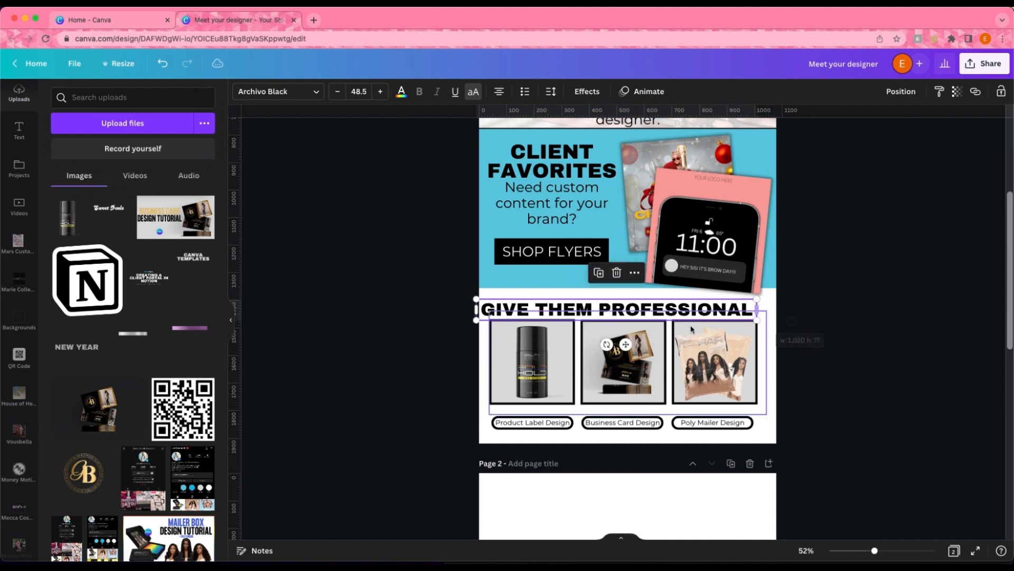
left_click_drag(624, 343, 635, 333)
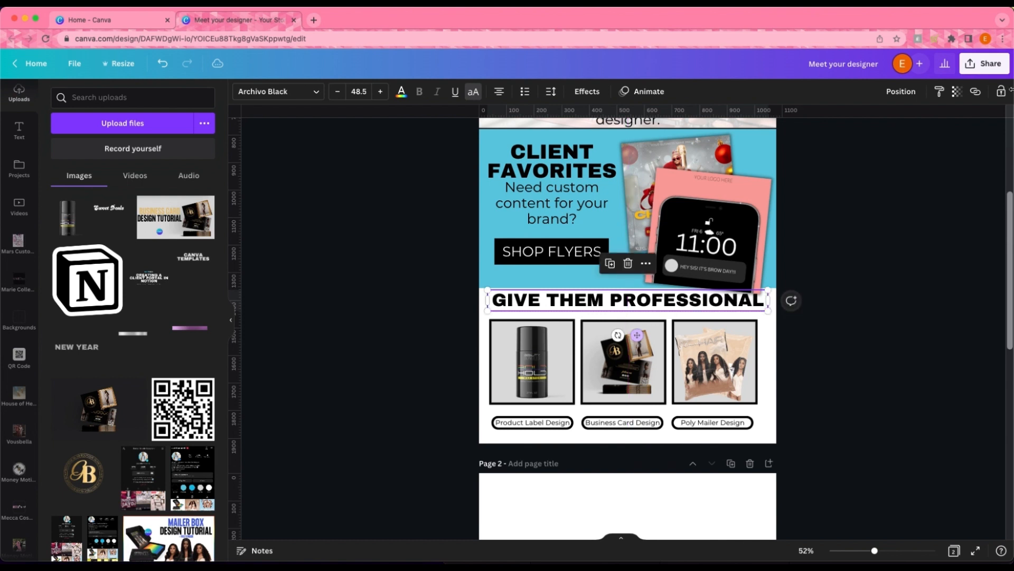
left_click(900, 91)
left_click(899, 317)
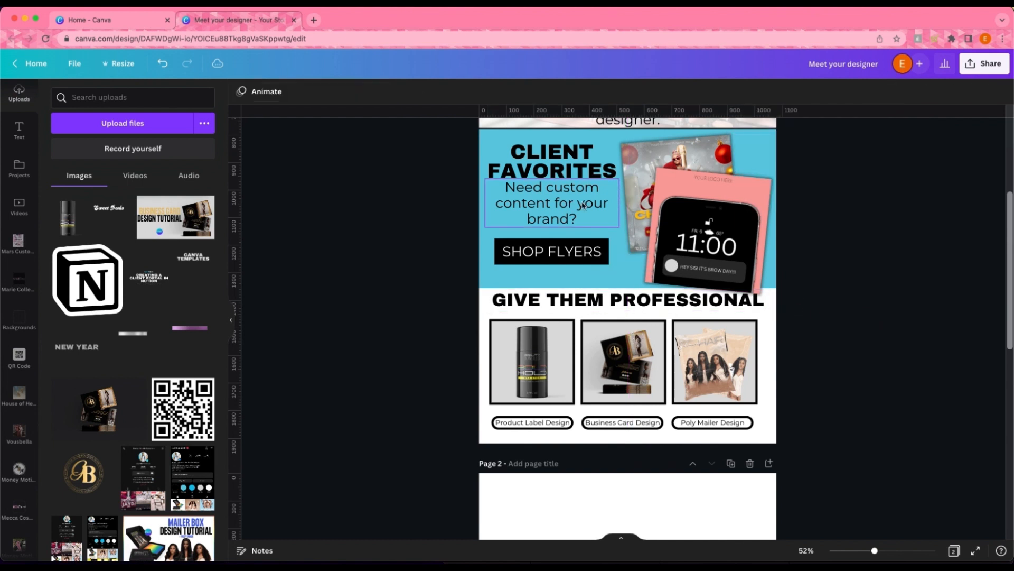
- Duplicate the "Need custom content for your brand?" text and place the copy on one line beneath the "GIVE THEM PROFESSIONAL" heading
left_click(563, 205)
left_click(535, 153)
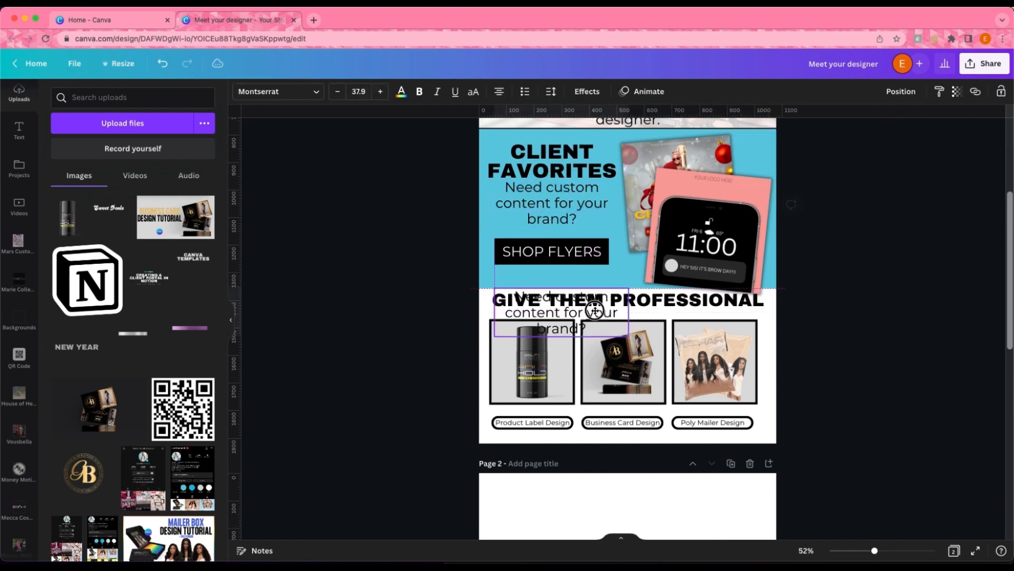
left_click_drag(629, 327, 768, 329)
- Replace the wording of the copied subheading above the product images with "Make a great impression"
double_click(550, 313)
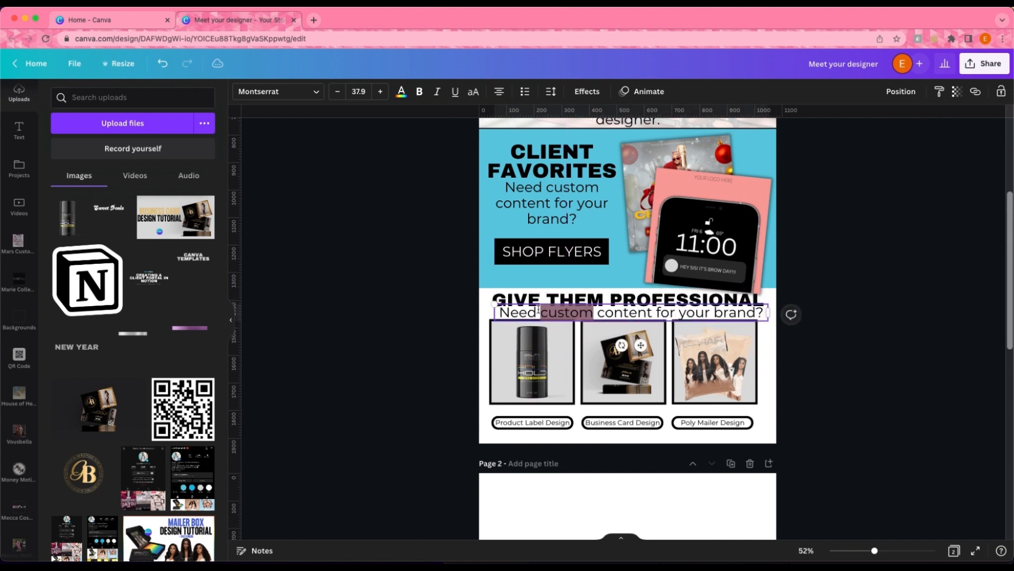
left_click_drag(502, 313, 766, 316)
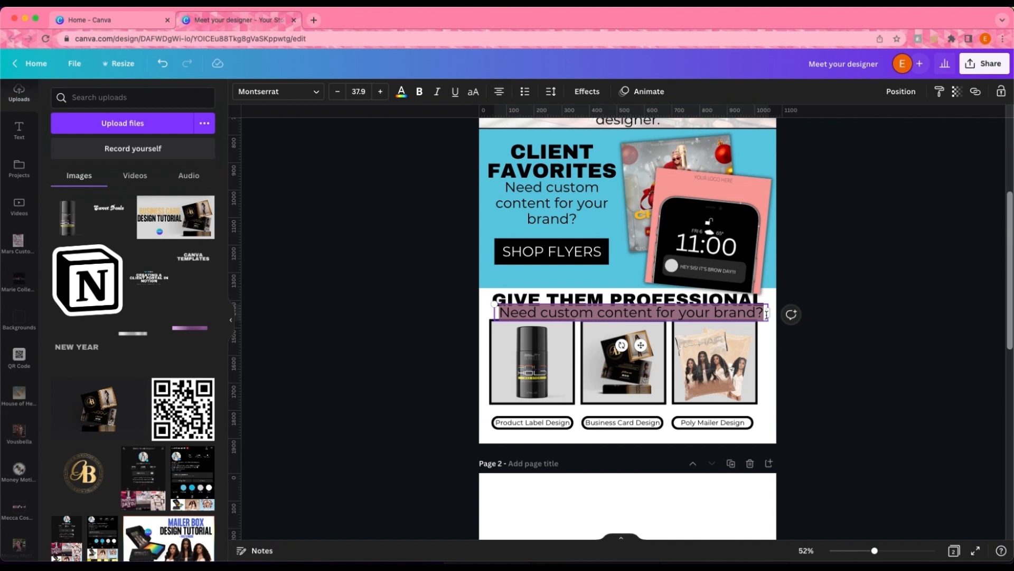
type("Make")
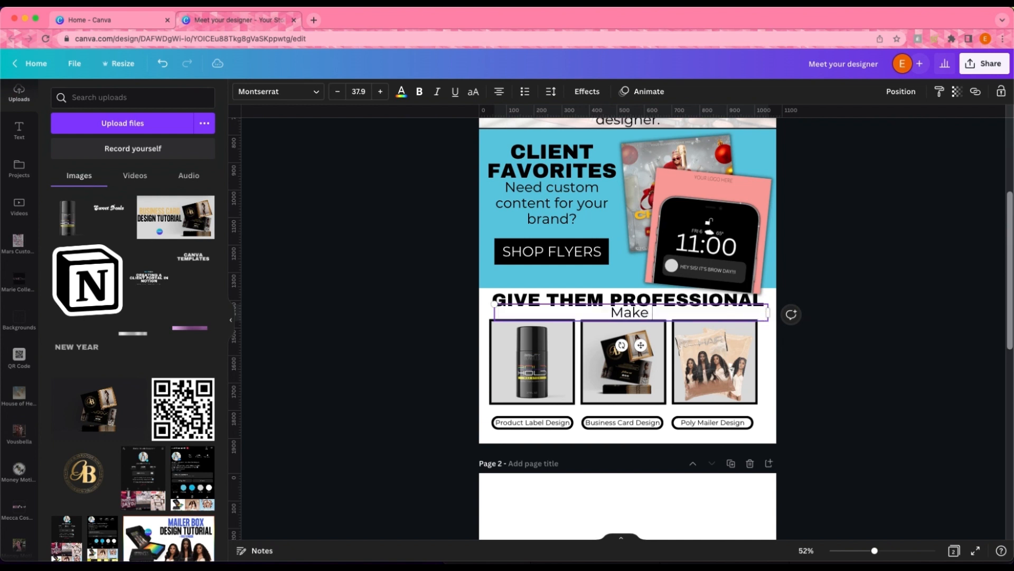
type(" a great")
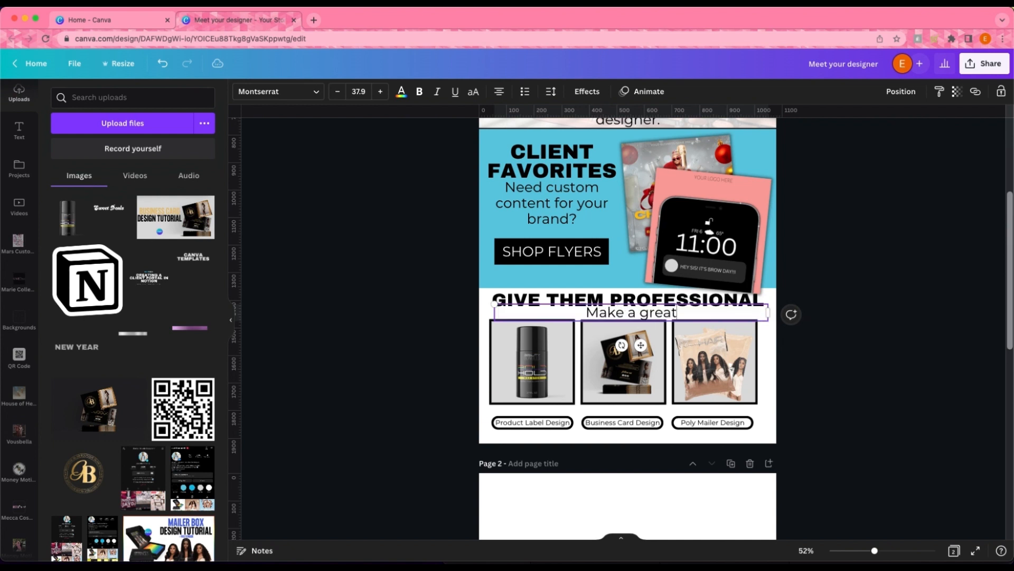
type(" impression")
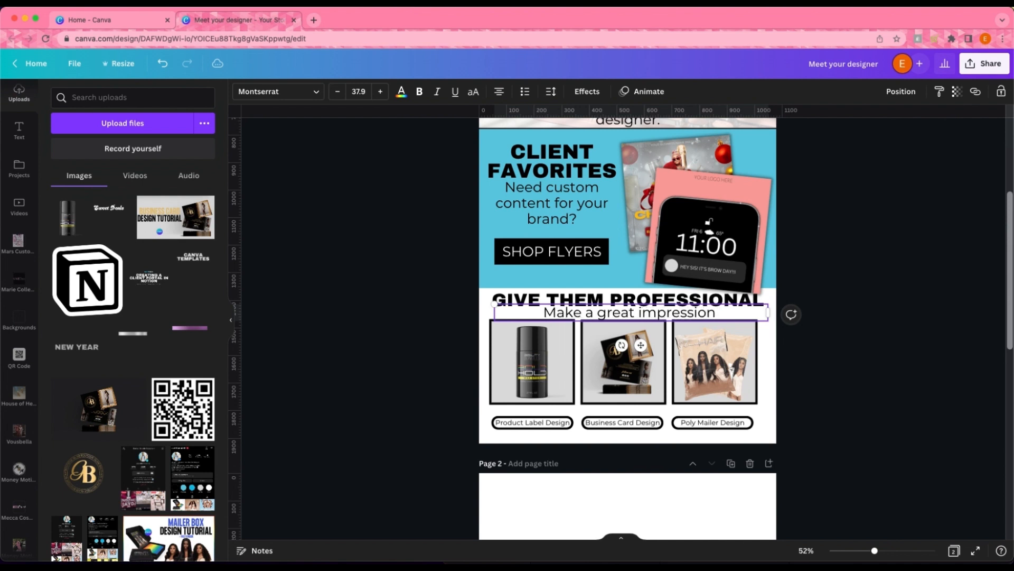
- Finish the subheading as "Make a great impression with custom packaging & more!", shrink it to size 22.9 on one line, and centre it beneath the heading
type(" with cus")
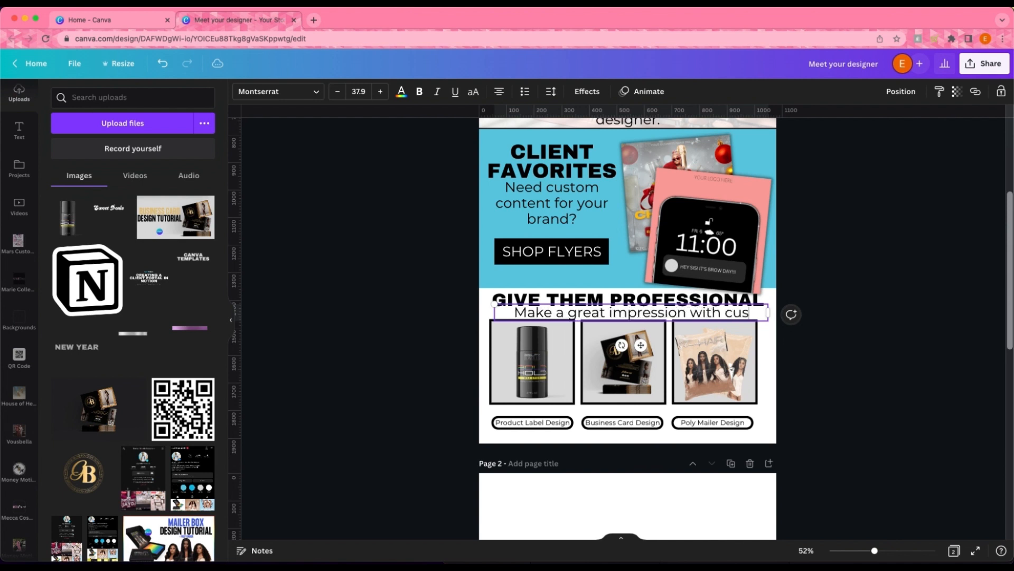
type("tom packaging")
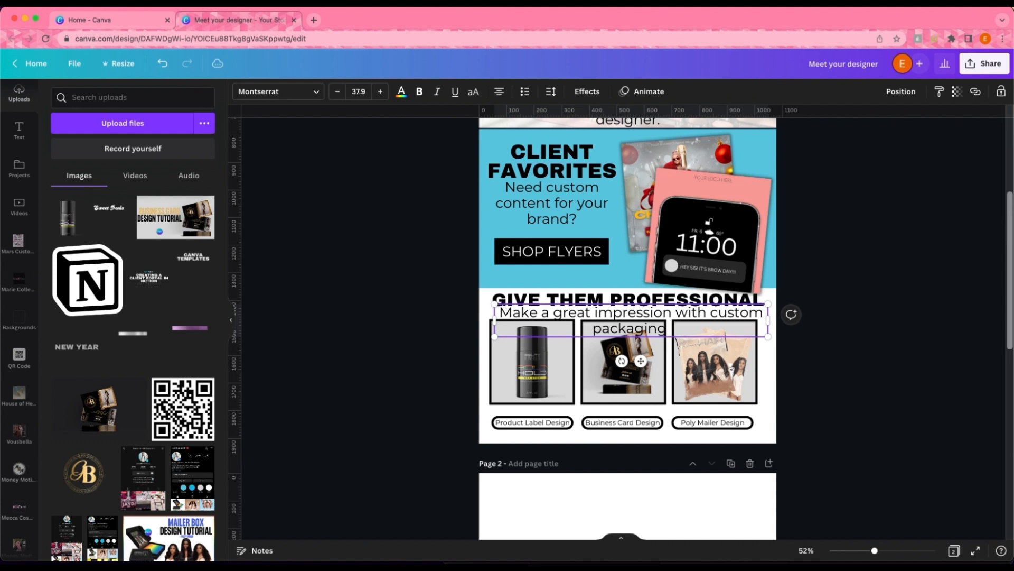
type("& more")
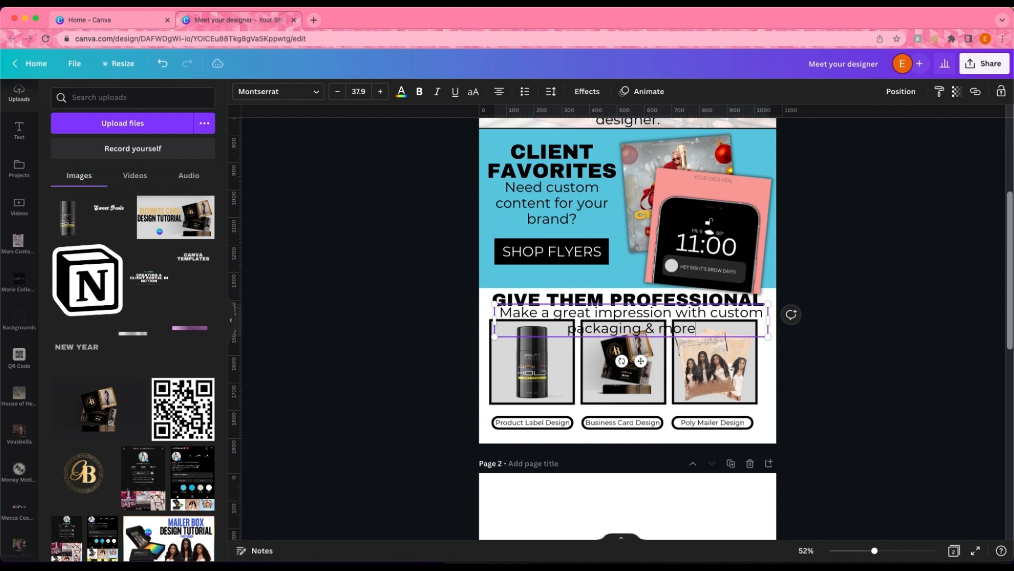
type("!")
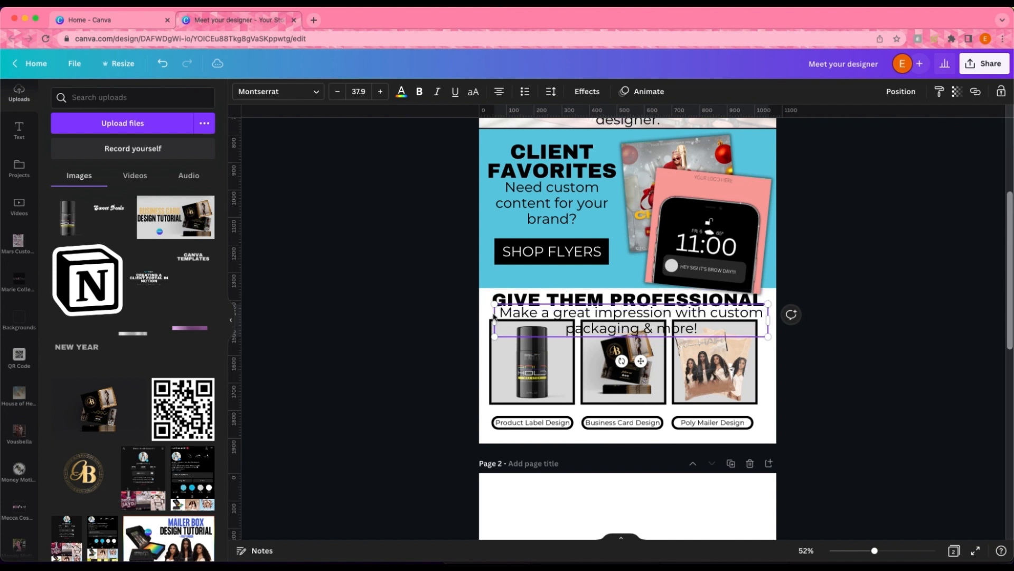
left_click_drag(494, 320, 516, 305)
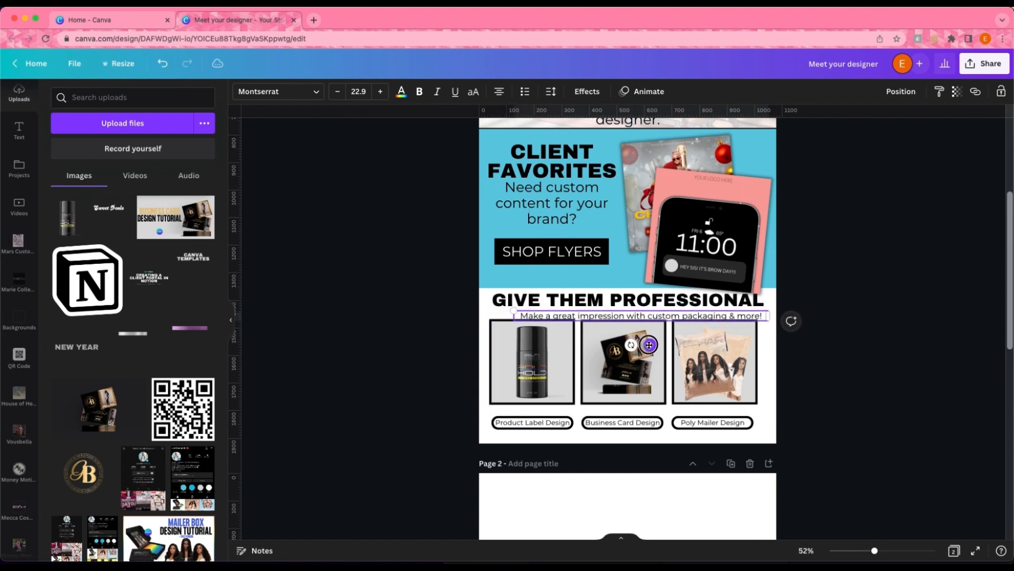
left_click_drag(648, 344, 641, 343)
left_click(891, 345)
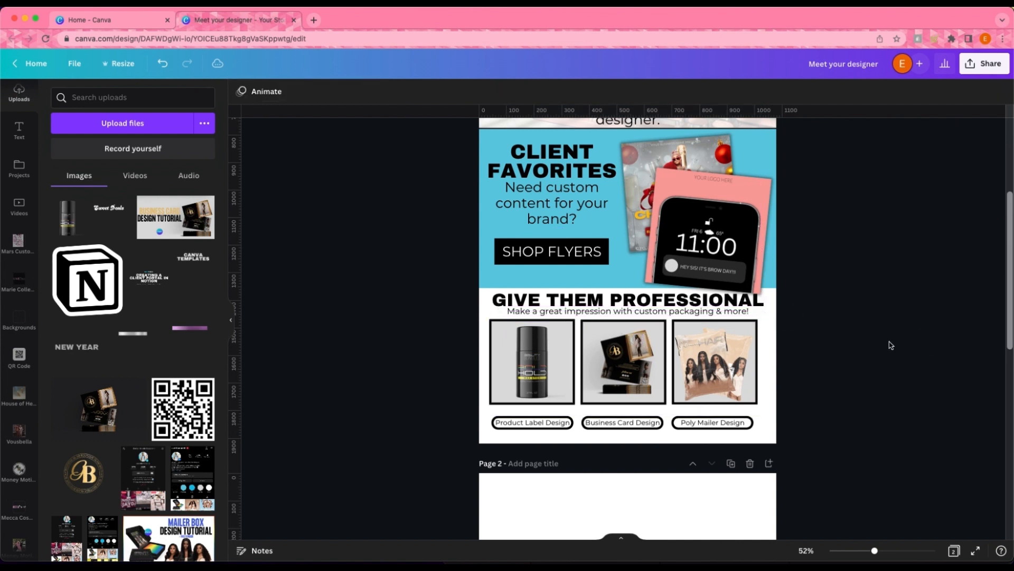
- Review the layout of page 1 from the designer portrait to the product labels, and the blank page 2
scroll(892, 346, "up", 2)
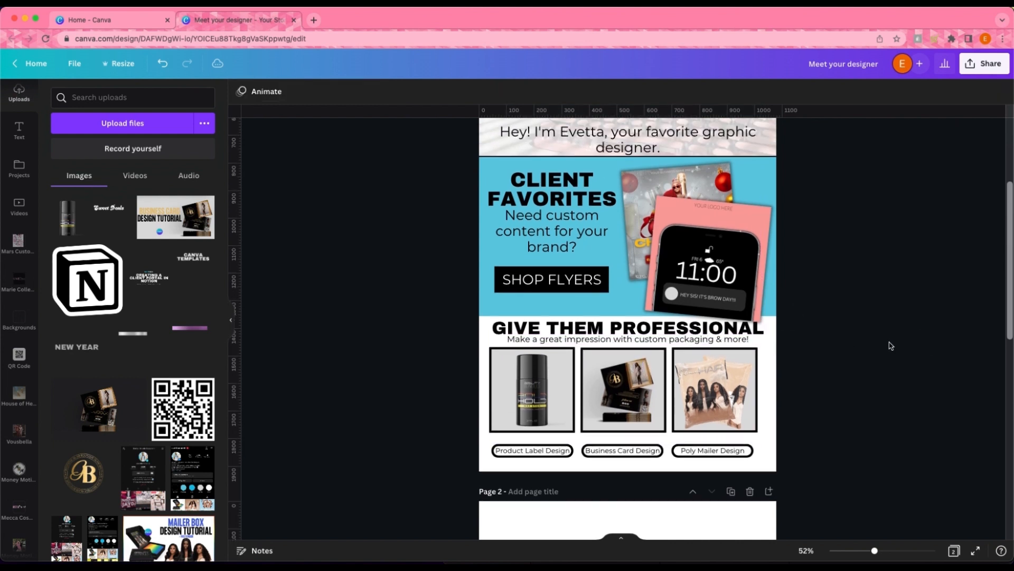
scroll(891, 346, "down", 1)
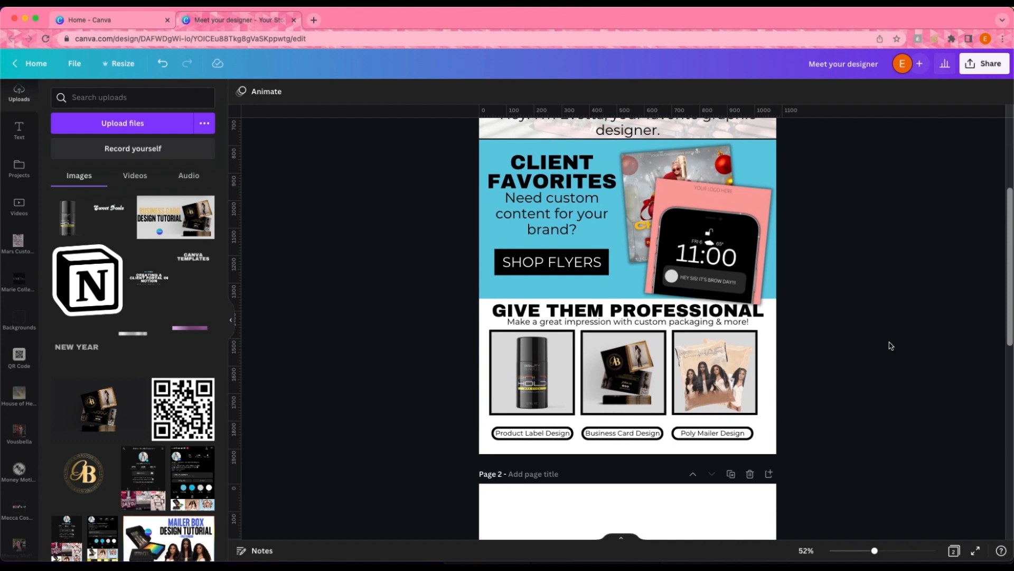
scroll(891, 344, "up", 3)
scroll(891, 345, "down", 2)
scroll(801, 313, "up", 5)
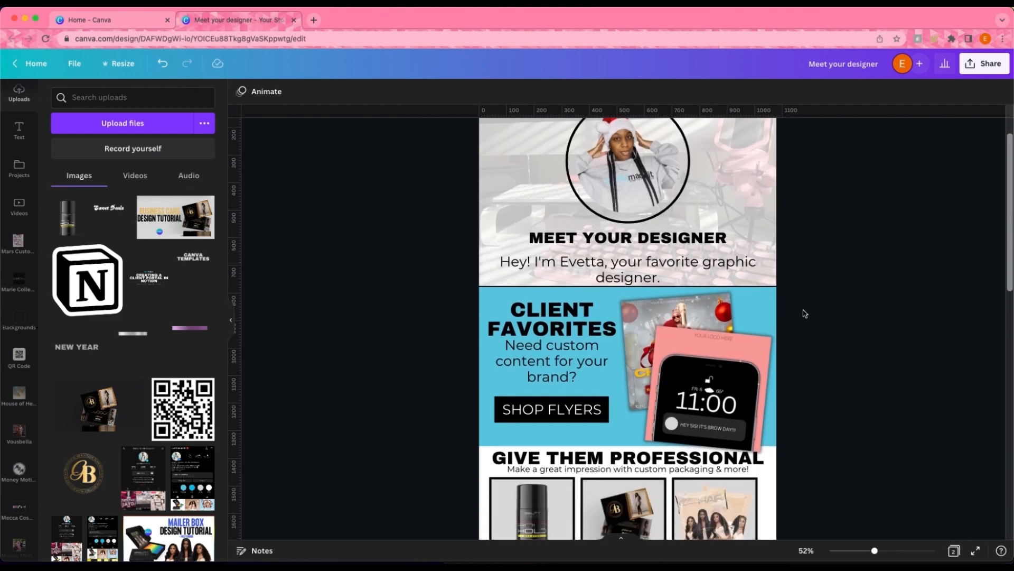
left_click(645, 253)
scroll(851, 303, "down", 6)
scroll(898, 343, "down", 6)
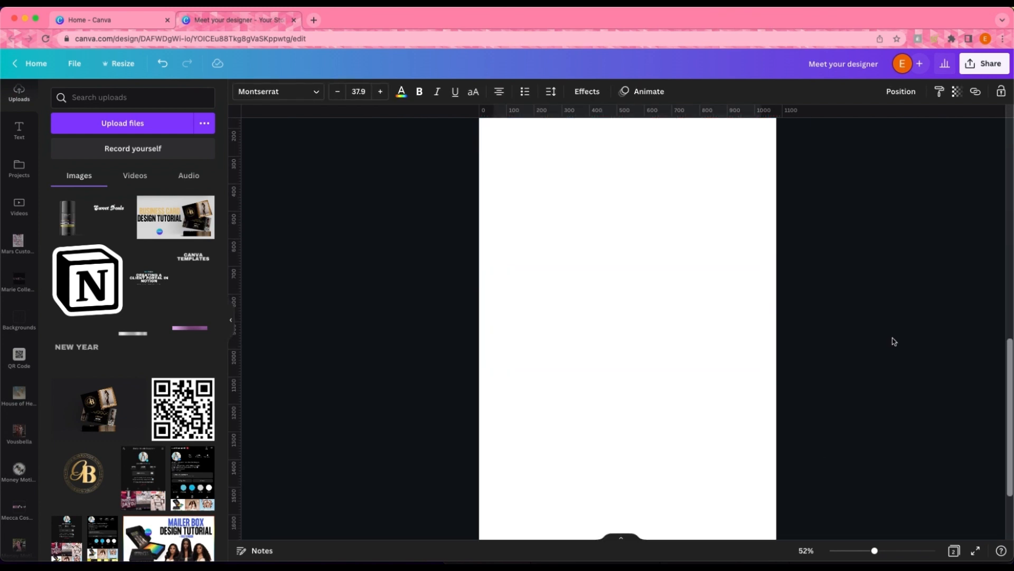
scroll(892, 341, "up", 5)
scroll(893, 342, "down", 2)
left_click(546, 316)
scroll(801, 320, "up", 2)
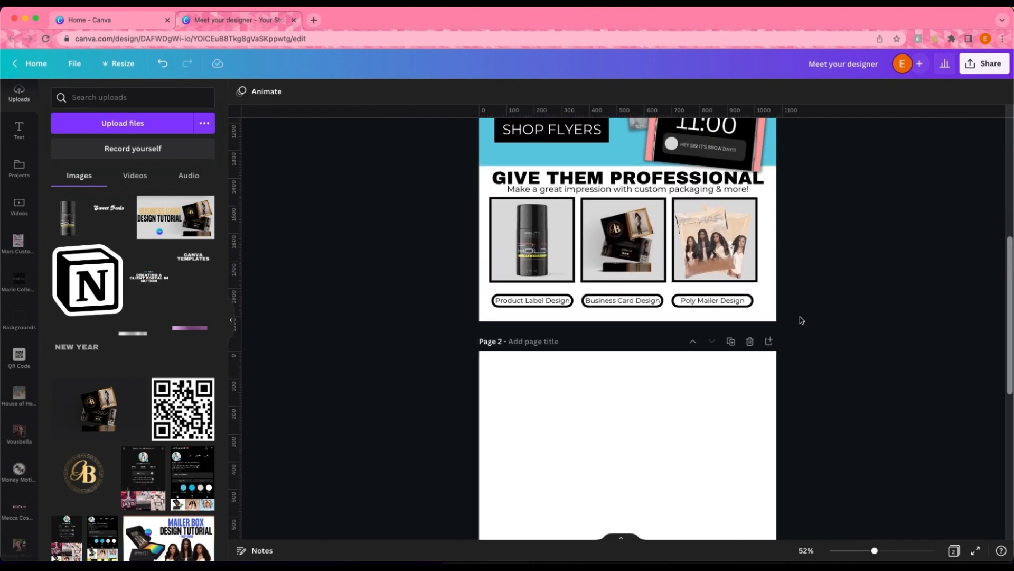
- Duplicate the blue banner behind "CLIENT FAVORITES" and place the copy across the top of page 2
scroll(687, 264, "up", 1)
left_click(498, 169)
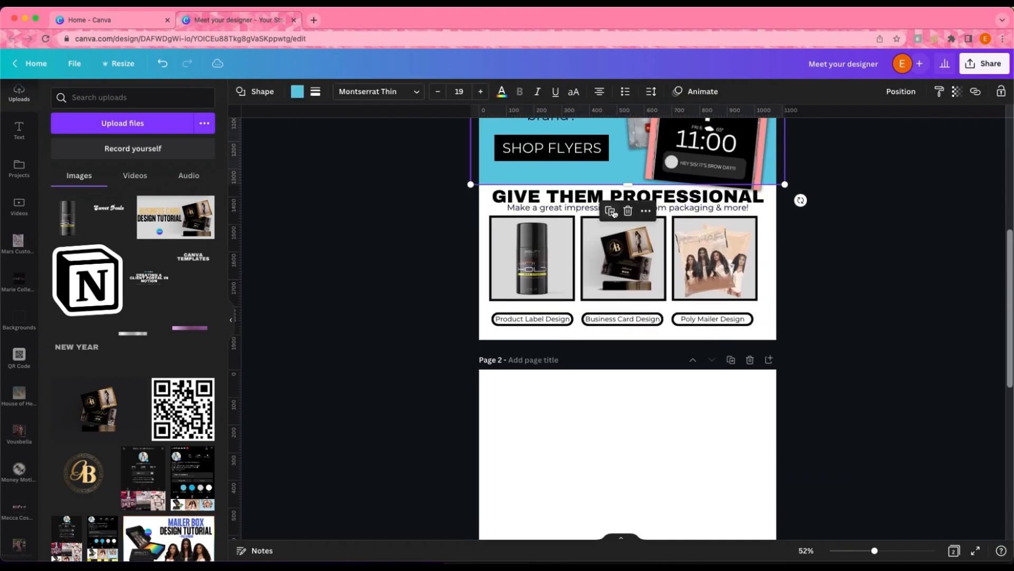
left_click(613, 210)
left_click_drag(634, 161, 634, 497)
scroll(851, 390, "down", 8)
left_click(851, 390)
scroll(851, 390, "up", 2)
left_click(642, 201)
left_click_drag(633, 229, 634, 251)
scroll(927, 288, "up", 5)
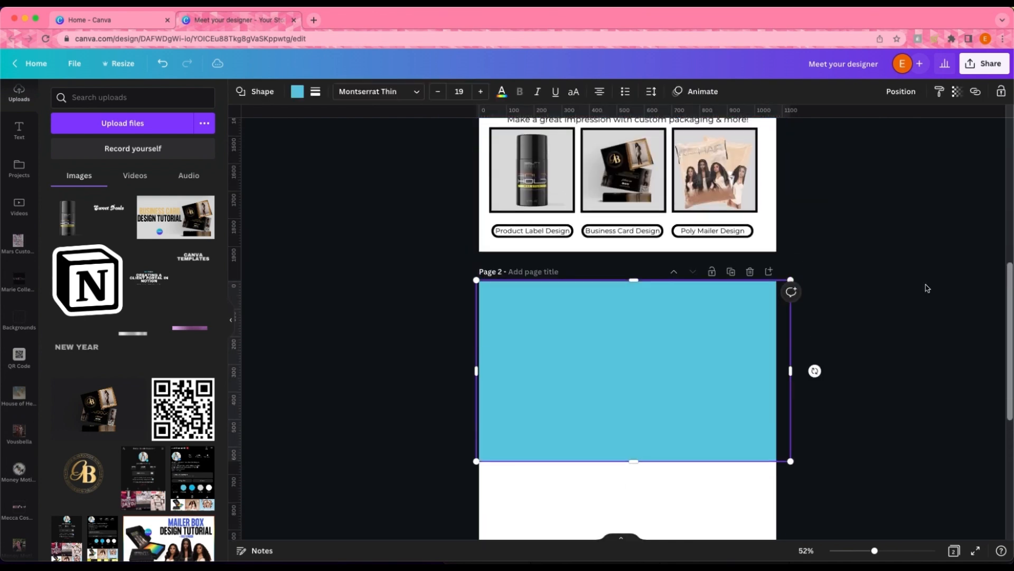
- Duplicate the blue block on page 2 and place the copy across the bottom of that page
scroll(926, 287, "down", 1)
left_click(615, 207)
scroll(650, 290, "down", 6)
left_click_drag(655, 296, 656, 453)
scroll(715, 403, "down", 4)
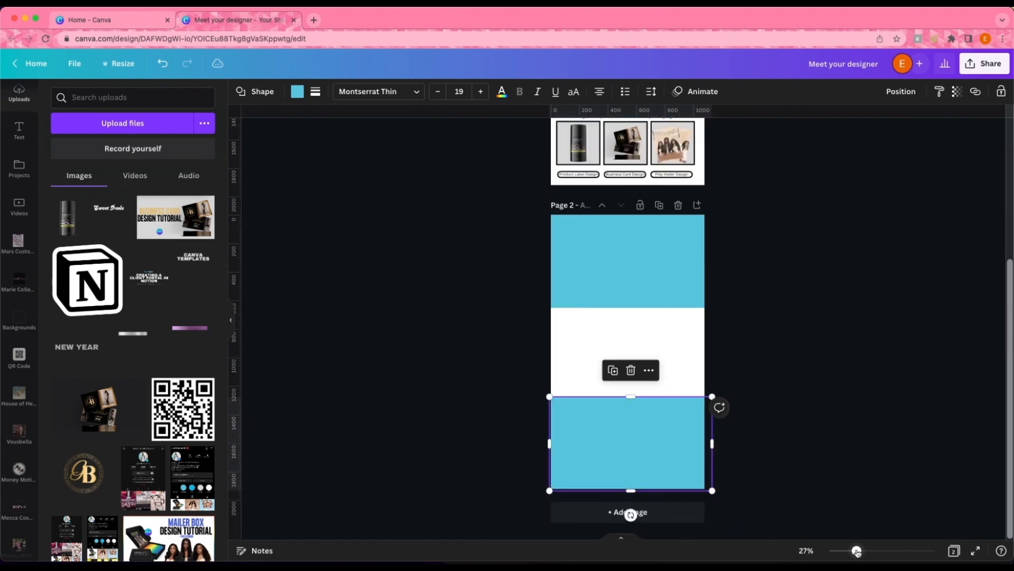
- Select all elements on page 1 and shift them up to free space beneath the labels, and delete page 2
scroll(904, 426, "up", 5)
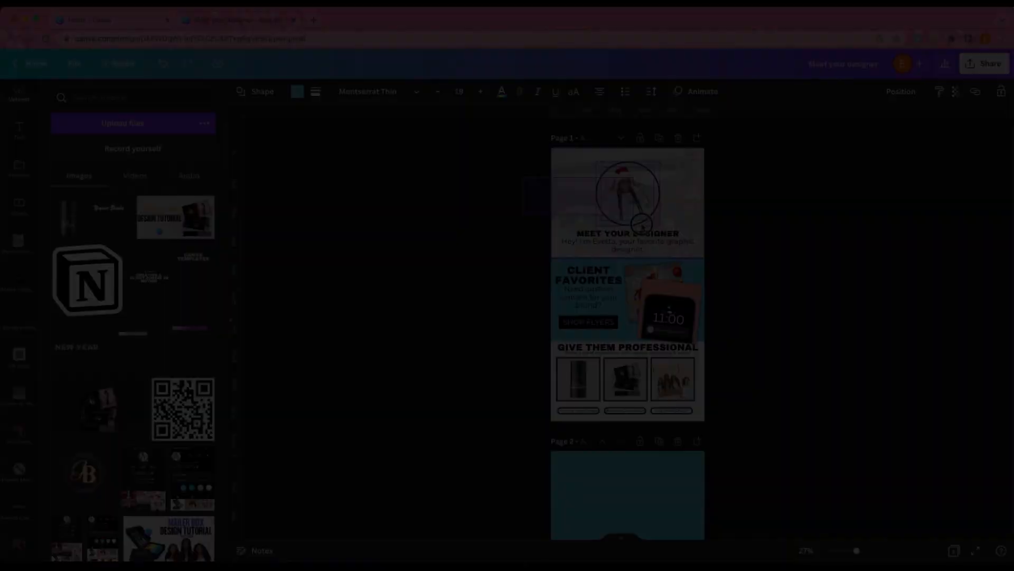
left_click_drag(523, 177, 696, 408)
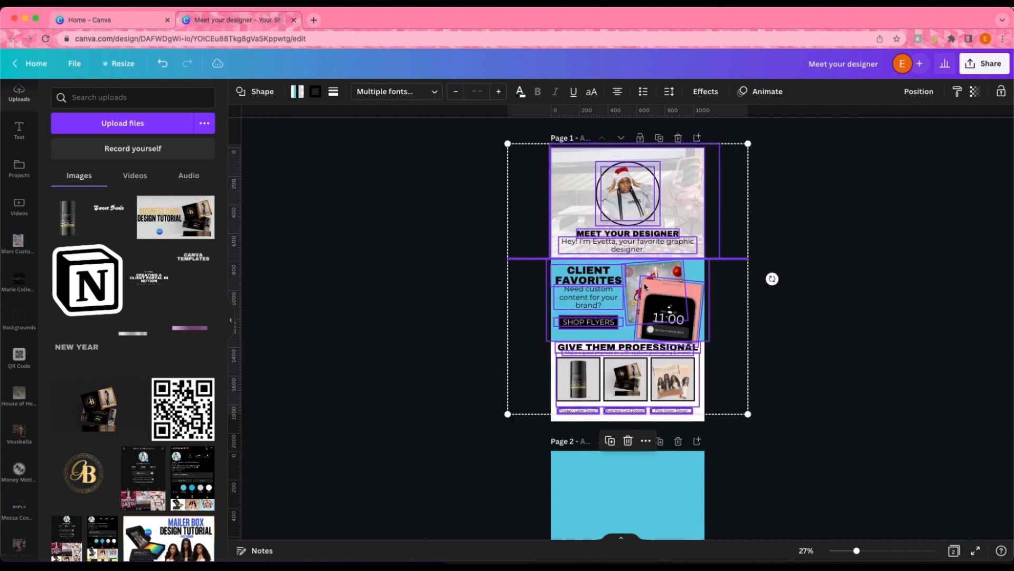
key("Escape")
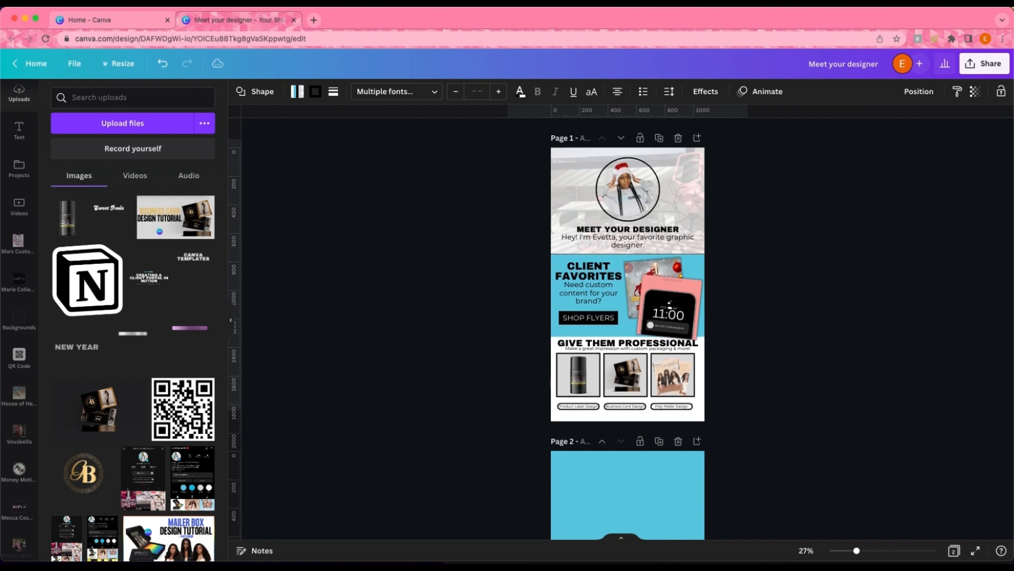
key("super+a")
right_click(623, 274)
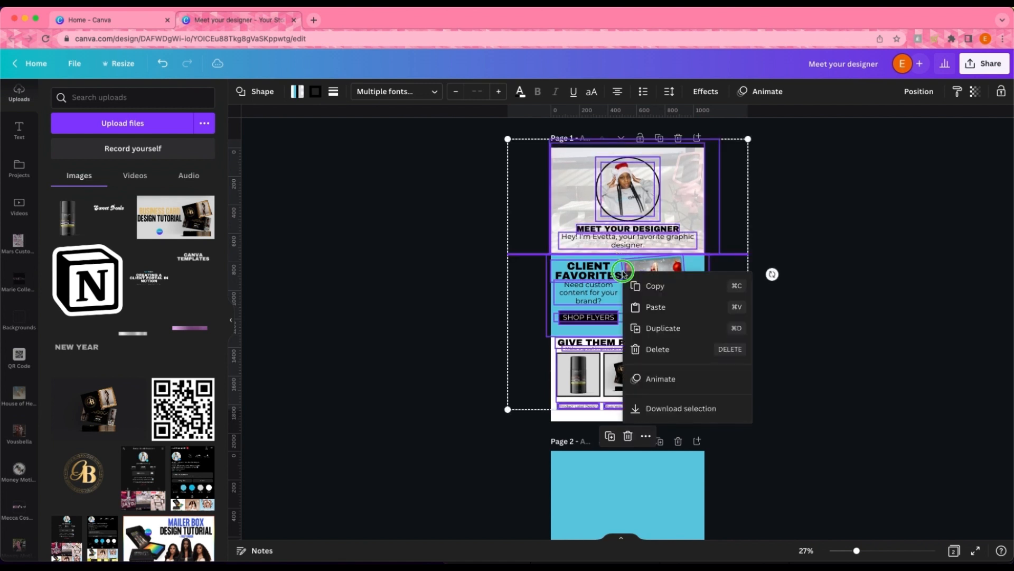
left_click_drag(629, 269, 628, 262)
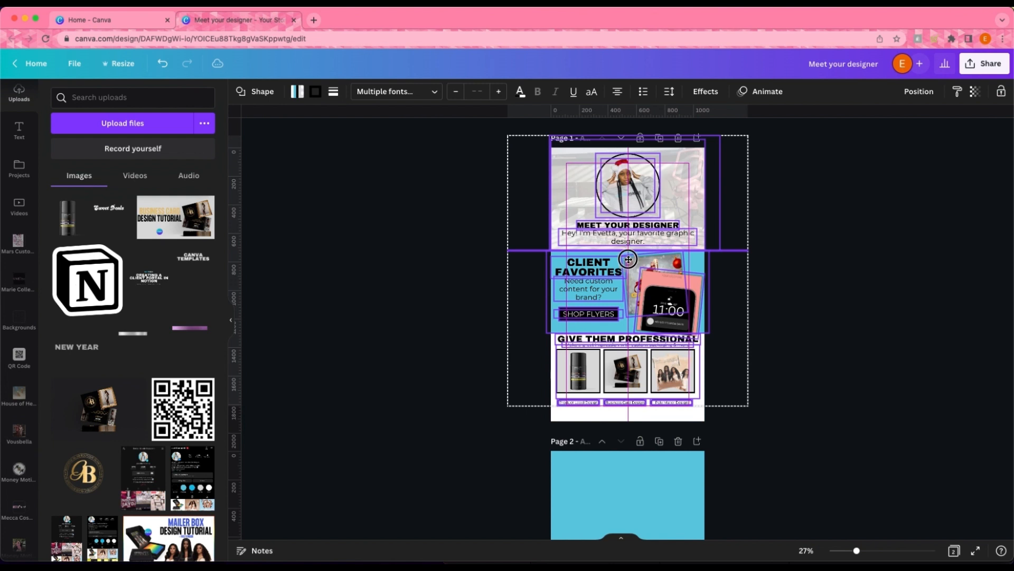
left_click_drag(628, 258, 629, 259)
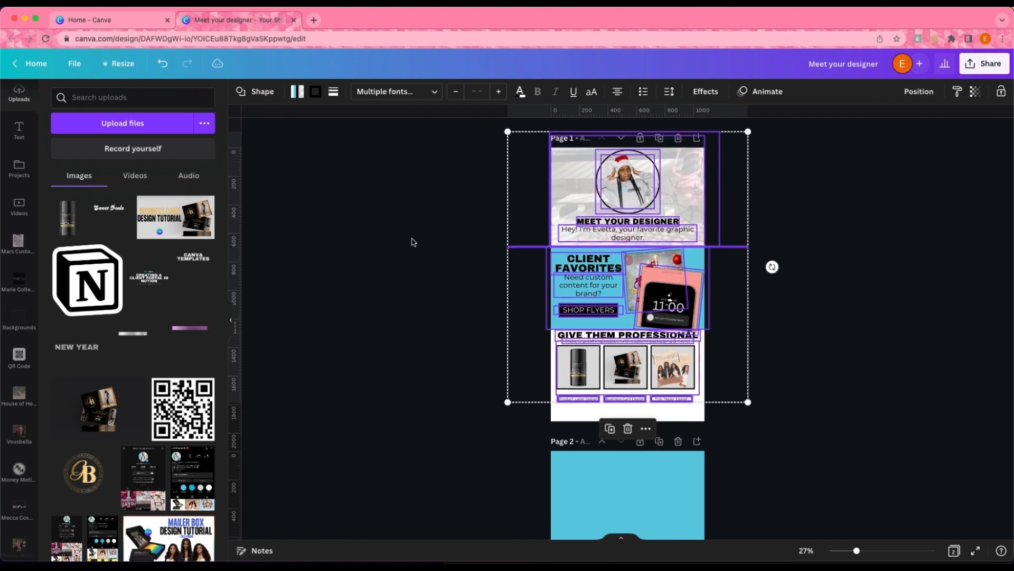
left_click(410, 239)
left_click(679, 442)
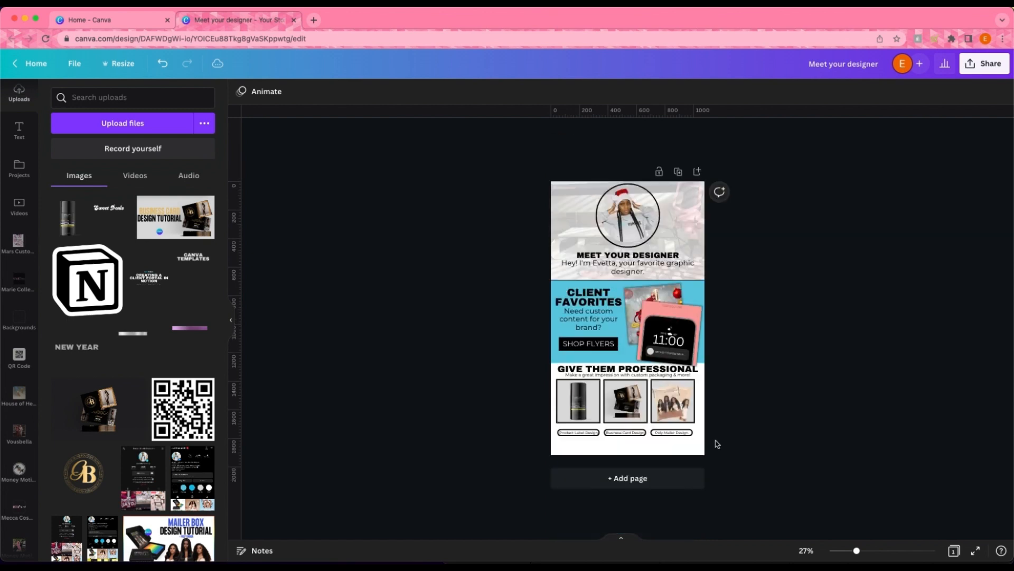
- Duplicate the blue banner and place the copy as a thin footer strip below the product labels, running off the page's bottom edge
left_click_drag(857, 551, 876, 550)
scroll(886, 500, "down", 2)
scroll(885, 499, "down", 3)
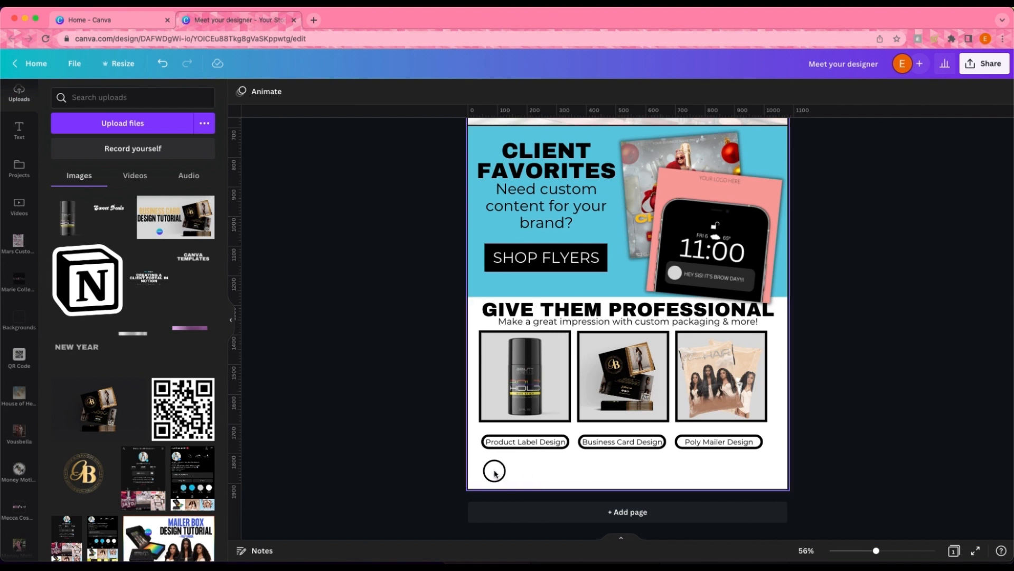
left_click(476, 293)
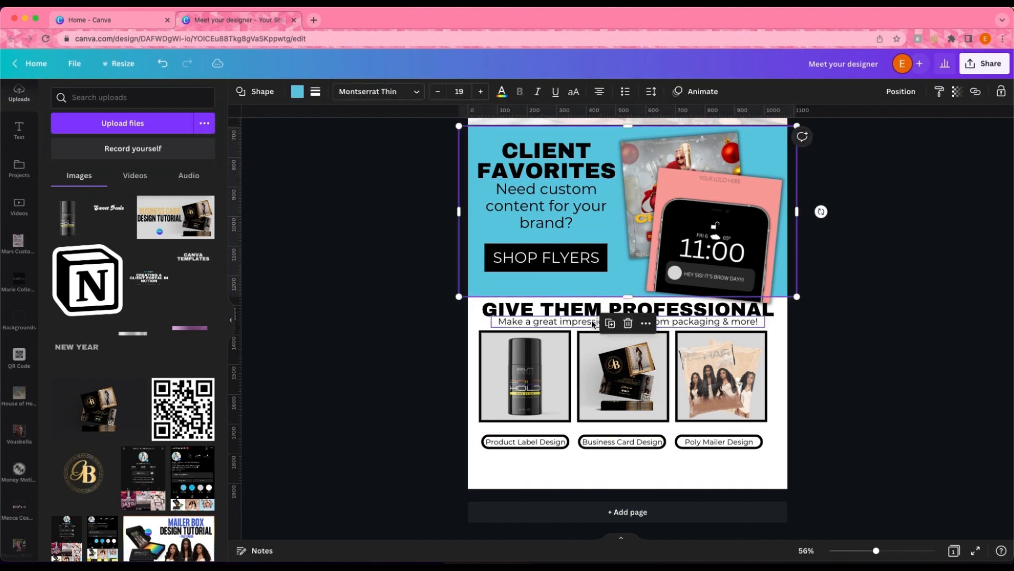
left_click(610, 322)
left_click_drag(502, 256, 525, 565)
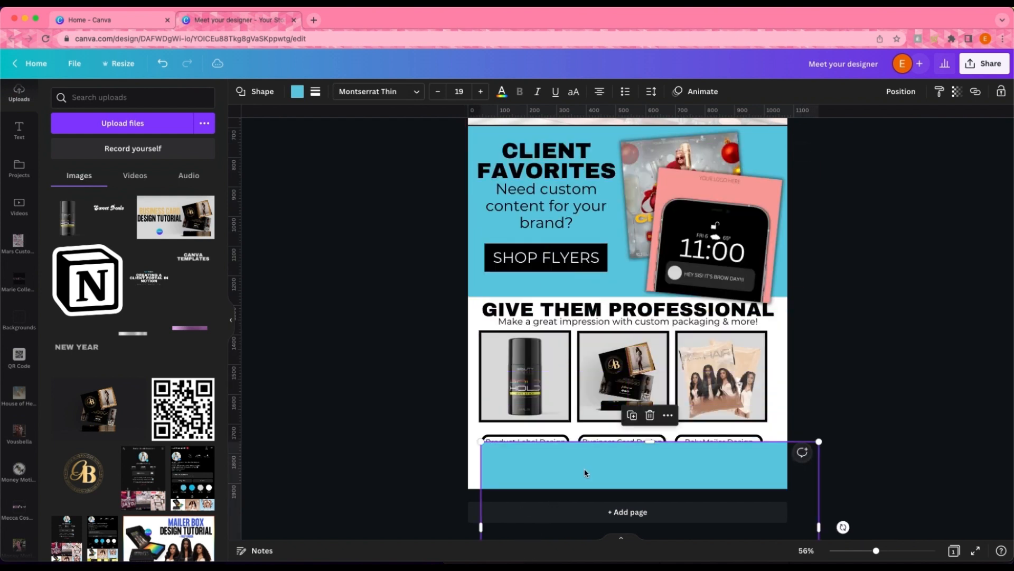
left_click_drag(584, 471, 563, 486)
left_click(401, 386)
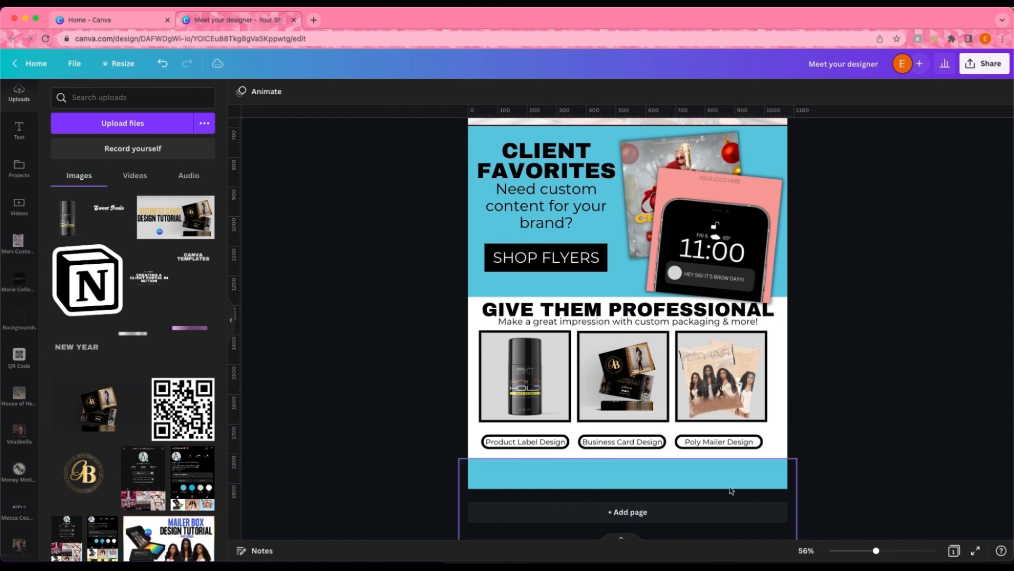
scroll(818, 412, "up", 2)
scroll(740, 449, "down", 2)
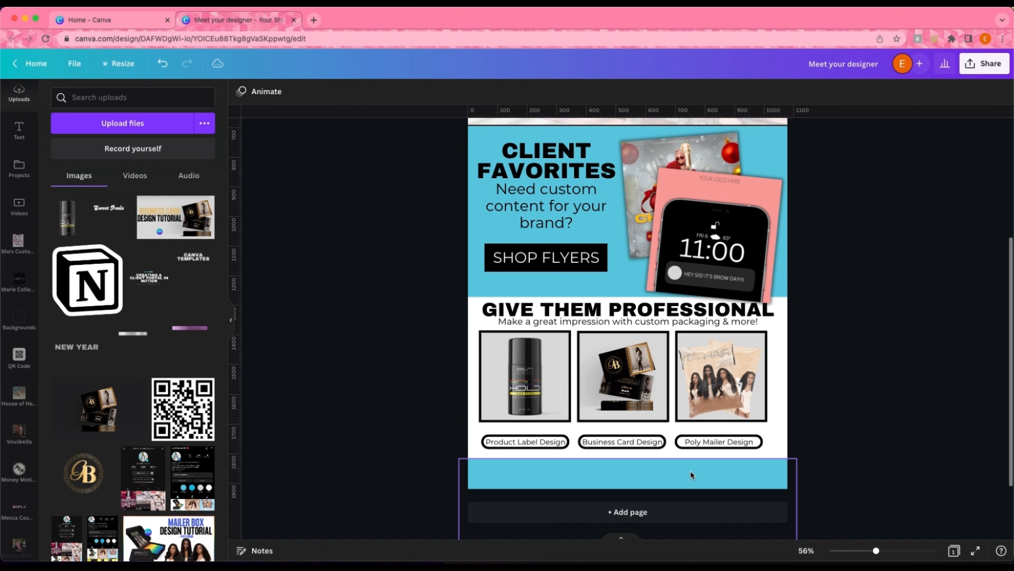
left_click(640, 441)
left_click(605, 411)
left_click_drag(634, 474, 593, 481)
double_click(644, 484)
type("W")
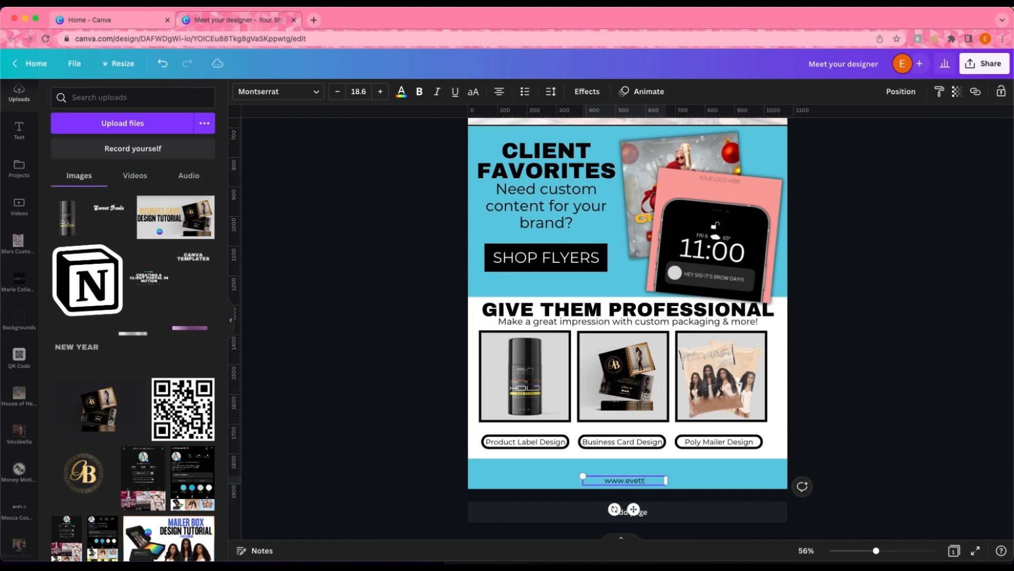
type("ww.evettamadeit.com")
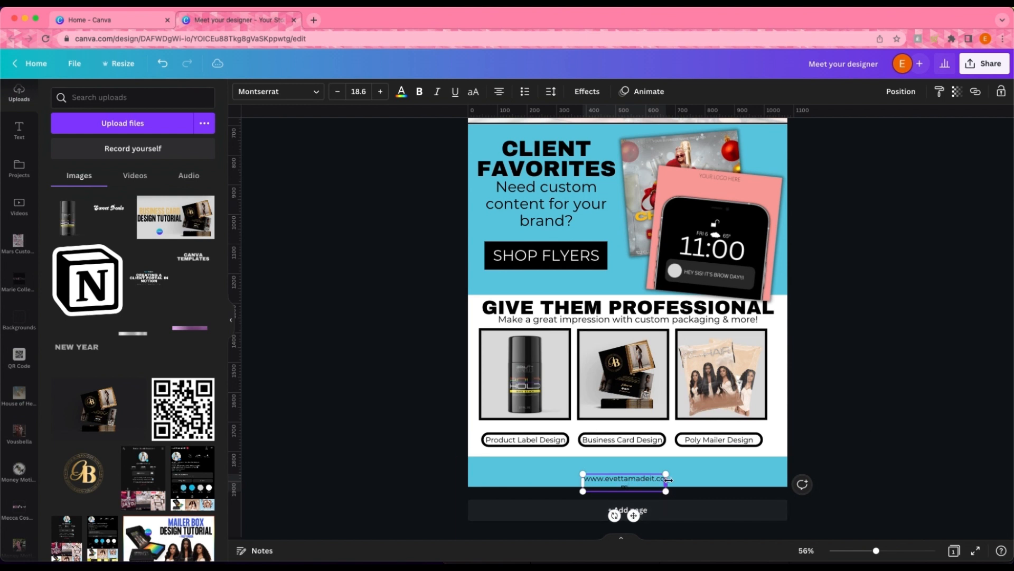
- Increase the website text's letter spacing, widen its box to fit one line, and move it to the bottom of the footer strip
left_click_drag(665, 484, 684, 479)
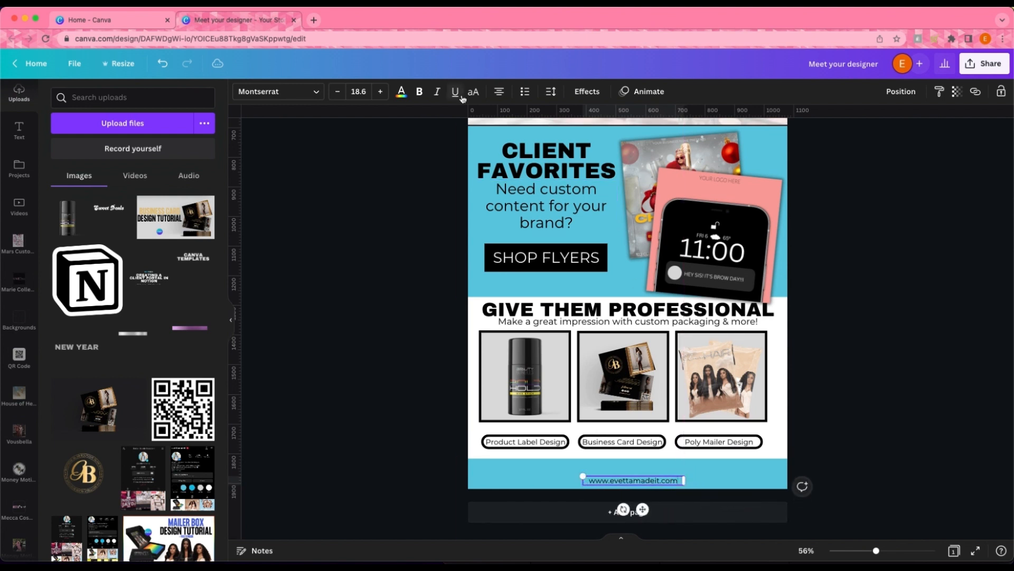
left_click(550, 92)
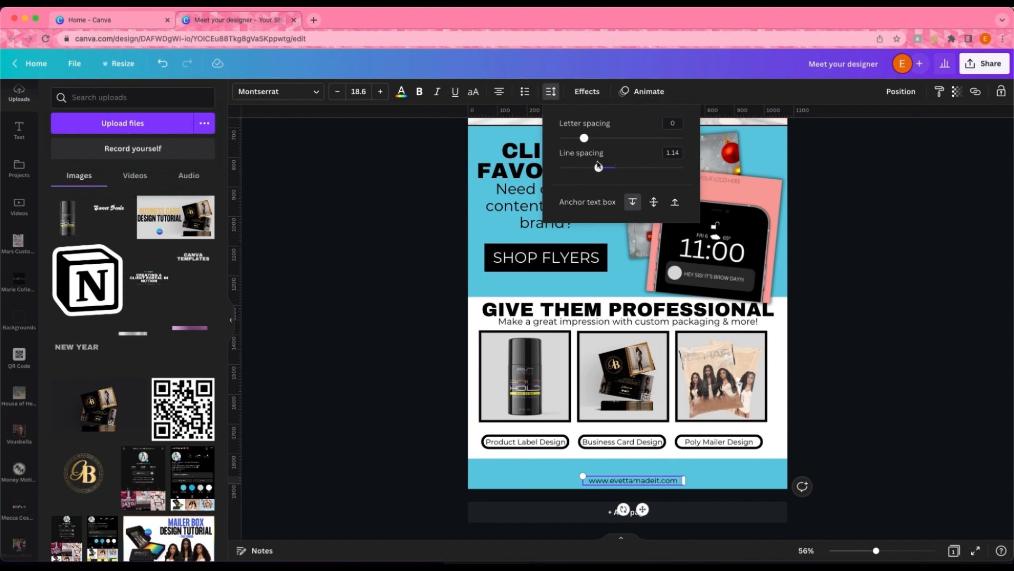
left_click_drag(584, 138, 610, 140)
left_click_drag(684, 484, 711, 485)
left_click_drag(655, 510, 654, 512)
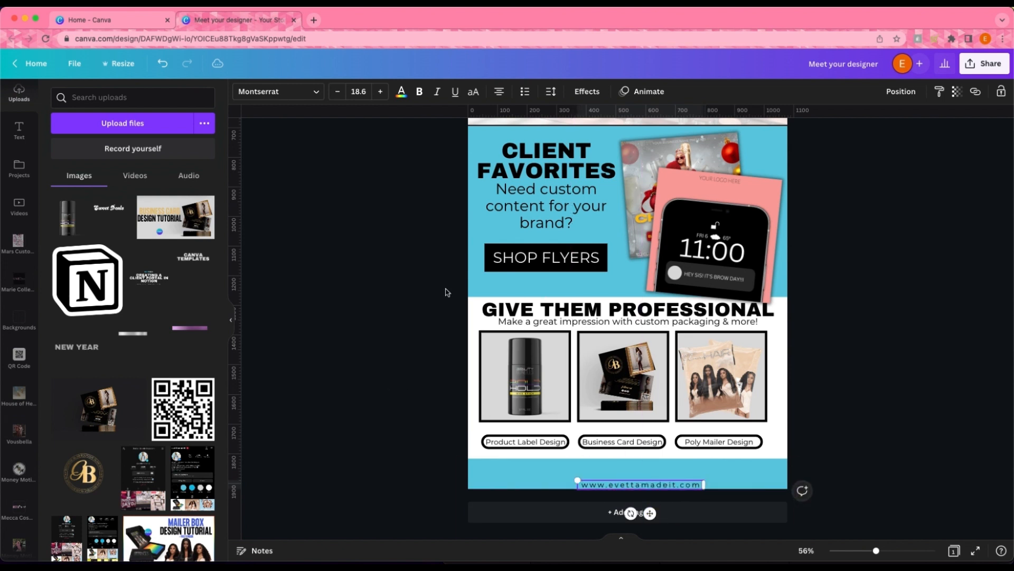
- Set the website text in uppercase, widen its box to keep it on one line, and centre it horizontally on the page
left_click(474, 93)
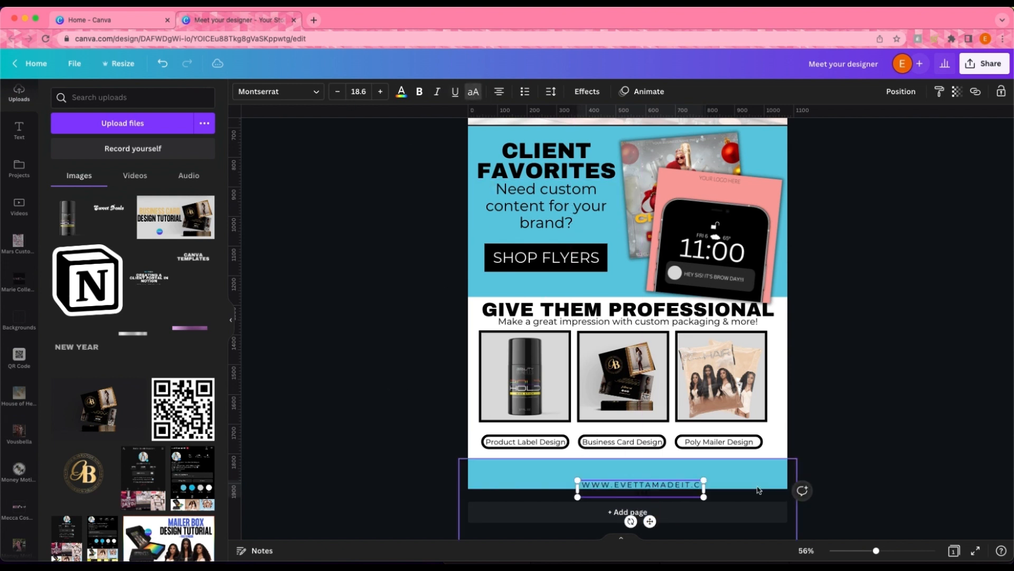
left_click_drag(719, 485, 725, 485)
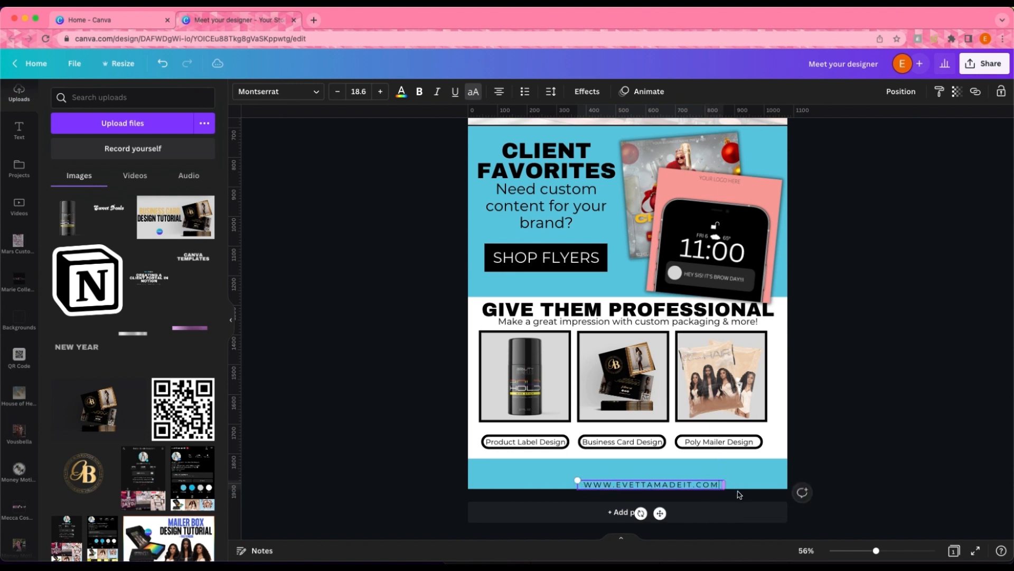
left_click(890, 100)
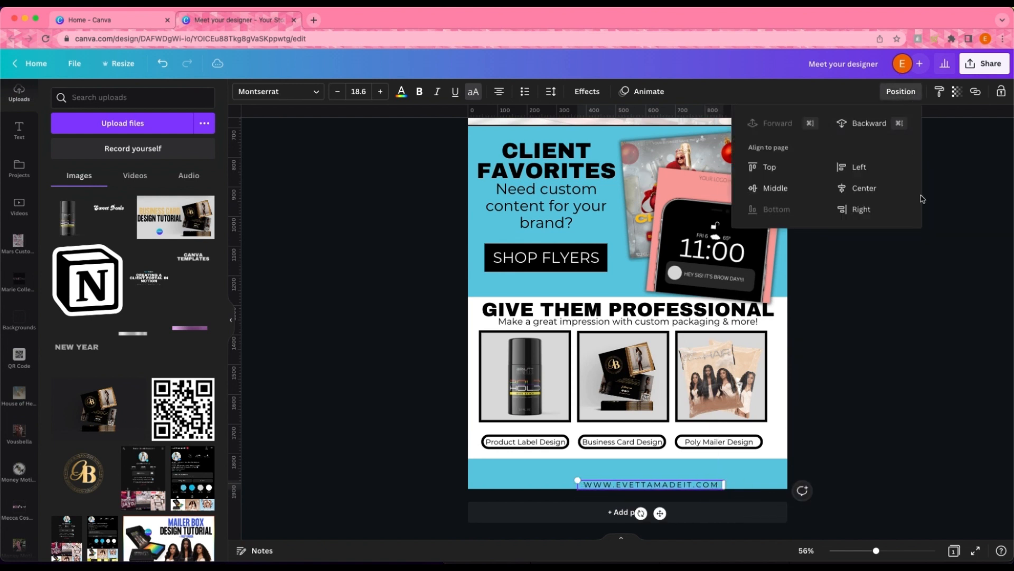
left_click(865, 187)
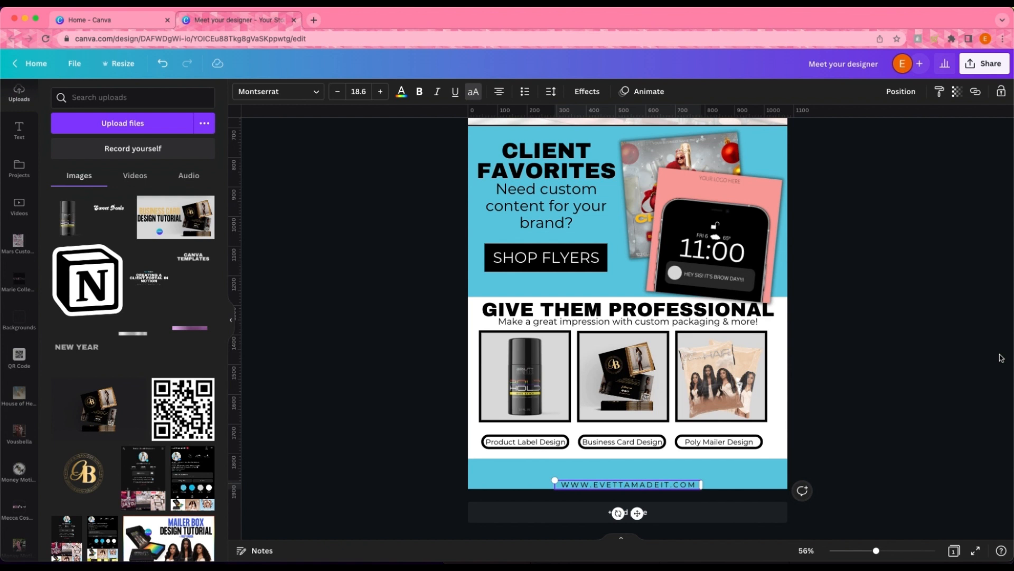
- Search the elements for "instagram", add the black outlined Instagram icon, shrink it and place it on the footer above the website text
left_click(991, 359)
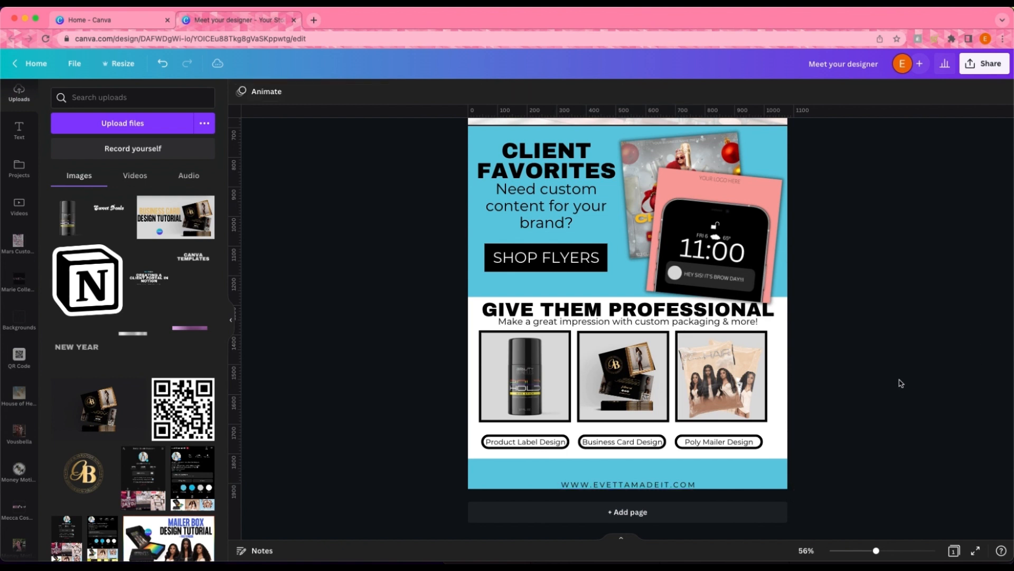
left_click(19, 130)
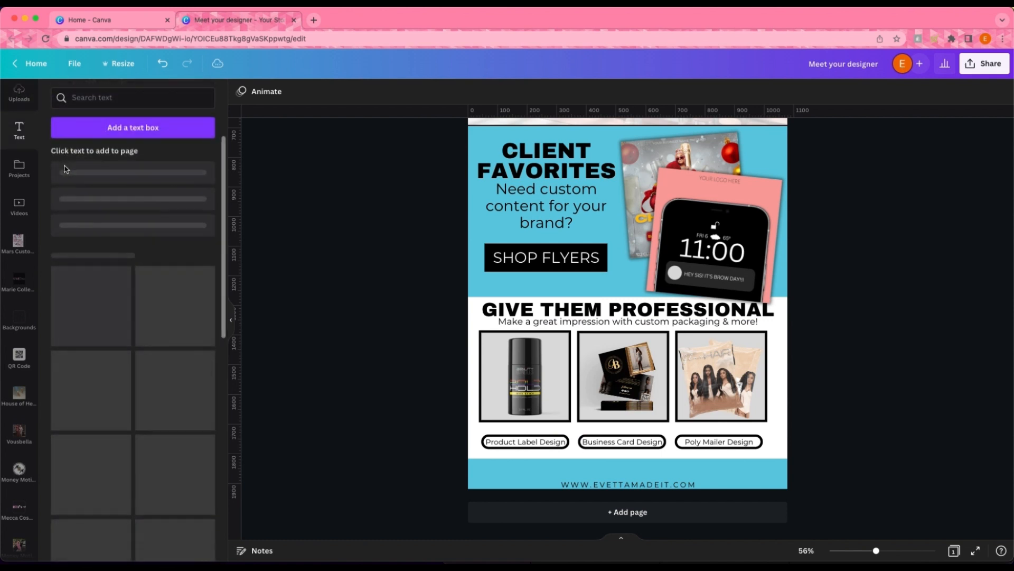
scroll(20, 129, "up", 2)
left_click(19, 136)
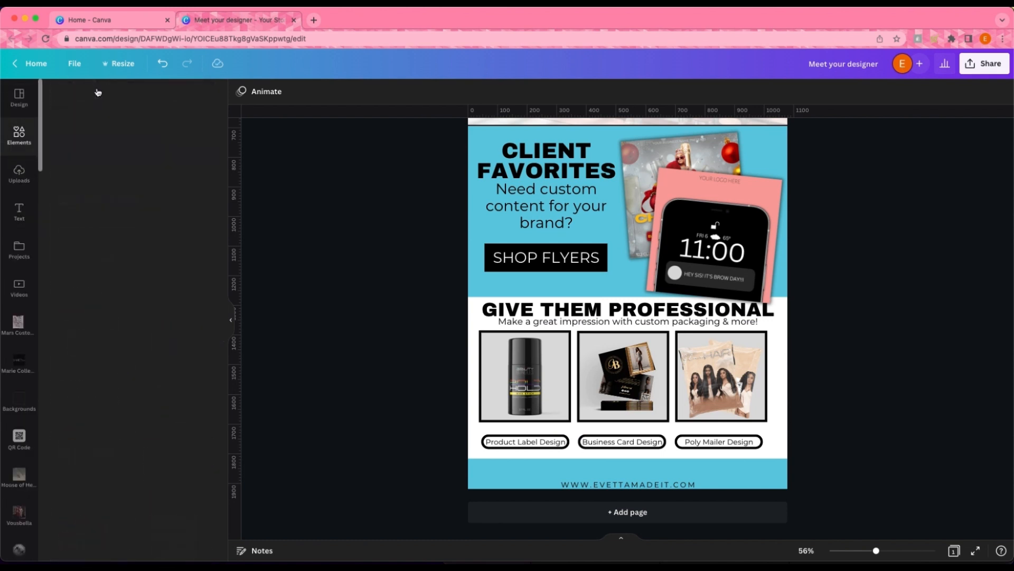
left_click(129, 97)
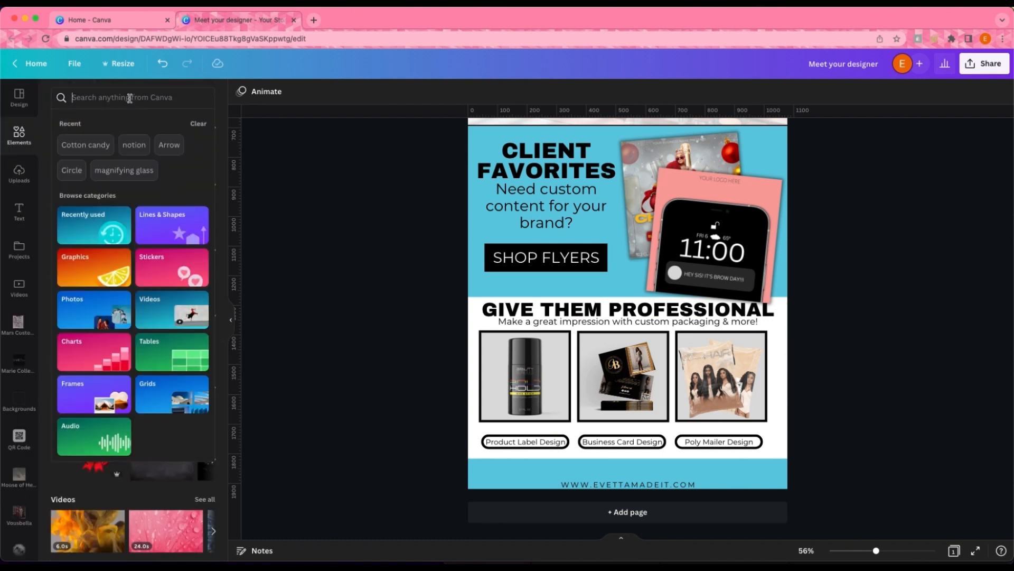
type("instagr")
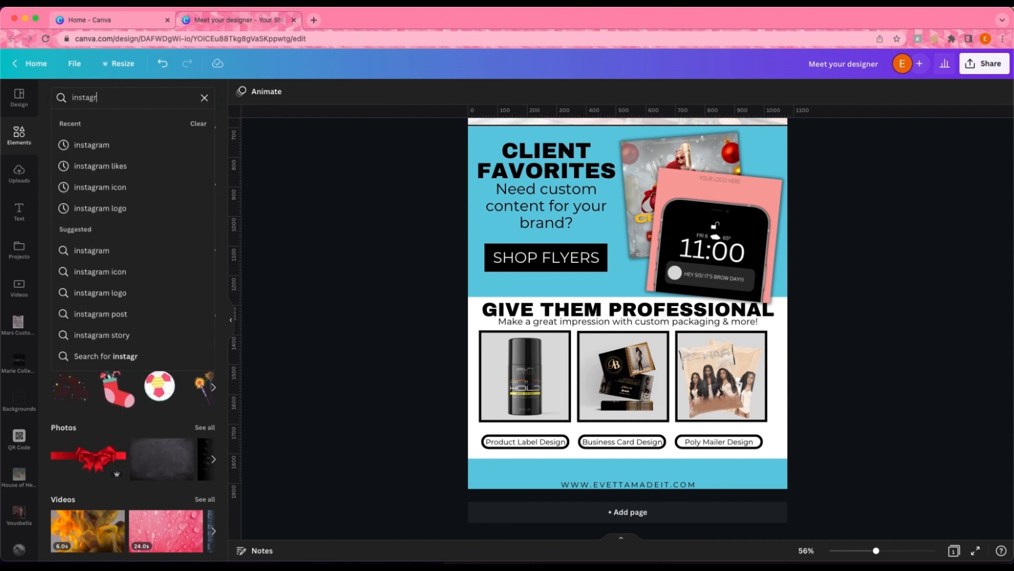
type("am")
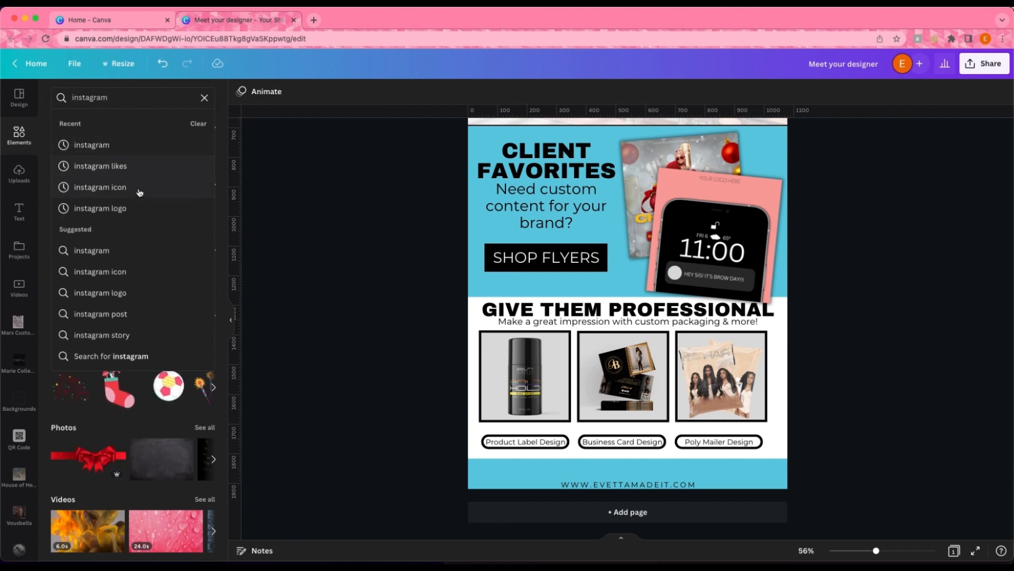
left_click(120, 145)
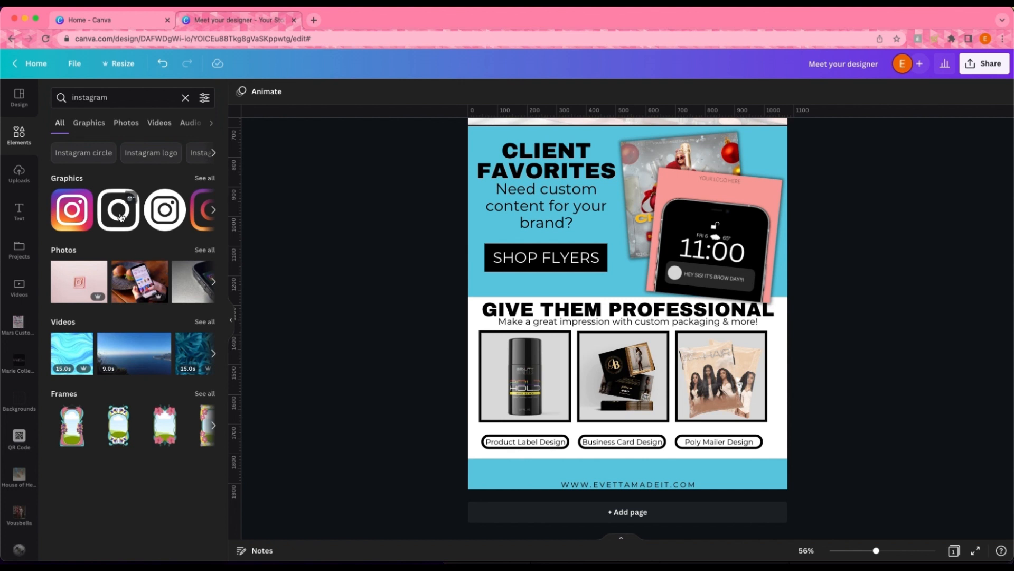
left_click(118, 229)
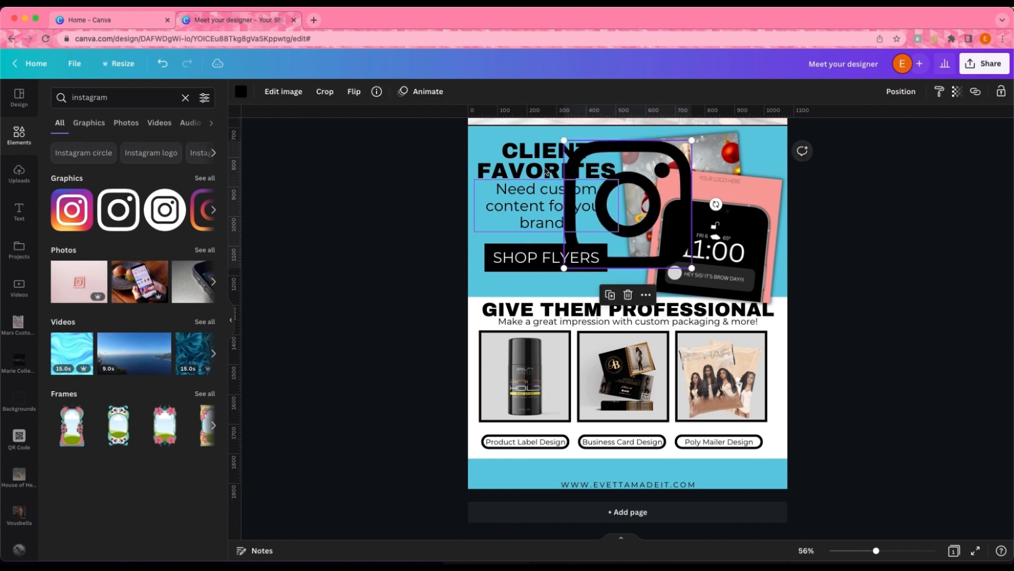
left_click_drag(564, 141, 656, 232)
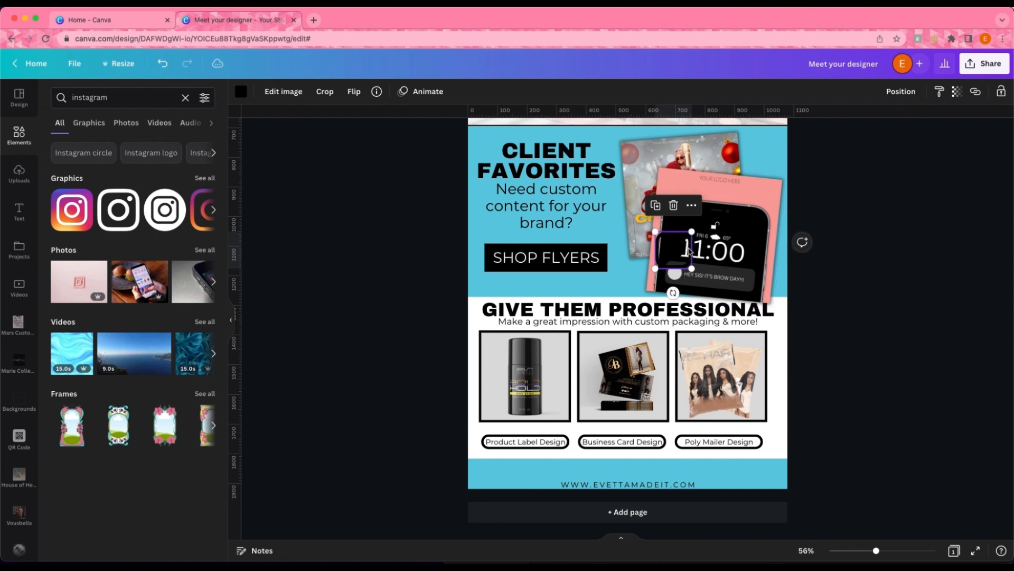
left_click_drag(683, 270, 595, 504)
- Search for "tiktok", add the black TikTok icon to the footer beside the Instagram icon, and centre it horizontally on the page
triple_click(121, 98)
type("tiktok")
key("Return")
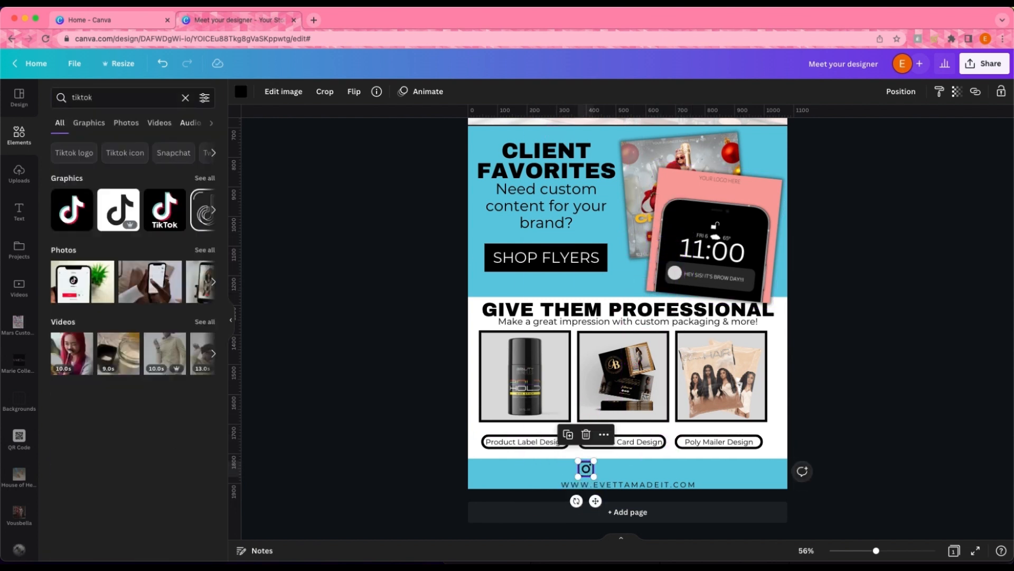
left_click_drag(95, 218, 660, 418)
left_click_drag(724, 352, 605, 469)
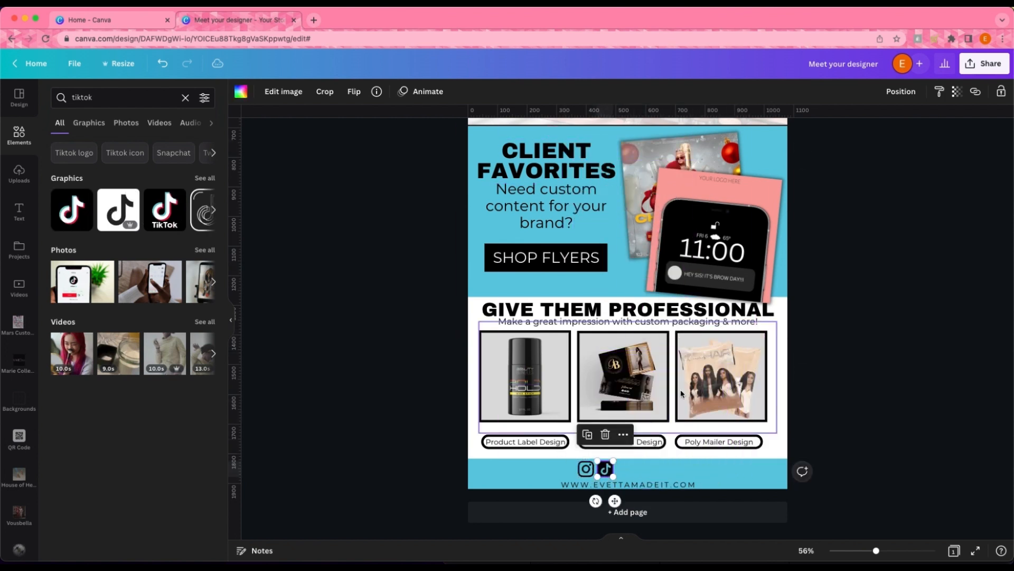
left_click(901, 91)
left_click(866, 187)
- Search for "Twitter" and place the square Twitter icon on the footer beside the TikTok icon, at a matching size
triple_click(122, 98)
type("Twitter")
key("Return")
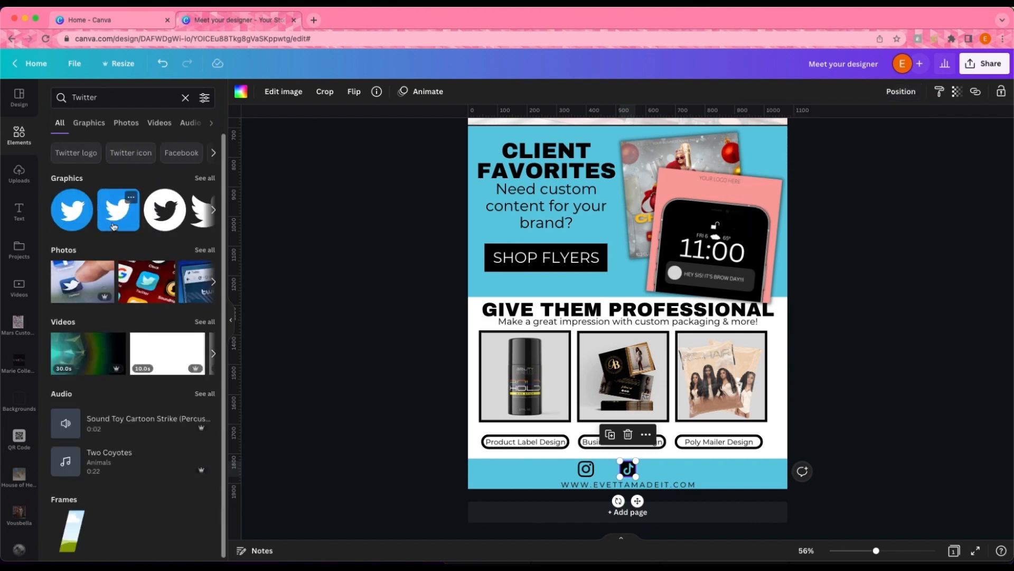
left_click_drag(118, 210, 661, 456)
left_click(832, 491)
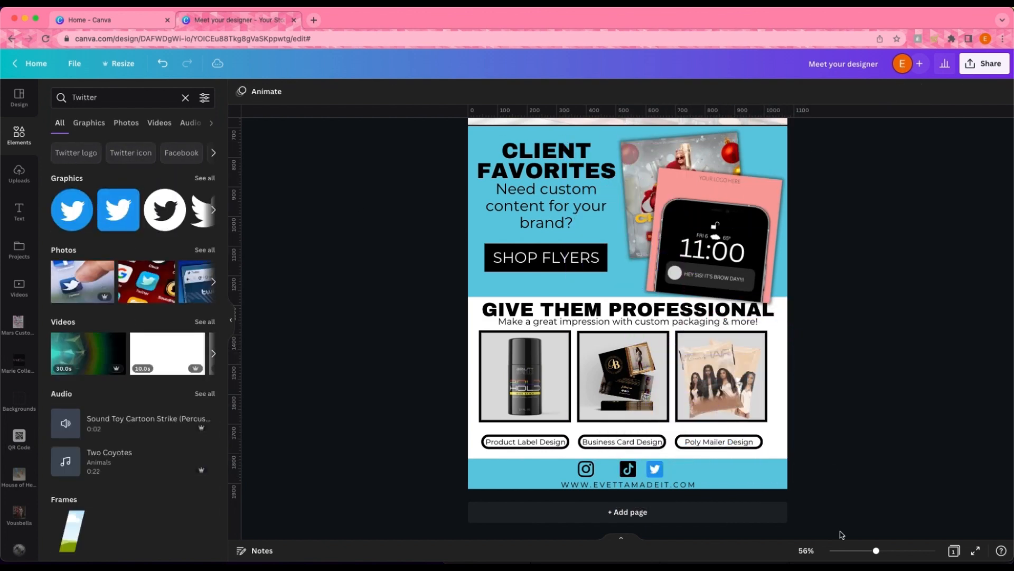
- Move the Instagram icon closer to the TikTok icon to even out the spacing, and group the three social icons
left_click_drag(877, 550, 895, 550)
scroll(674, 333, "down", 2)
scroll(673, 334, "down", 2)
left_click(547, 450)
left_click_drag(547, 450, 577, 450)
left_click(628, 450, "shift")
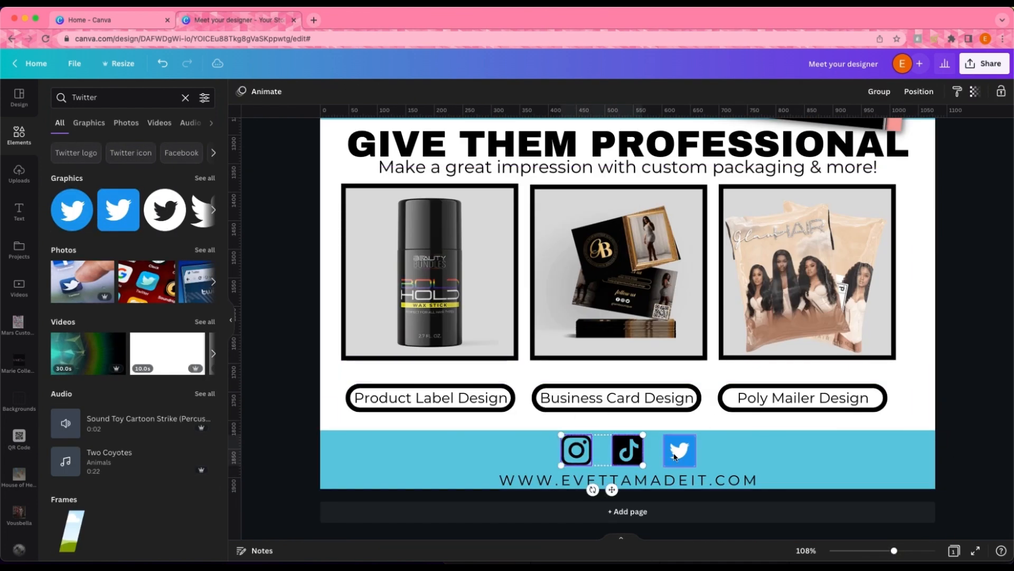
left_click(680, 451, "shift")
left_click(881, 92)
left_click(901, 91)
- Recolour the blue background of the Twitter icon in the footer group to black
left_click(680, 450)
left_click(680, 450)
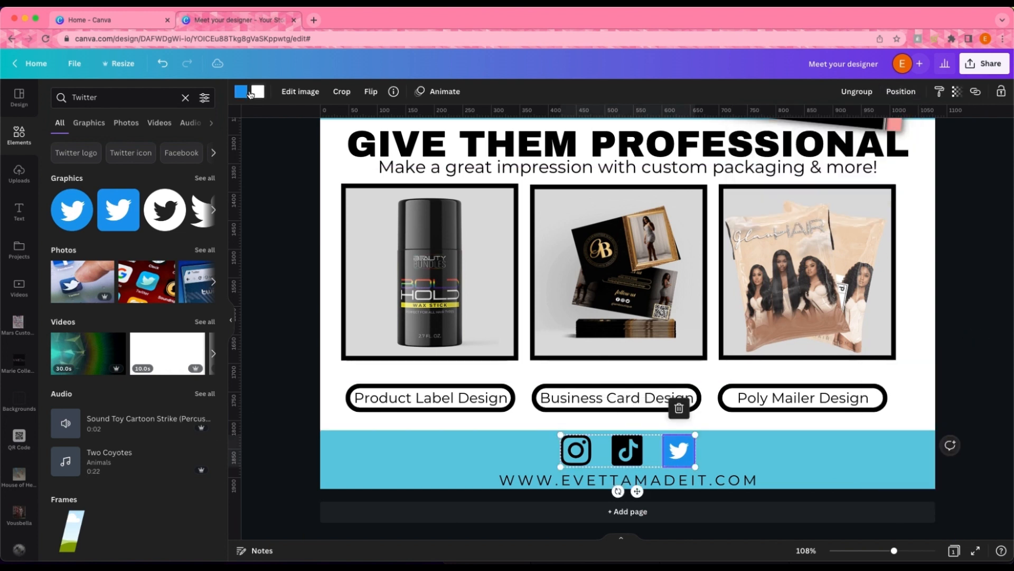
left_click(241, 91)
left_click(130, 150)
right_click(130, 150)
key("Escape")
left_click(264, 232)
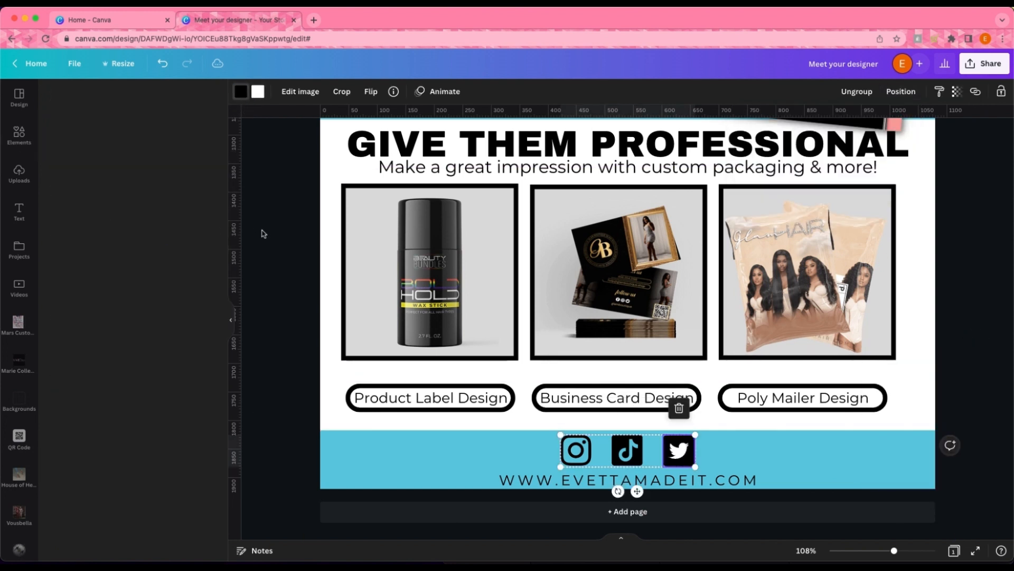
- Collapse the elements panel and review the whole page design from the header photo to the footer
right_click(229, 315)
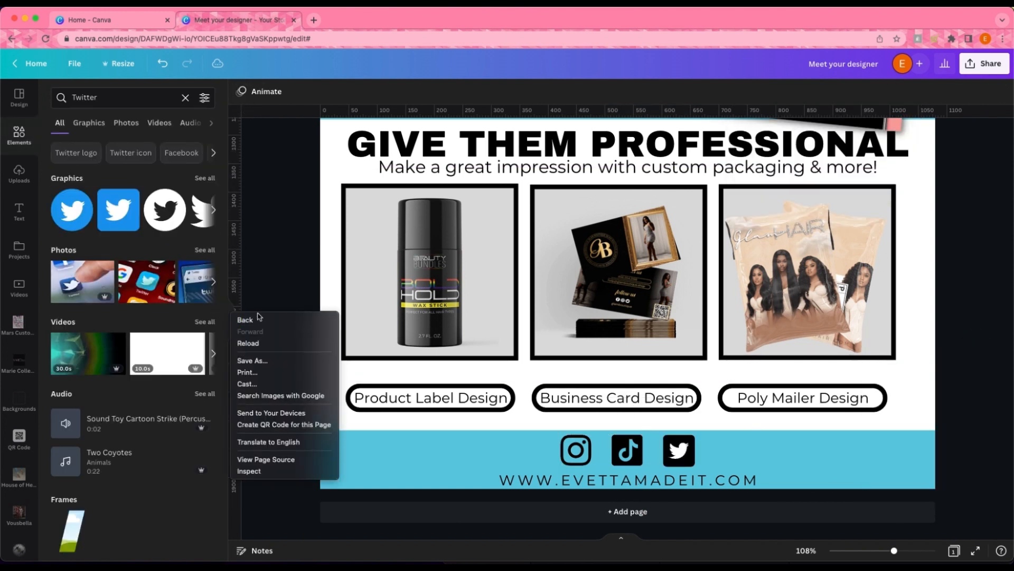
key("Escape")
left_click(228, 320)
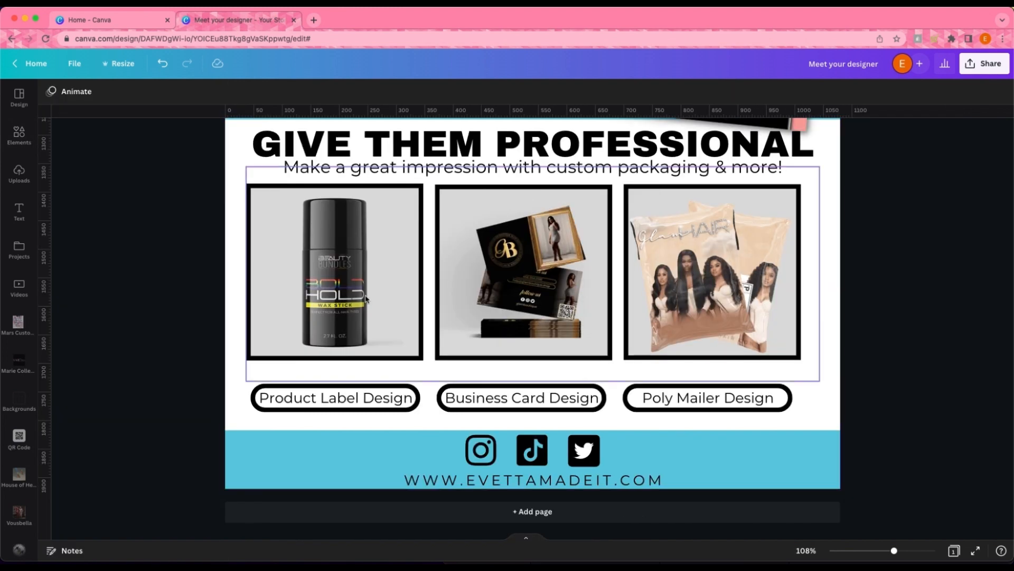
scroll(917, 327, "up", 4)
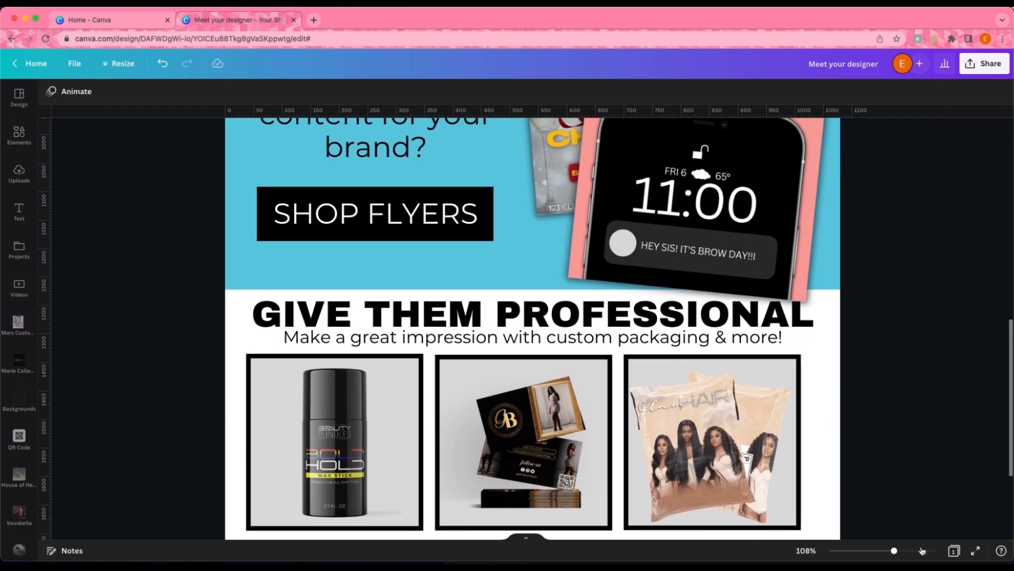
left_click_drag(895, 551, 870, 553)
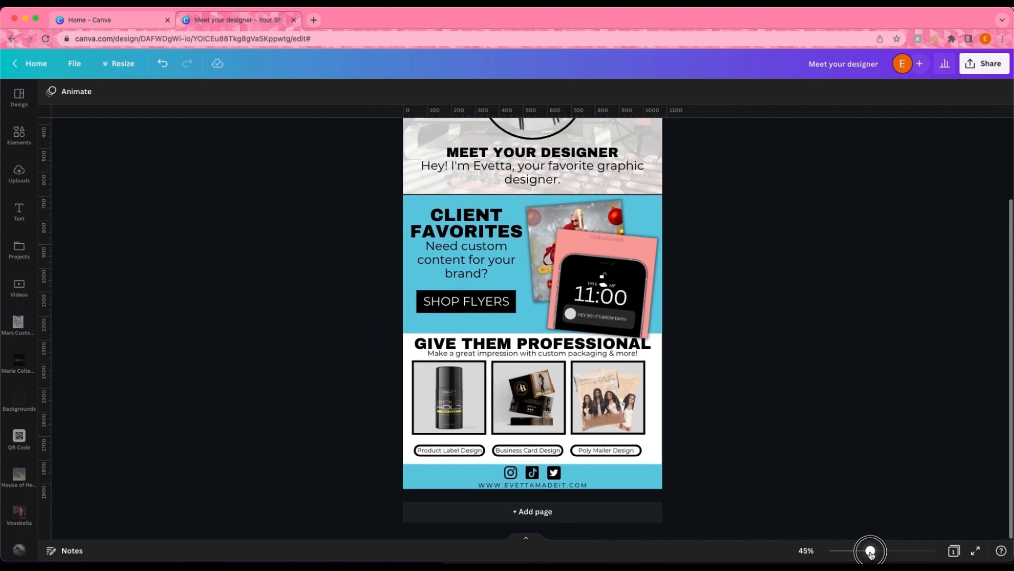
scroll(863, 363, "up", 3)
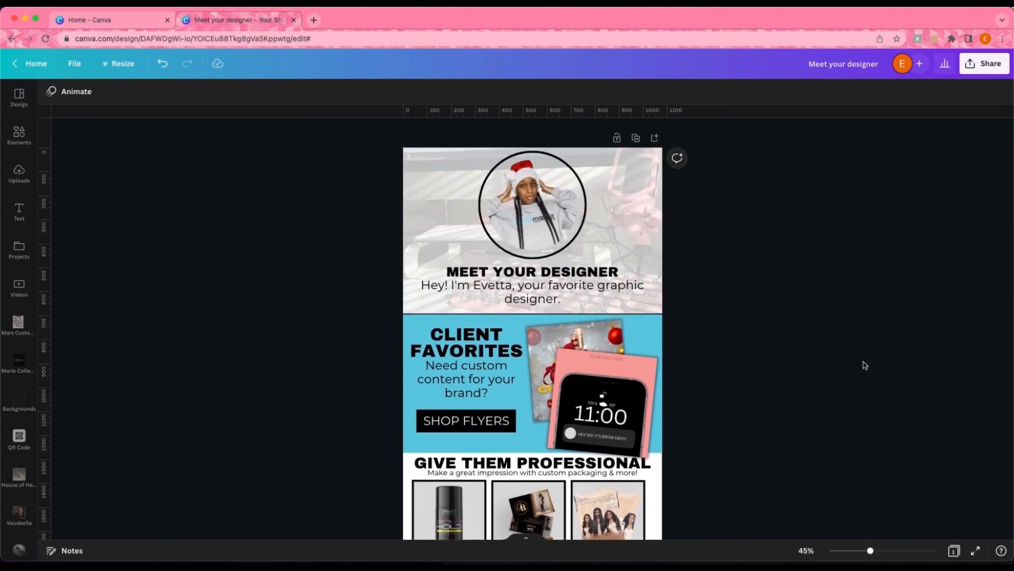
scroll(865, 365, "down", 3)
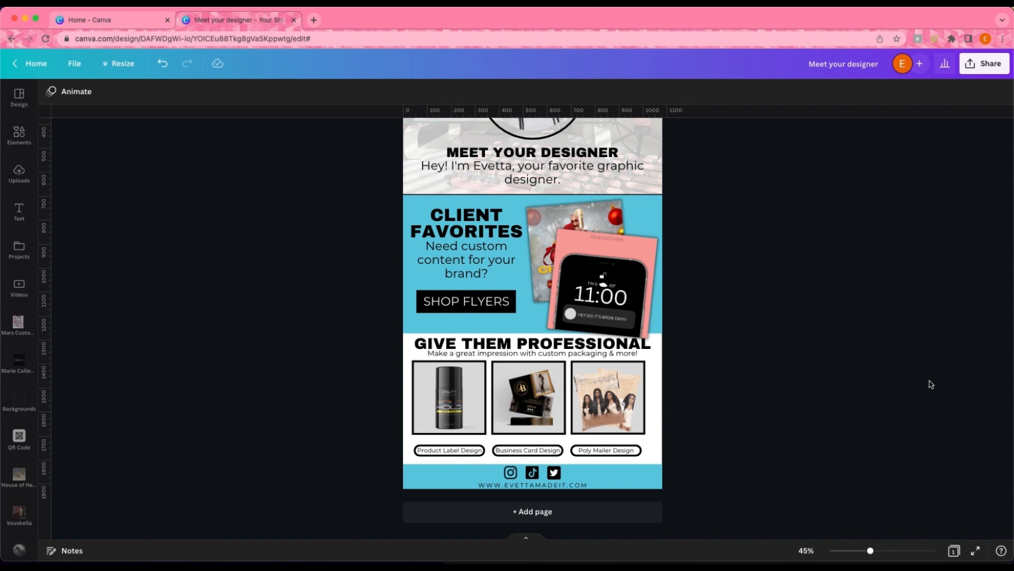
scroll(931, 385, "up", 1)
scroll(924, 380, "up", 1)
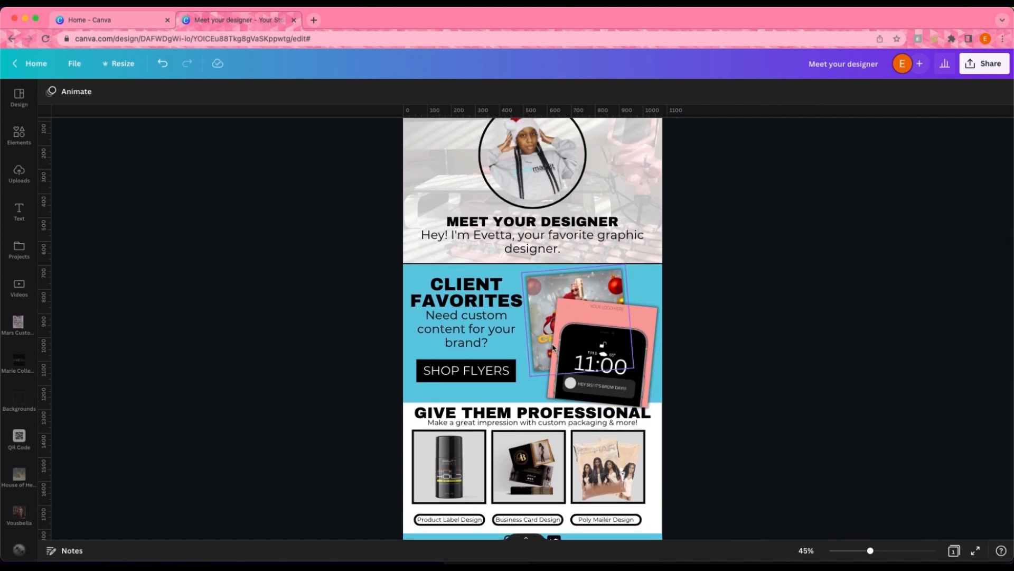
- Select both overlapping flyer images in the "Client Favorites" section together, and clear the selection
left_click(623, 317)
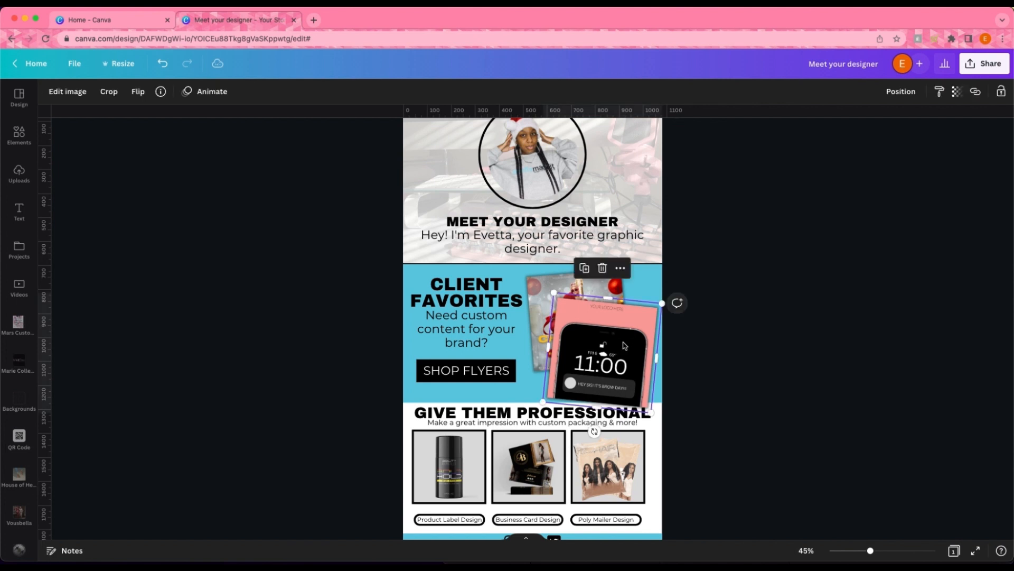
left_click(565, 284, "shift")
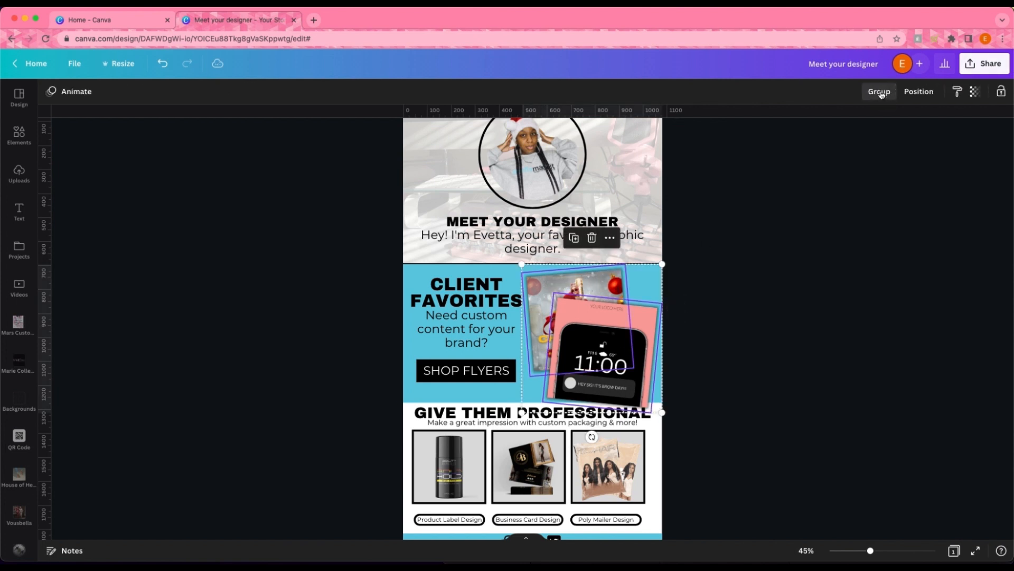
left_click(867, 307)
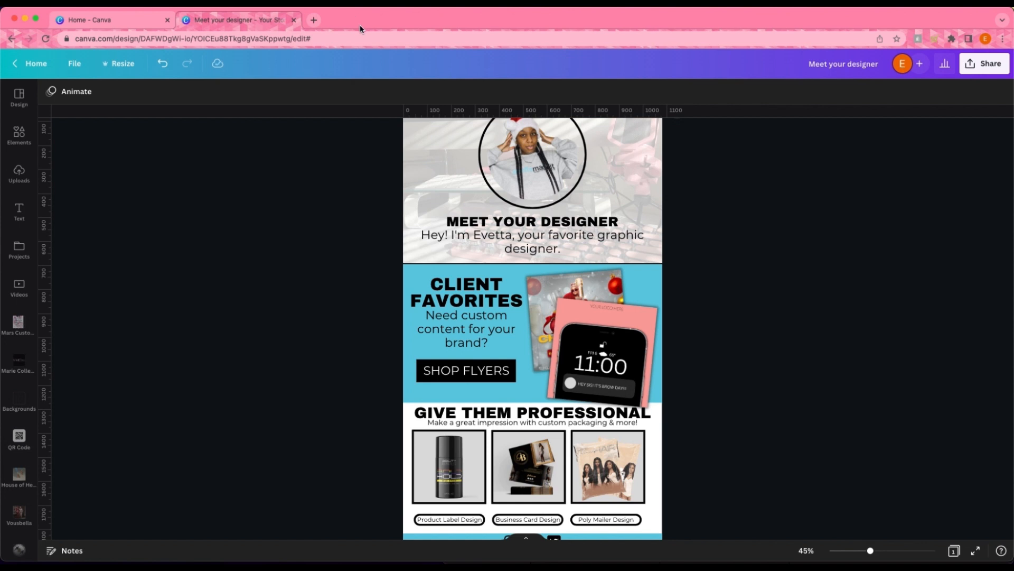
- Open evettamadeit.com in a new browser tab, open the Digital Flyer product from Popular Services, and dismiss the store admin bar
left_click(313, 20)
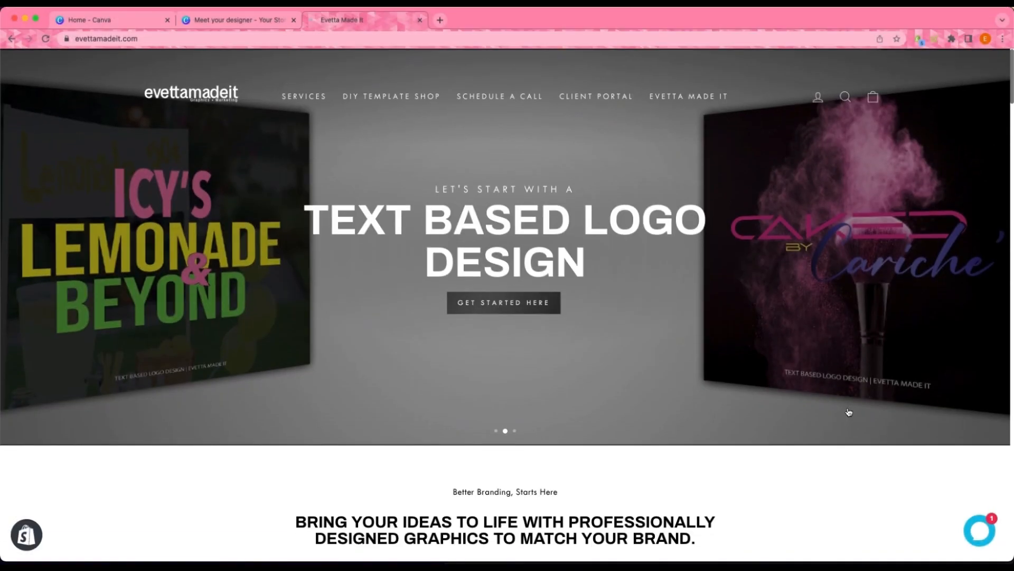
scroll(846, 411, "down", 1)
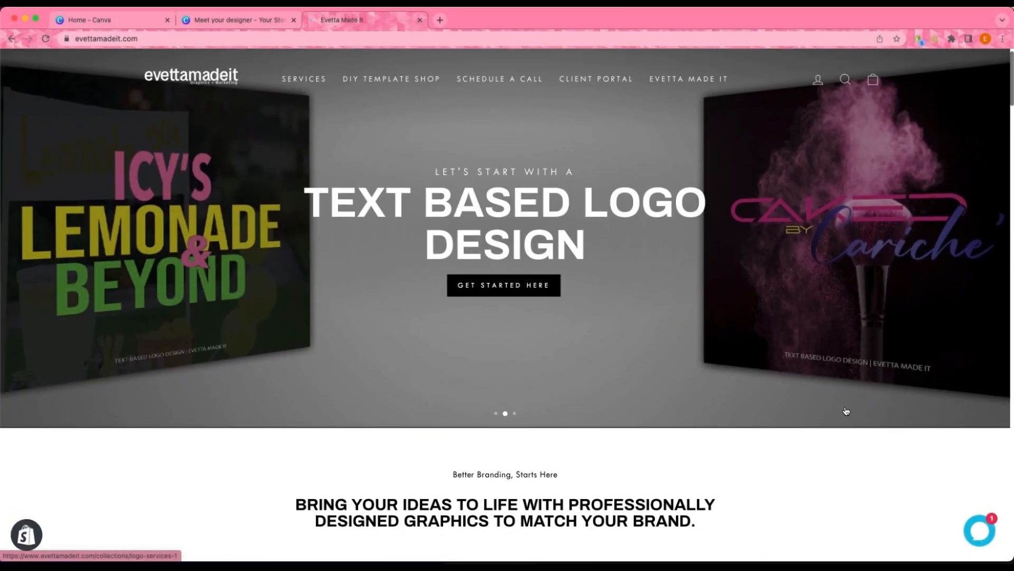
scroll(846, 411, "up", 1)
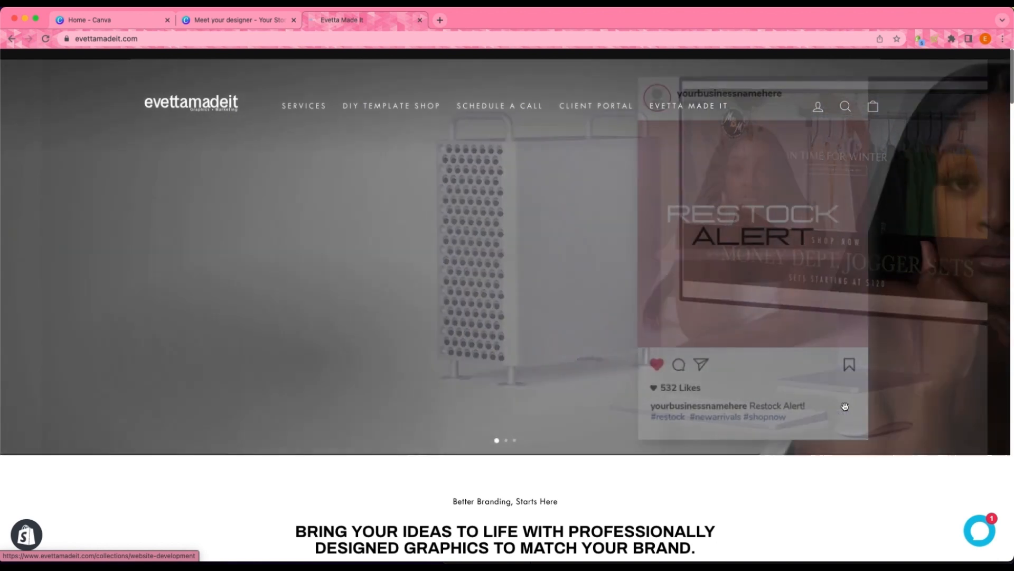
scroll(845, 407, "down", 1)
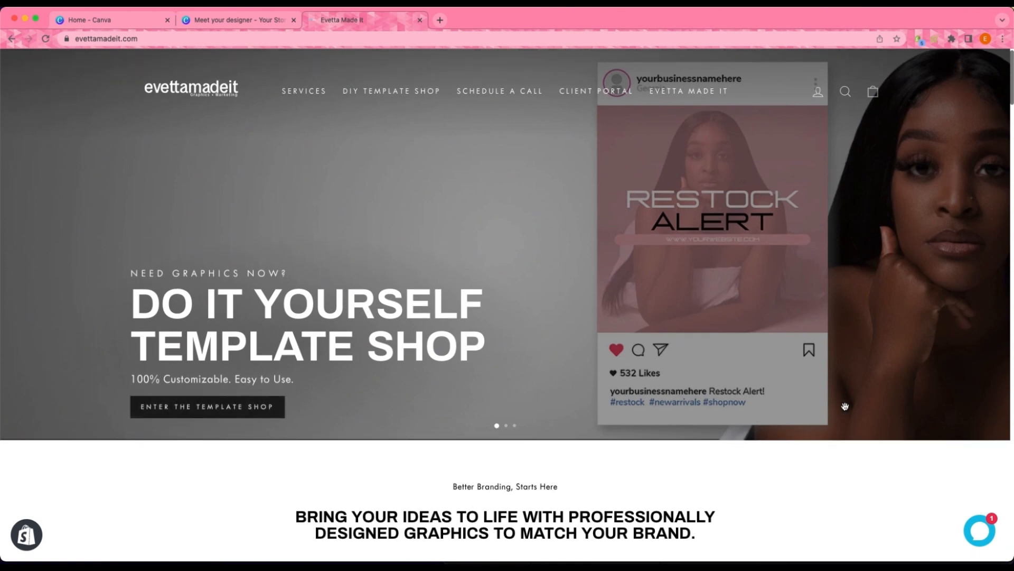
scroll(845, 407, "down", 3)
scroll(845, 409, "down", 6)
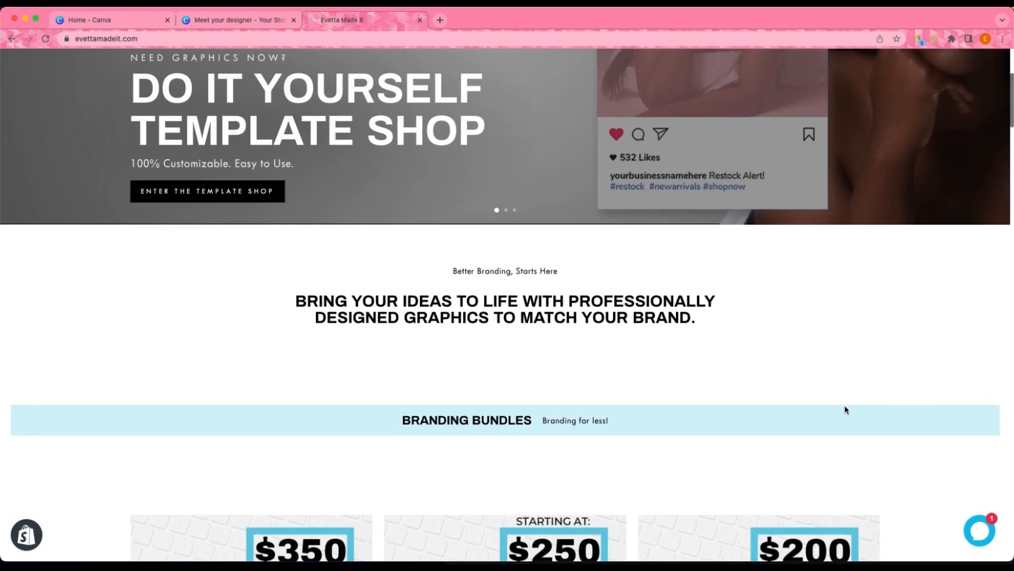
scroll(847, 411, "down", 14)
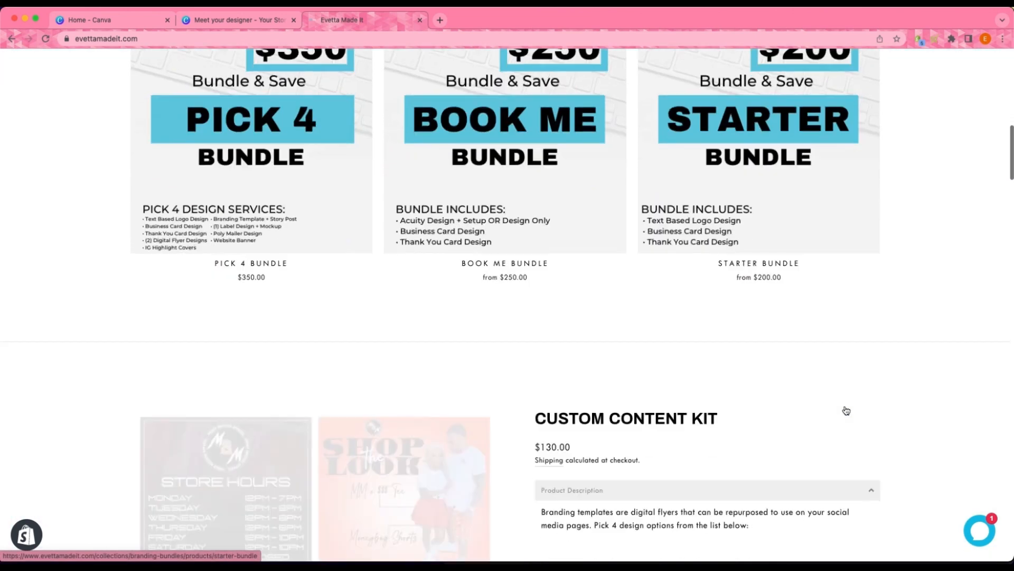
scroll(846, 410, "down", 6)
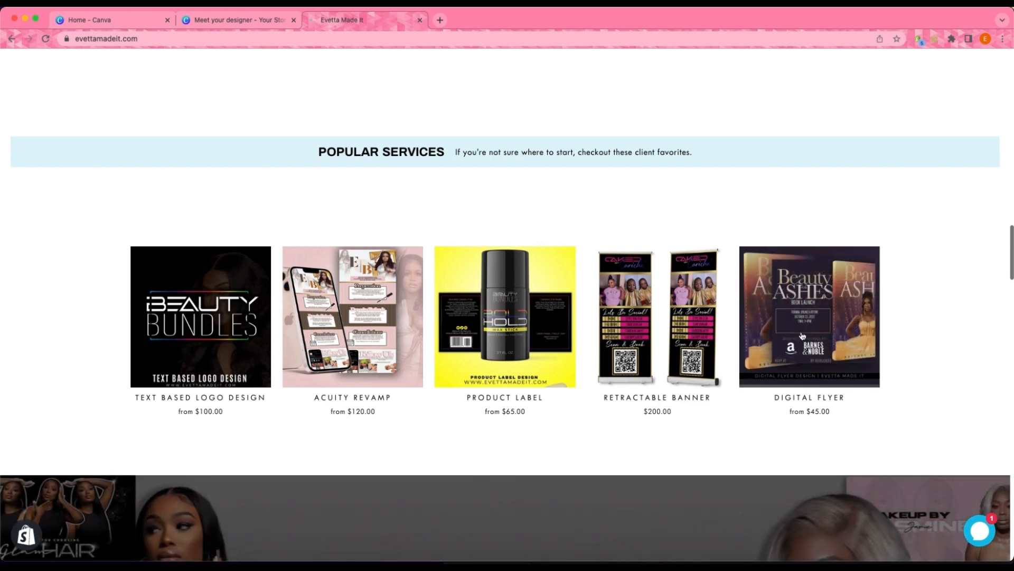
left_click(809, 346)
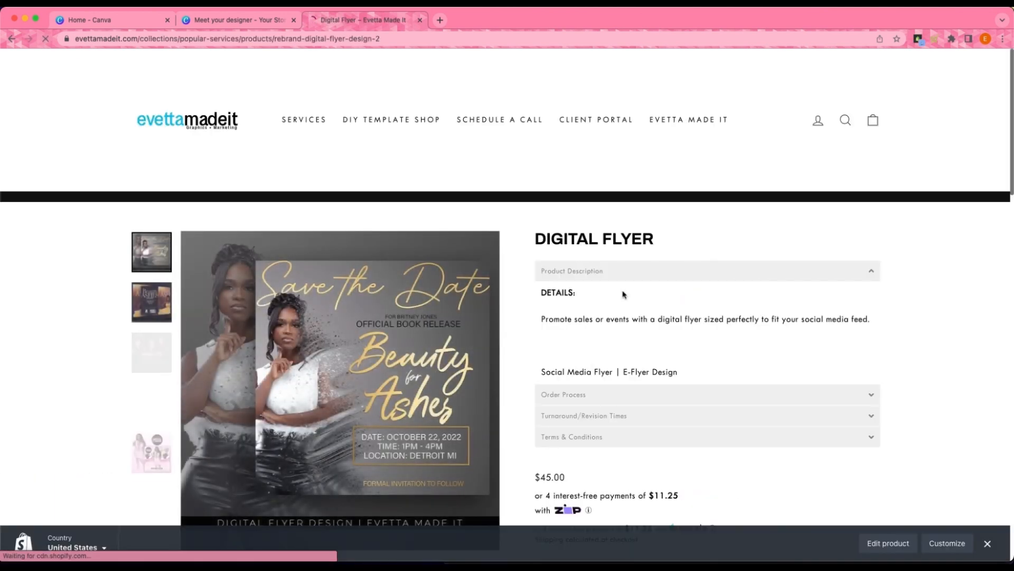
left_click(987, 543)
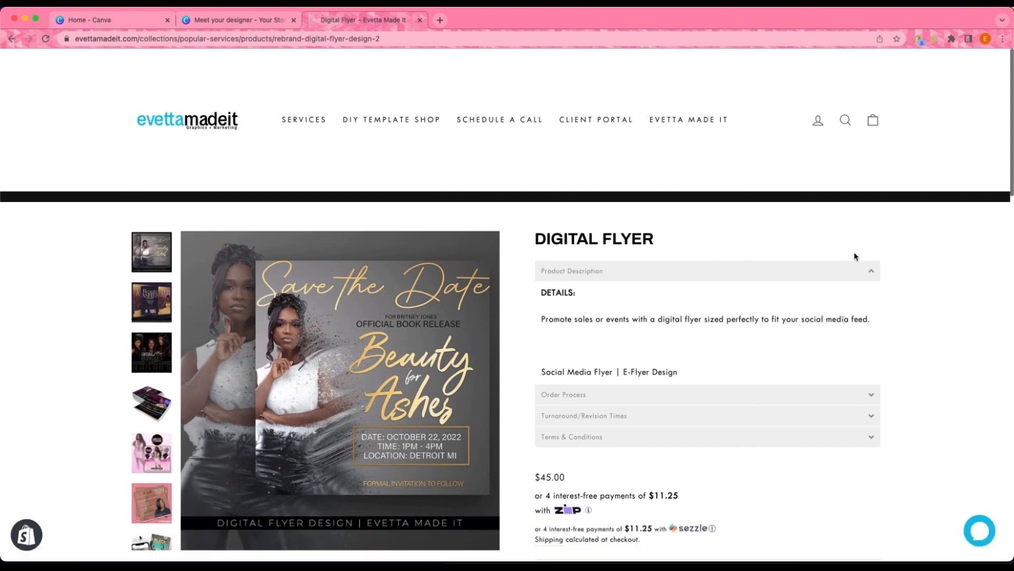
- Copy the Digital Flyer page's address and add it as a link on the overlapping flyer images in the "Client Favorites" section
left_click(390, 43)
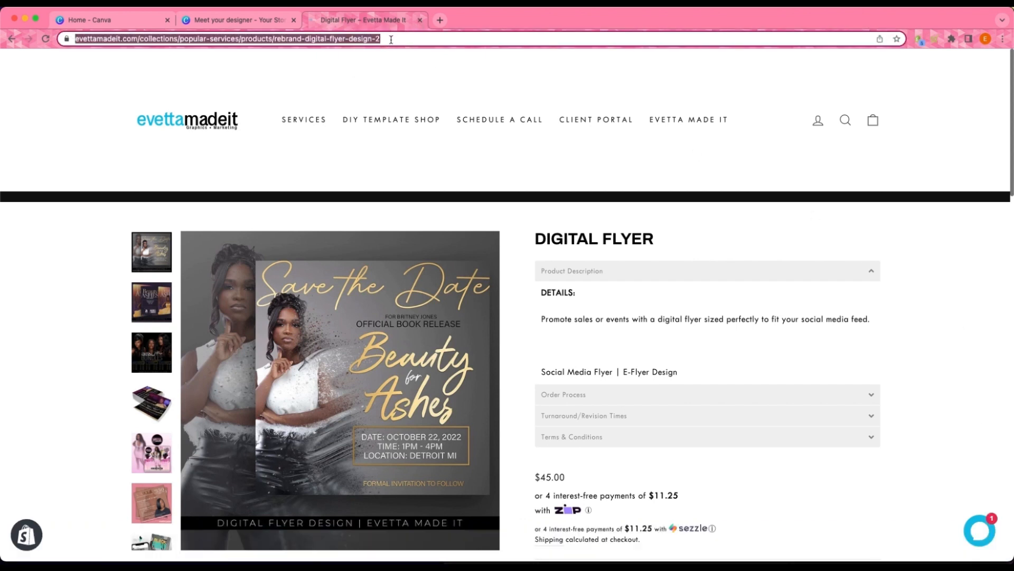
left_click(252, 21)
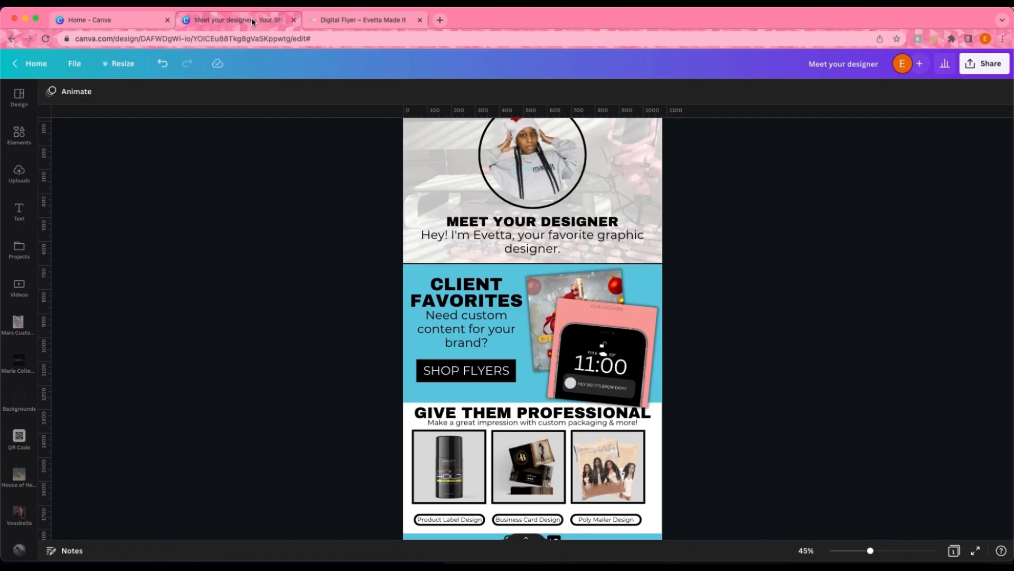
left_click(621, 332)
left_click(618, 286)
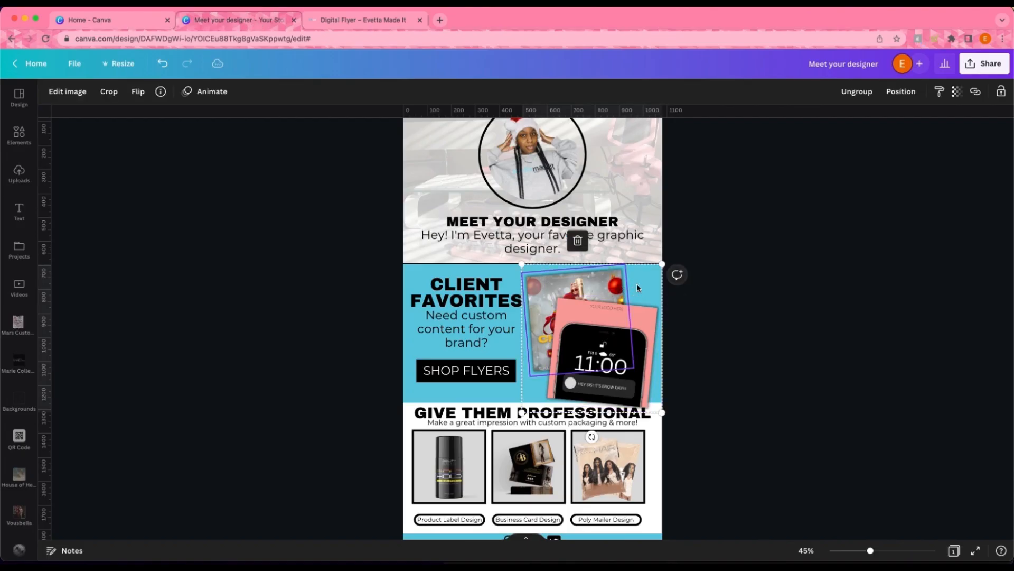
left_click(709, 316)
left_click(663, 302)
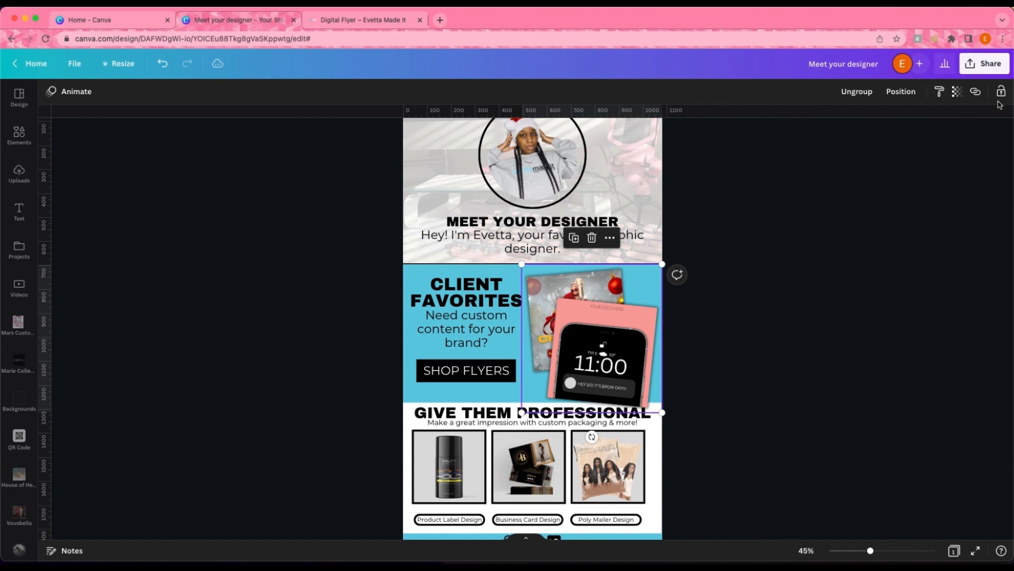
left_click(976, 94)
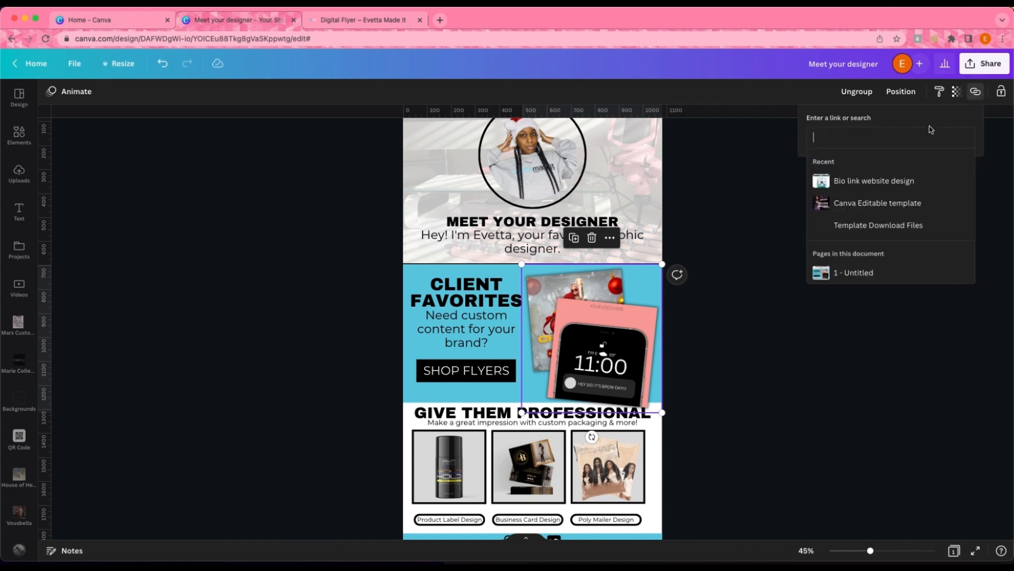
key("super+v")
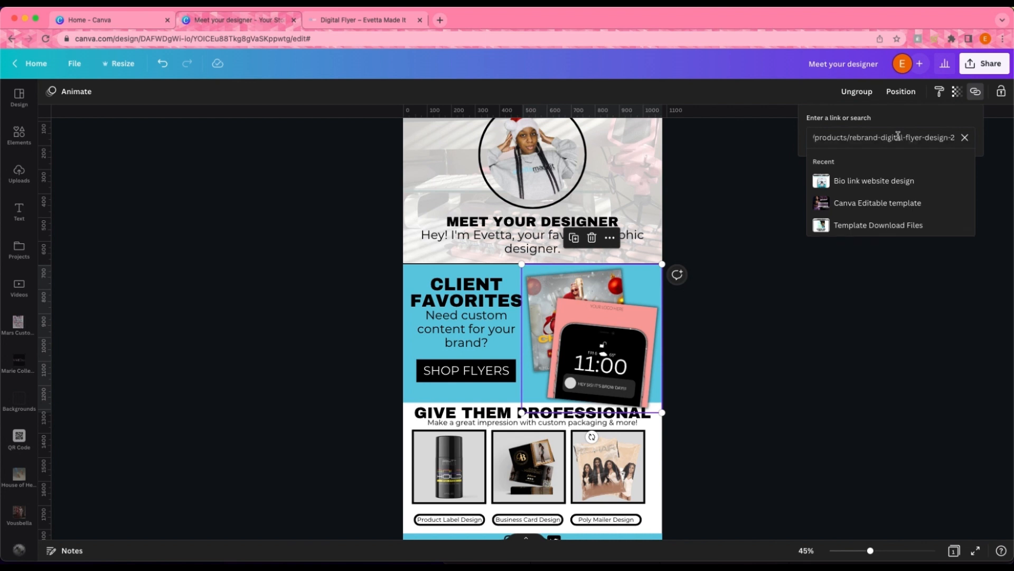
key("Return")
left_click(900, 259)
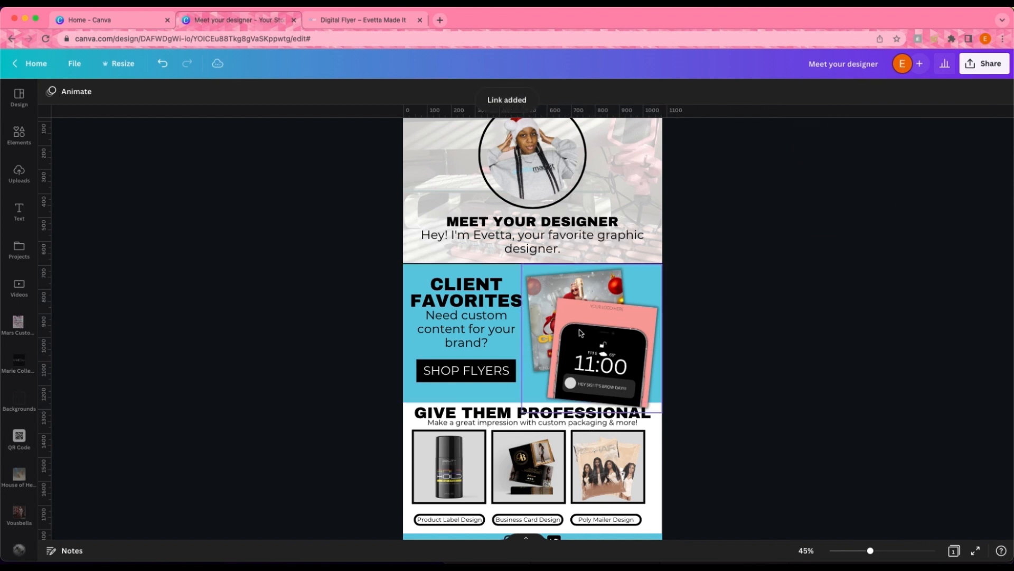
- Group the "SHOP FLYERS" text with its black rectangle and link the group to the copied Digital Flyer page address
left_click(597, 310)
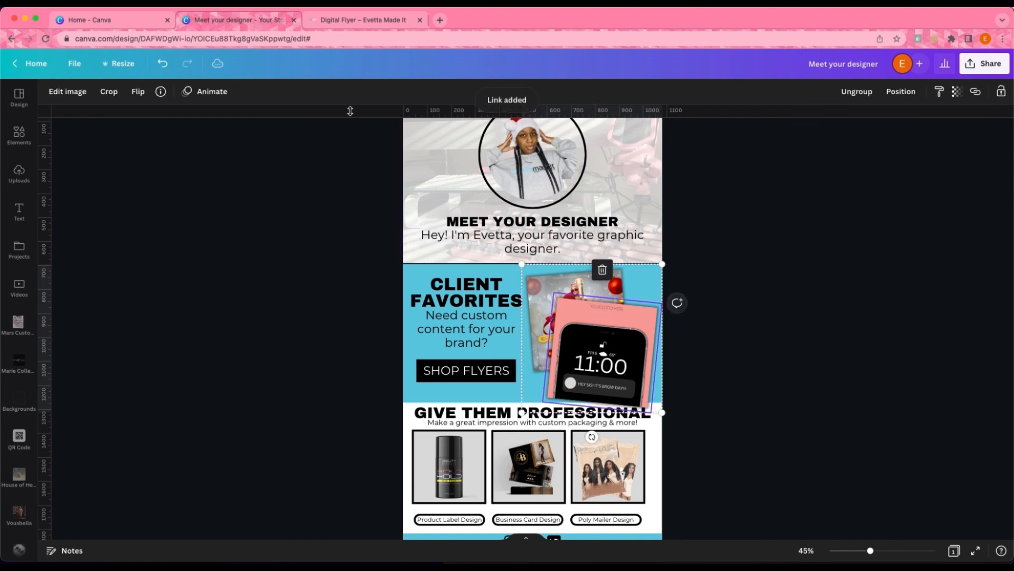
left_click(476, 368)
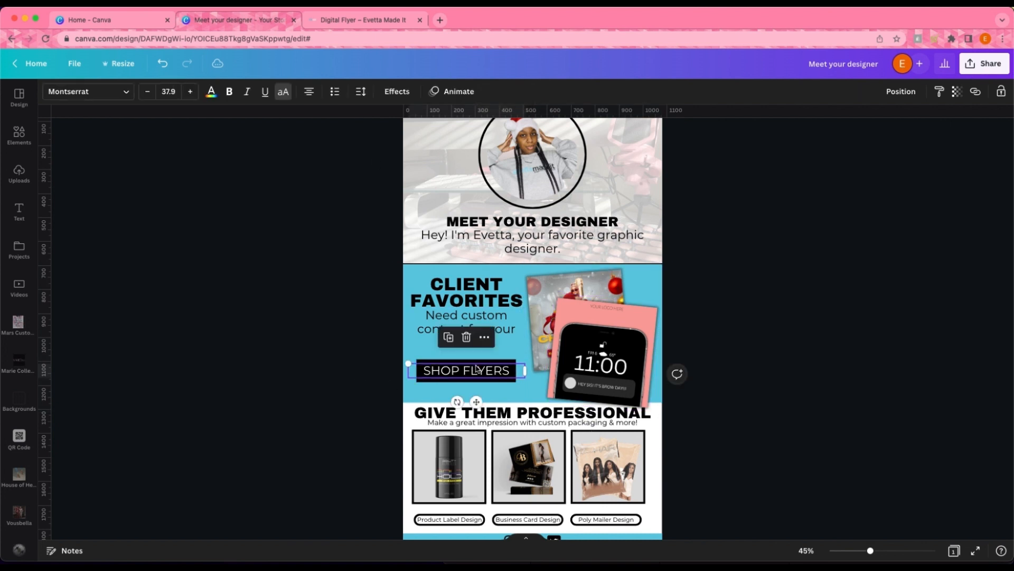
left_click(491, 362)
left_click(491, 371, "shift")
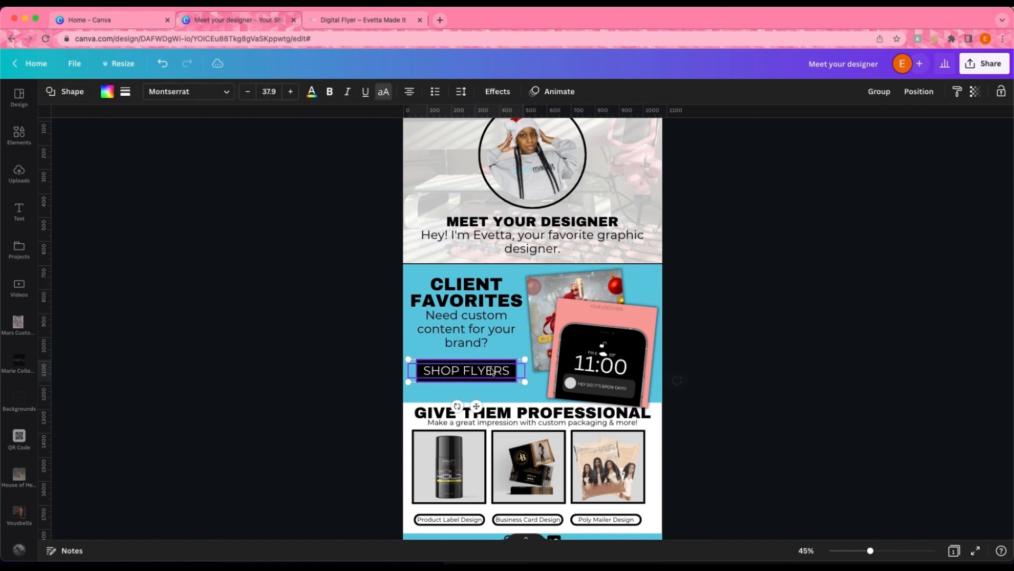
left_click(879, 91)
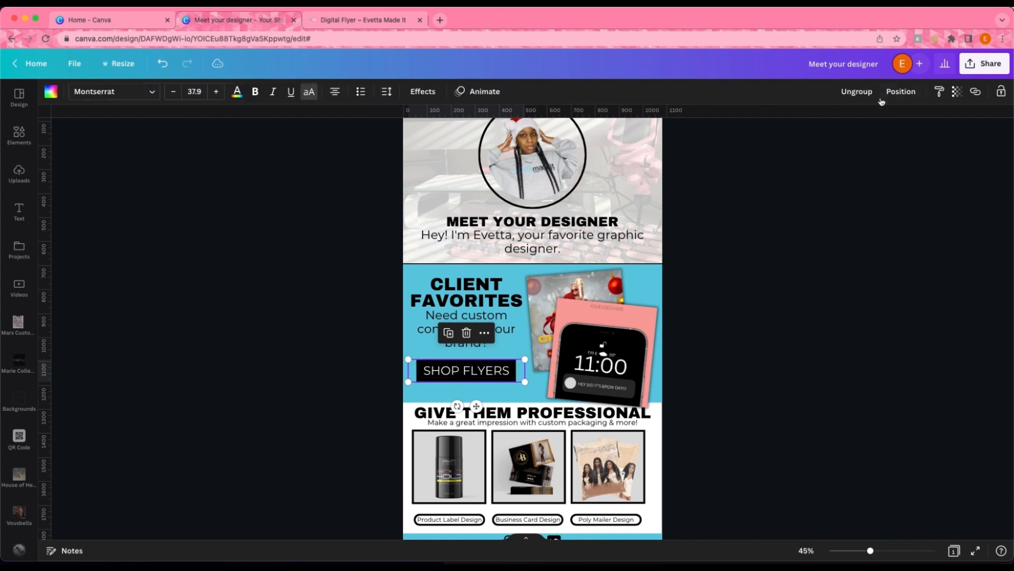
left_click(976, 91)
key("super+v")
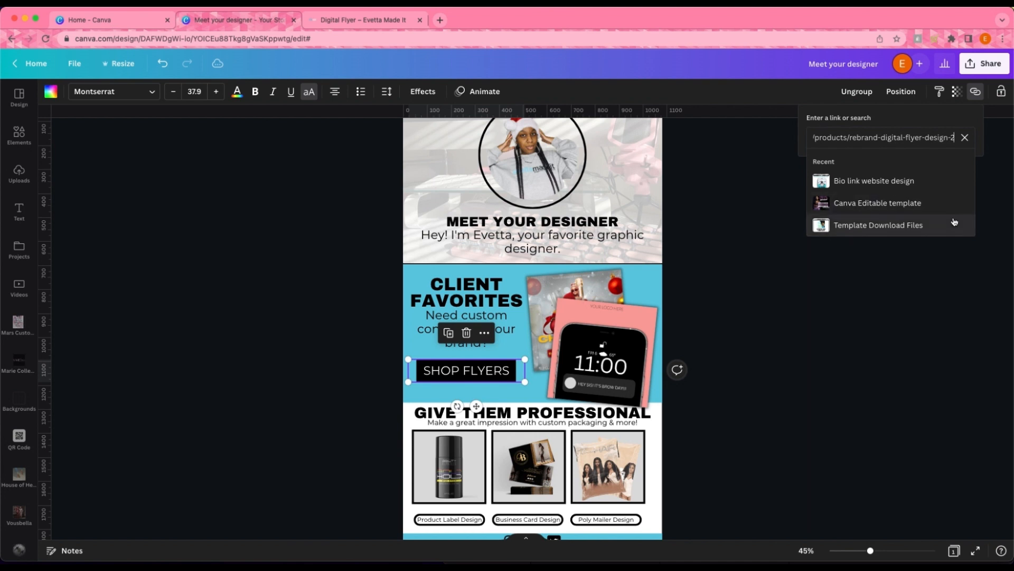
key("Return")
left_click(882, 249)
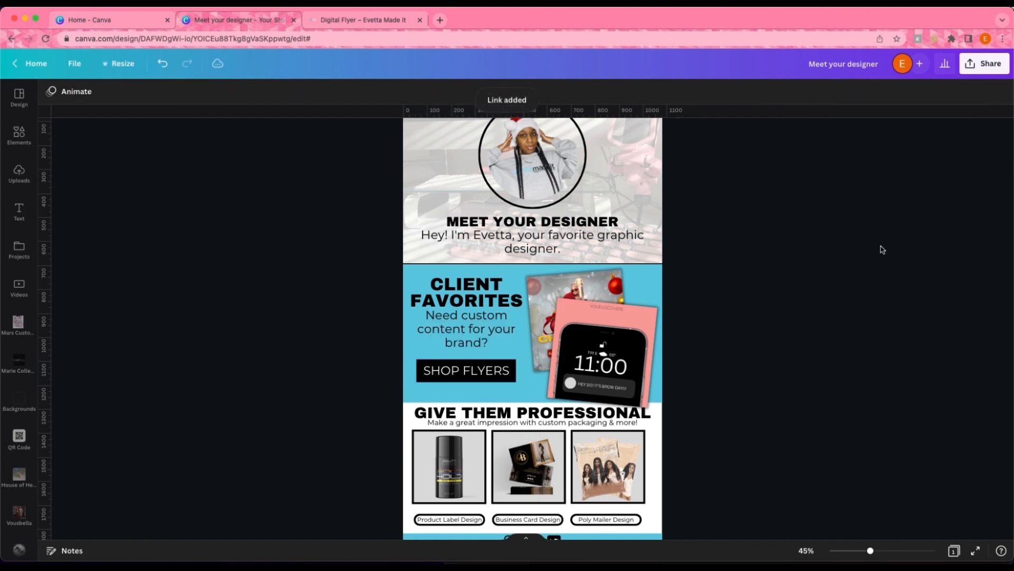
- Ungroup the row of three product mockups in the "Give Them Professional" section
scroll(880, 248, "down", 2)
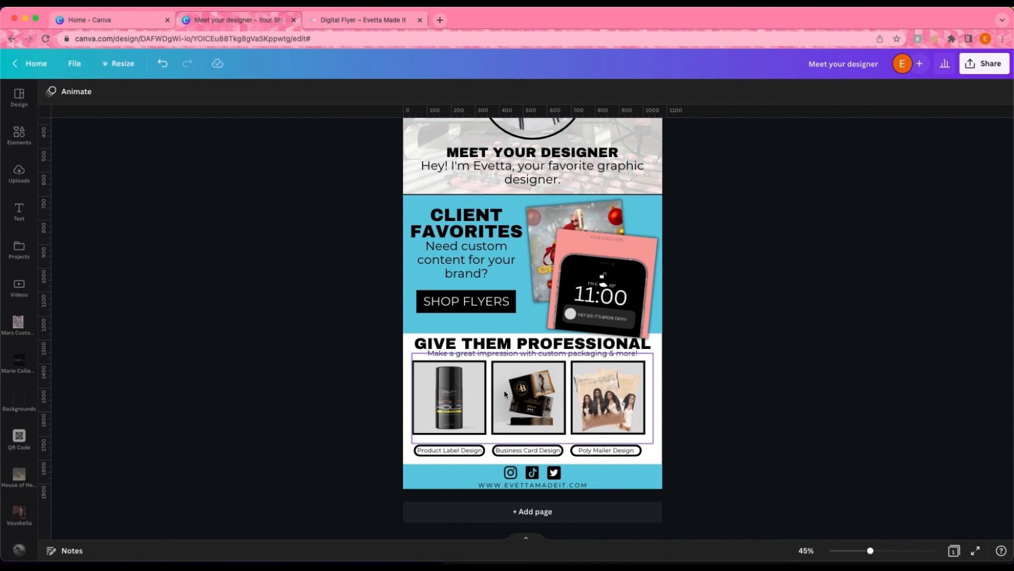
left_click(581, 404)
left_click(477, 400)
left_click(392, 376)
left_click(416, 370)
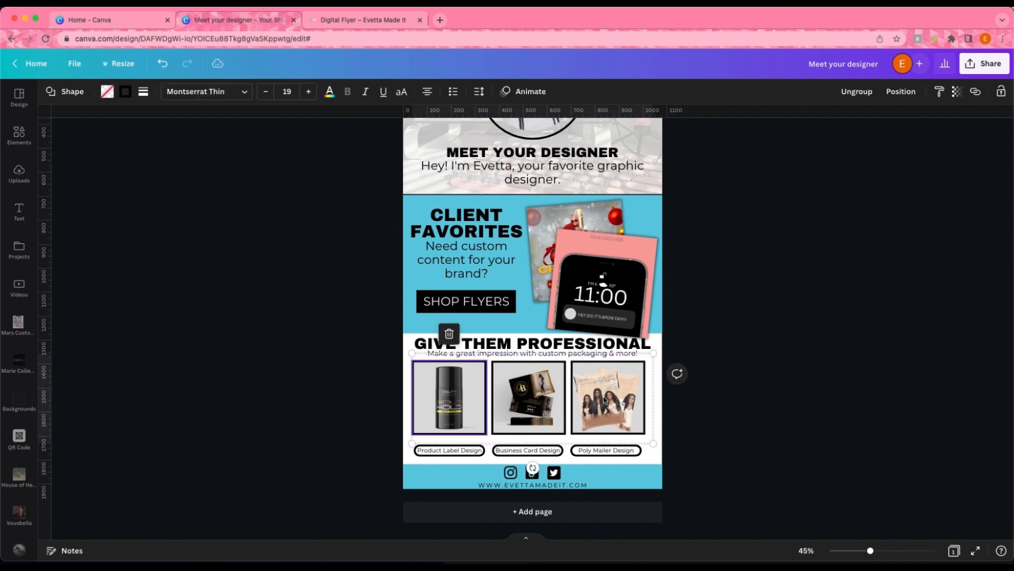
left_click(658, 415)
left_click(650, 415)
left_click(856, 91)
- Group the product label, poly mailer and business card mockups separately, each with its own frame
left_click_drag(393, 418, 437, 421)
left_click(886, 98)
right_click(655, 401)
left_click(655, 402)
left_click_drag(667, 404, 635, 400)
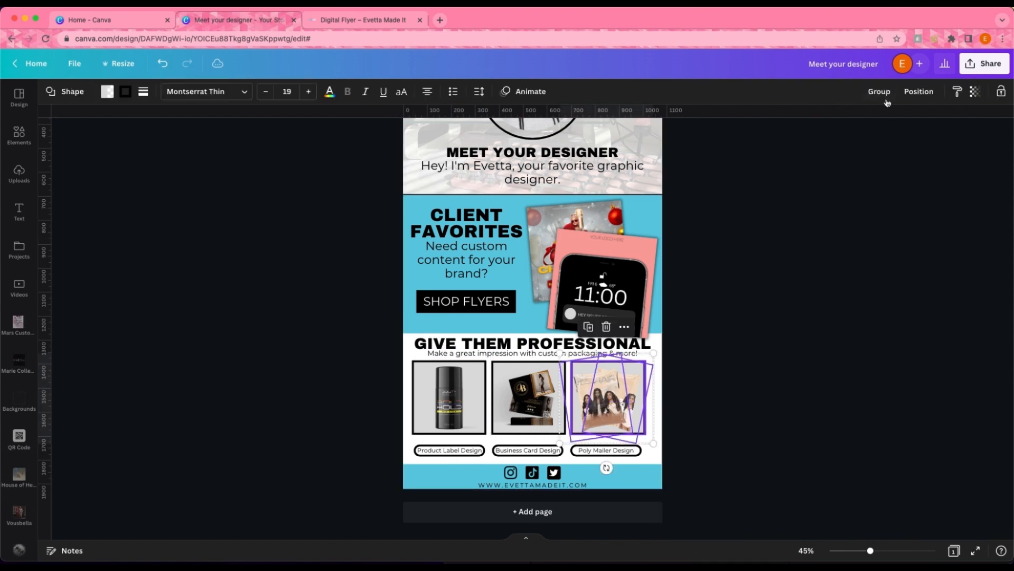
left_click(885, 96)
left_click_drag(521, 441, 528, 414)
left_click(889, 95)
left_click(812, 256)
scroll(811, 257, "up", 3)
scroll(812, 256, "down", 3)
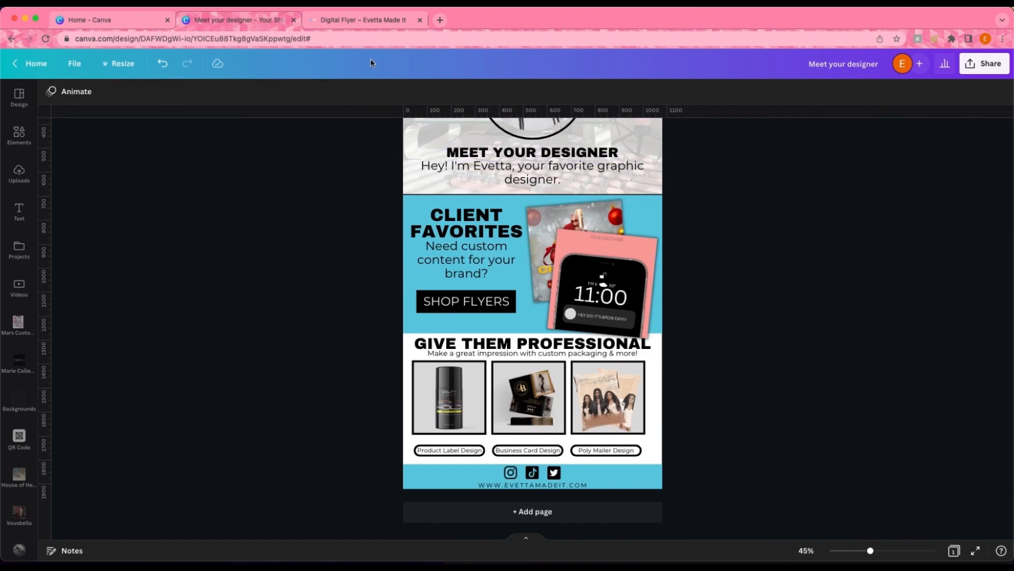
scroll(822, 287, "up", 2)
scroll(822, 288, "down", 2)
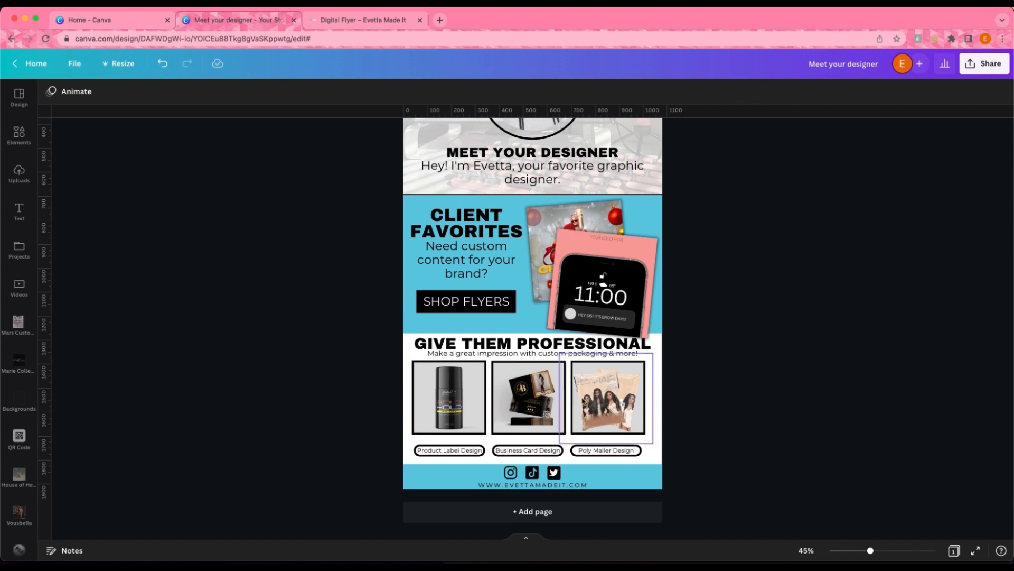
- Search the evettamadeit.com store for the product label service, open the Product Label page and select its address for copying
left_click(358, 21)
left_click(845, 120)
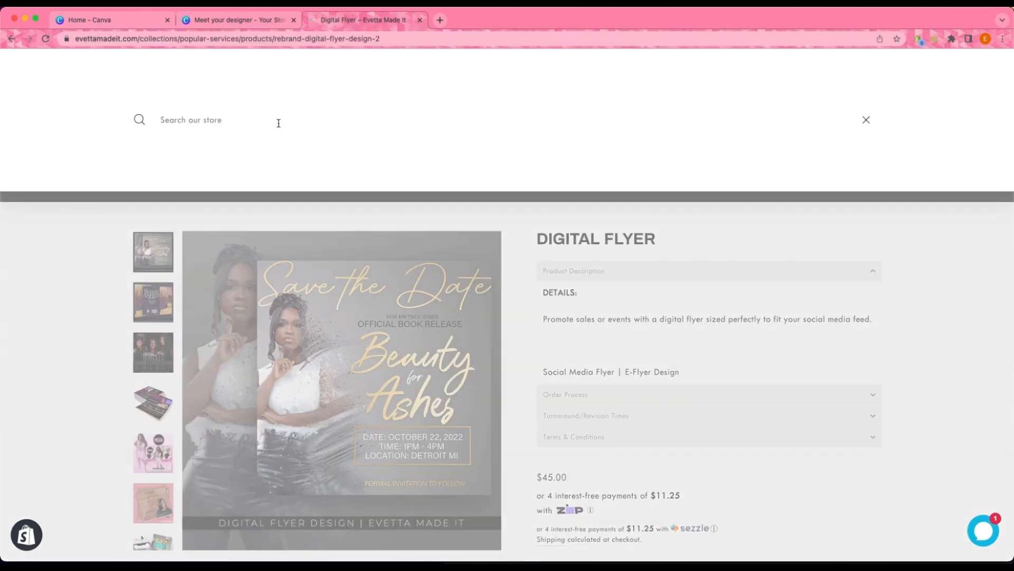
type("product")
left_click(200, 260)
left_click(417, 38)
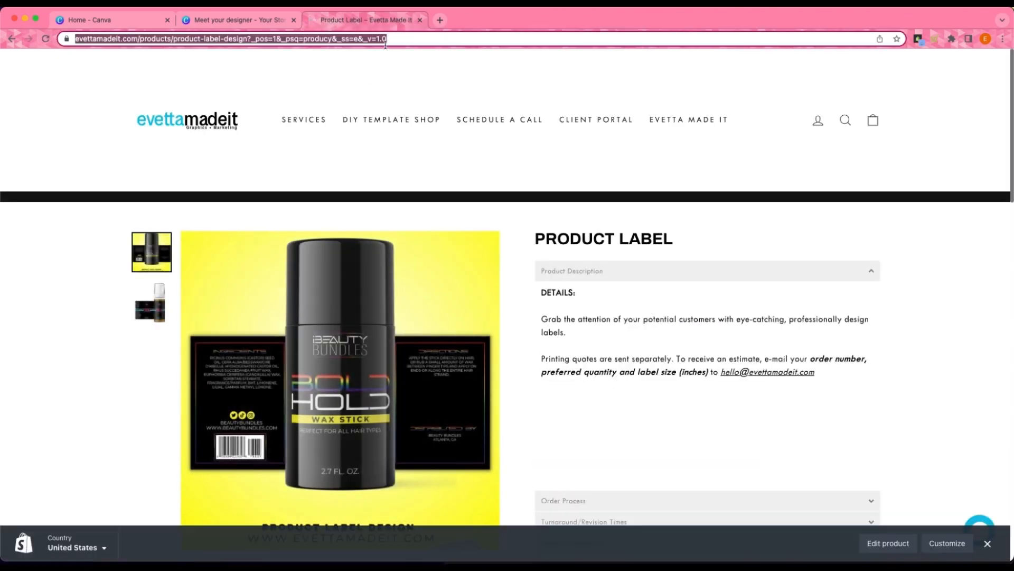
- Return to the Canva design and link the product label mockup to the Product Label page address
left_click(240, 20)
left_click(449, 396)
left_click(975, 92)
left_click(874, 142)
key("super+v")
key("Return")
left_click(727, 307)
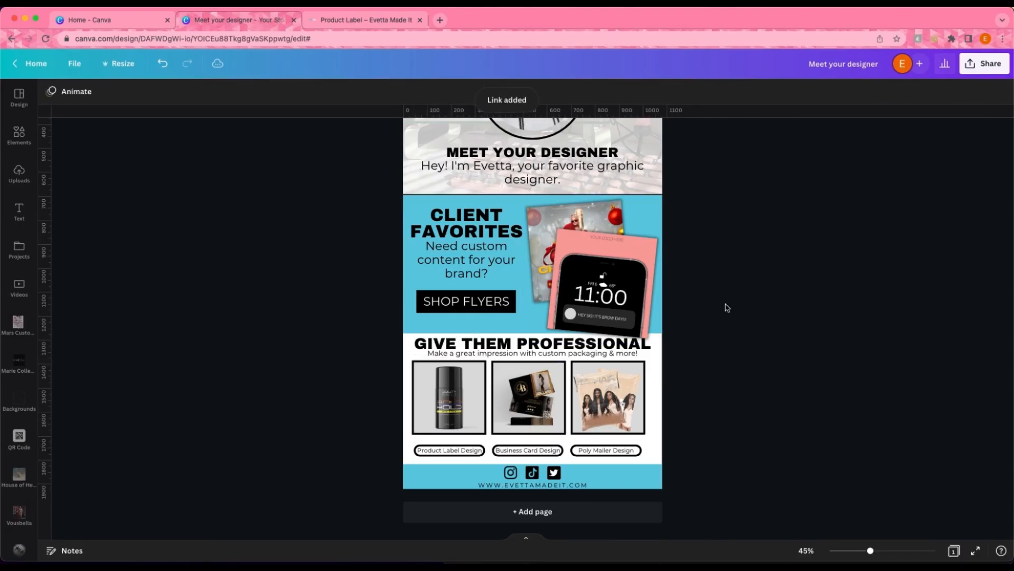
- Group the "Product Label Design" text with its rounded outline and link the group to the Product Label page
left_click_drag(408, 443, 443, 453)
left_click(975, 92)
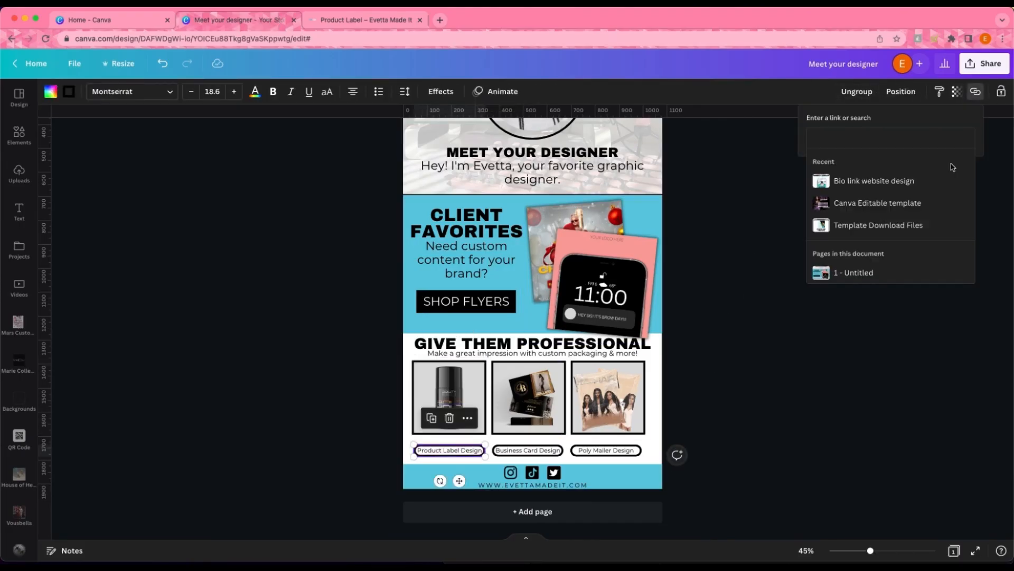
key("Return")
left_click(861, 274)
- Group the "Poly Mailer Design" and "Business Card Design" texts each with their own rounded outline
left_click_drag(653, 442, 615, 453)
left_click(880, 92)
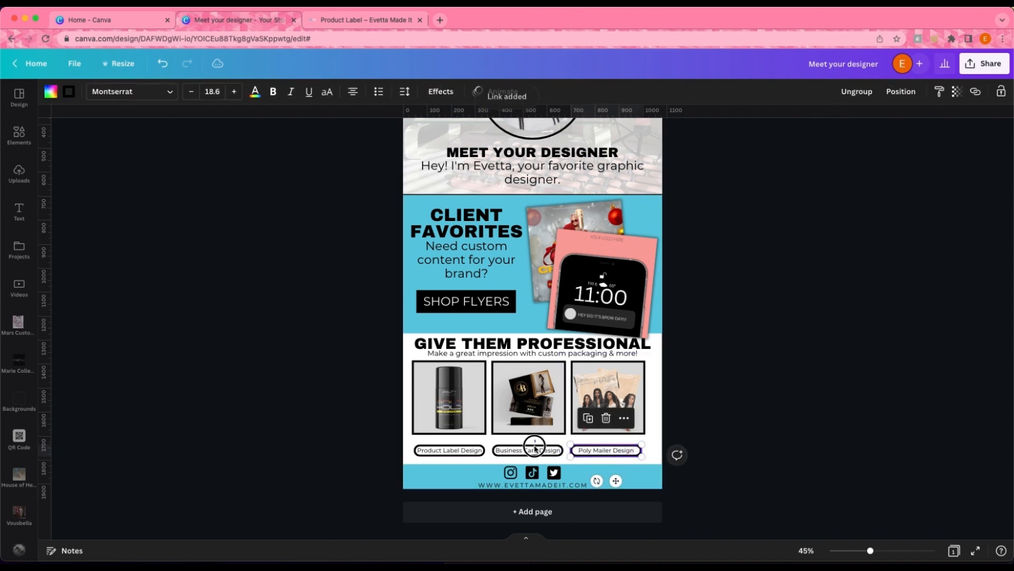
left_click_drag(534, 445, 540, 453)
left_click(880, 92)
left_click(785, 390)
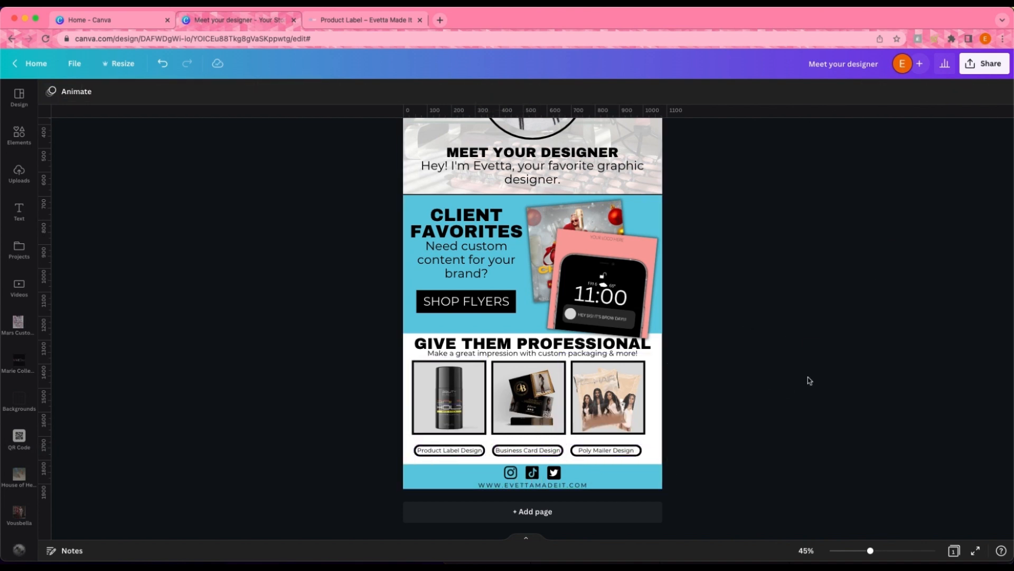
- Search the evettamadeit.com store for "business", open the Business Cards page and copy its address
left_click(365, 20)
left_click(846, 119)
type("busines")
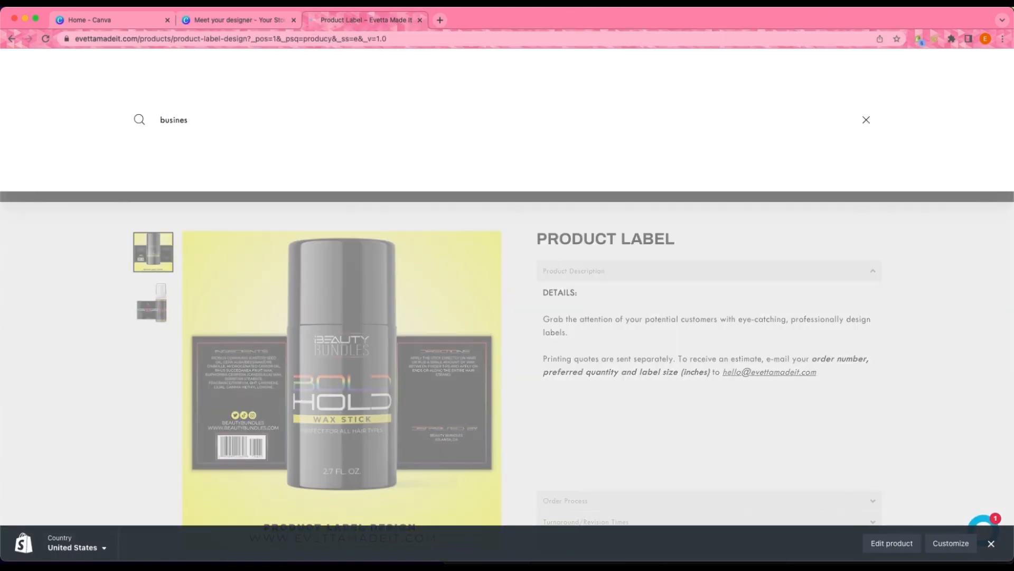
type("s")
key("Return")
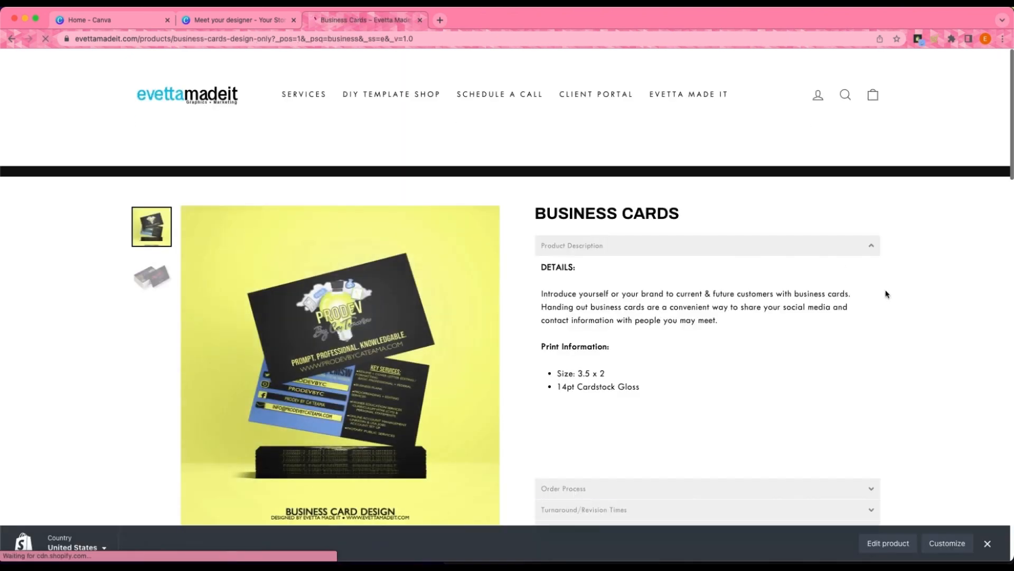
scroll(663, 403, "down", 5)
right_click(881, 368)
left_click(436, 40)
key("super+c")
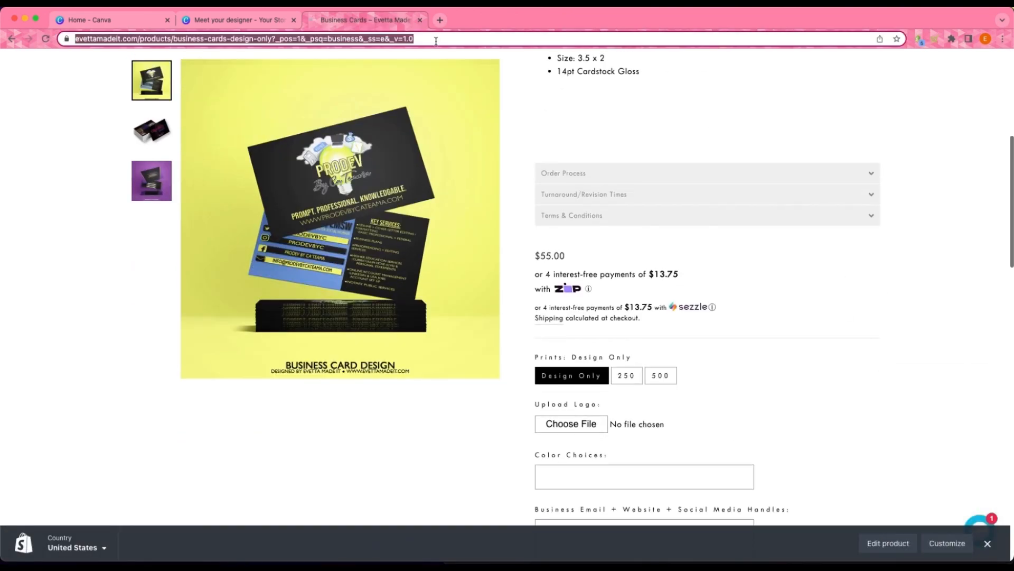
- Back in the Canva design, link the business card mockup and the "Business Card Design" label to the Business Cards page
left_click(255, 24)
left_click(975, 91)
key("super+v")
key("Return")
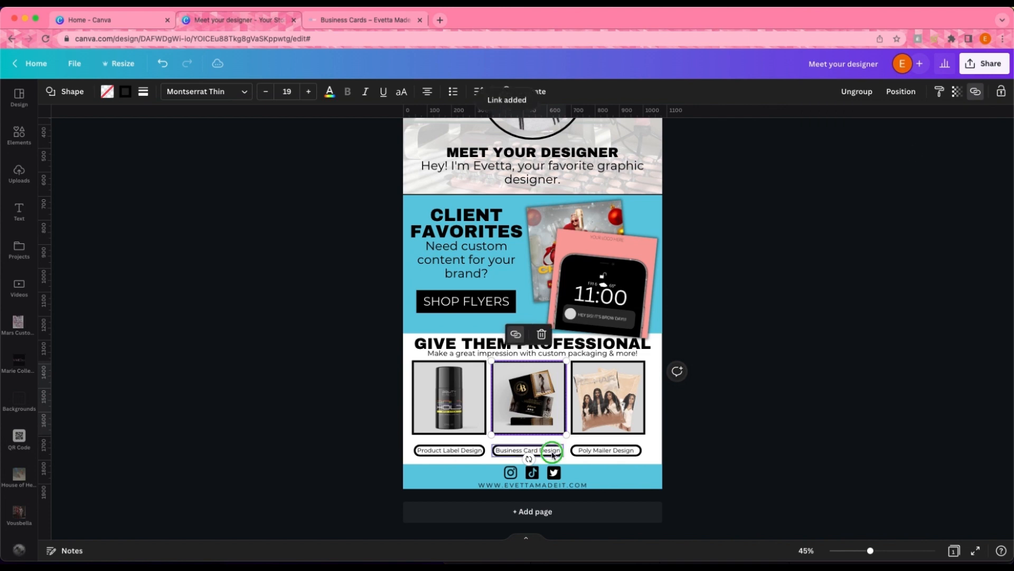
right_click(551, 451)
left_click(976, 92)
left_click(761, 296)
- Search the evettamadeit.com store for "poly", open the Poly Mailers page and copy its address
left_click(364, 20)
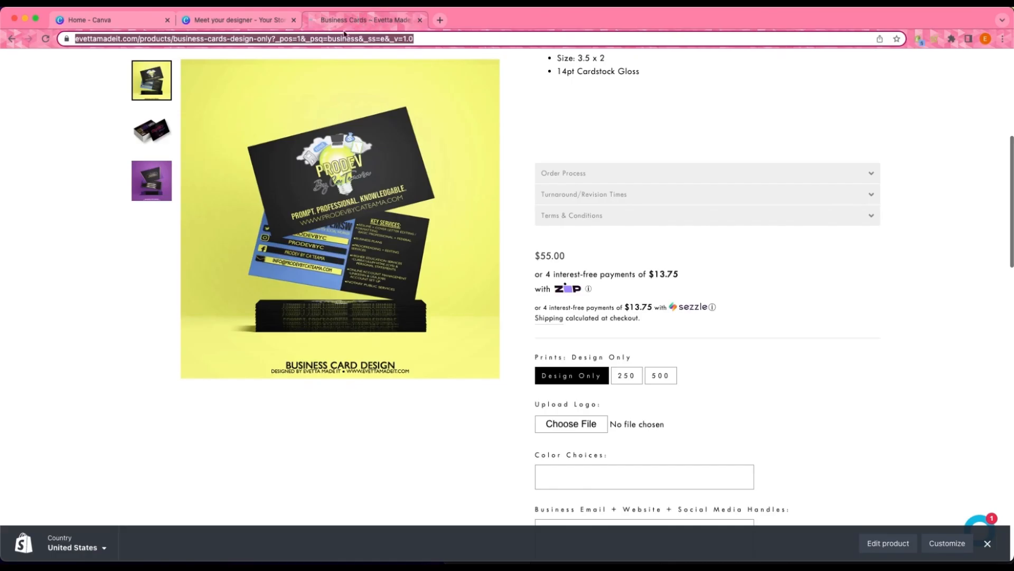
scroll(663, 211, "up", 6)
left_click(844, 121)
type("poly")
key("Return")
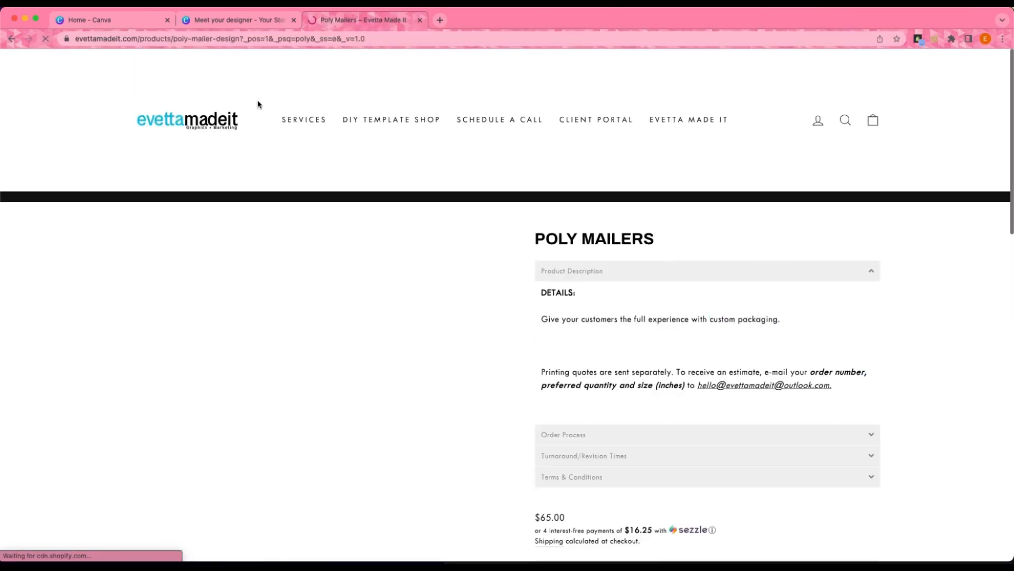
key("super+c")
- Switch back to the Canva design and link the poly mailer mockup to the Poly Mailers page address
left_click(241, 20)
left_click(590, 415)
left_click(589, 416)
left_click(976, 91)
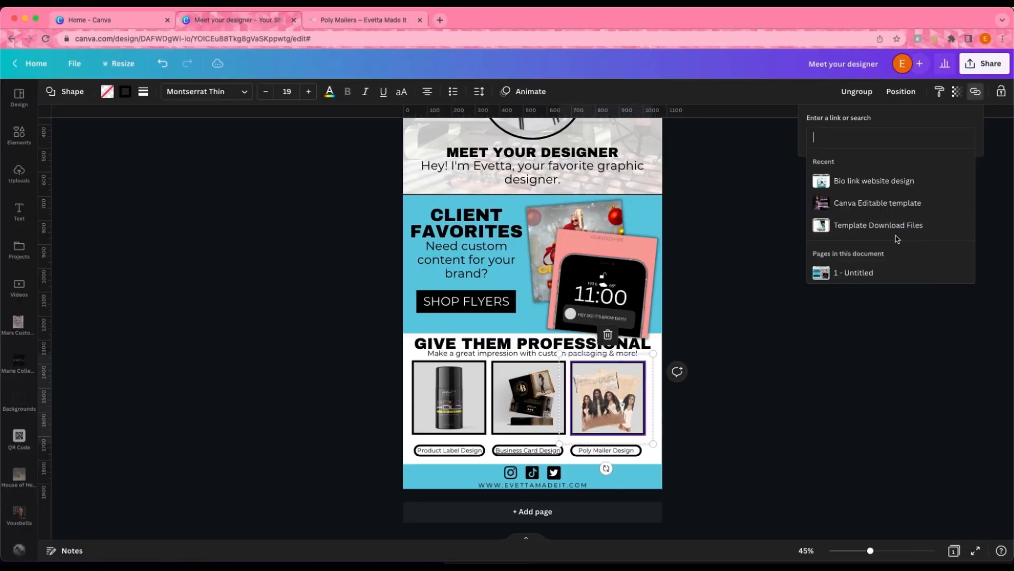
key("super+v")
key("Return")
- Link the "Poly Mailer Design" label below the mockup to the Poly Mailers page address
right_click(626, 450)
left_click(769, 418)
left_click(625, 450)
left_click(626, 451)
left_click(975, 92)
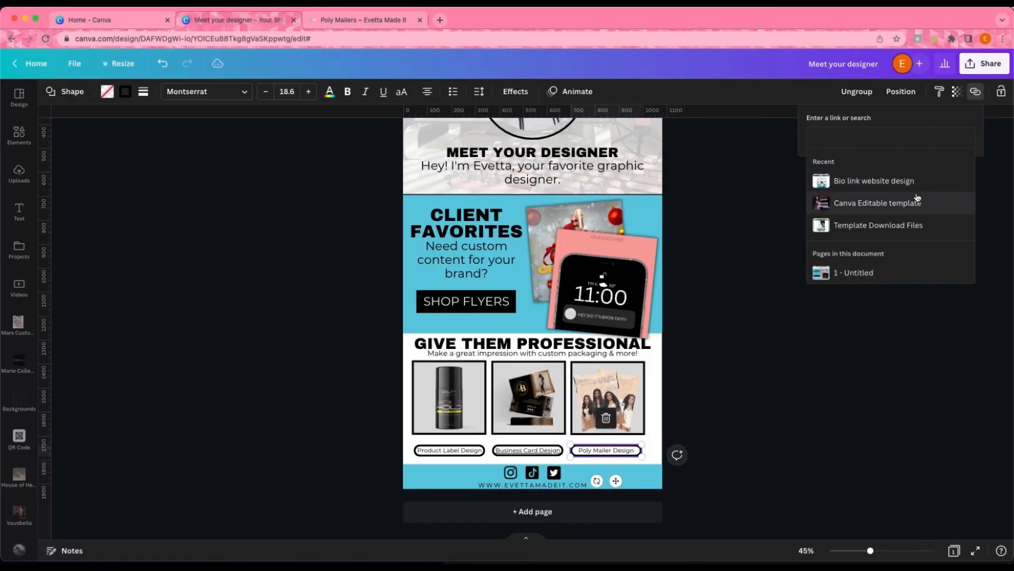
key("super+v")
key("Return")
scroll(828, 453, "up", 5)
left_click(625, 482)
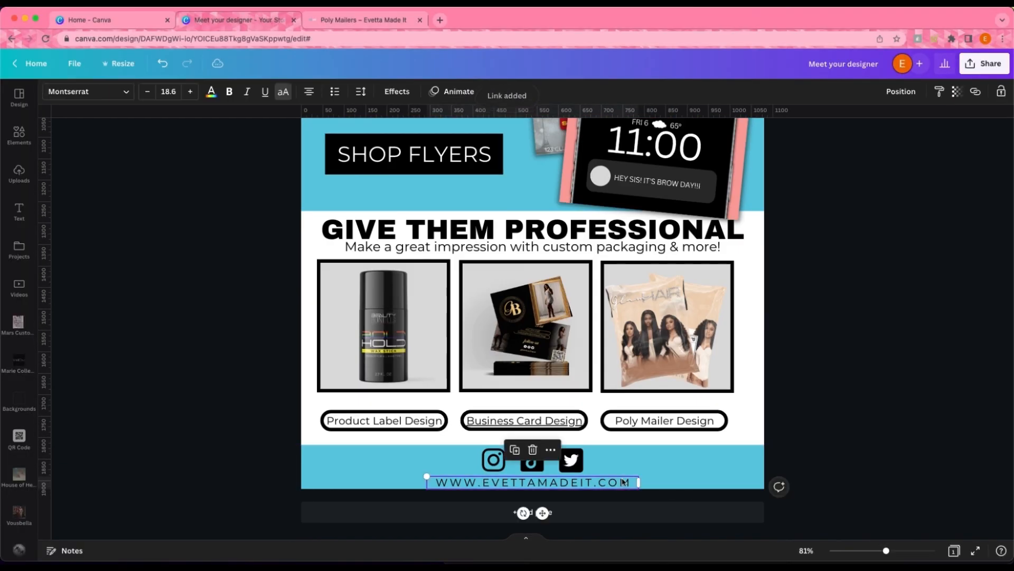
left_click(975, 91)
type("www.evettamadei")
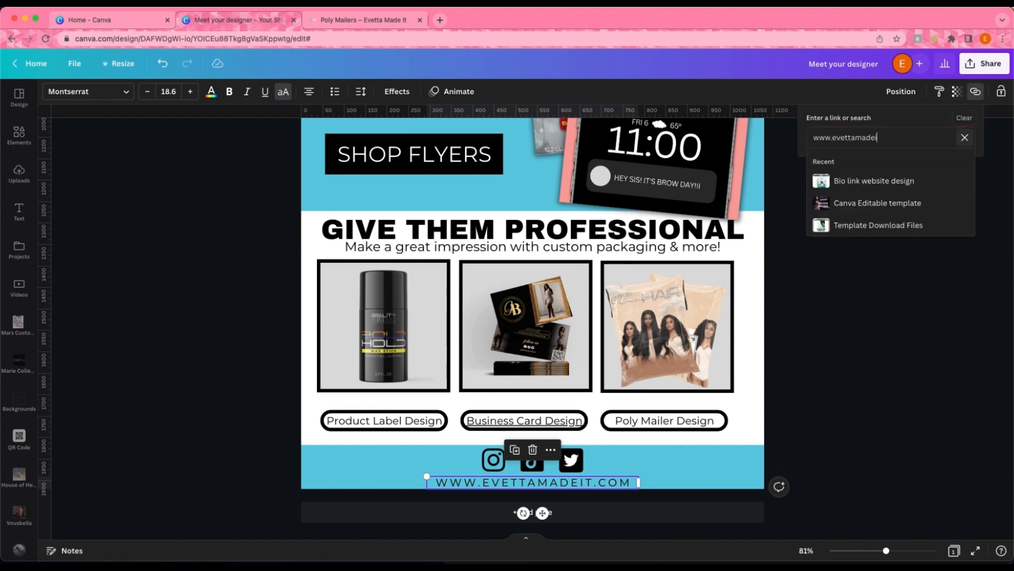
type("t.com")
key("Return")
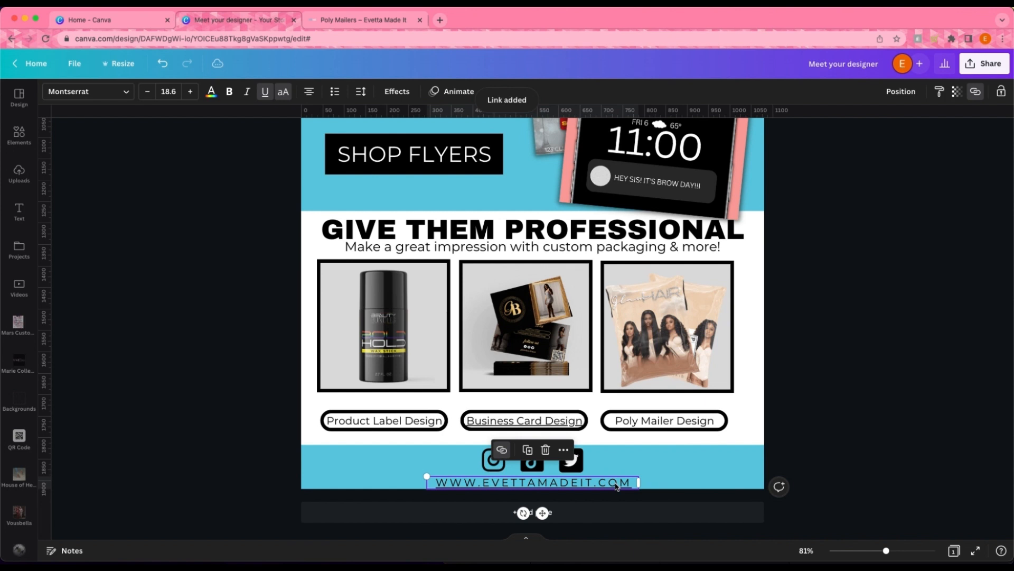
- Remove the underline from the website address in the footer and from the "Business Card Design" label
key("super+u")
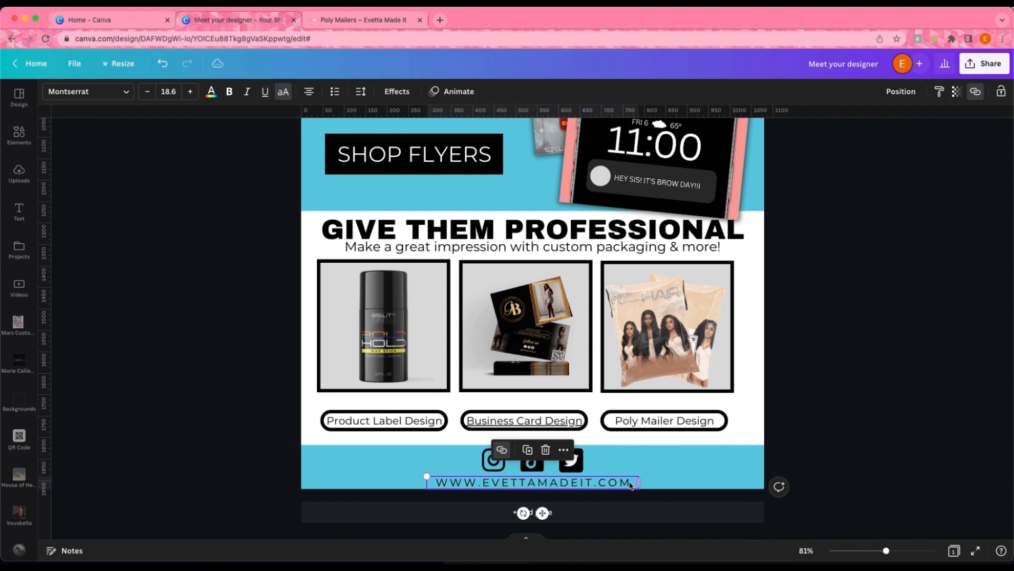
left_click(266, 99)
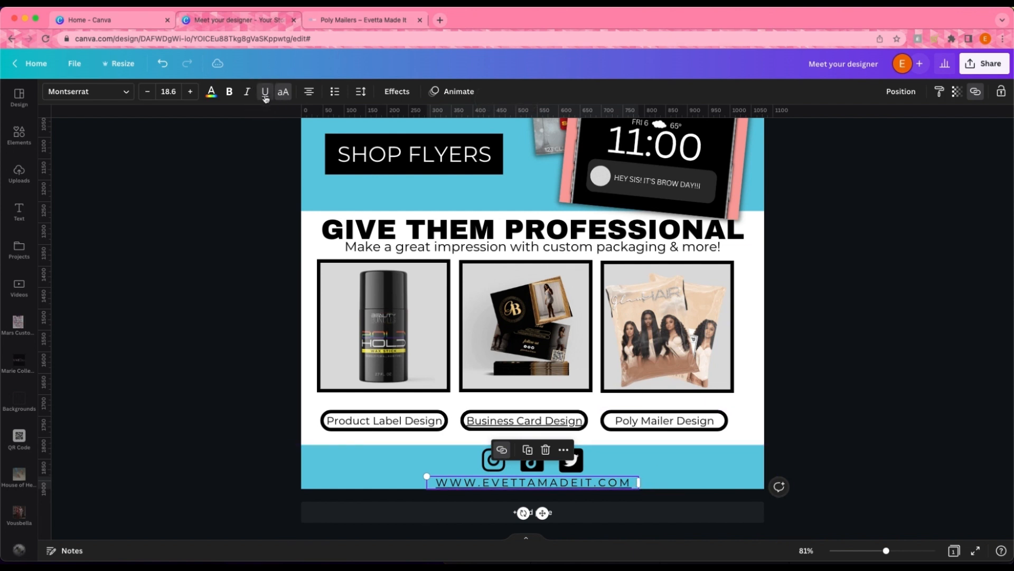
left_click(251, 266)
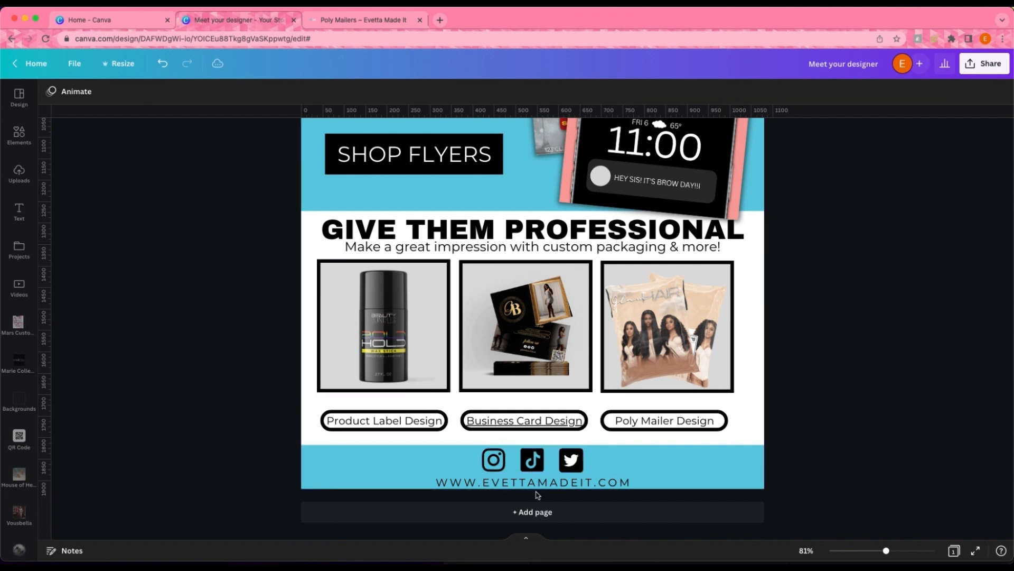
left_click(523, 421)
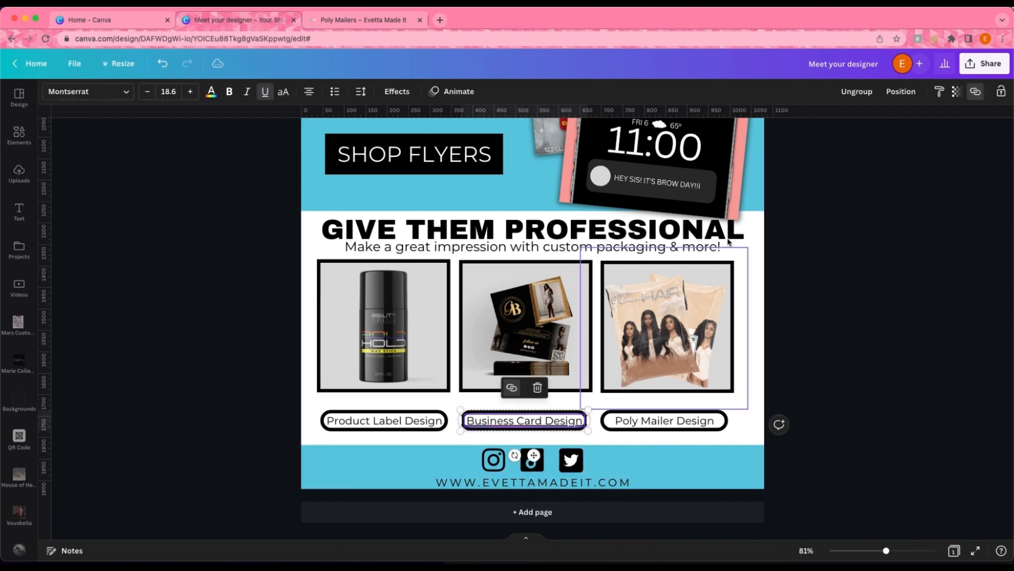
left_click(257, 285)
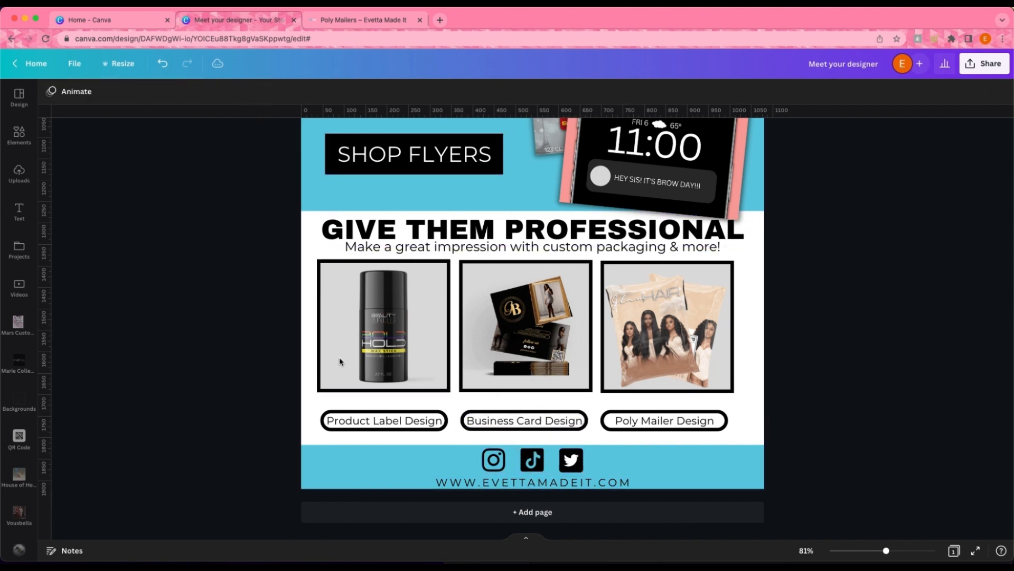
left_click(491, 459)
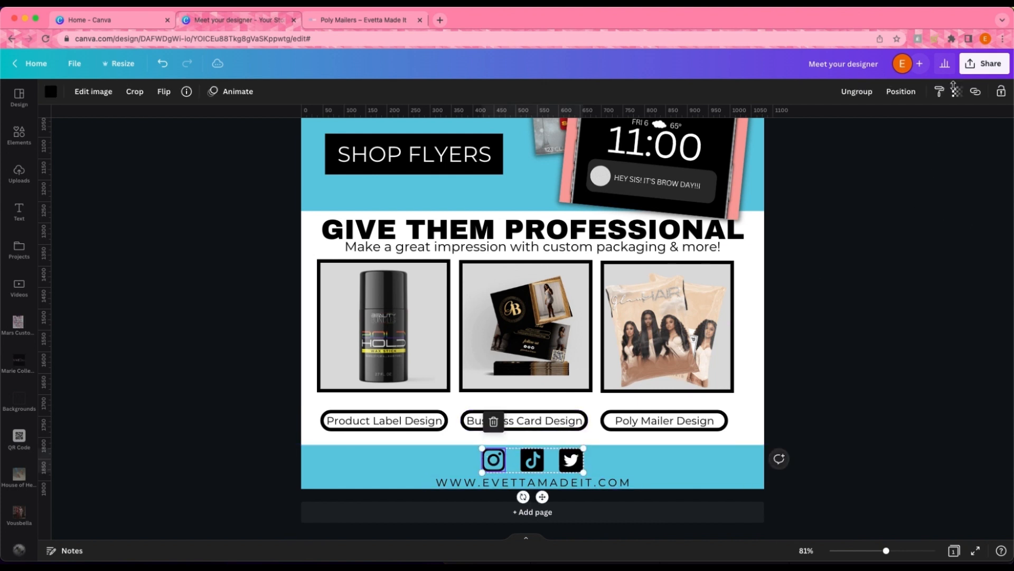
right_click(891, 399)
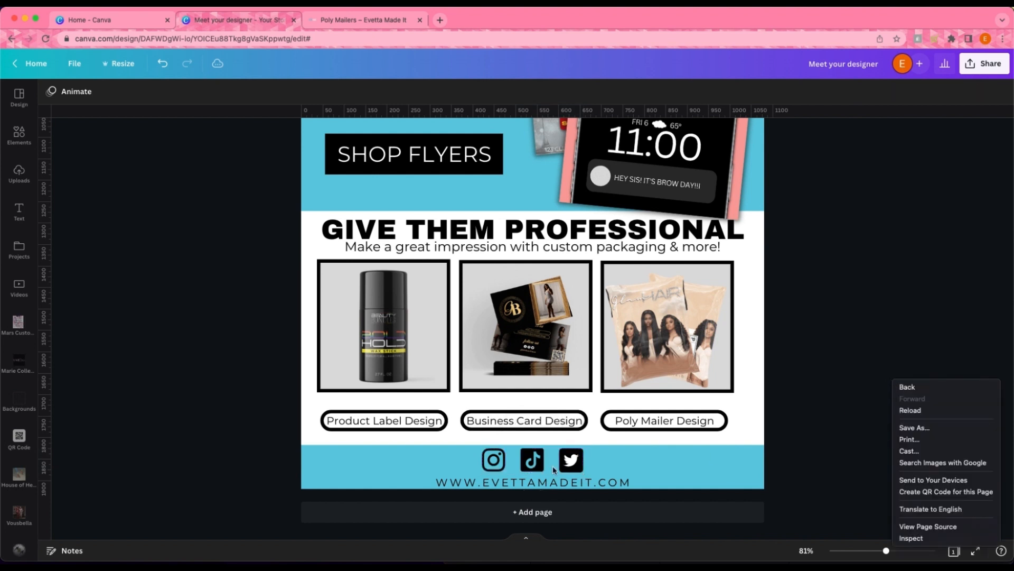
left_click(497, 457)
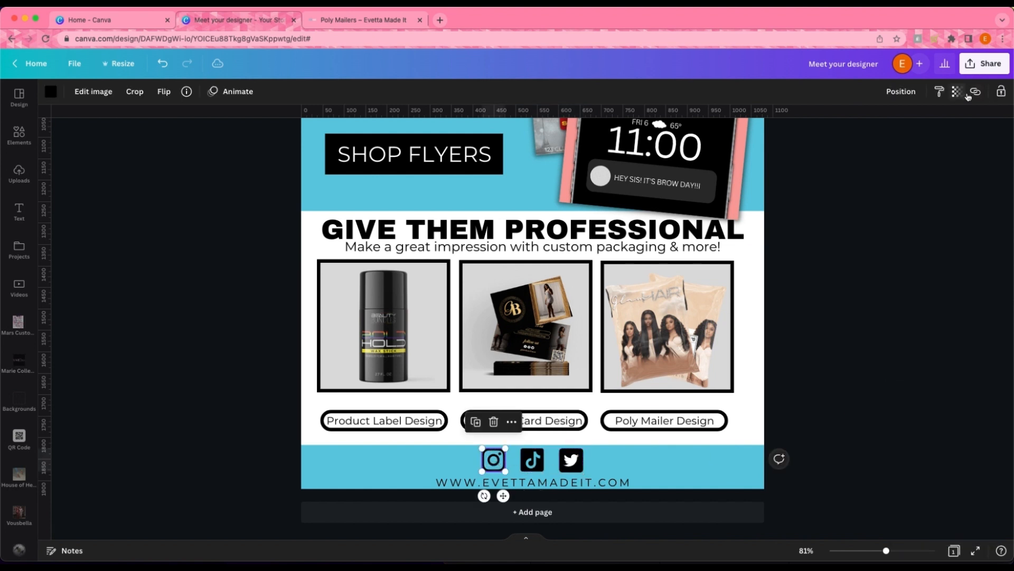
left_click(973, 93)
type("www.instagra")
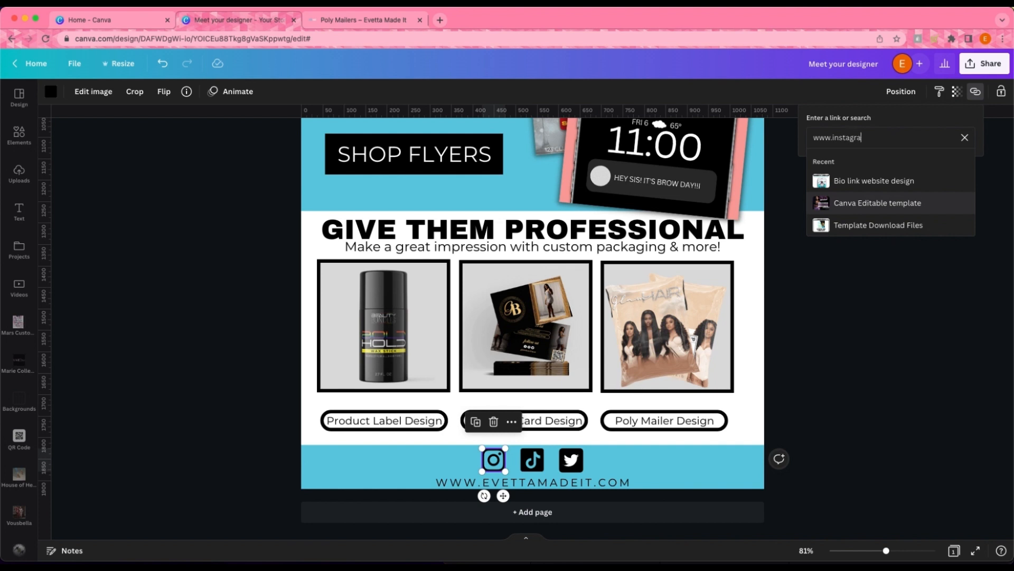
type("m.com/evettamadeit")
key("Return")
left_click(888, 414)
left_click(532, 459)
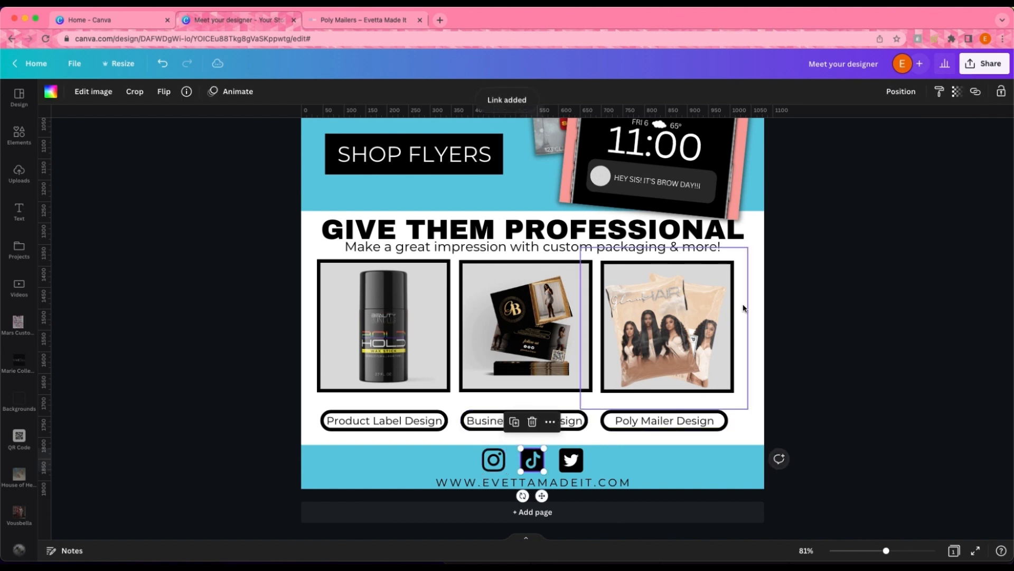
left_click(976, 91)
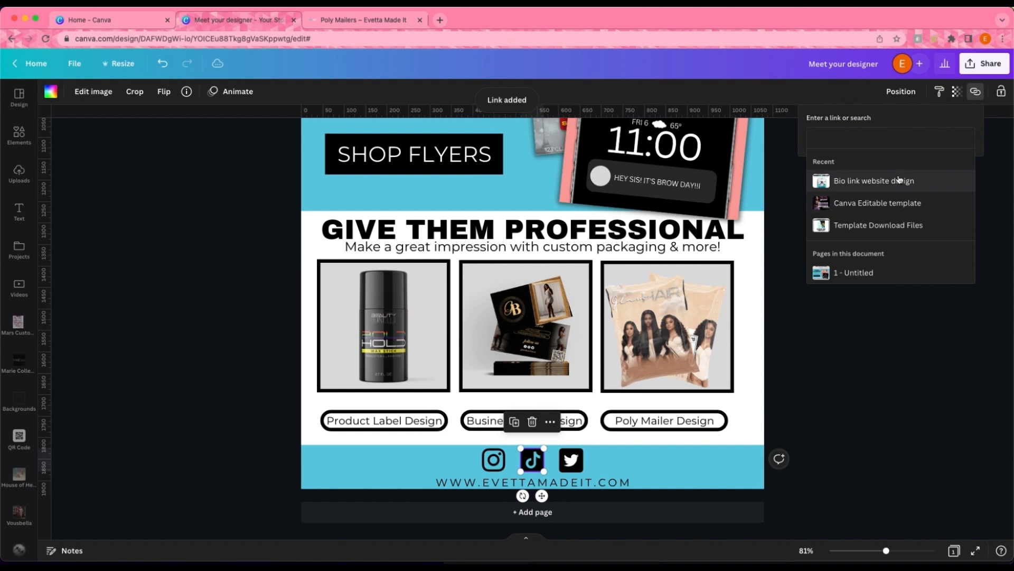
type("www.tiktok.com/evettamadeit")
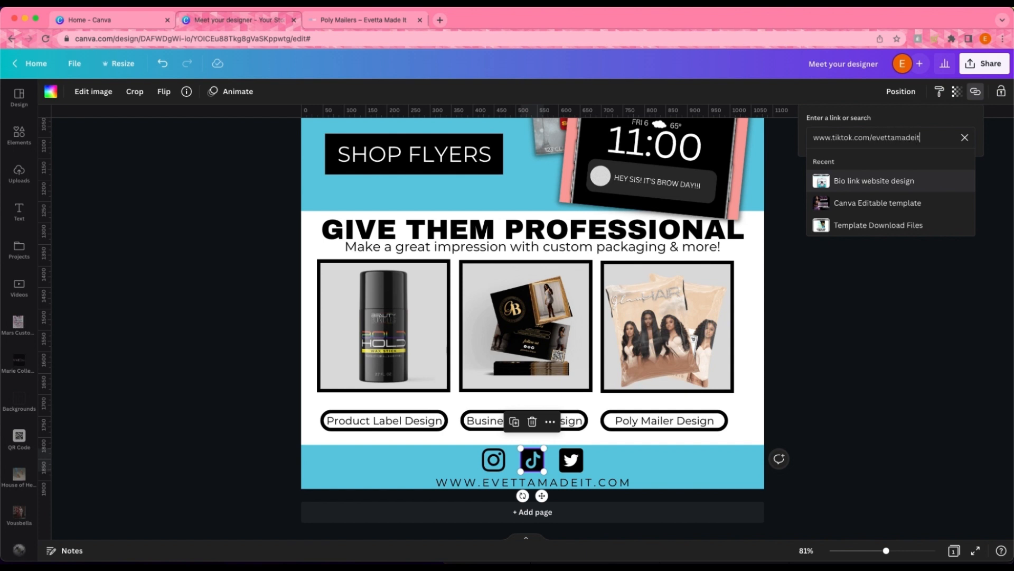
key("Return")
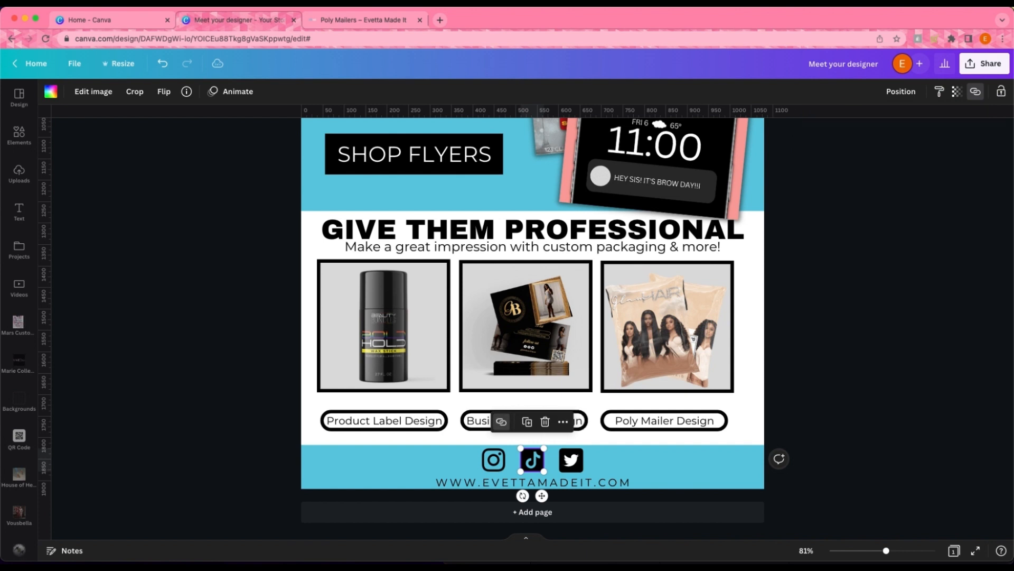
left_click(575, 462)
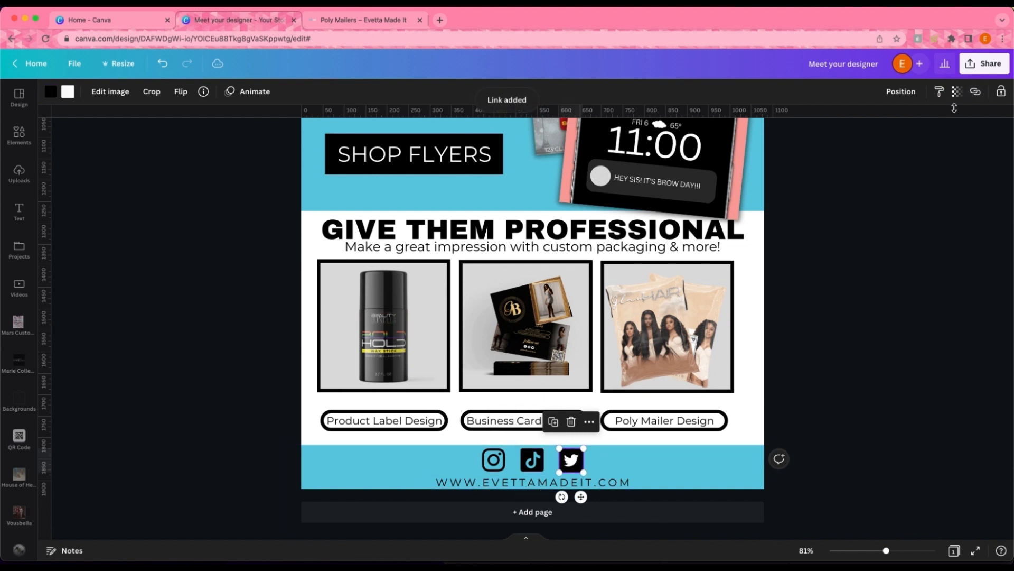
left_click(976, 91)
type("w")
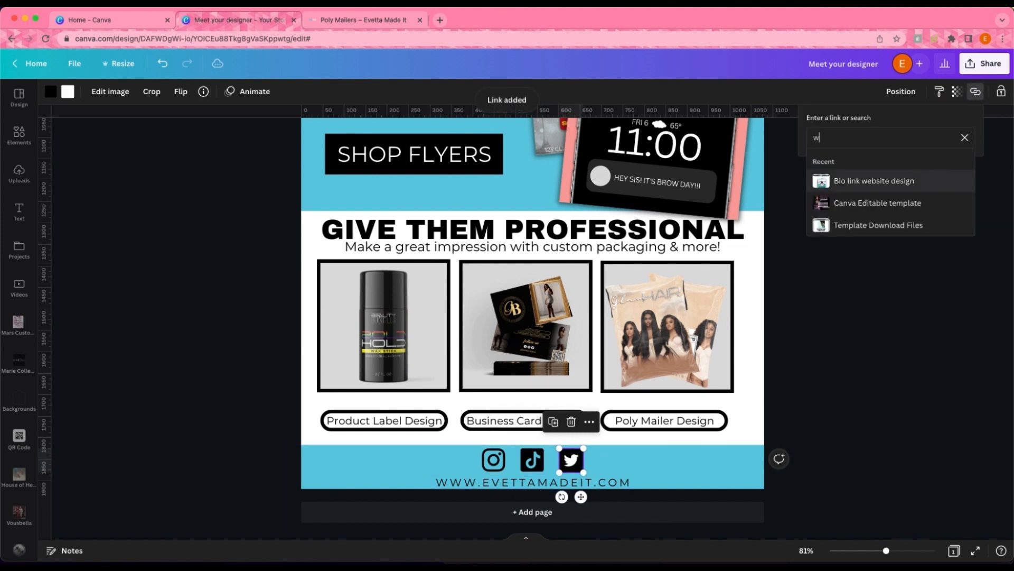
type("ww.")
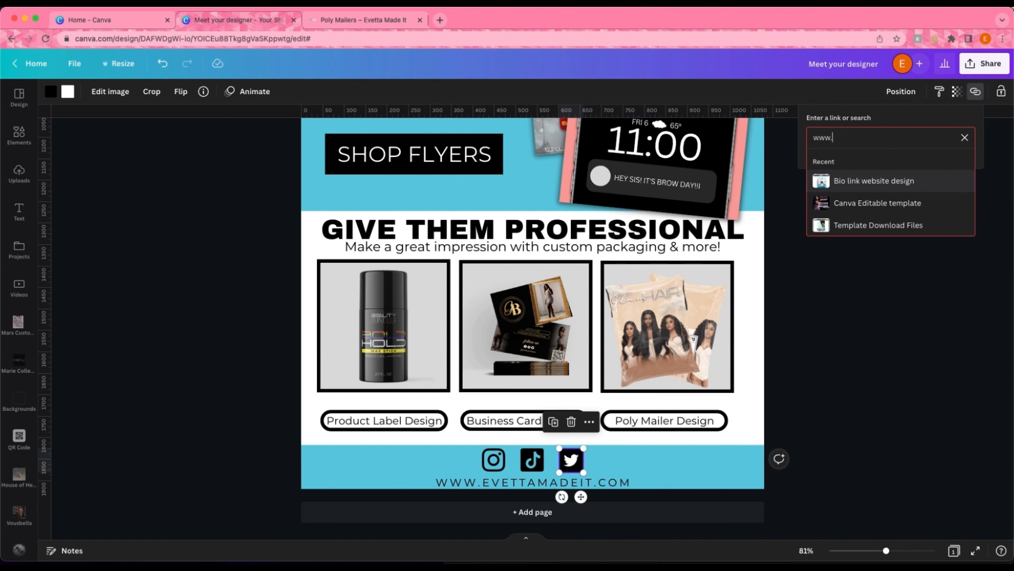
type("twitt")
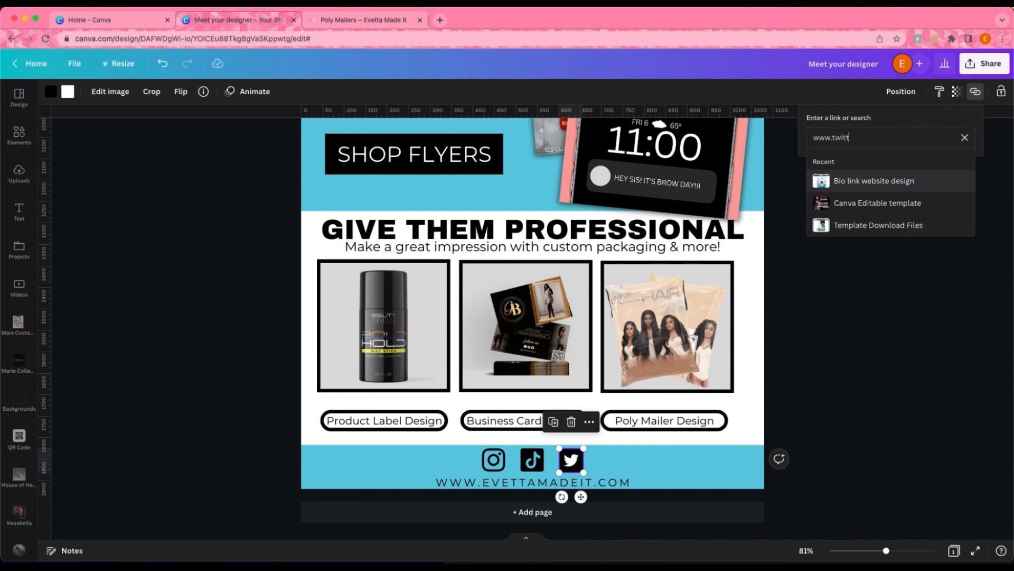
type("er.com/evettamadeit")
key("Return")
left_click(981, 265)
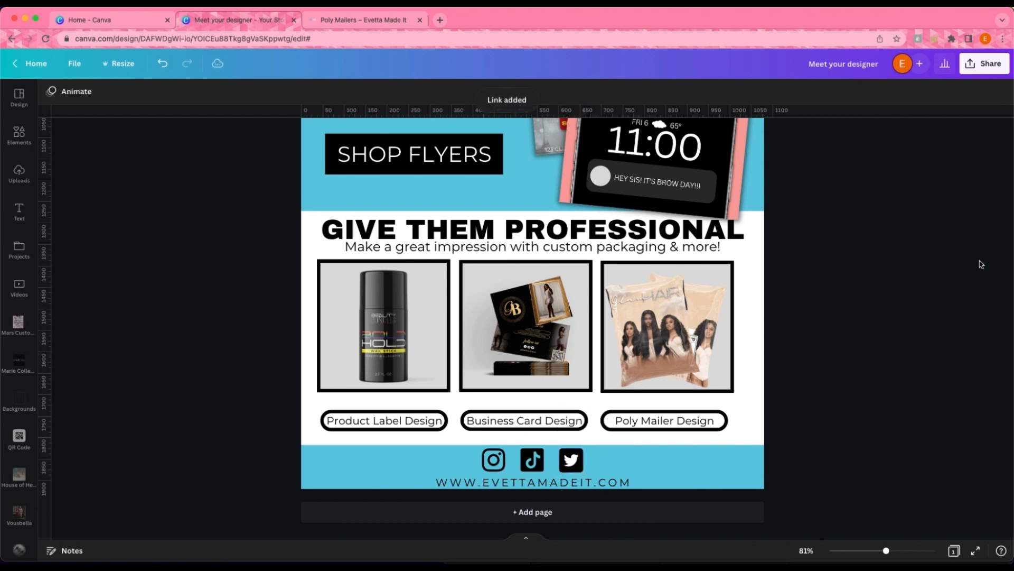
- Rename the design as "Evetta Made It"
left_click_drag(885, 551, 871, 551)
scroll(851, 397, "up", 3)
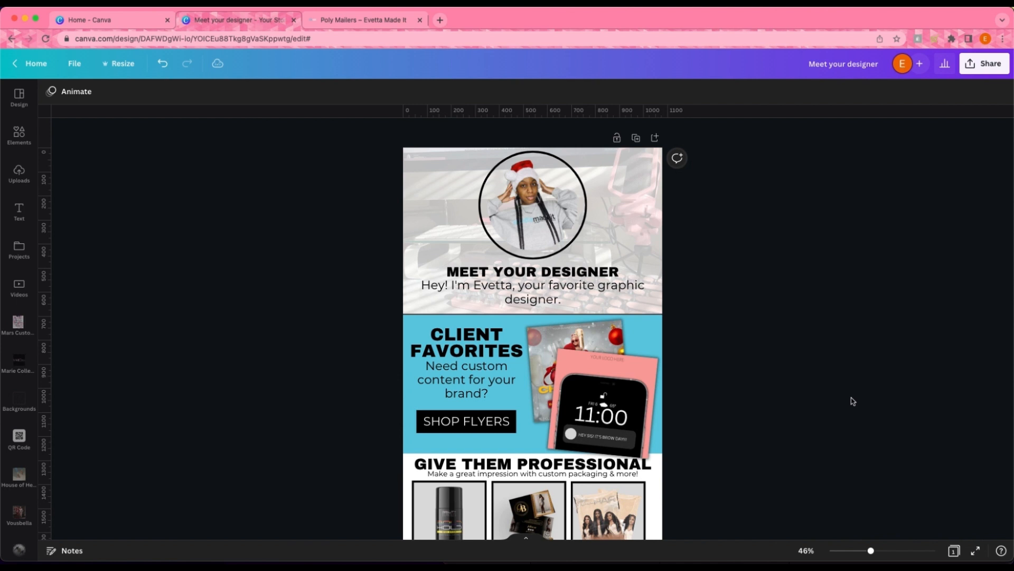
scroll(851, 397, "down", 2)
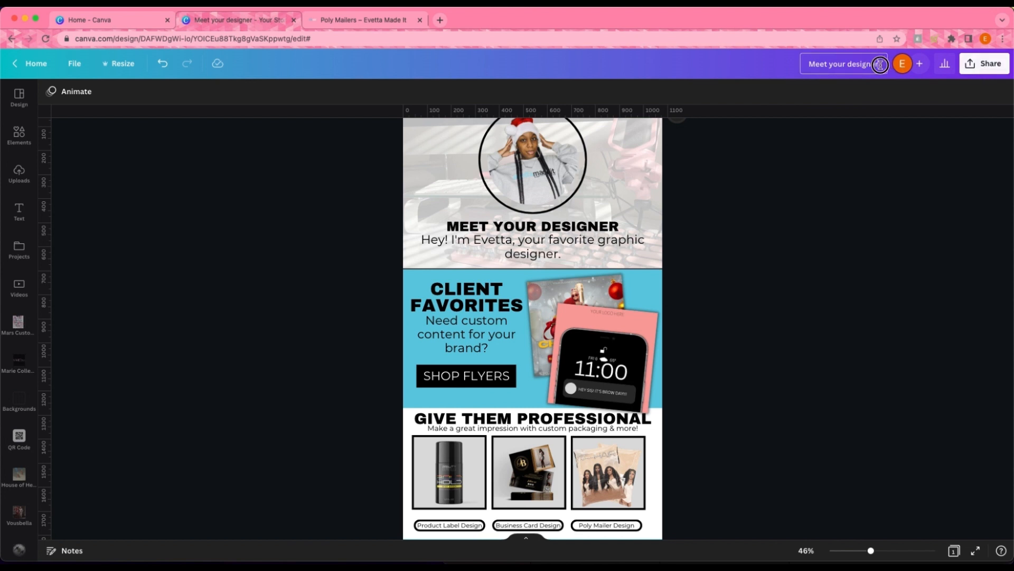
left_click_drag(881, 65, 808, 63)
type("Evetta")
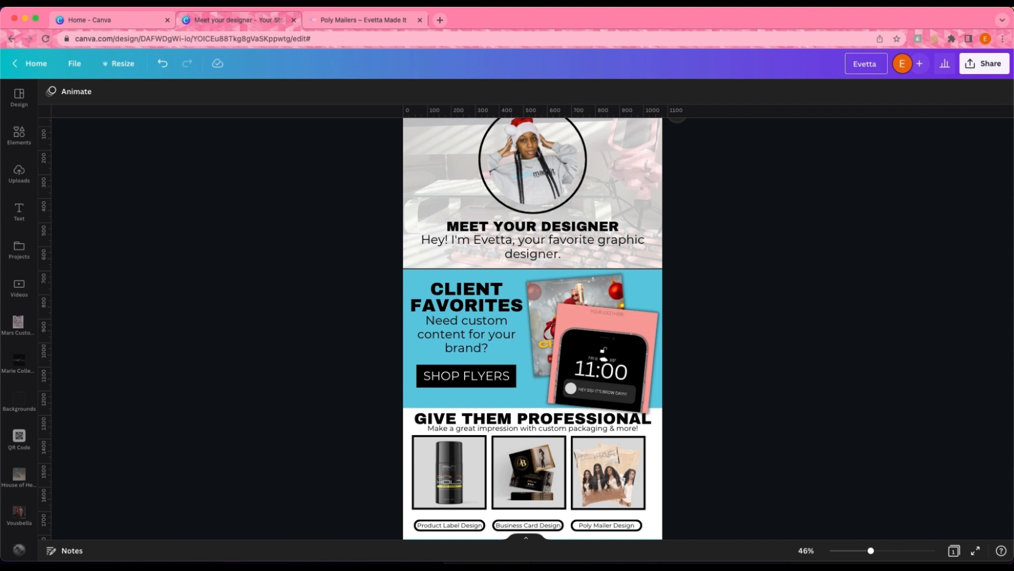
type(" Made It")
left_click(863, 133)
scroll(863, 134, "up", 1)
scroll(962, 165, "up", 2)
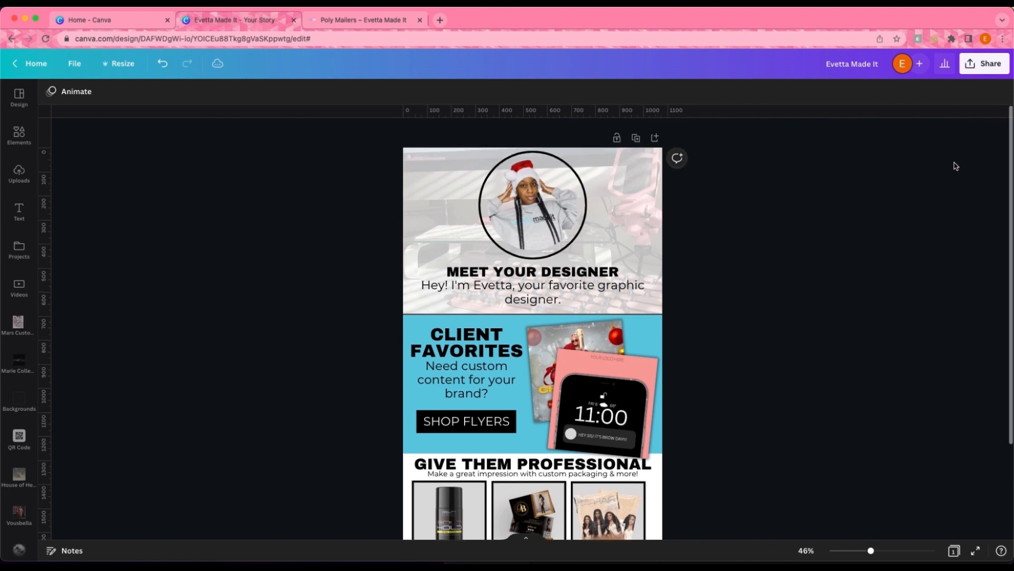
- Open the sharing options for publishing the design as a website
left_click(992, 72)
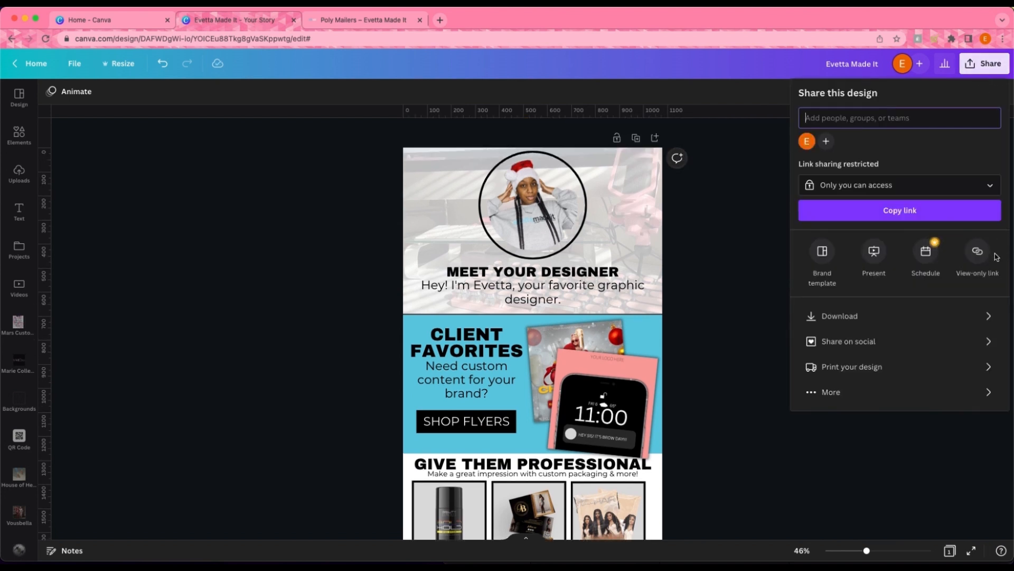
right_click(908, 394)
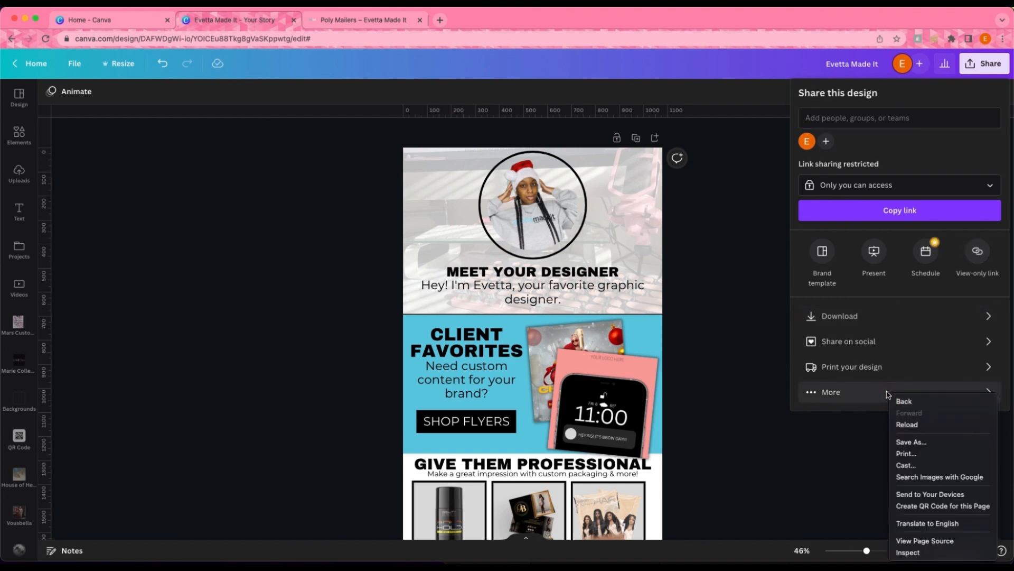
key("Escape")
left_click(856, 393)
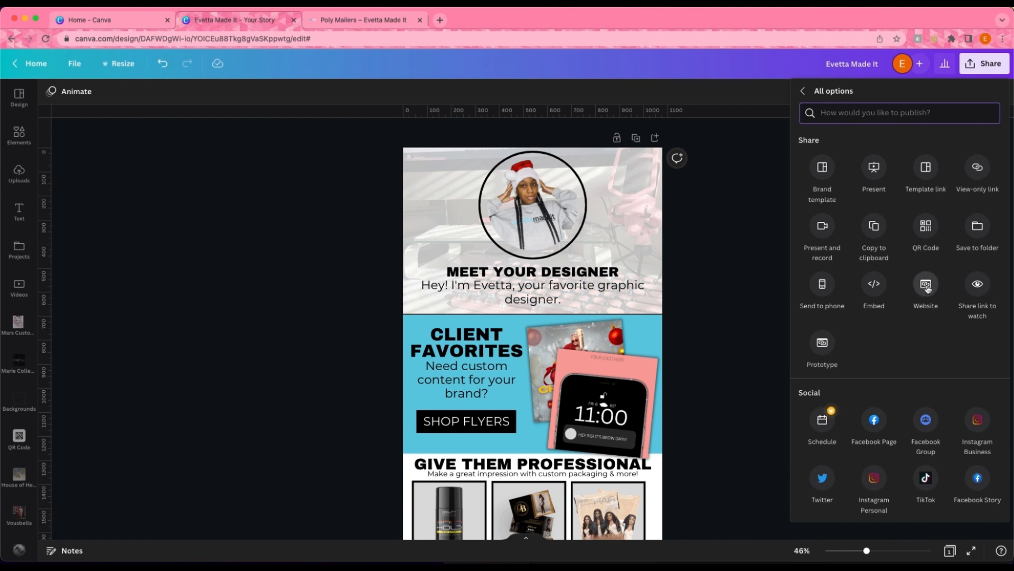
left_click(926, 288)
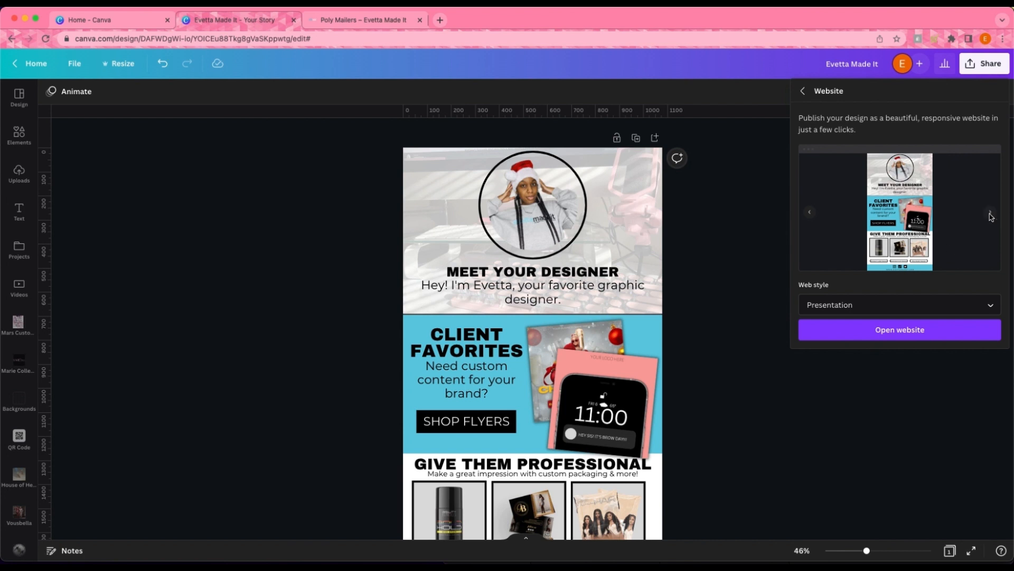
- Try the Scrolling, Classic navigation and Standard web styles in the website preview
left_click(990, 306)
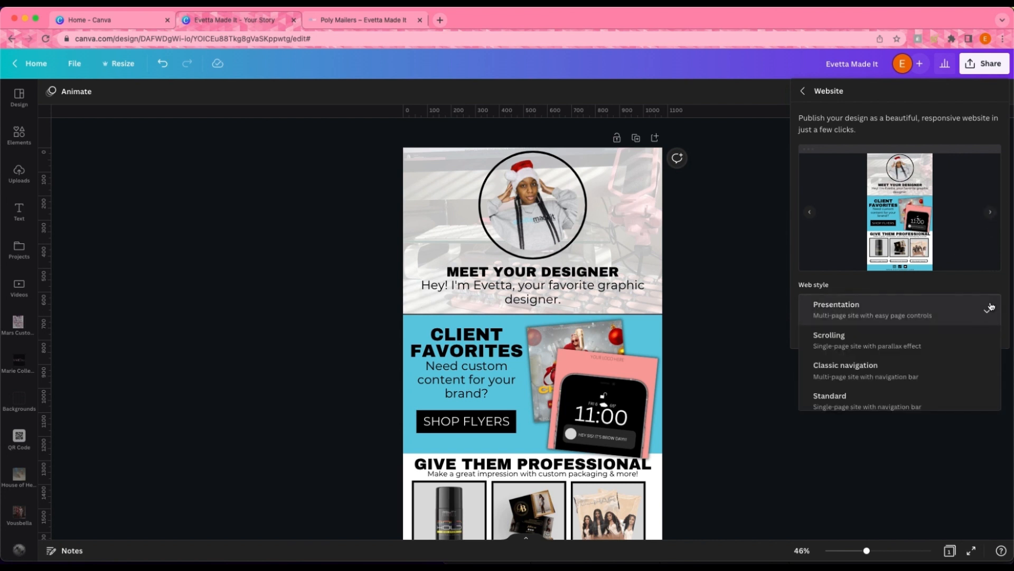
left_click(957, 340)
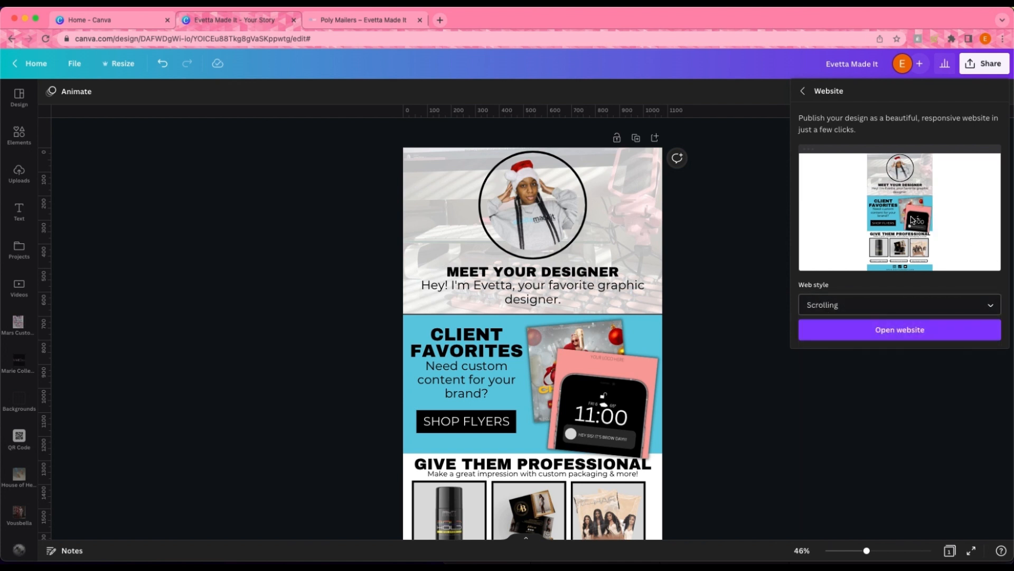
left_click(991, 306)
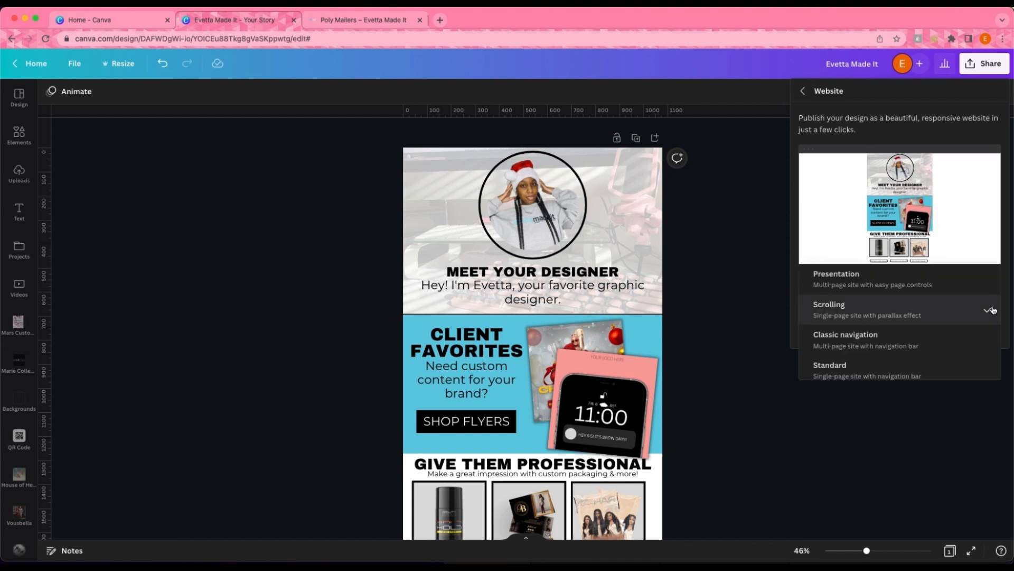
left_click(970, 336)
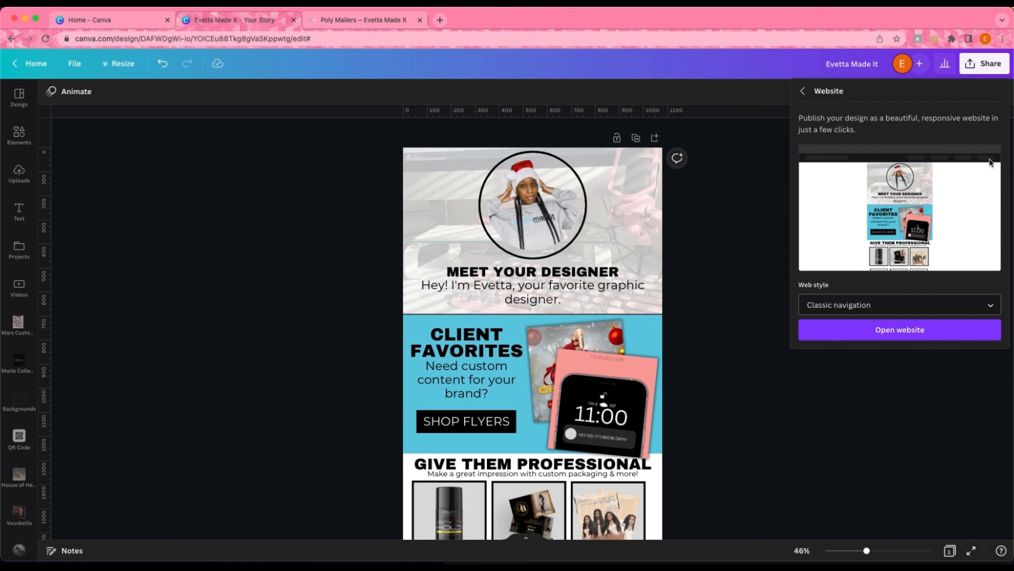
left_click(992, 306)
left_click(943, 343)
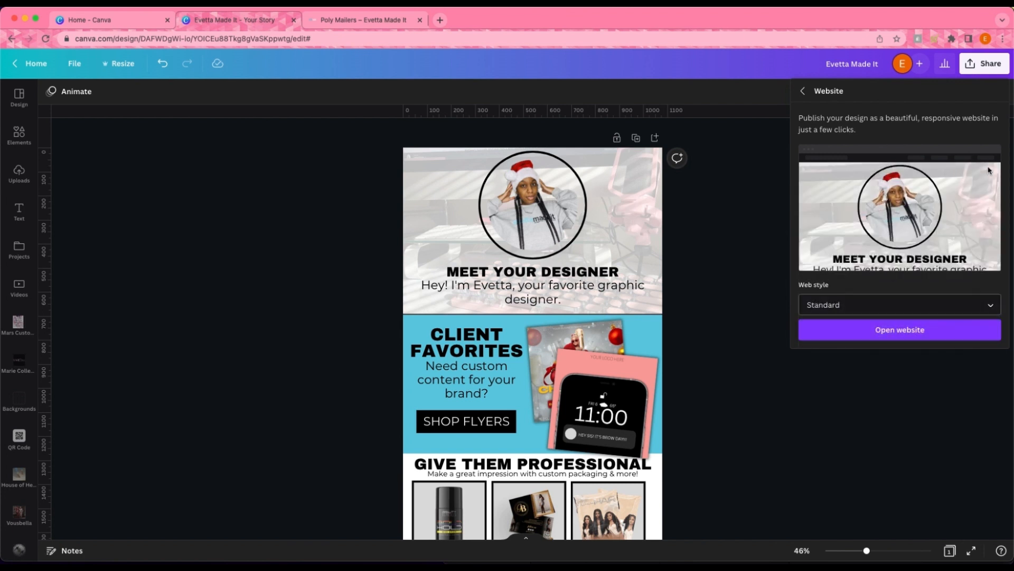
- Set the web style to Scrolling and open the design as a website
left_click(983, 303)
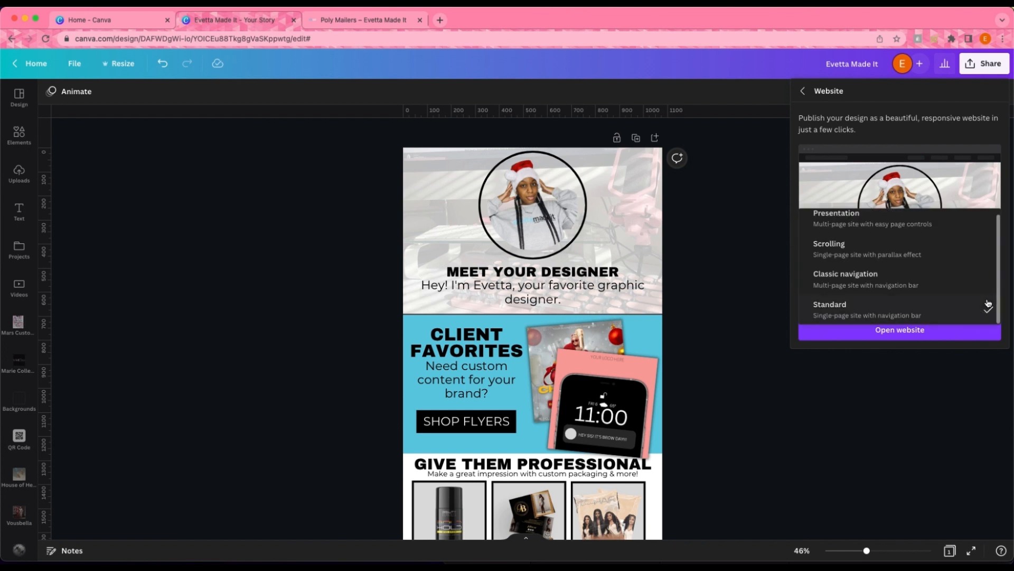
left_click(938, 257)
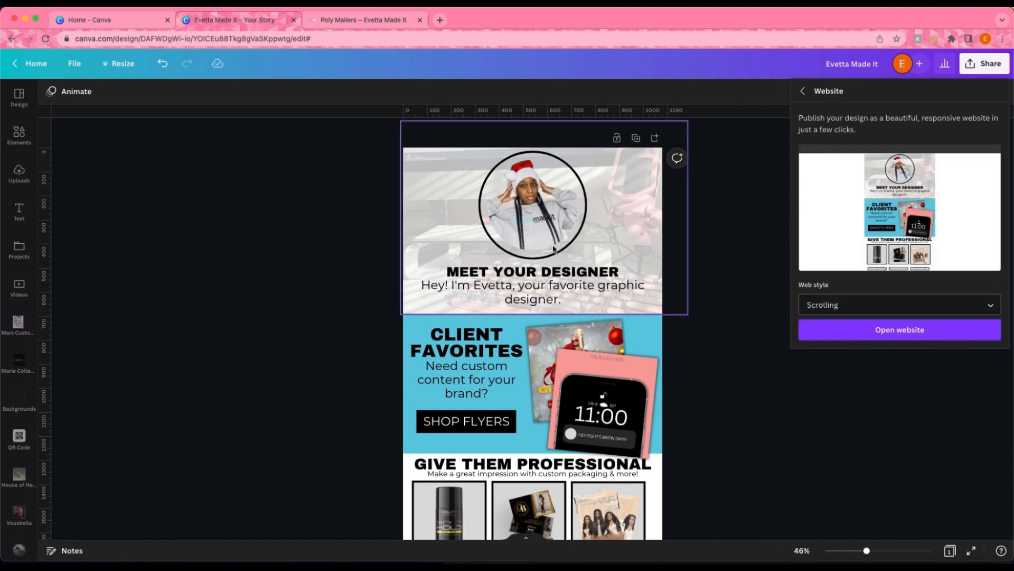
scroll(553, 248, "down", 3)
scroll(553, 249, "up", 3)
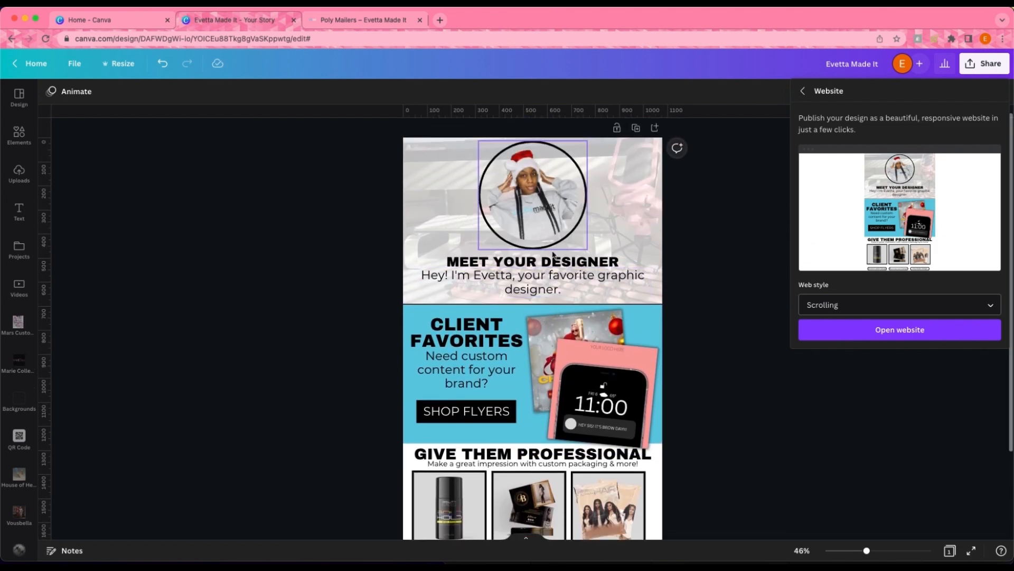
scroll(552, 249, "down", 2)
left_click(904, 332)
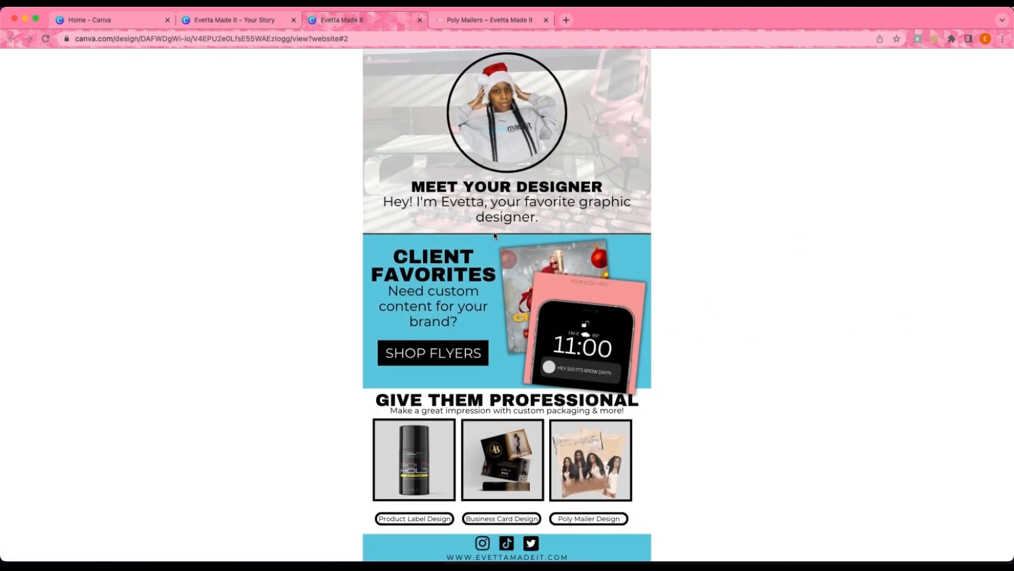
- Test the Shop Flyers and business card links on the published website, closing the opened product pages and the leftover Poly Mailers page
left_click(460, 349)
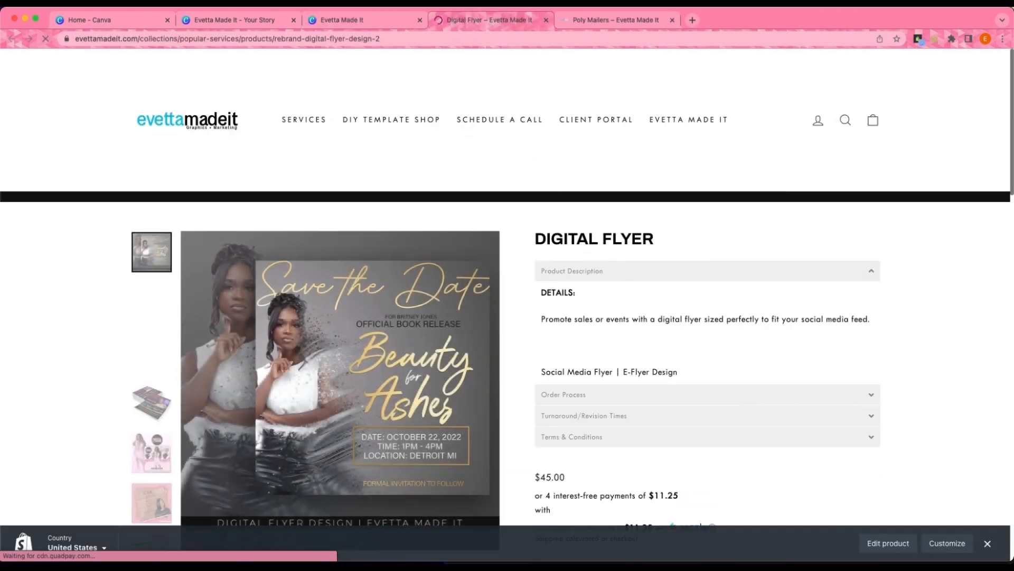
left_click(546, 20)
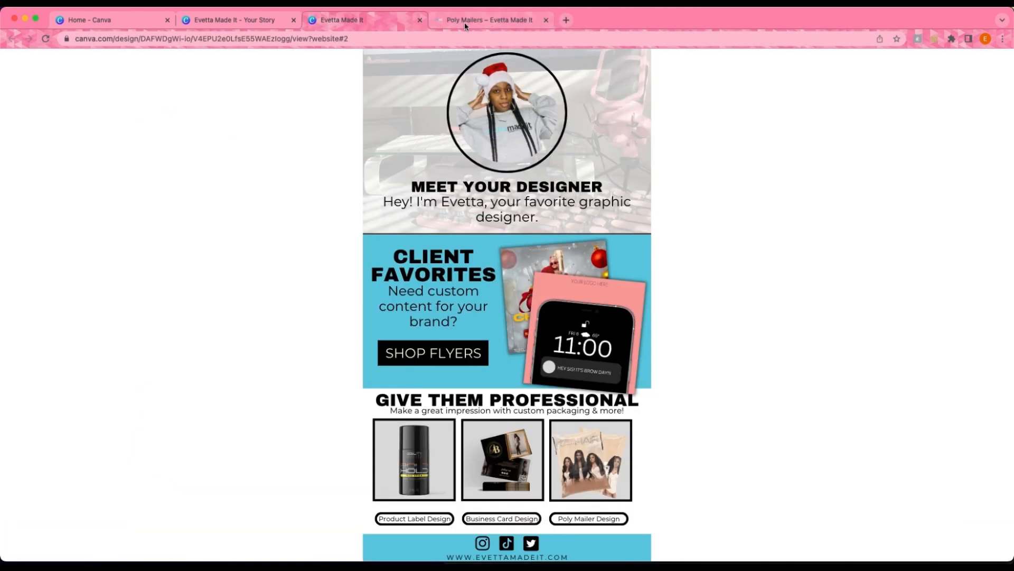
left_click(509, 19)
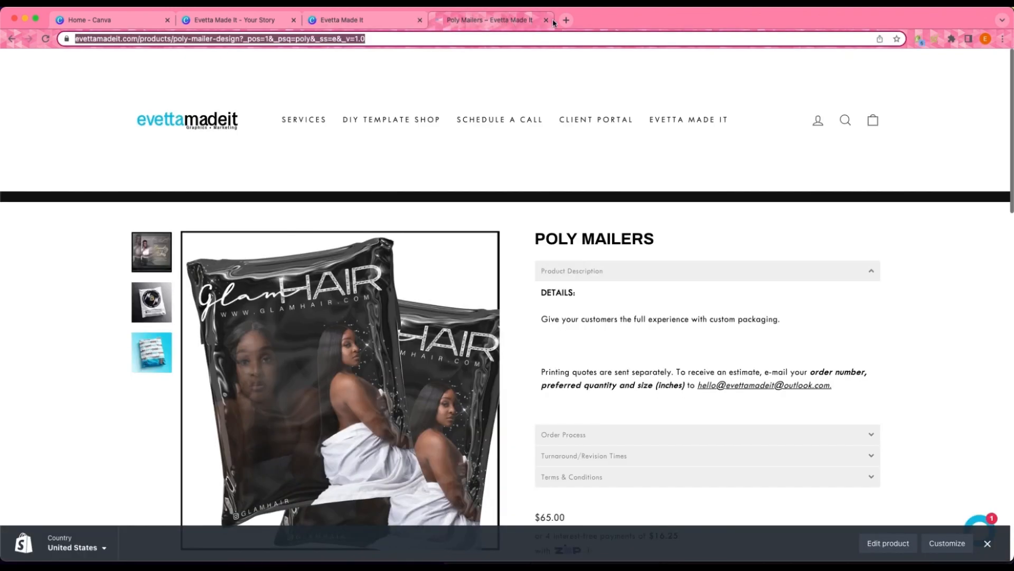
left_click(547, 20)
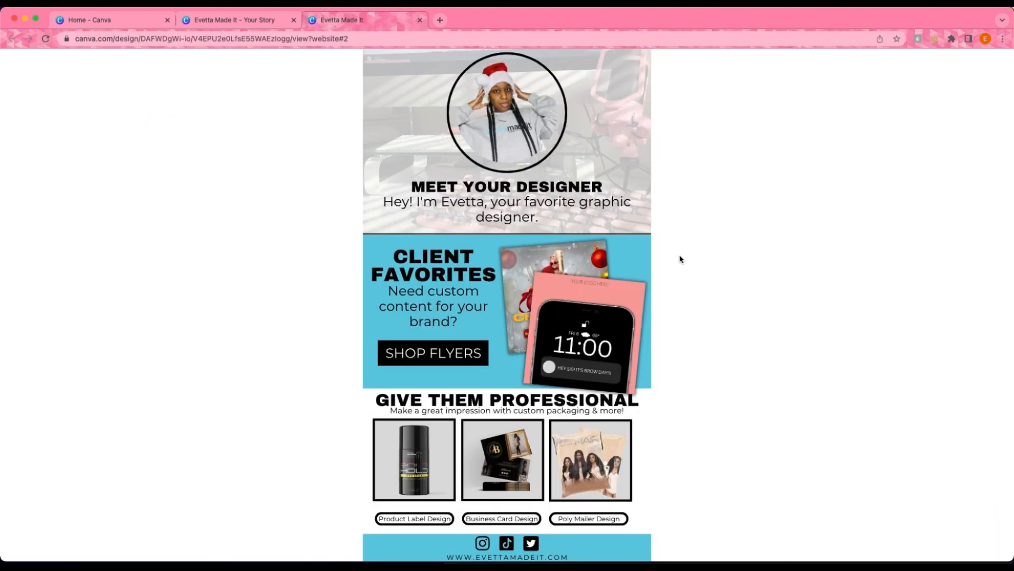
left_click(523, 472)
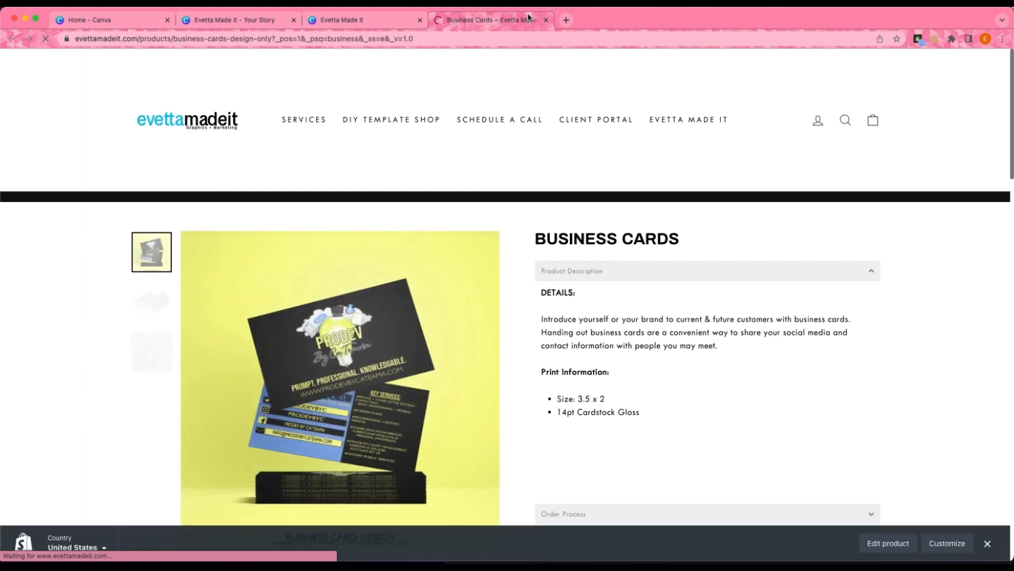
left_click(546, 20)
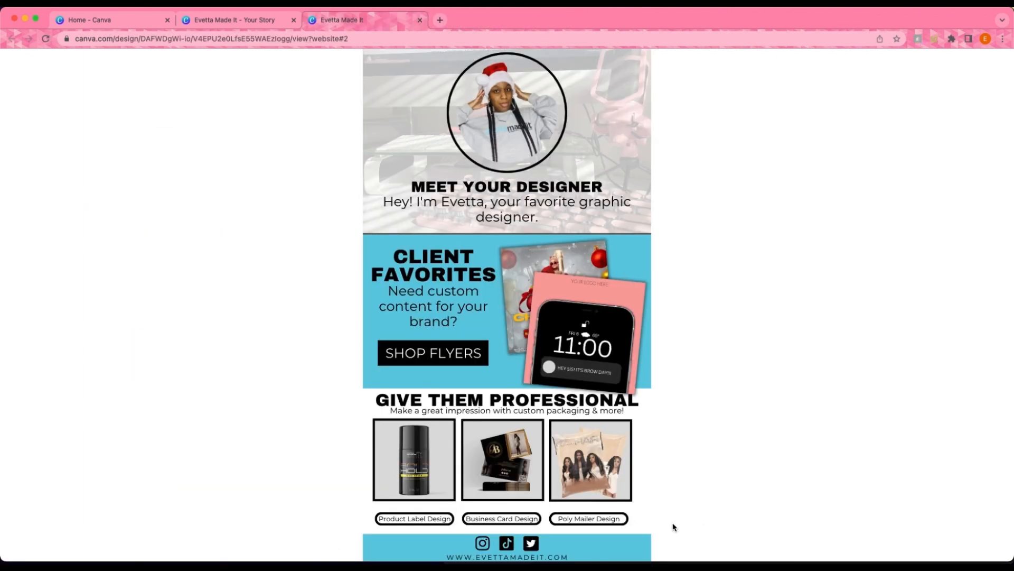
- Test the Instagram icon's link on the published website, look through the profile's posts and return to the website
right_click(485, 549)
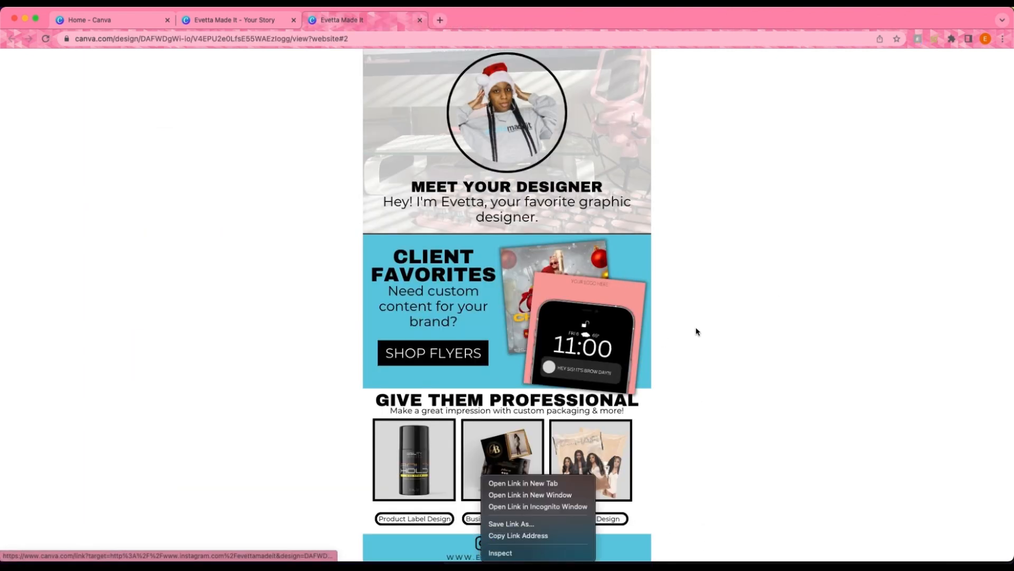
left_click(787, 352)
left_click(483, 543)
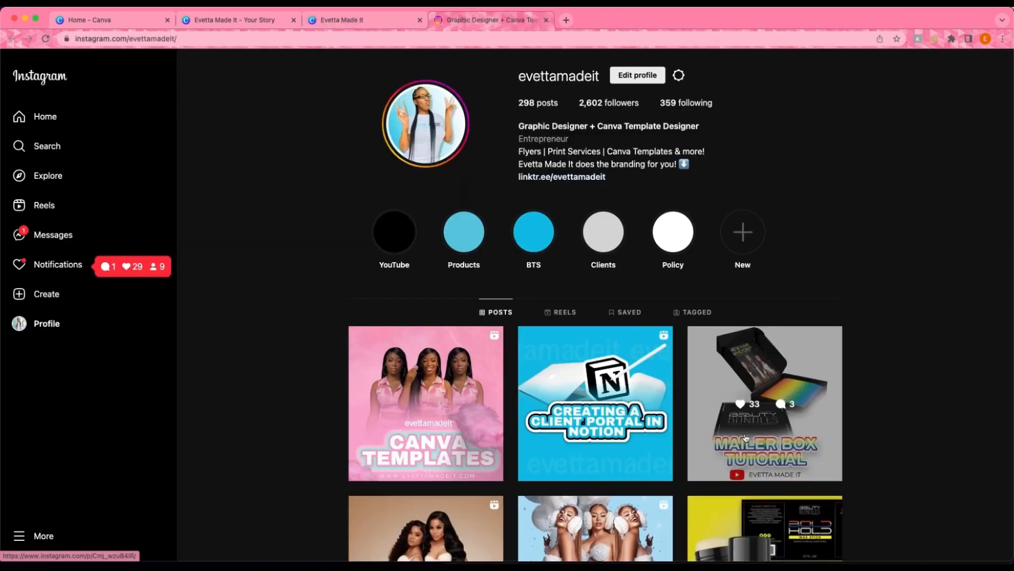
scroll(745, 437, "down", 5)
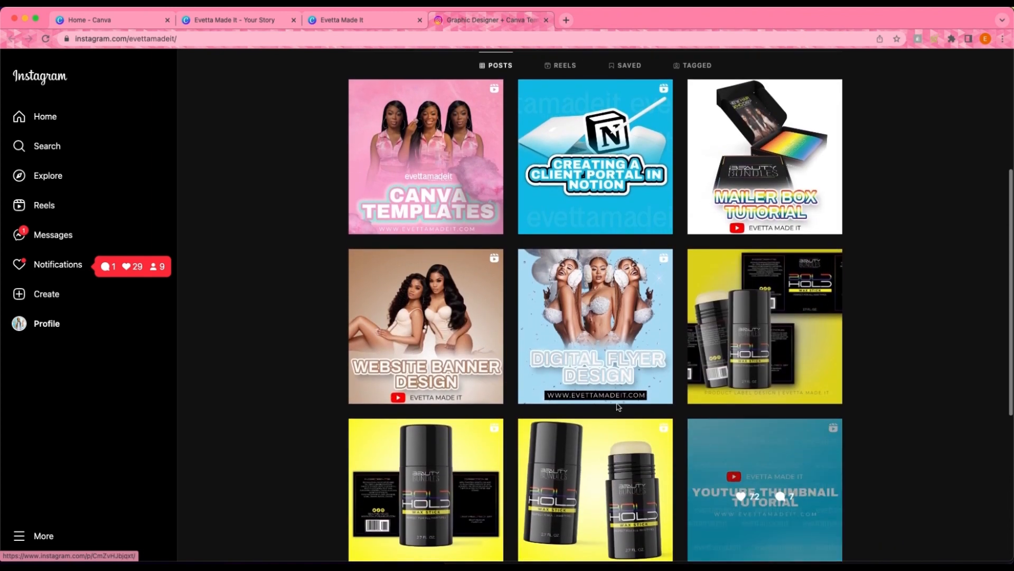
scroll(250, 286, "down", 2)
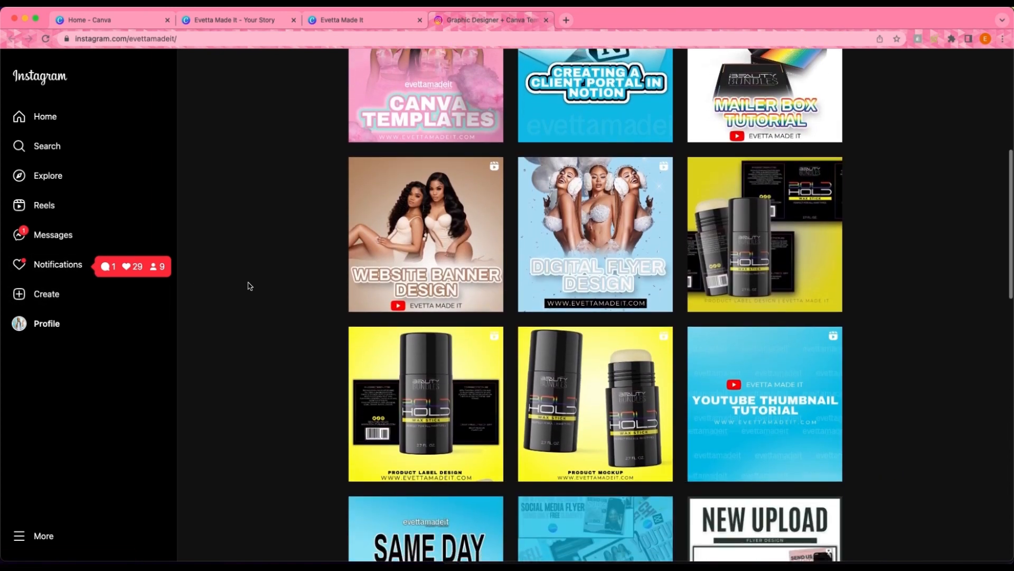
scroll(250, 286, "down", 6)
scroll(250, 286, "up", 12)
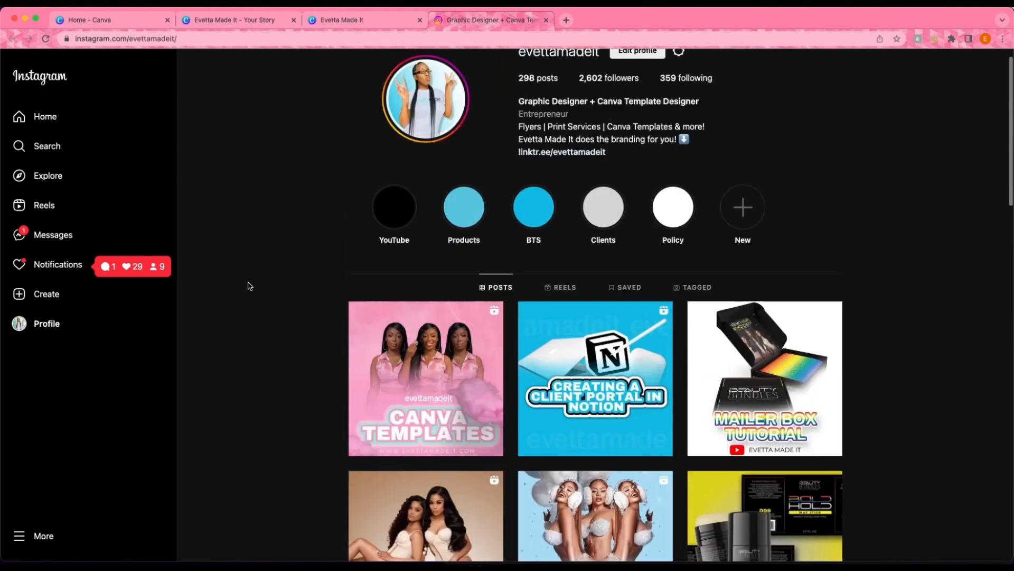
scroll(250, 285, "up", 1)
left_click(413, 21)
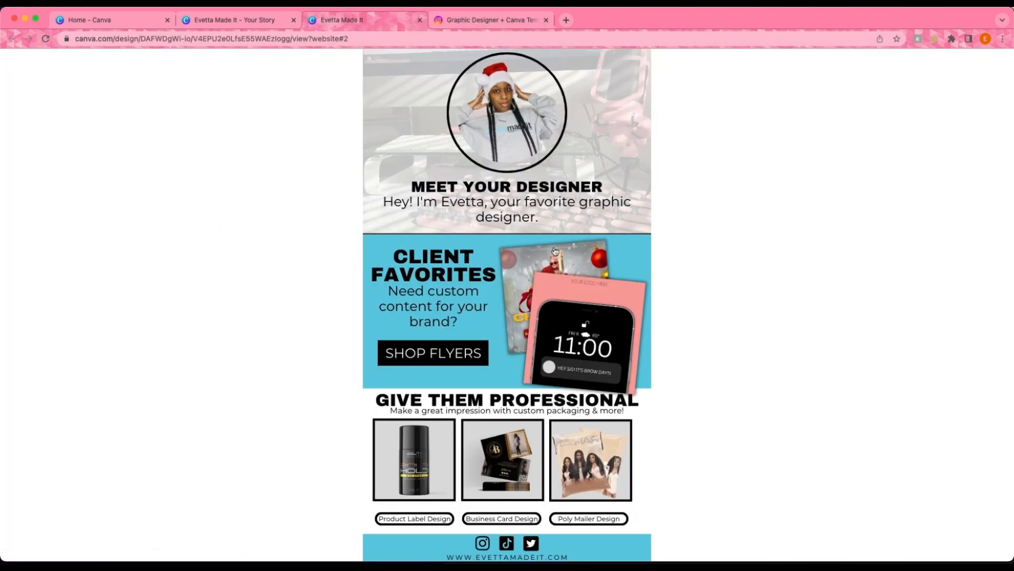
- Check the design's website publishing options, then return to the published website and select its full address
left_click(273, 18)
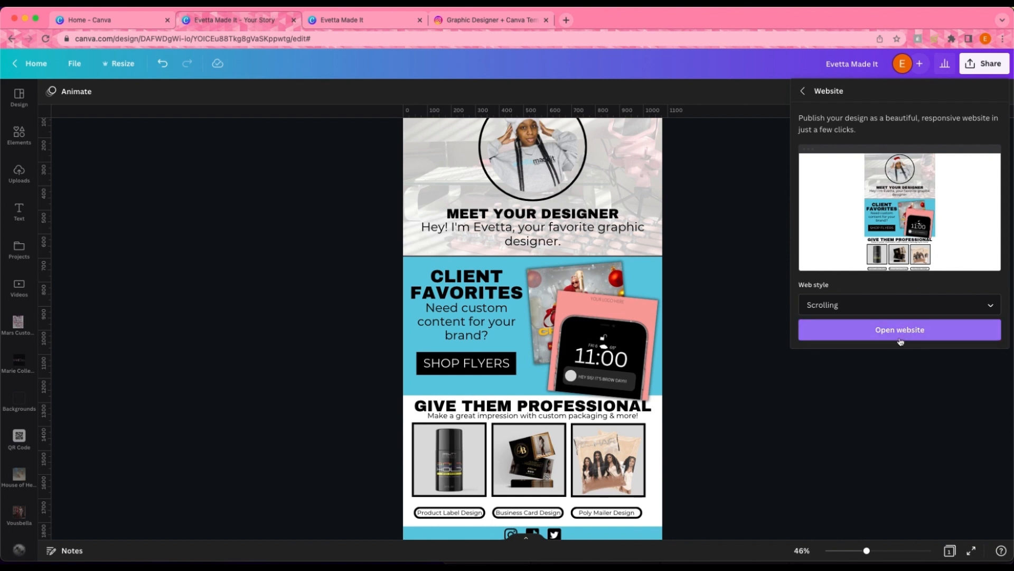
left_click(379, 19)
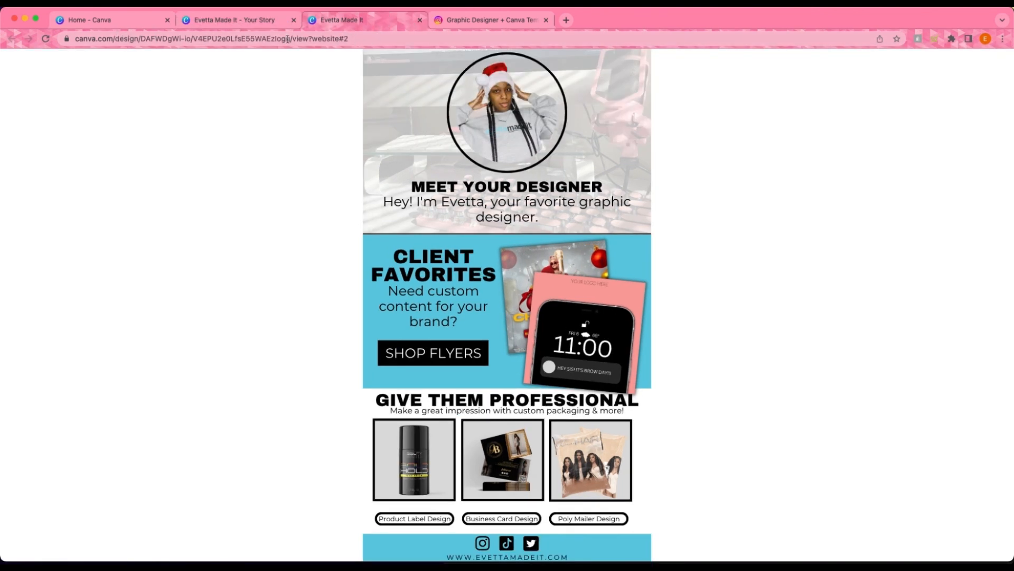
left_click(363, 41)
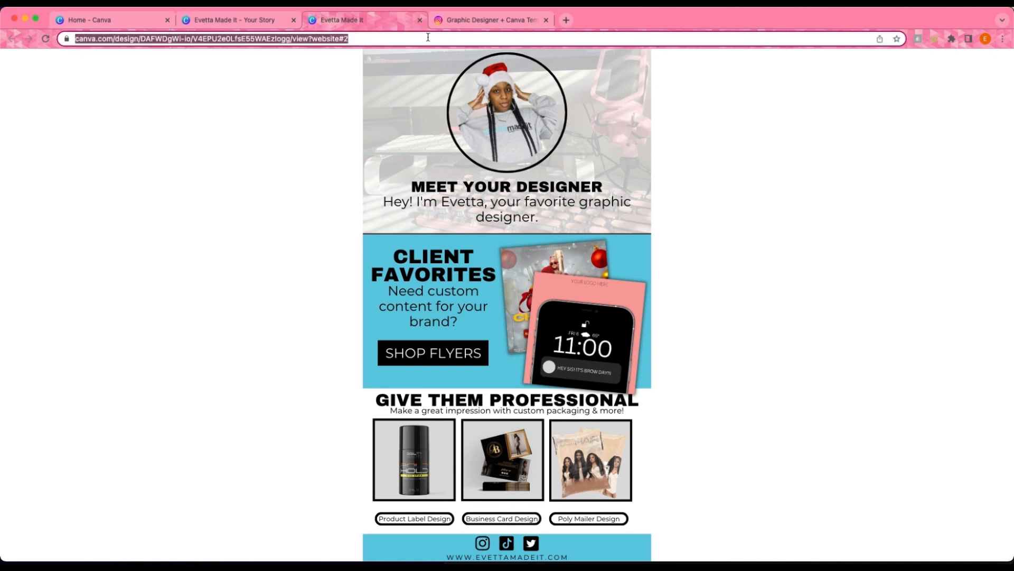
- Search Google for "link shortener" in a new browser tab and open the Bitly website
left_click(571, 20)
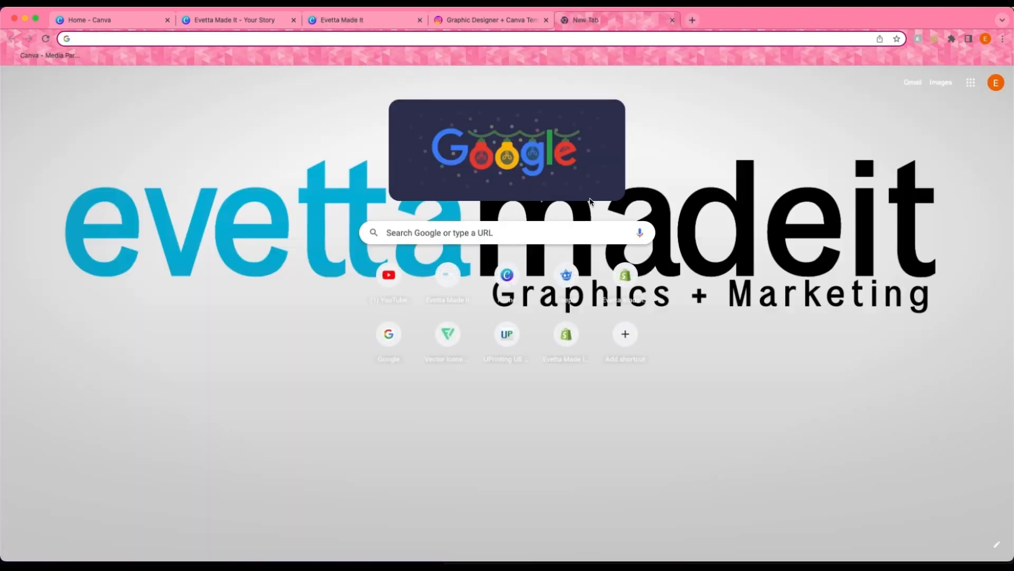
left_click(587, 237)
type("link")
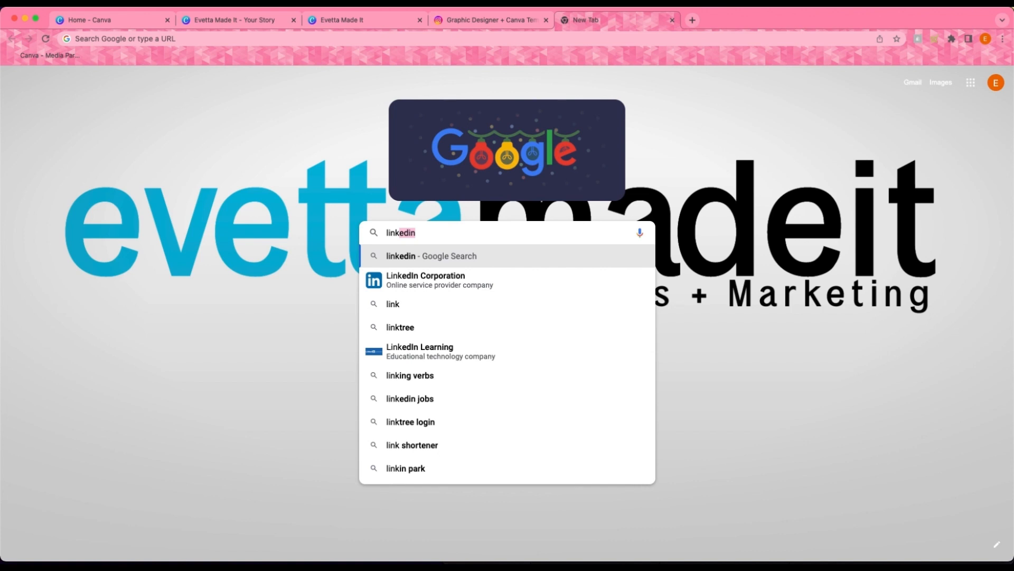
left_click(505, 452)
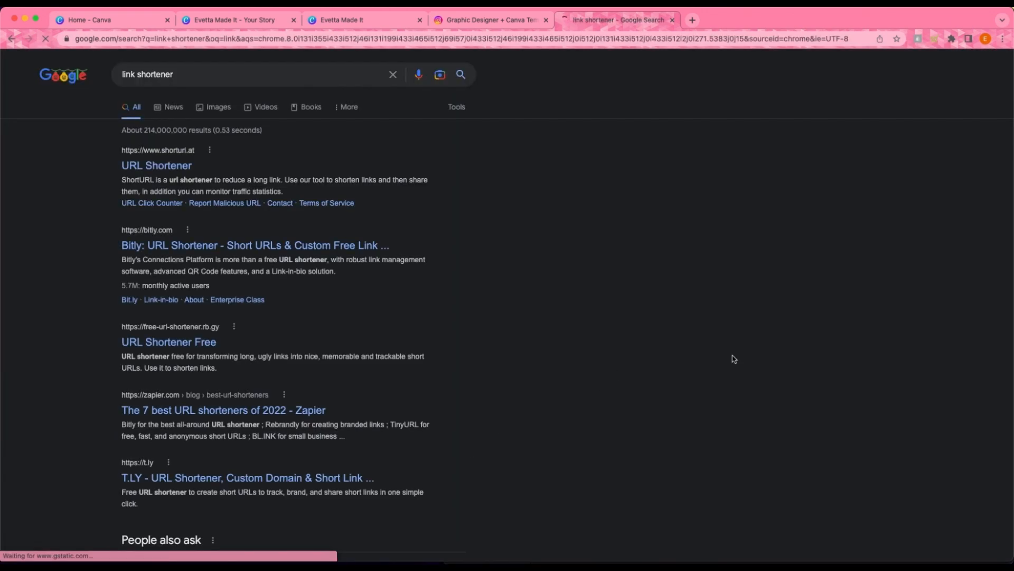
left_click(151, 233)
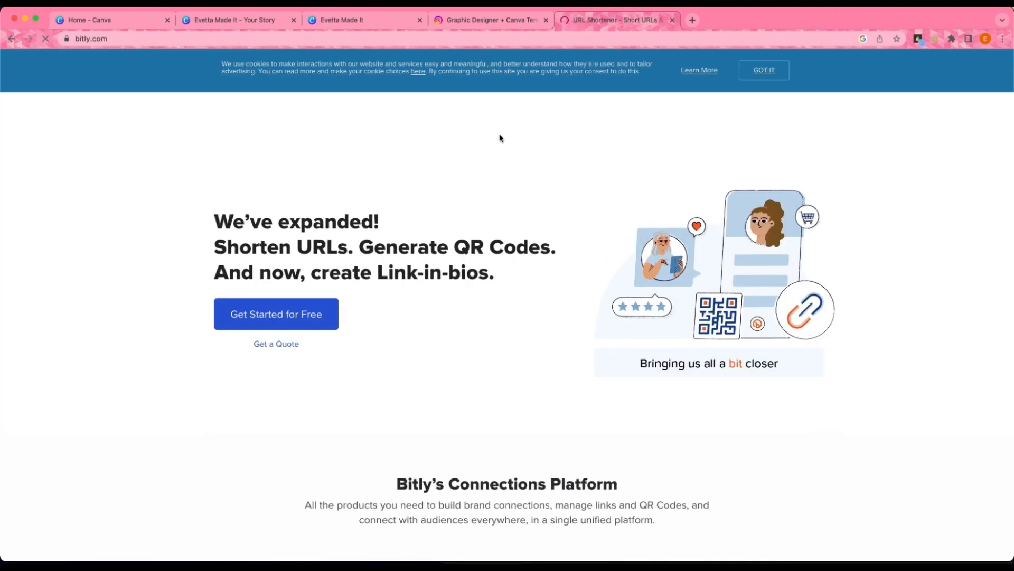
- Copy the published Canva website's address and shorten it with Bitly
left_click(500, 20)
left_click(375, 16)
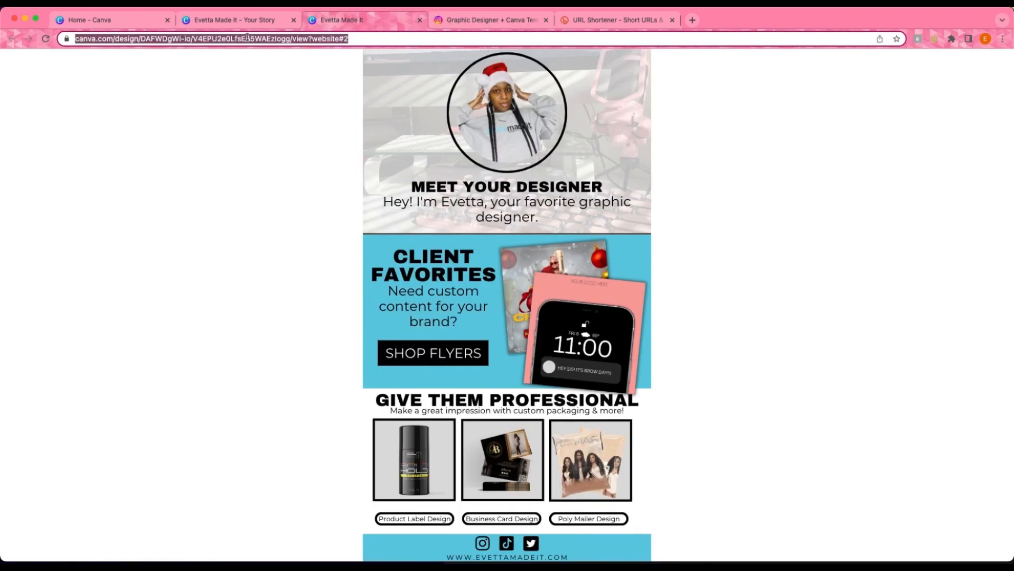
left_click(354, 38)
left_click(655, 22)
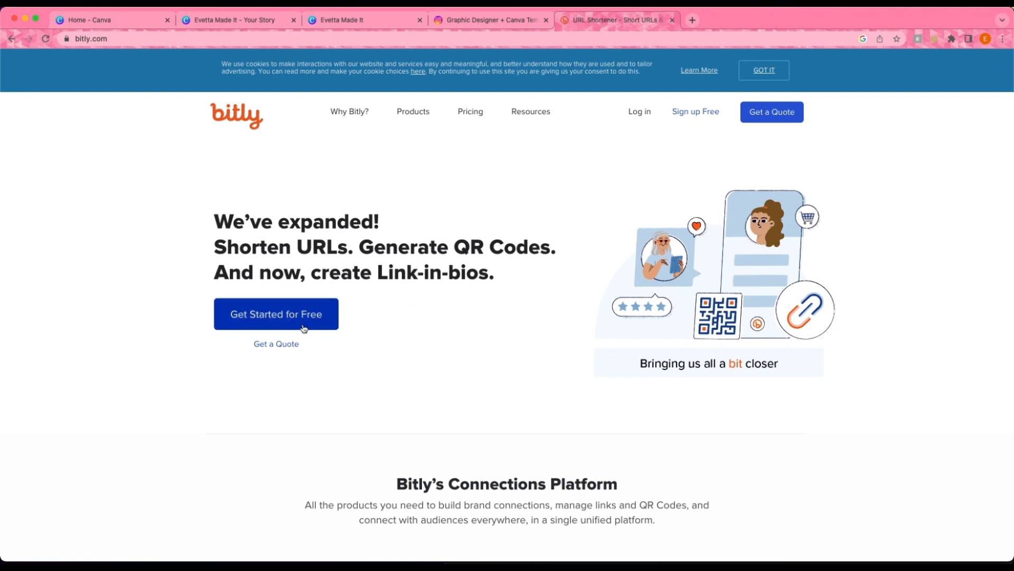
scroll(430, 288, "down", 3)
scroll(430, 285, "down", 10)
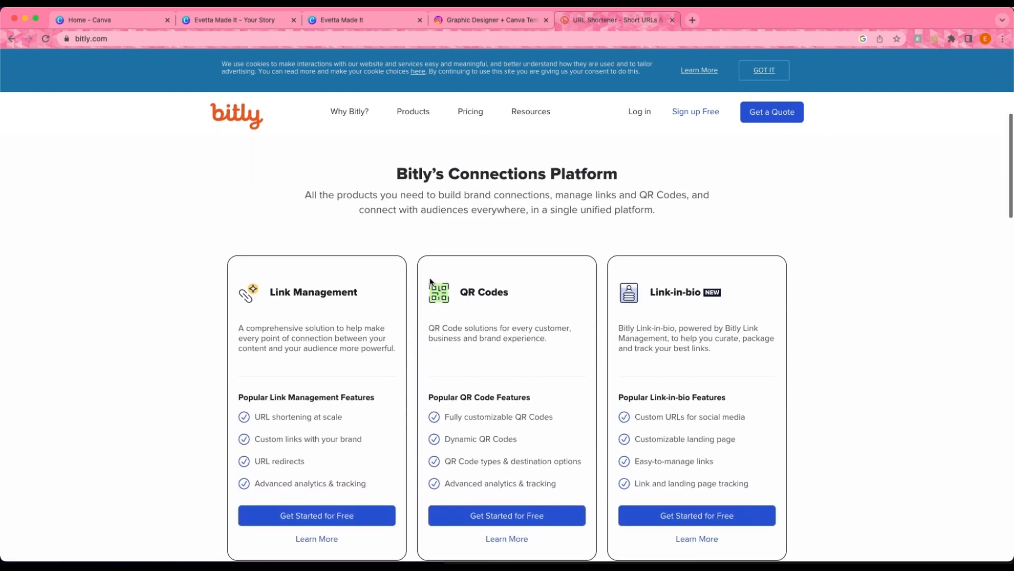
left_click(253, 274)
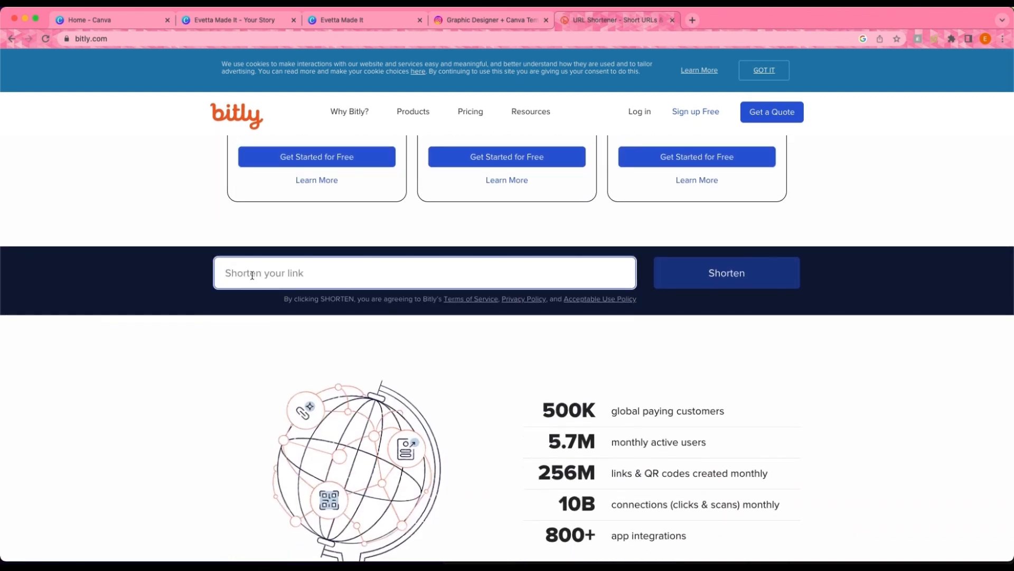
key("super+v")
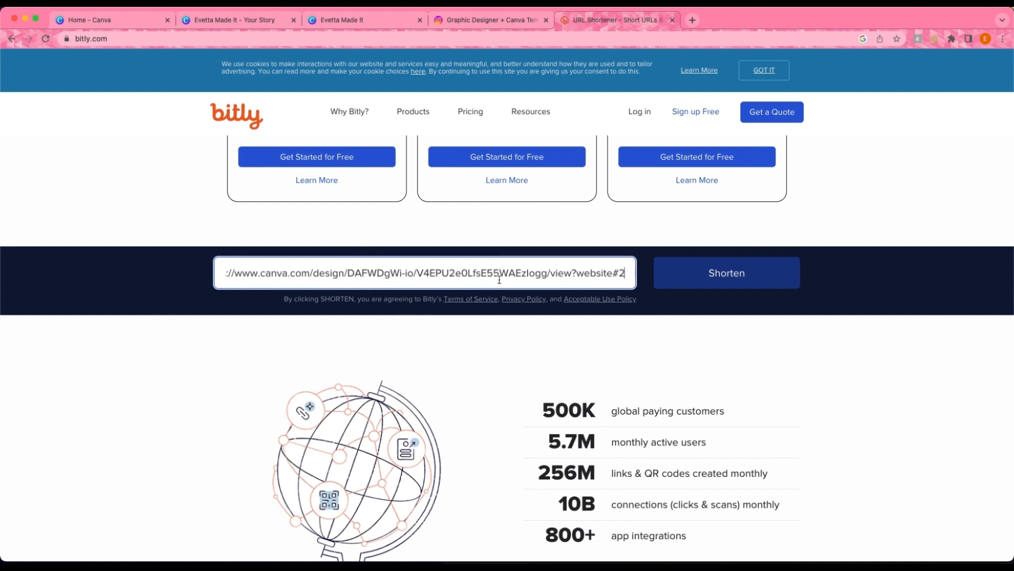
left_click(727, 272)
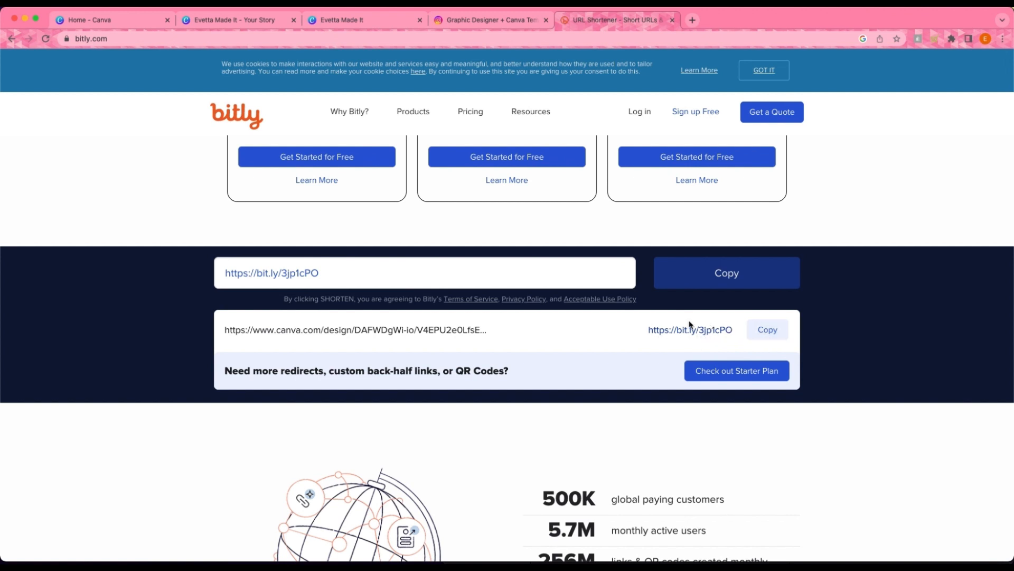
- Copy the shortened Bitly link and return to the Canva design editor, closing the website publishing options
left_click(768, 331)
left_click(400, 21)
left_click(271, 21)
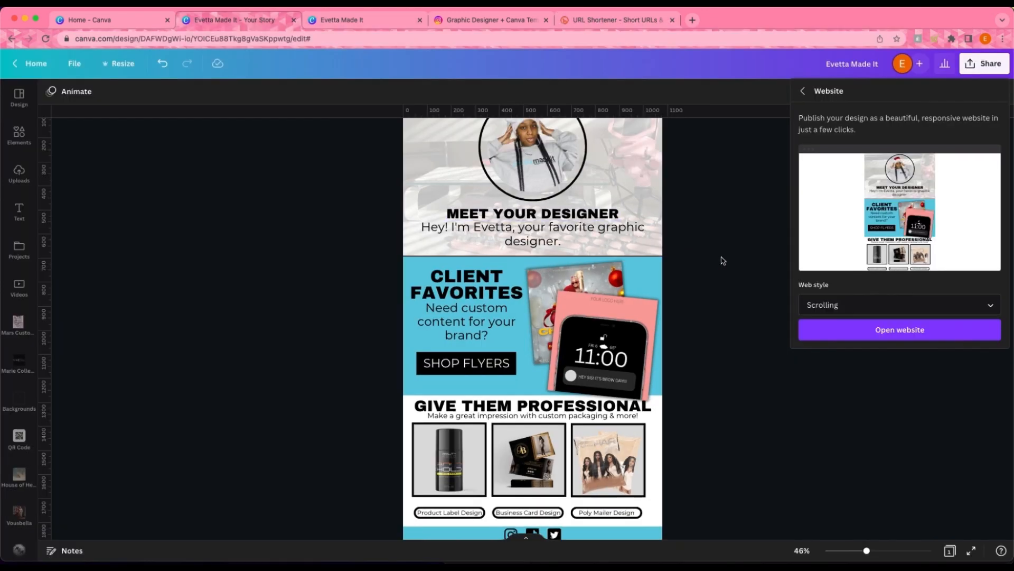
left_click(724, 272)
scroll(865, 294, "up", 1)
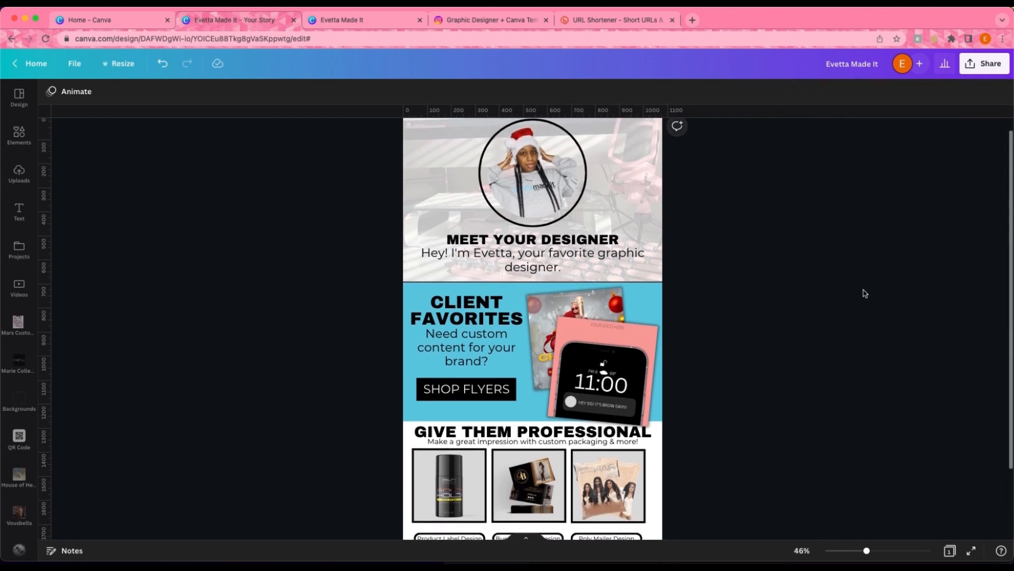
scroll(865, 293, "down", 3)
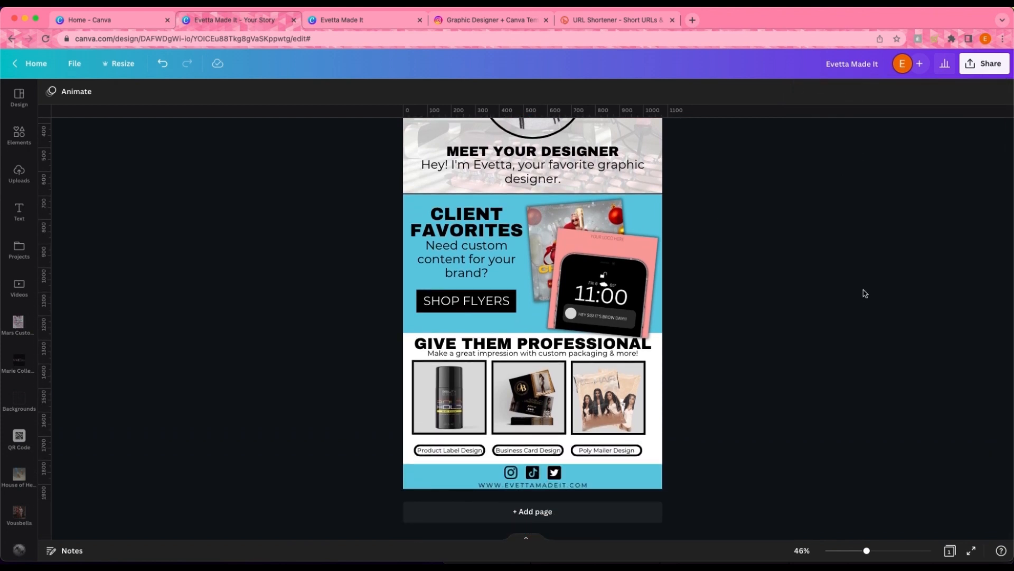